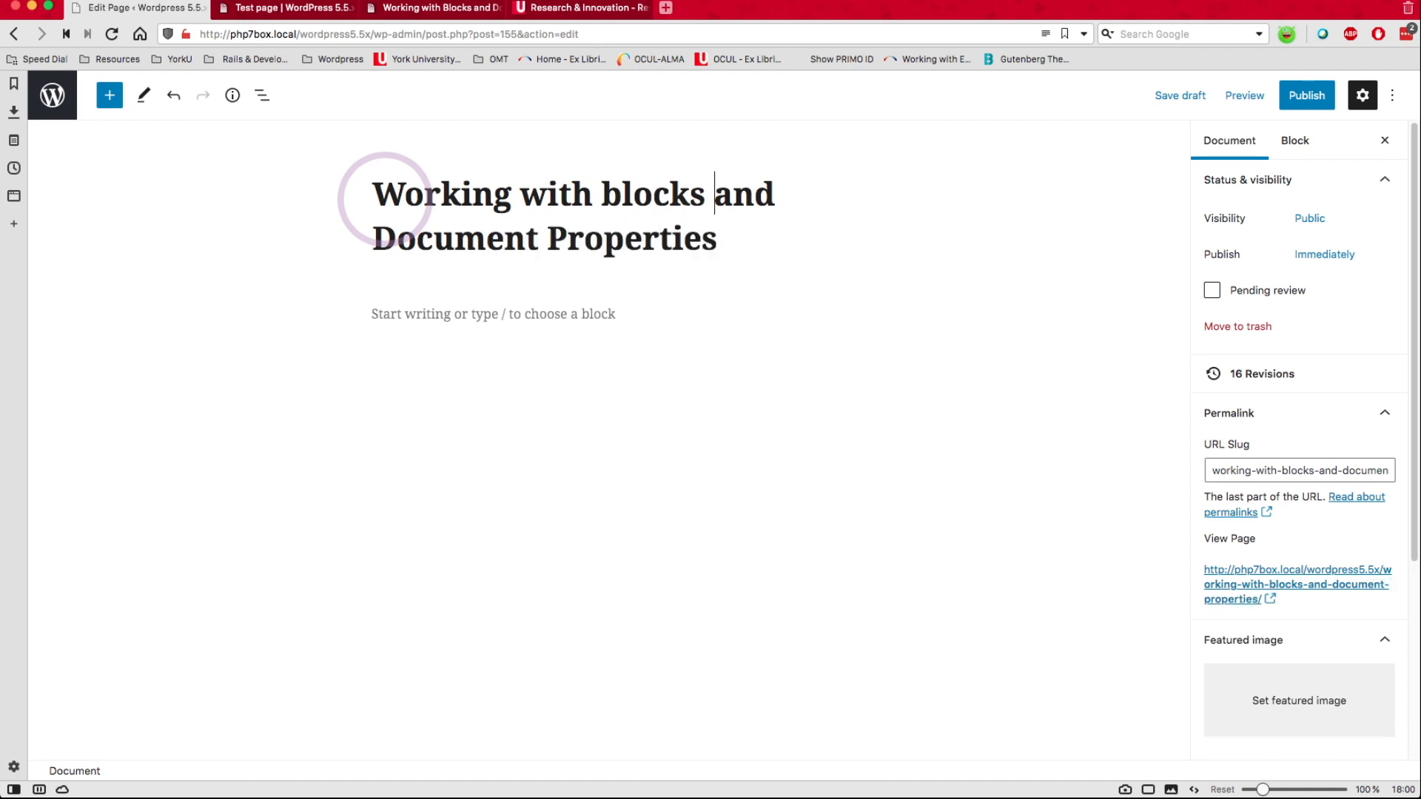
# - Capitalize "blocks" in the page title so it reads "Working with Blocks and Document Properties"
pyautogui.press('BackSpace')
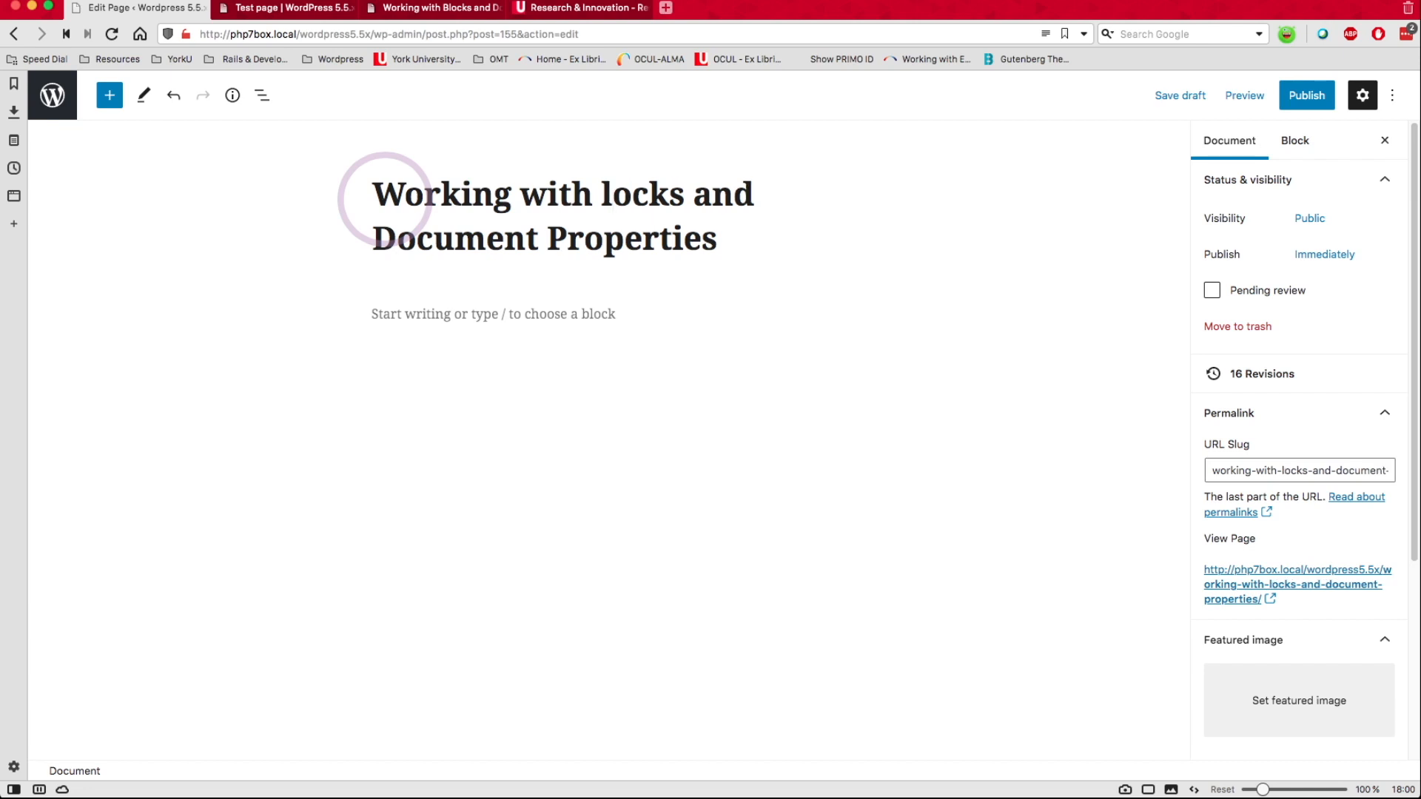
pyautogui.write('B')
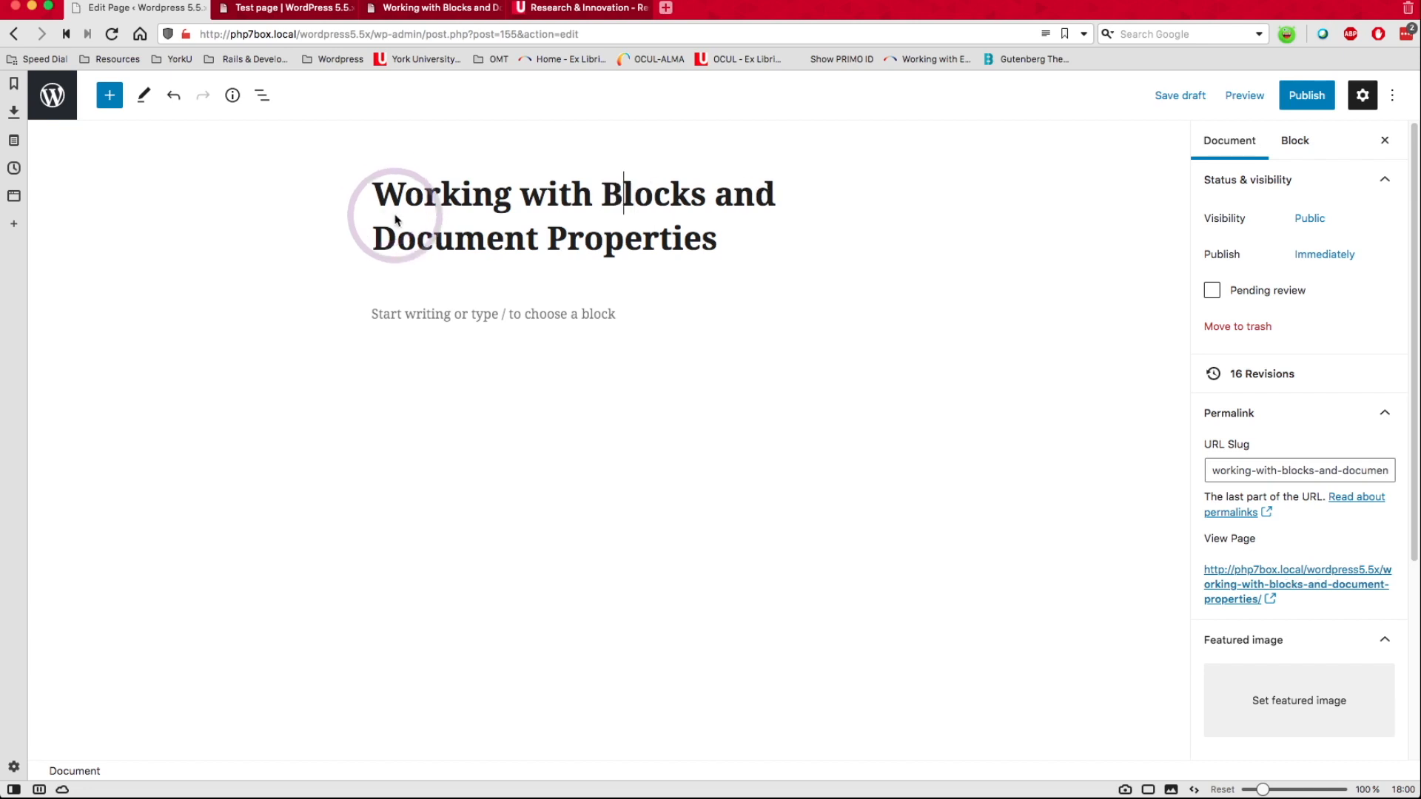
# - Browse the block library from the empty paragraph, examining the Text, Media, Design, Widgets and Embeds blocks
pyautogui.click(402, 312)
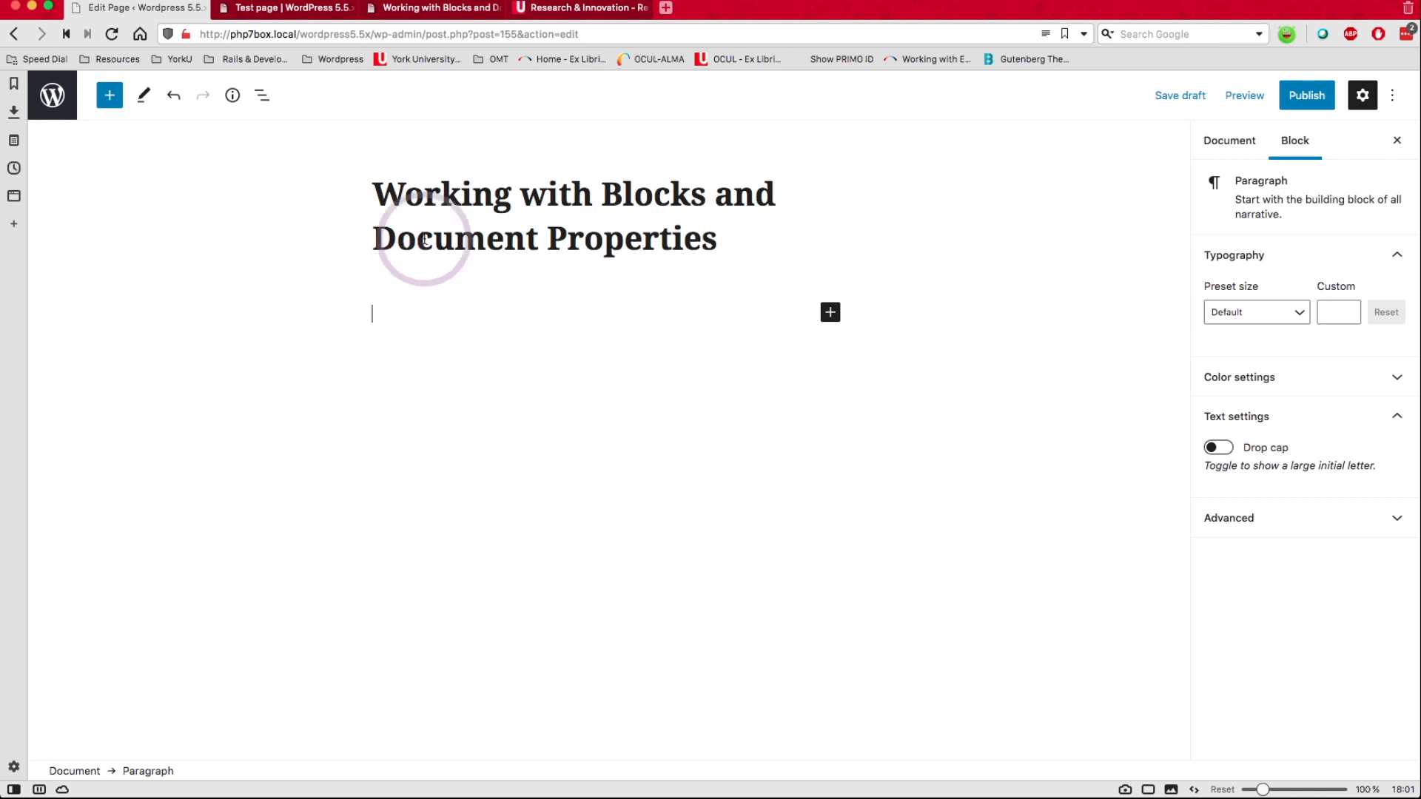
pyautogui.click(108, 96)
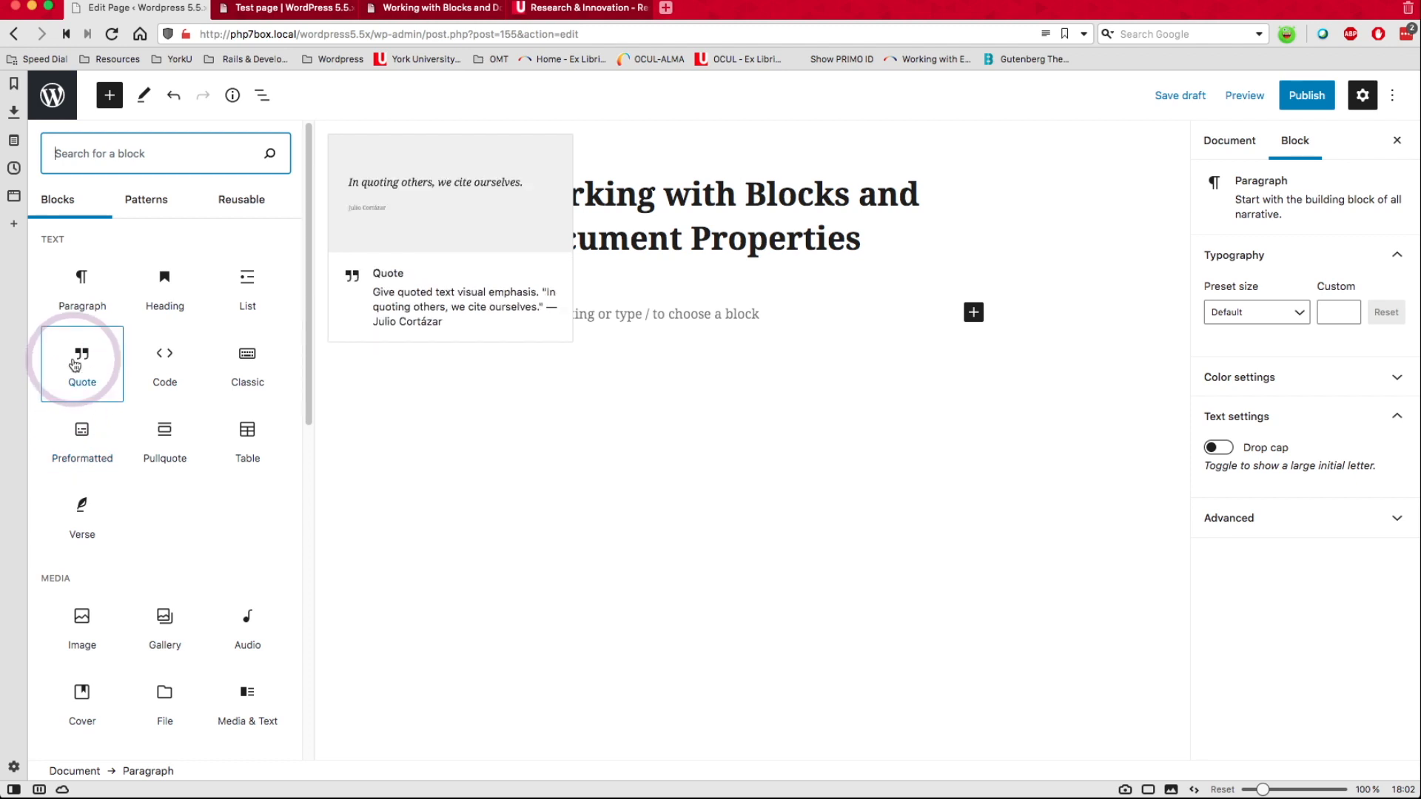
pyautogui.scroll(-1, 174, 521)
pyautogui.scroll(-3, 171, 520)
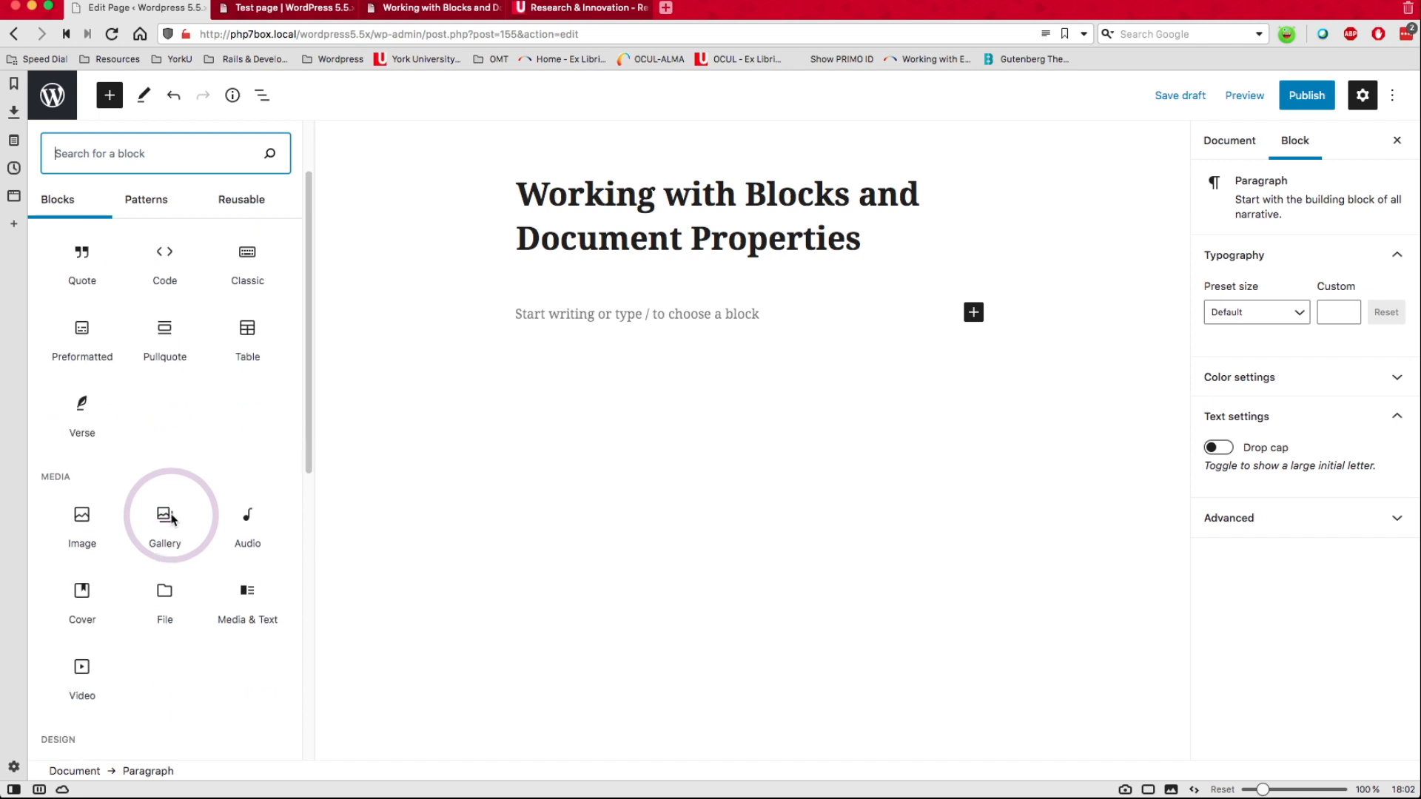
pyautogui.scroll(-2, 172, 520)
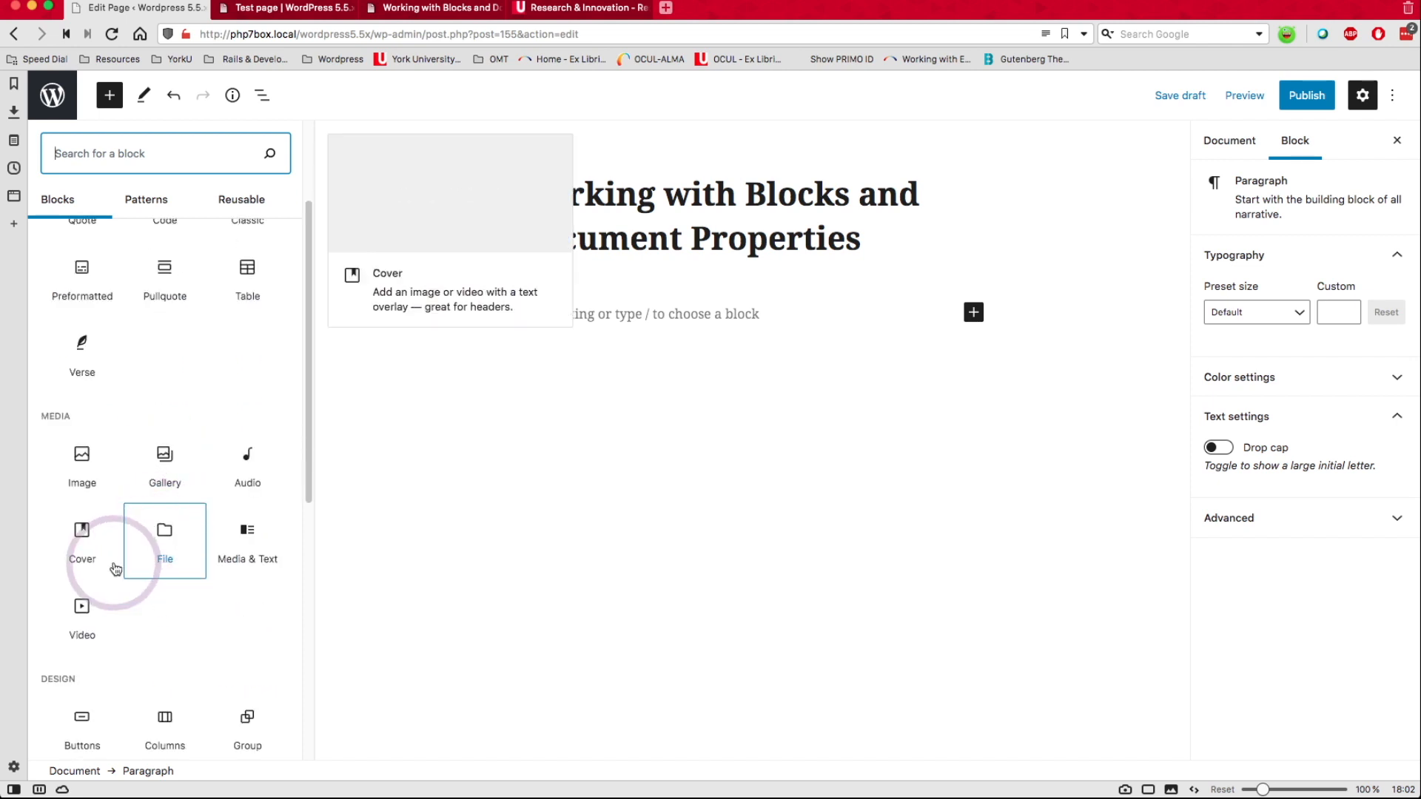
pyautogui.scroll(-1, 115, 568)
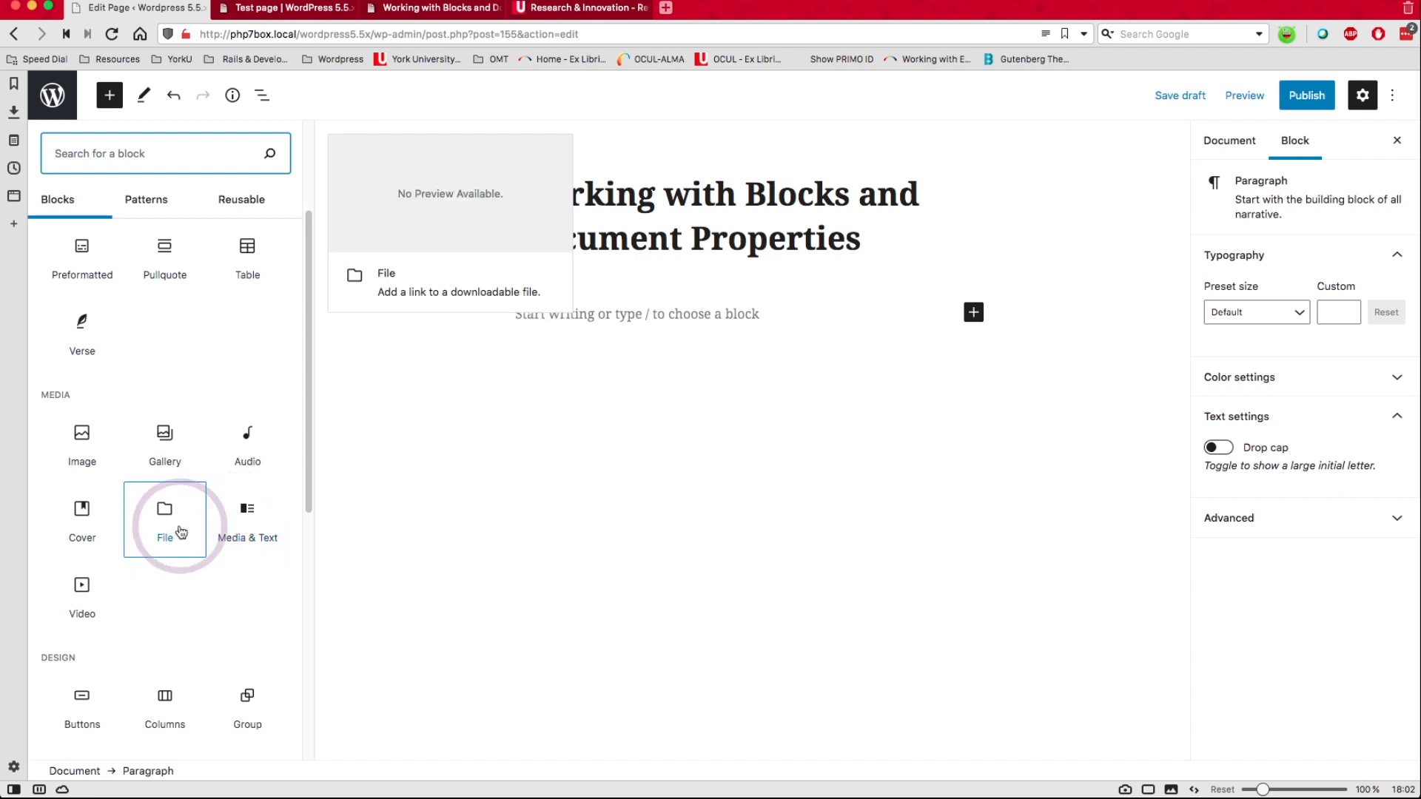
pyautogui.scroll(-1, 234, 480)
pyautogui.scroll(-3, 234, 480)
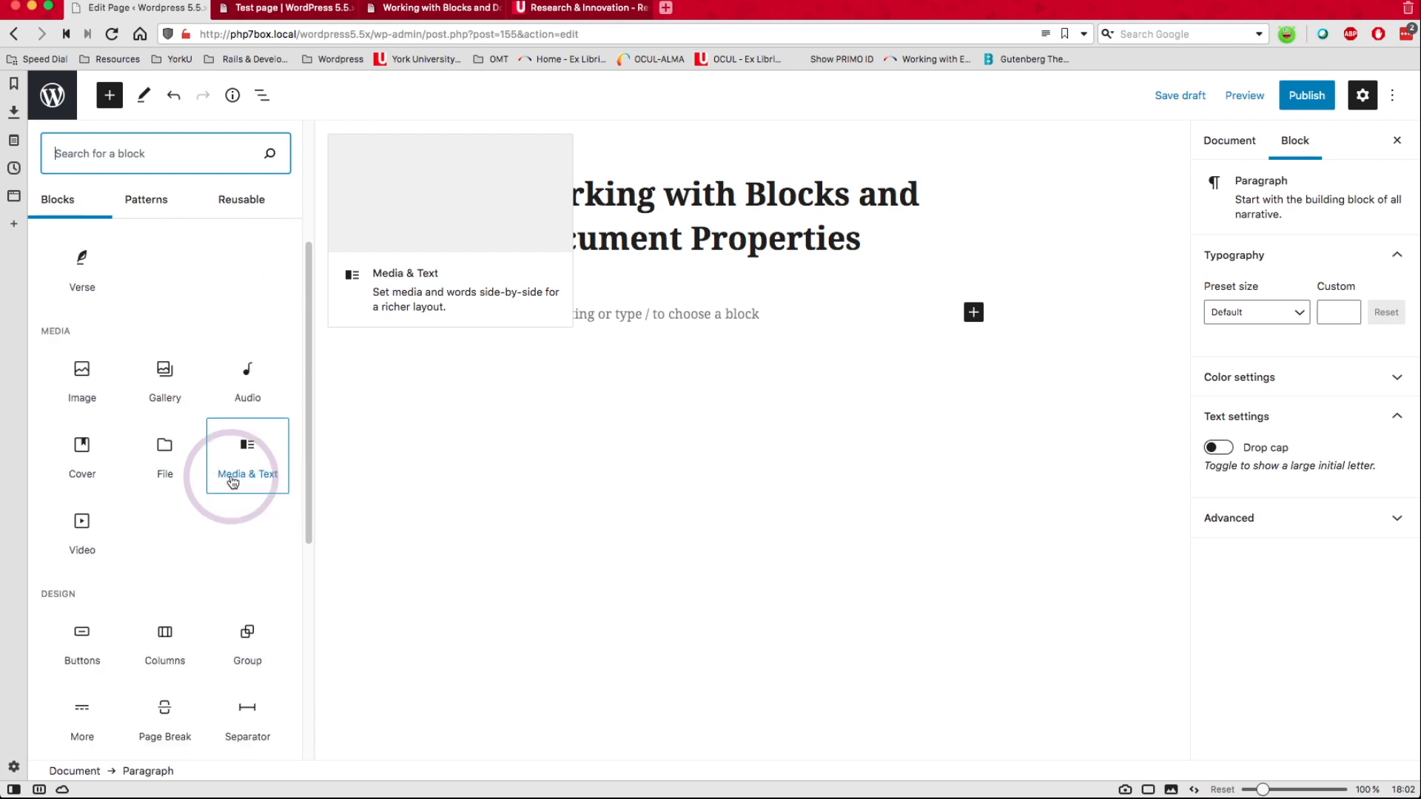
pyautogui.scroll(-4, 232, 482)
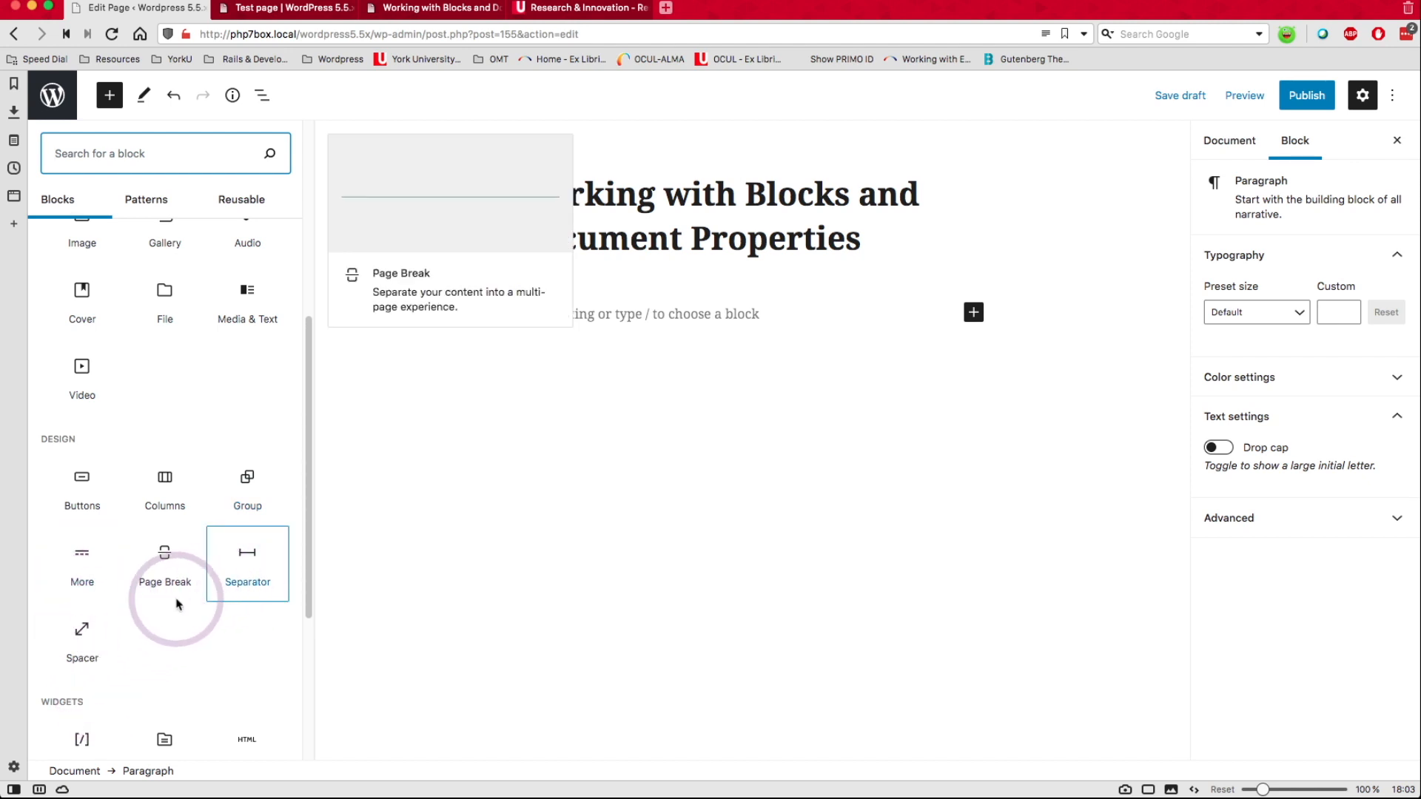
pyautogui.scroll(-1, 178, 603)
pyautogui.scroll(-5, 177, 604)
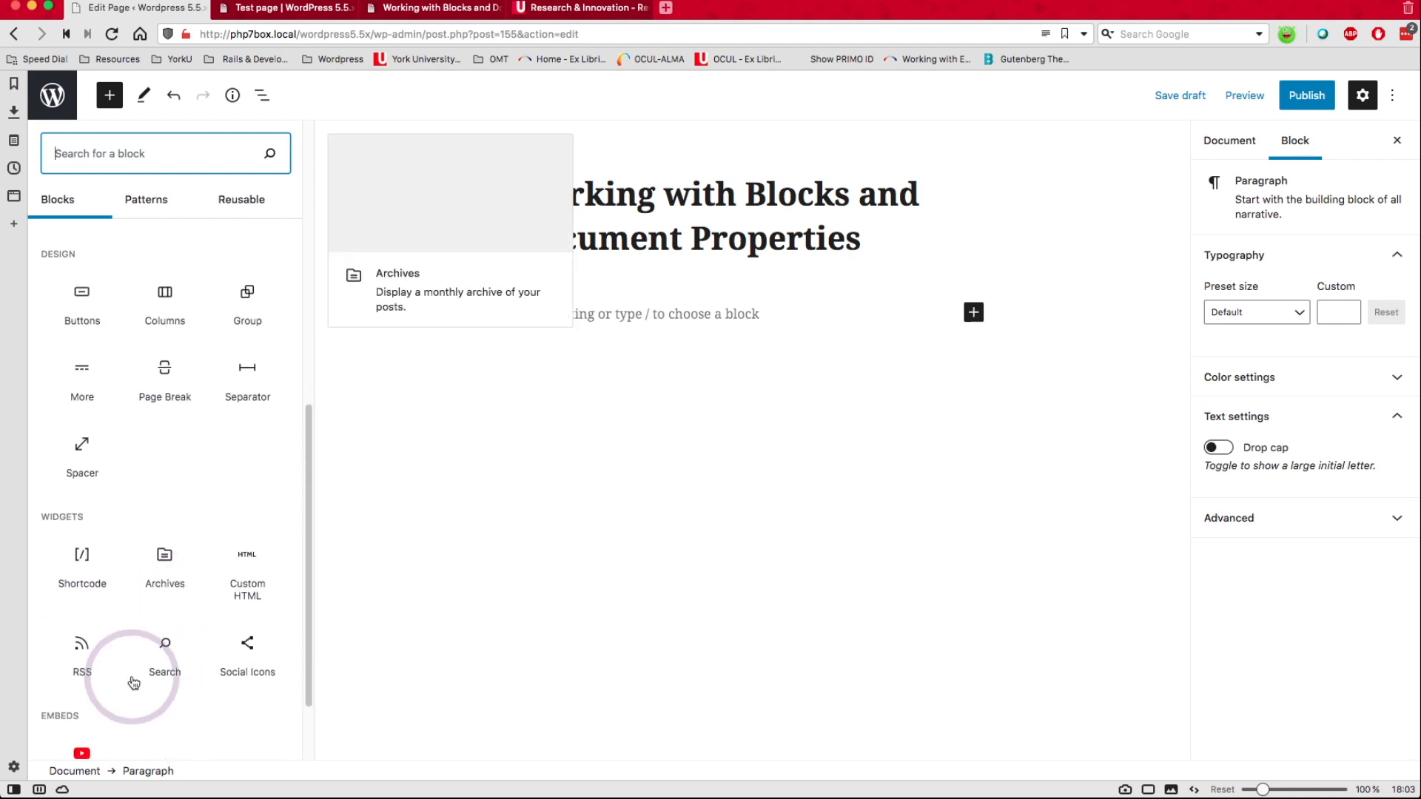
pyautogui.scroll(-1, 93, 600)
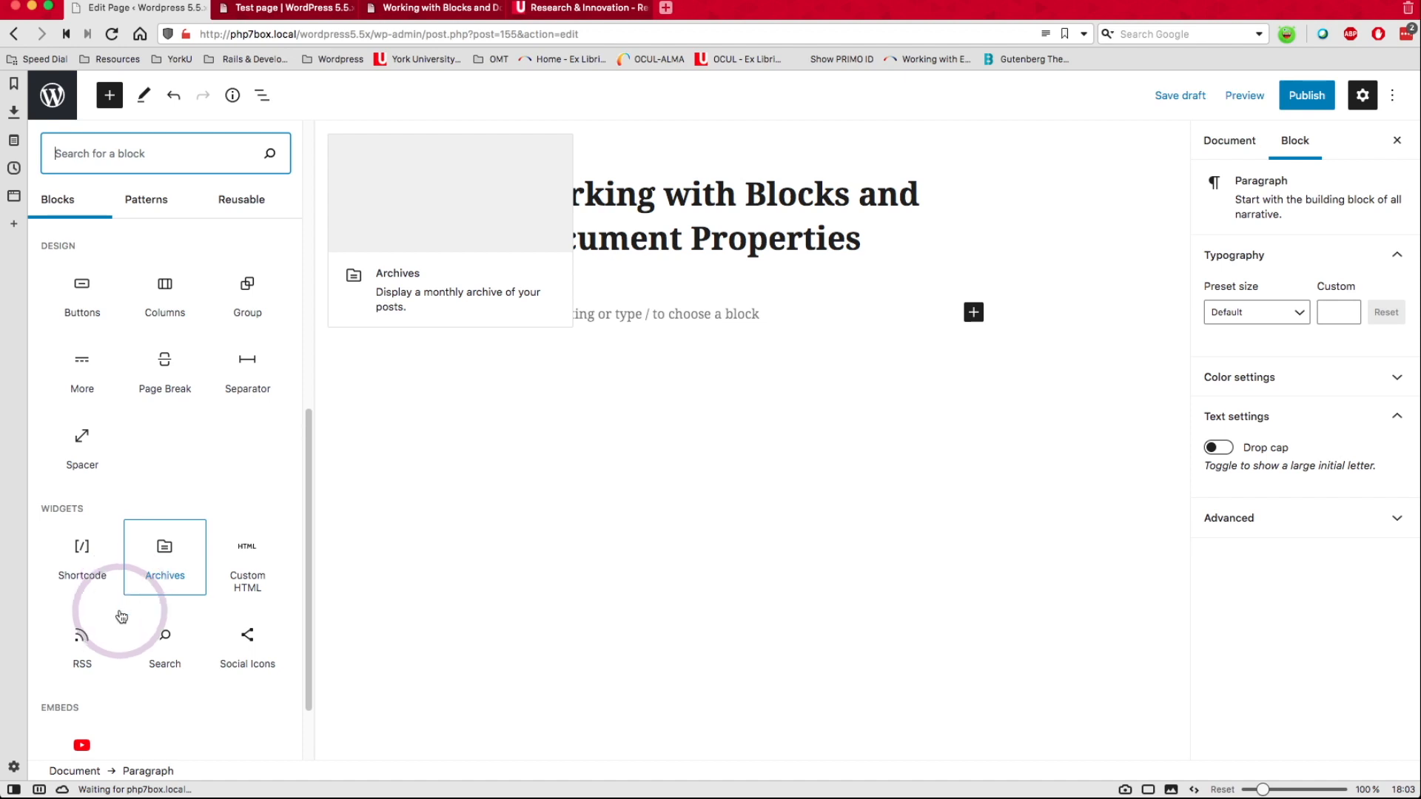
pyautogui.scroll(-2, 121, 618)
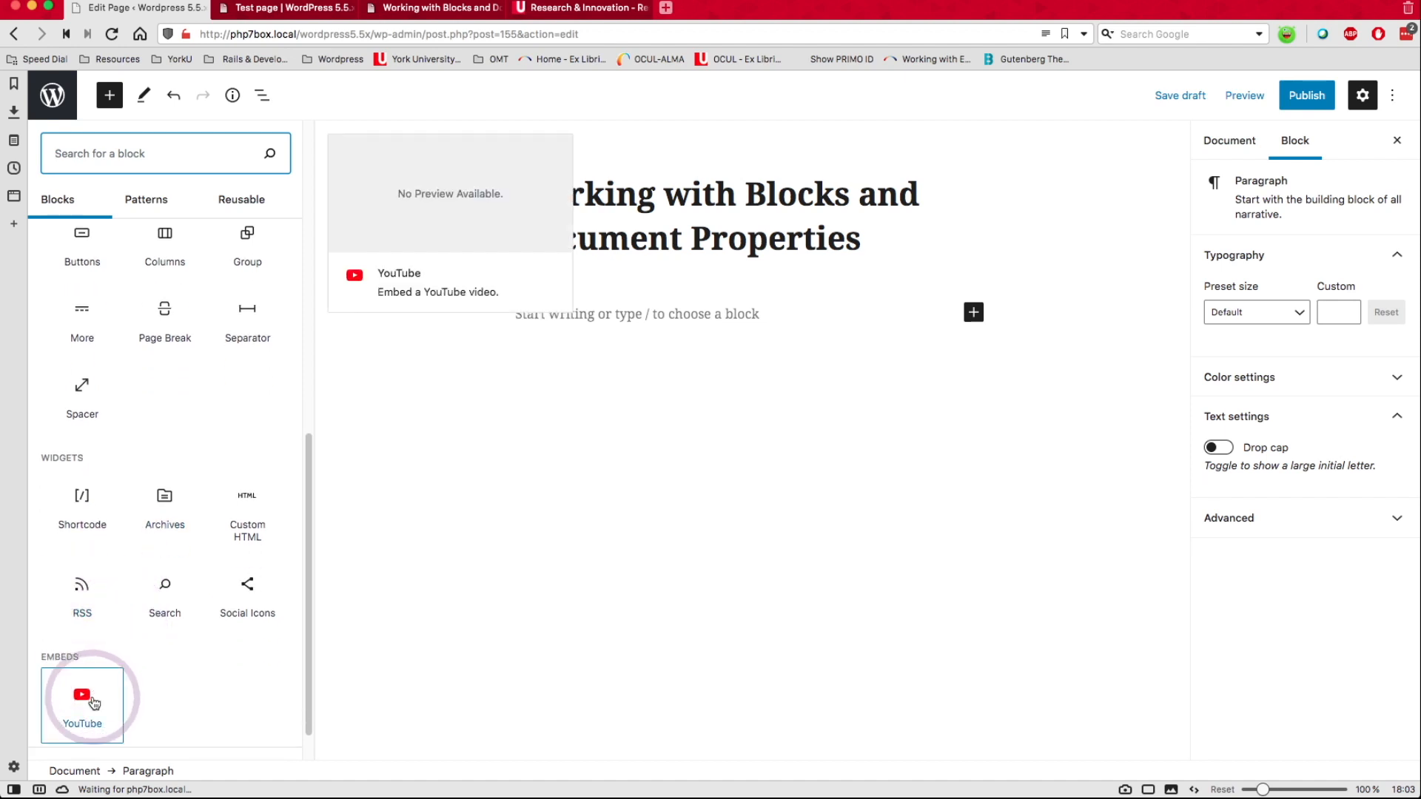
pyautogui.scroll(-1, 81, 703)
pyautogui.moveTo(81, 705)
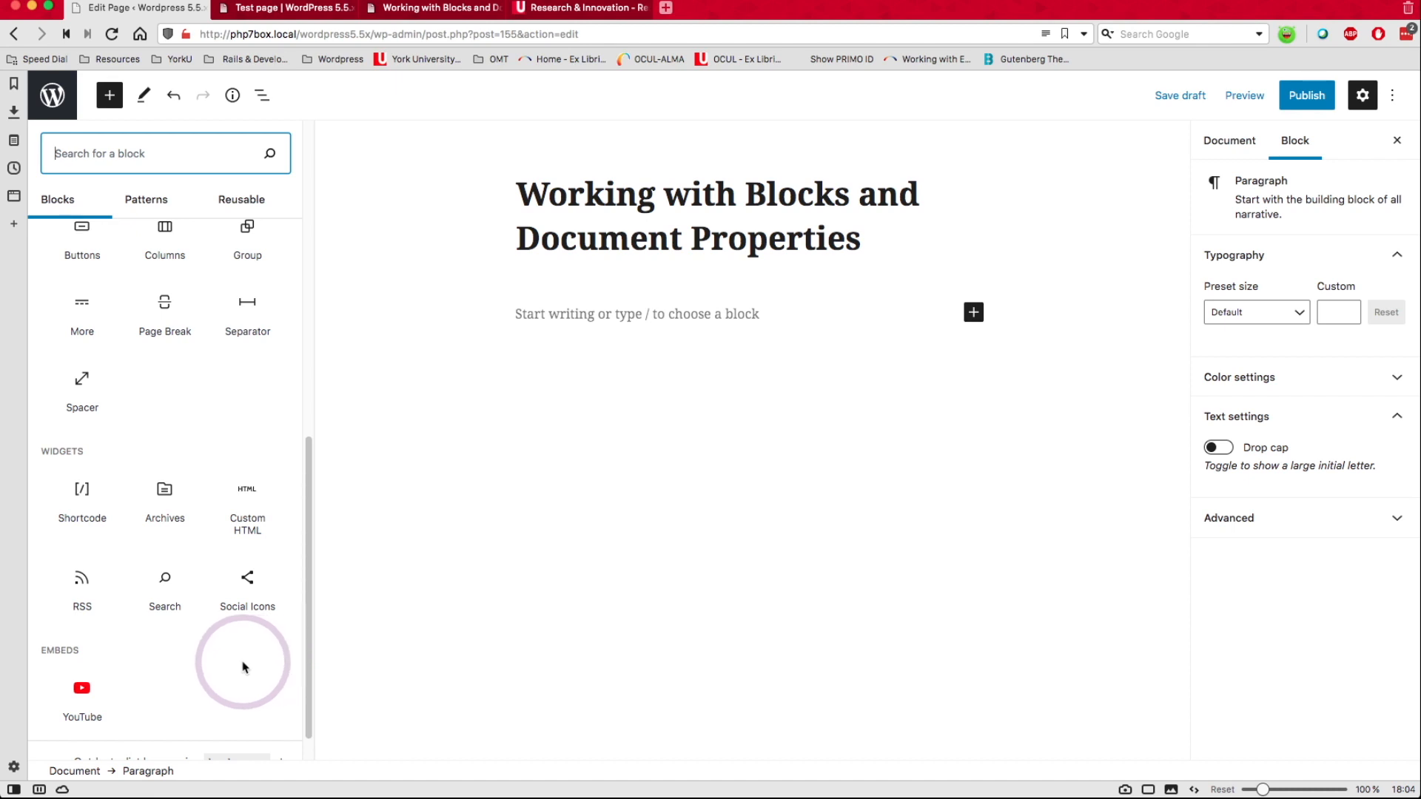
pyautogui.moveTo(167, 494)
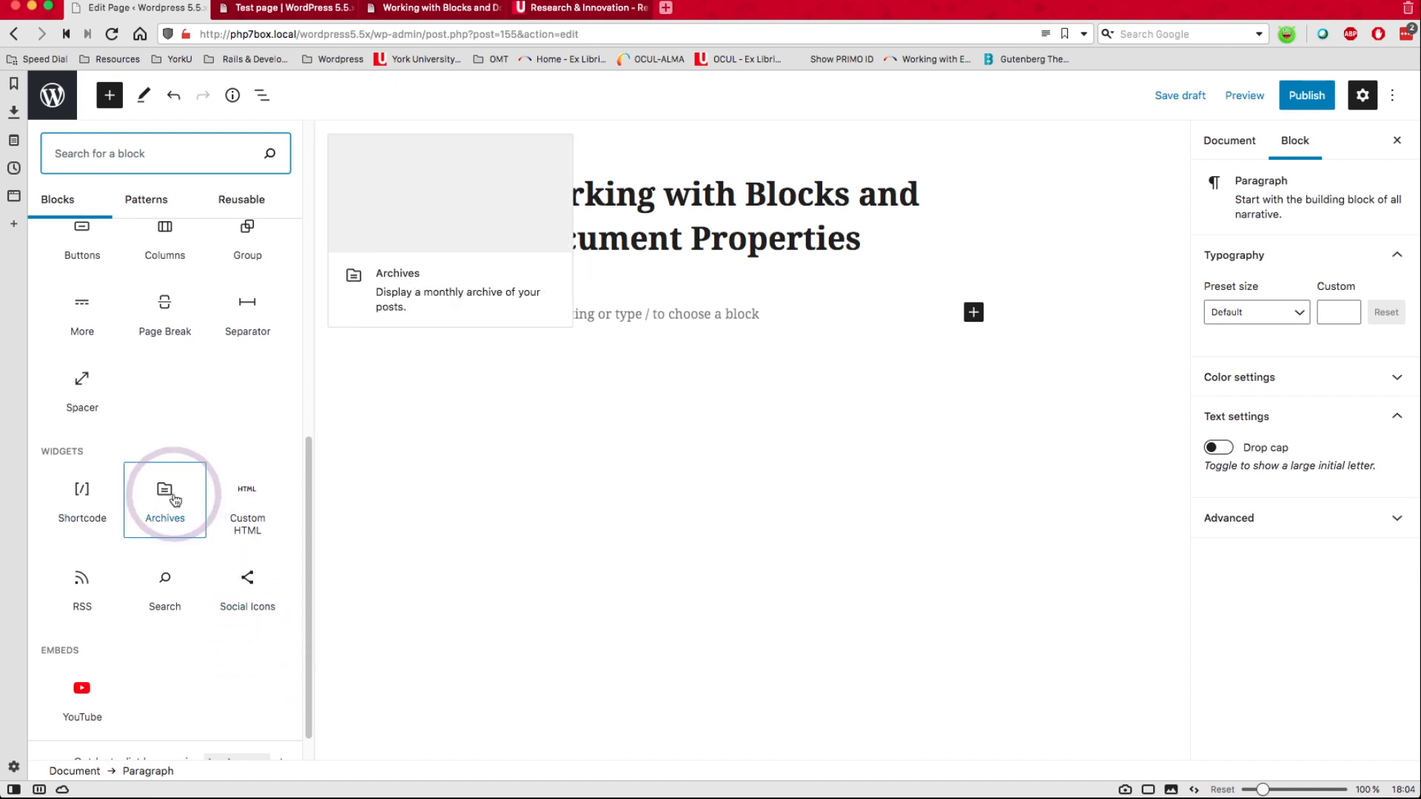
pyautogui.scroll(1, 172, 502)
pyautogui.scroll(2, 172, 503)
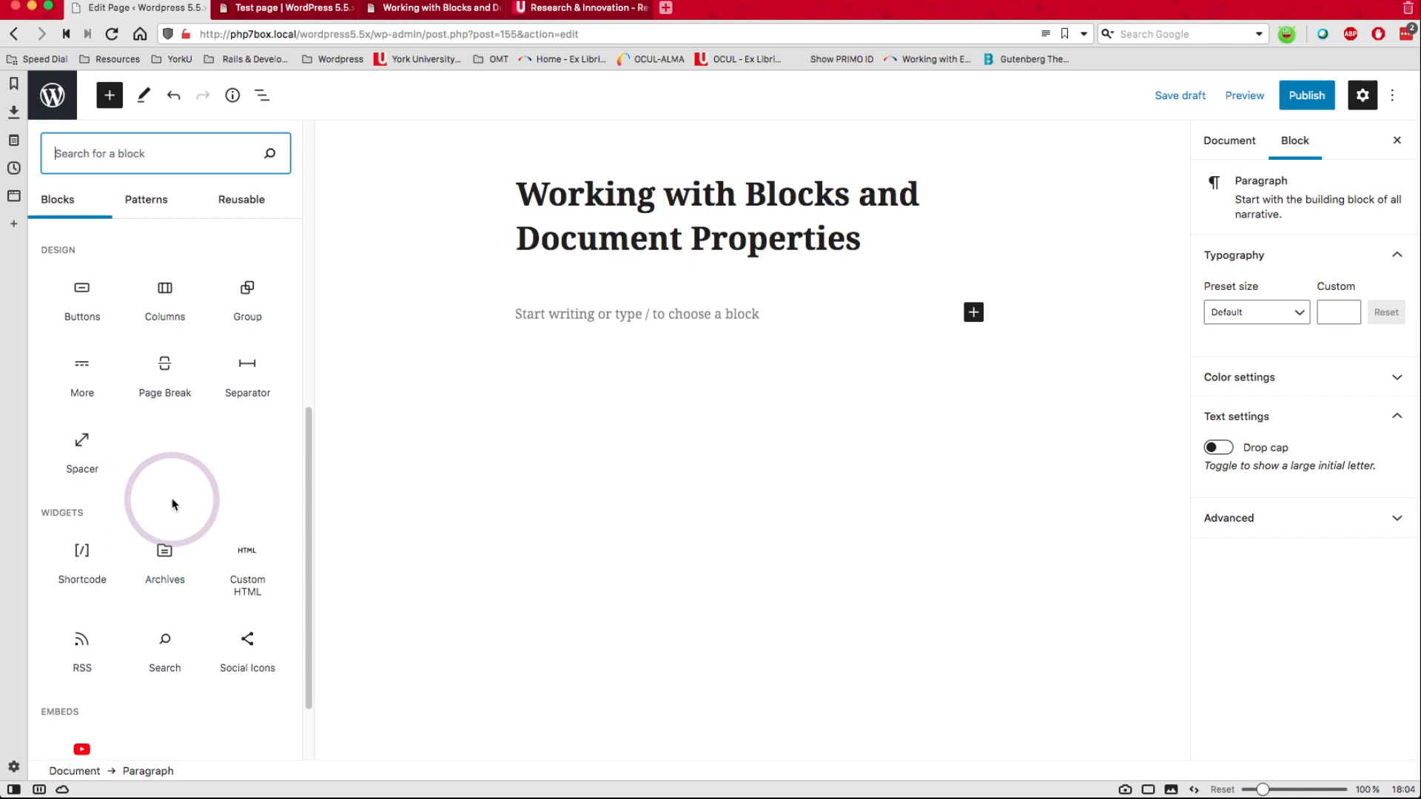
pyautogui.scroll(2, 174, 505)
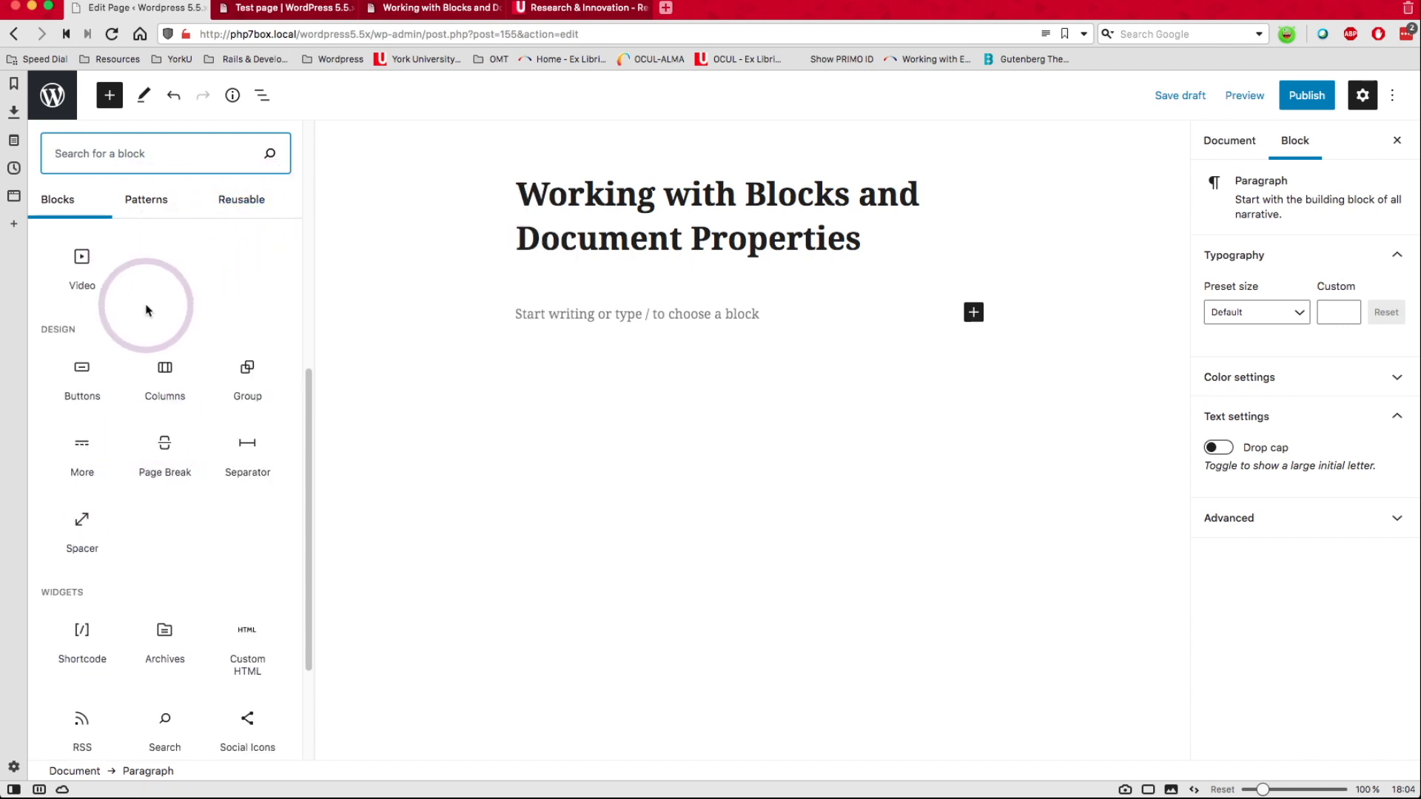
pyautogui.scroll(7, 187, 327)
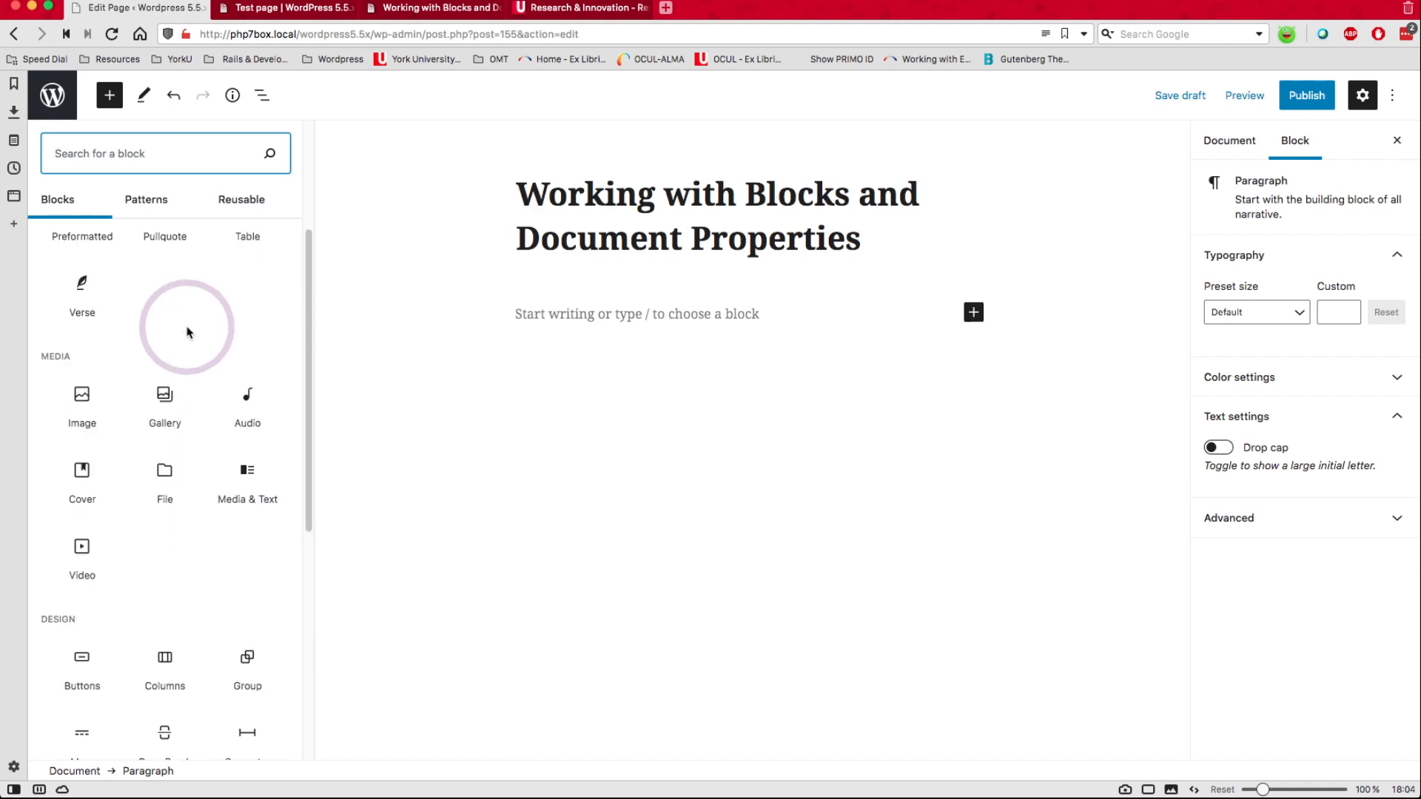
pyautogui.scroll(5, 187, 332)
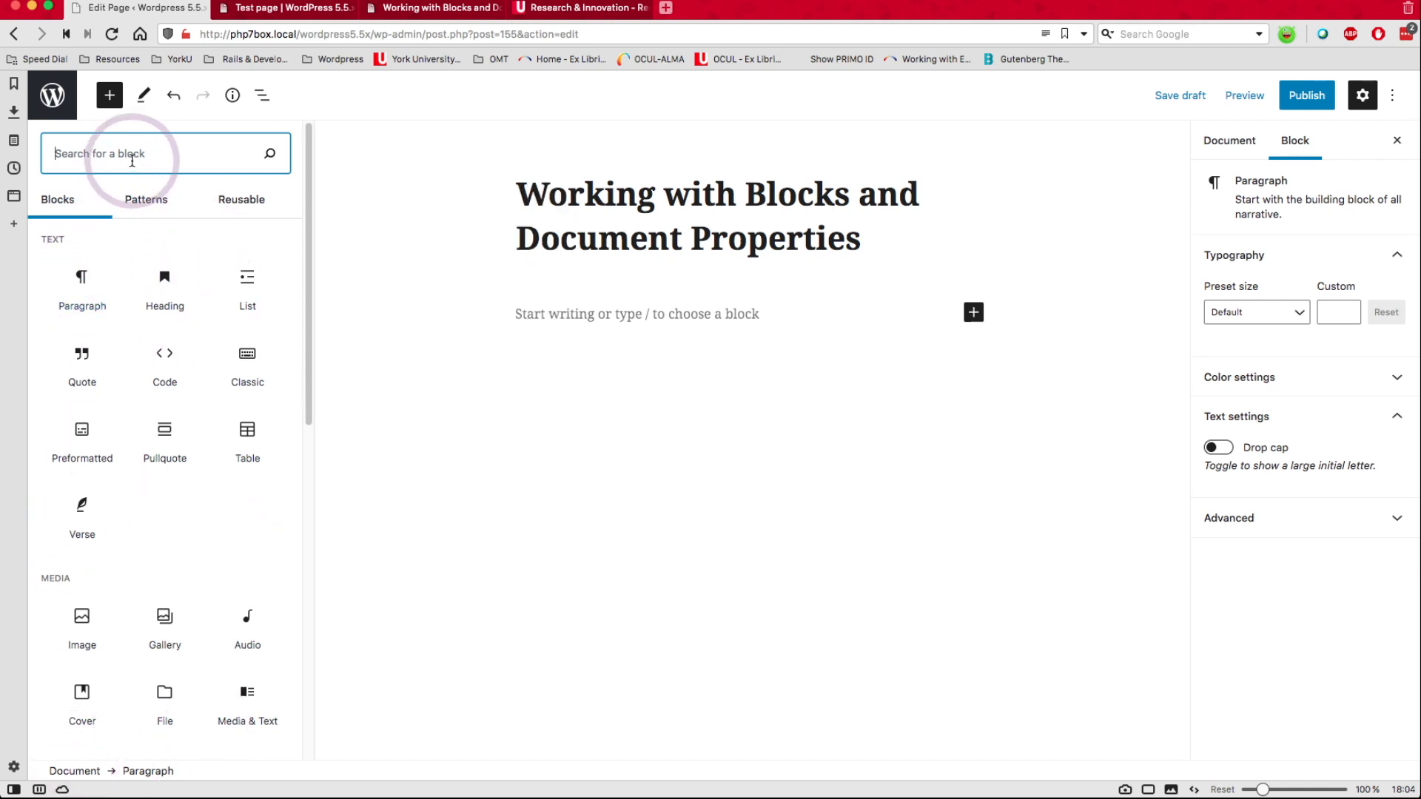
# - Search the block library for "he", clear the search and close the library
pyautogui.write('he')
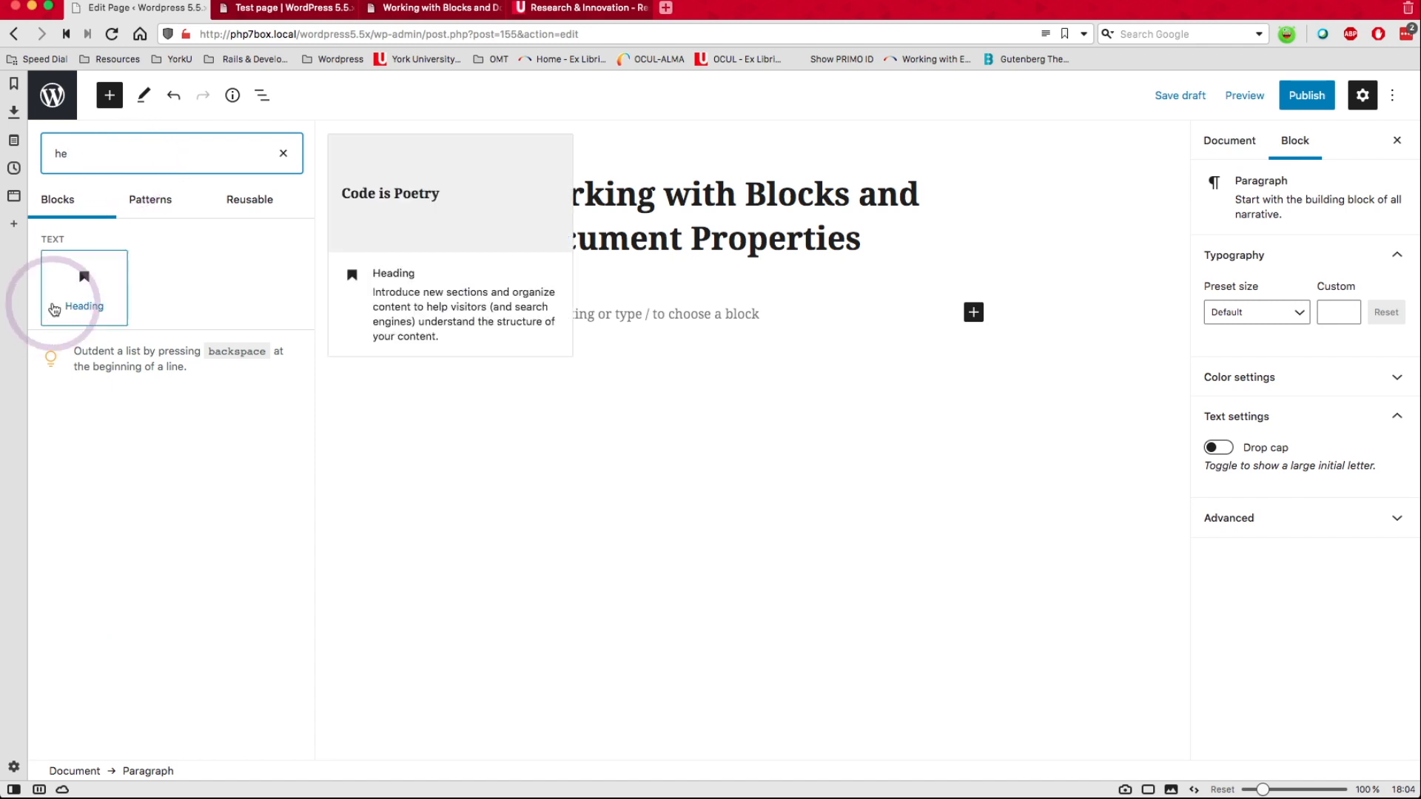
pyautogui.press('BackSpace')
pyautogui.press('BackSpace')
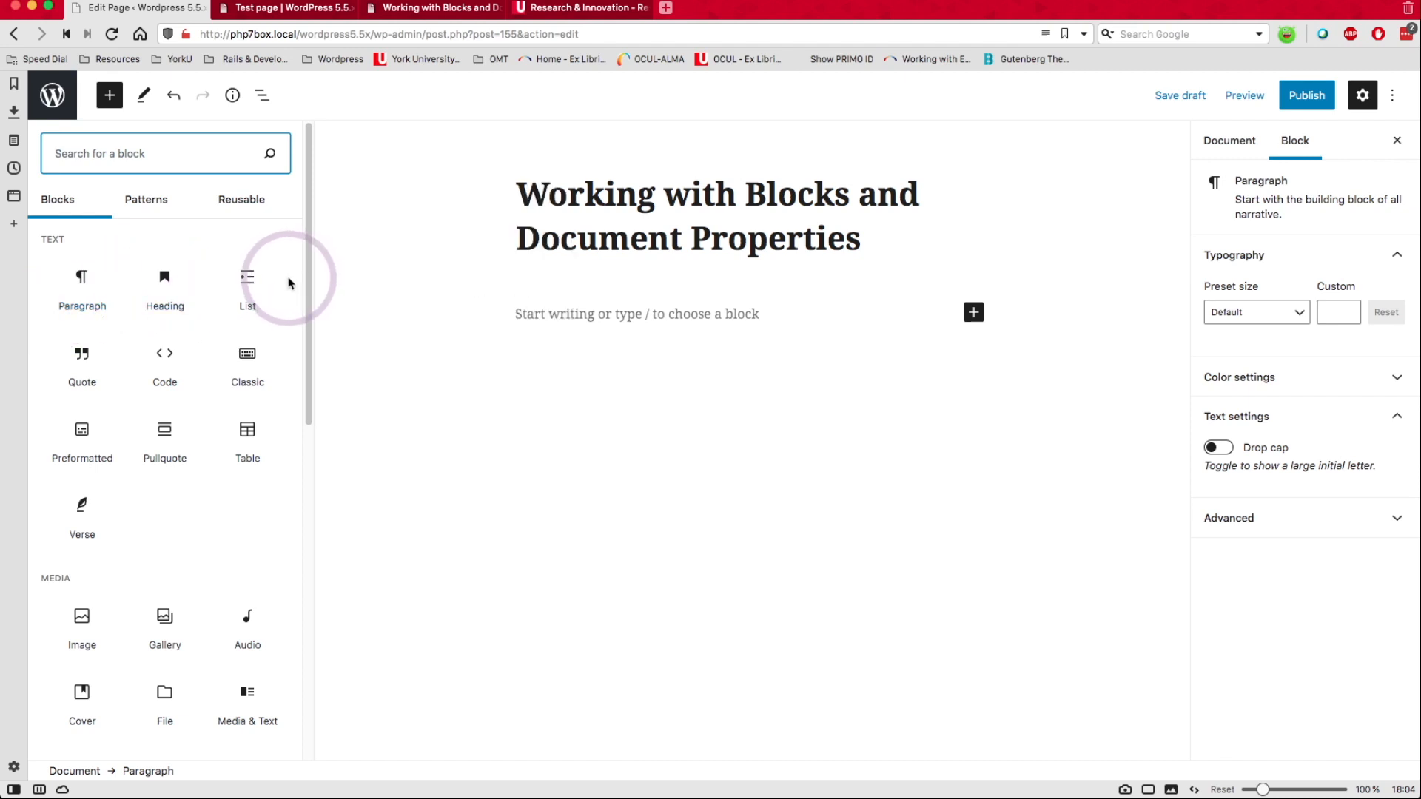
pyautogui.click(115, 107)
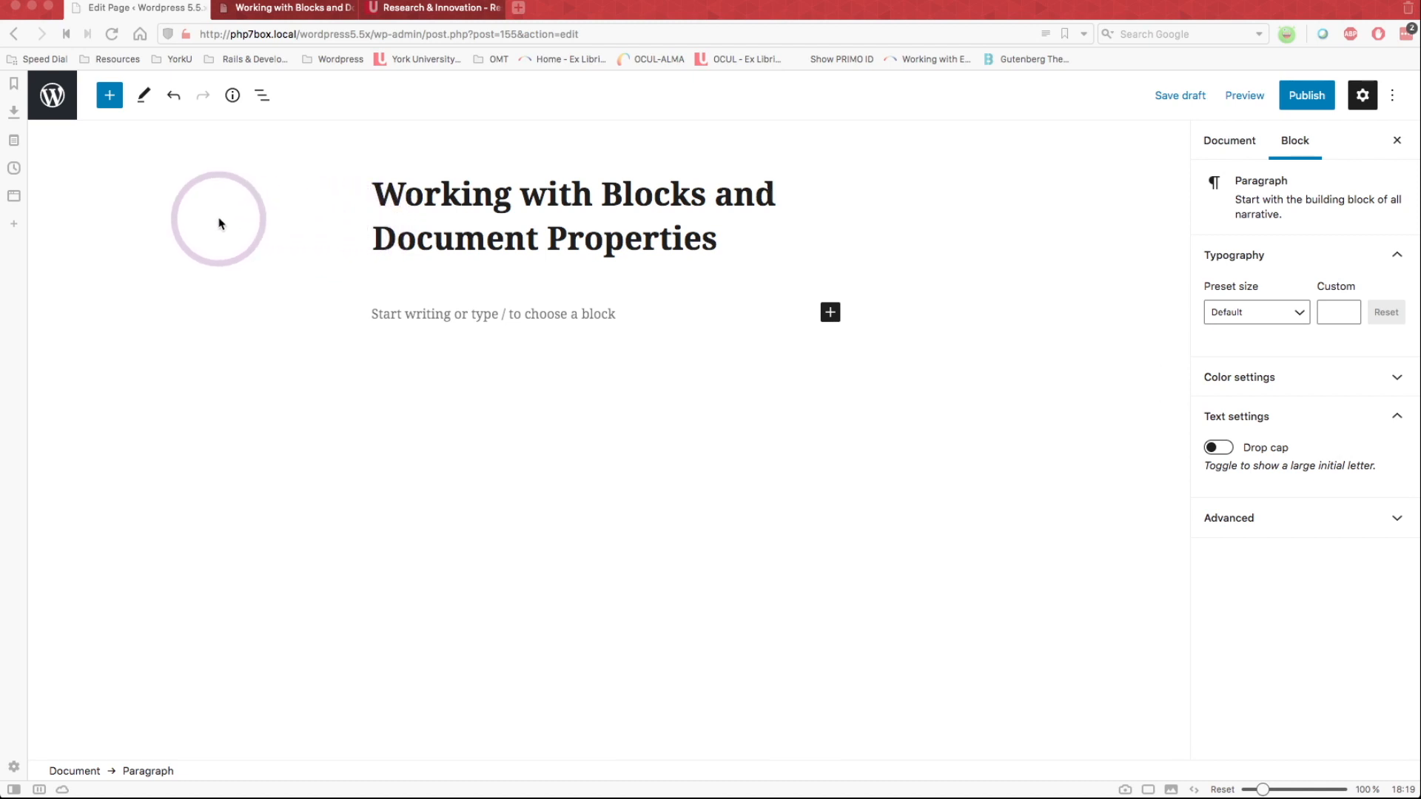
# - Insert a Heading block beneath the page title and place the cursor in it
pyautogui.click(109, 98)
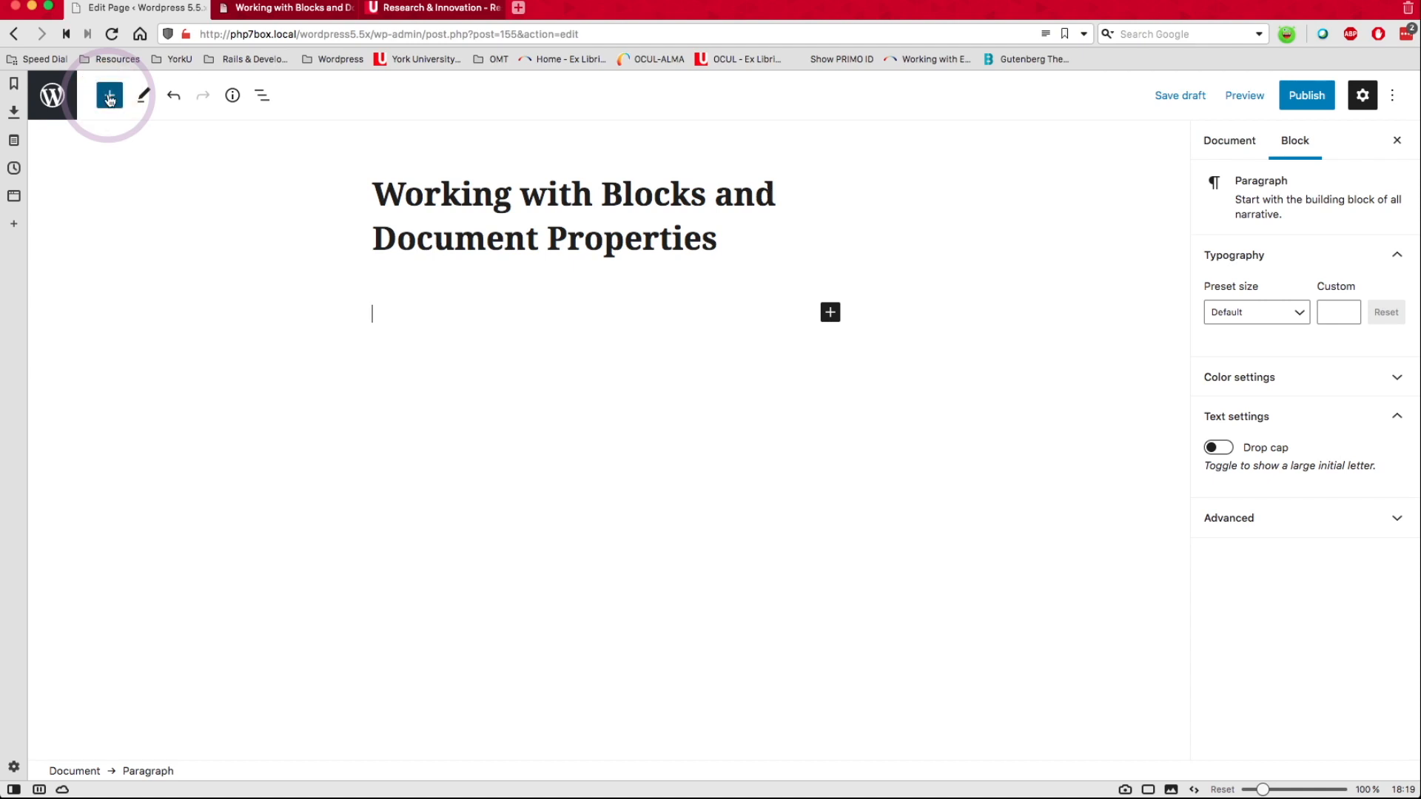
pyautogui.click(110, 99)
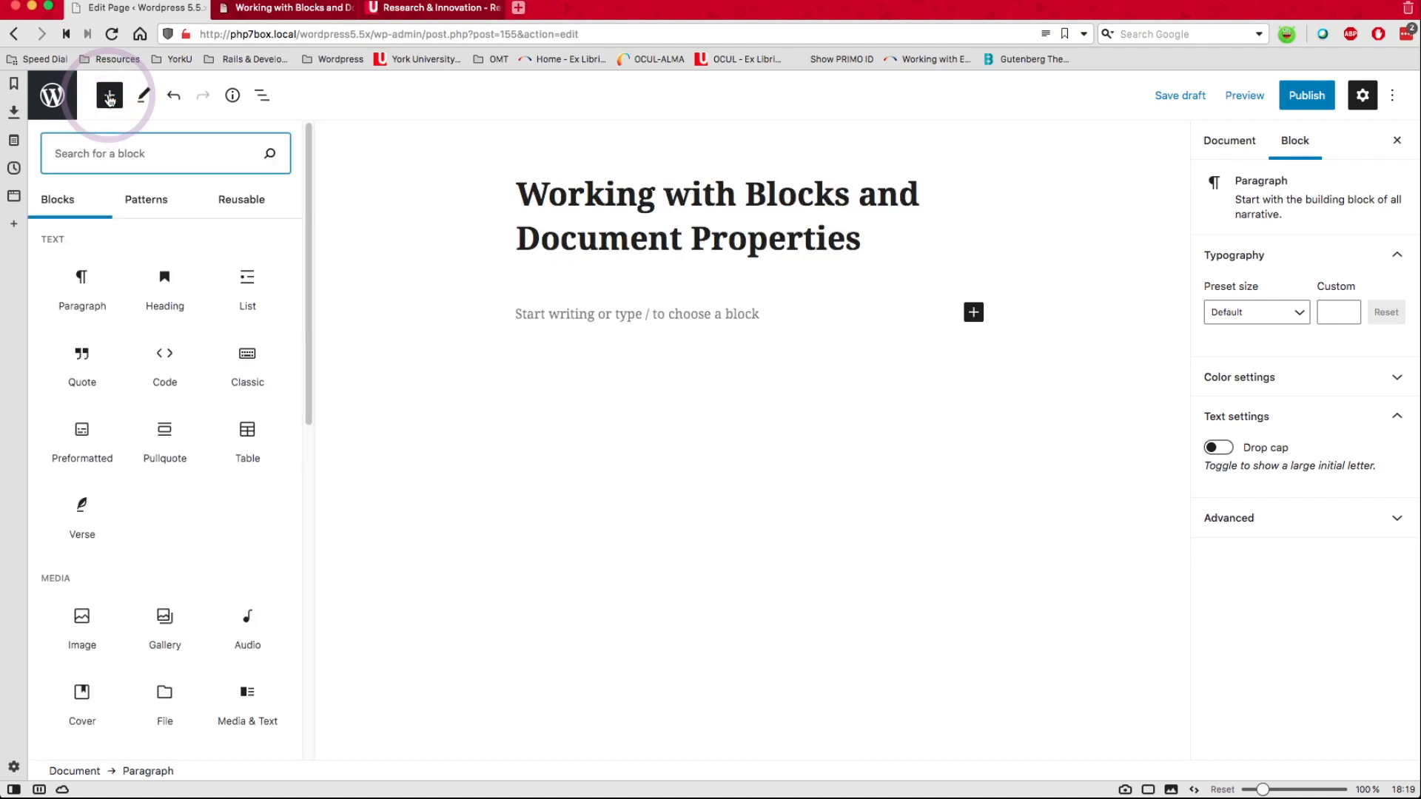
pyautogui.click(173, 306)
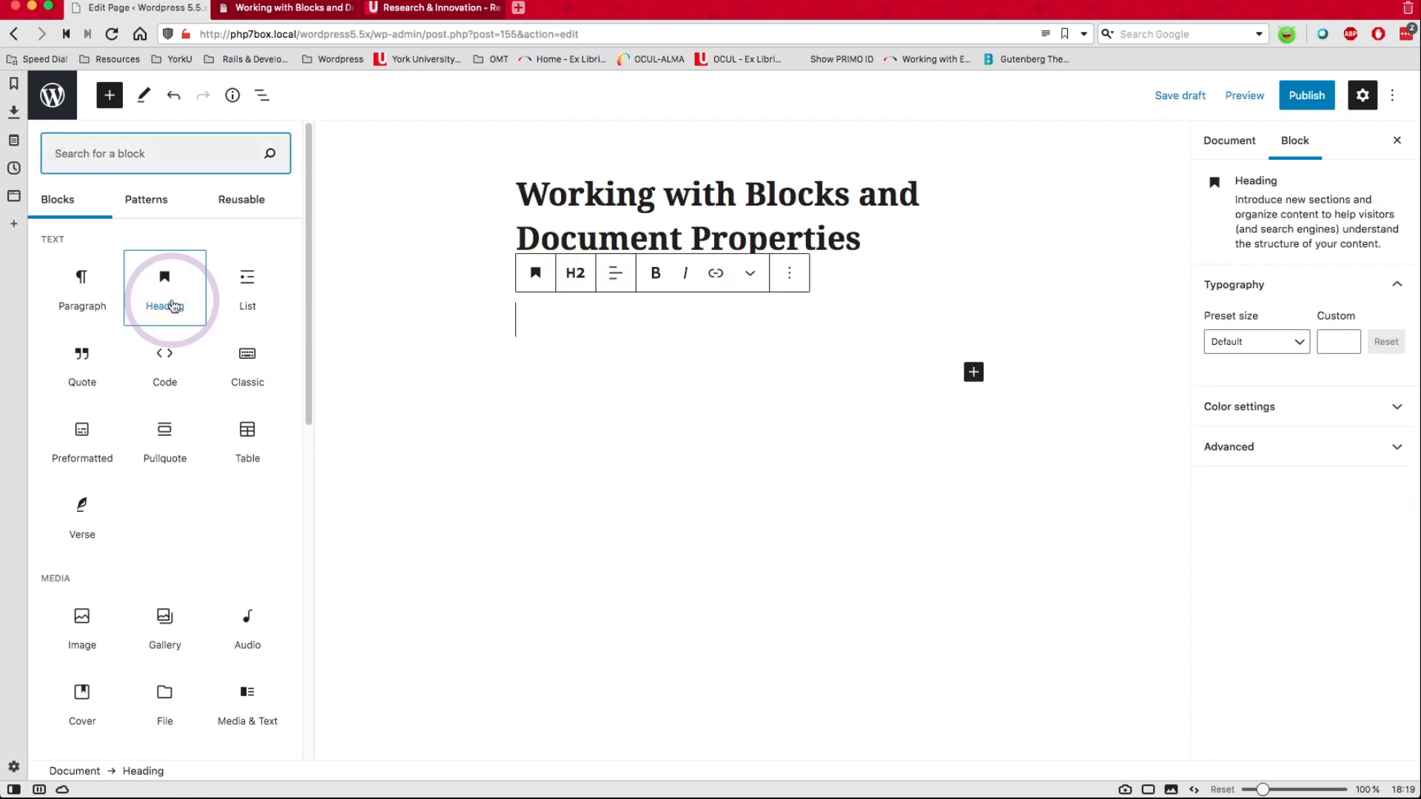
pyautogui.click(592, 330)
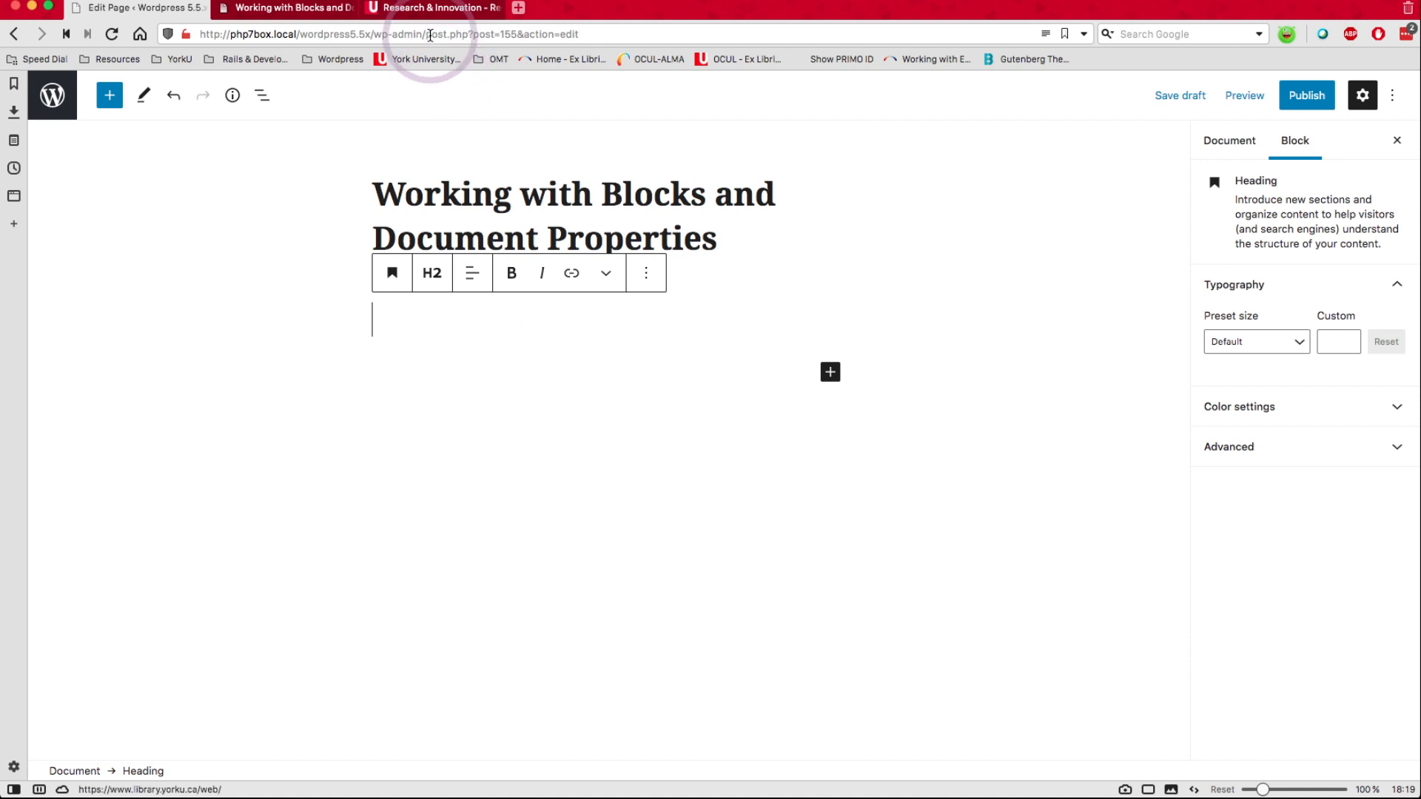
# - Copy the "Research Vision" heading from the open Research & Innovation page into the new Heading block
pyautogui.moveTo(429, 15)
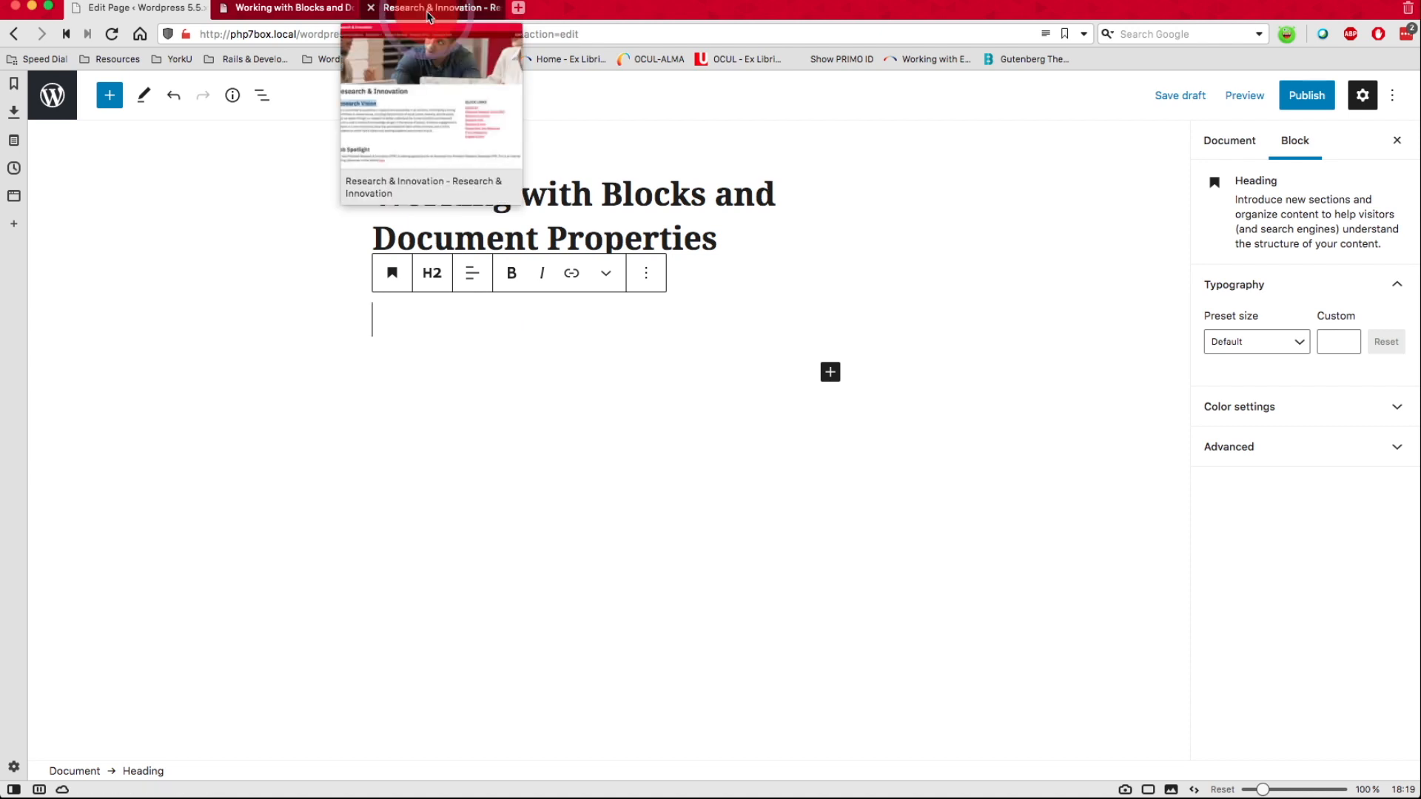
pyautogui.click(429, 15)
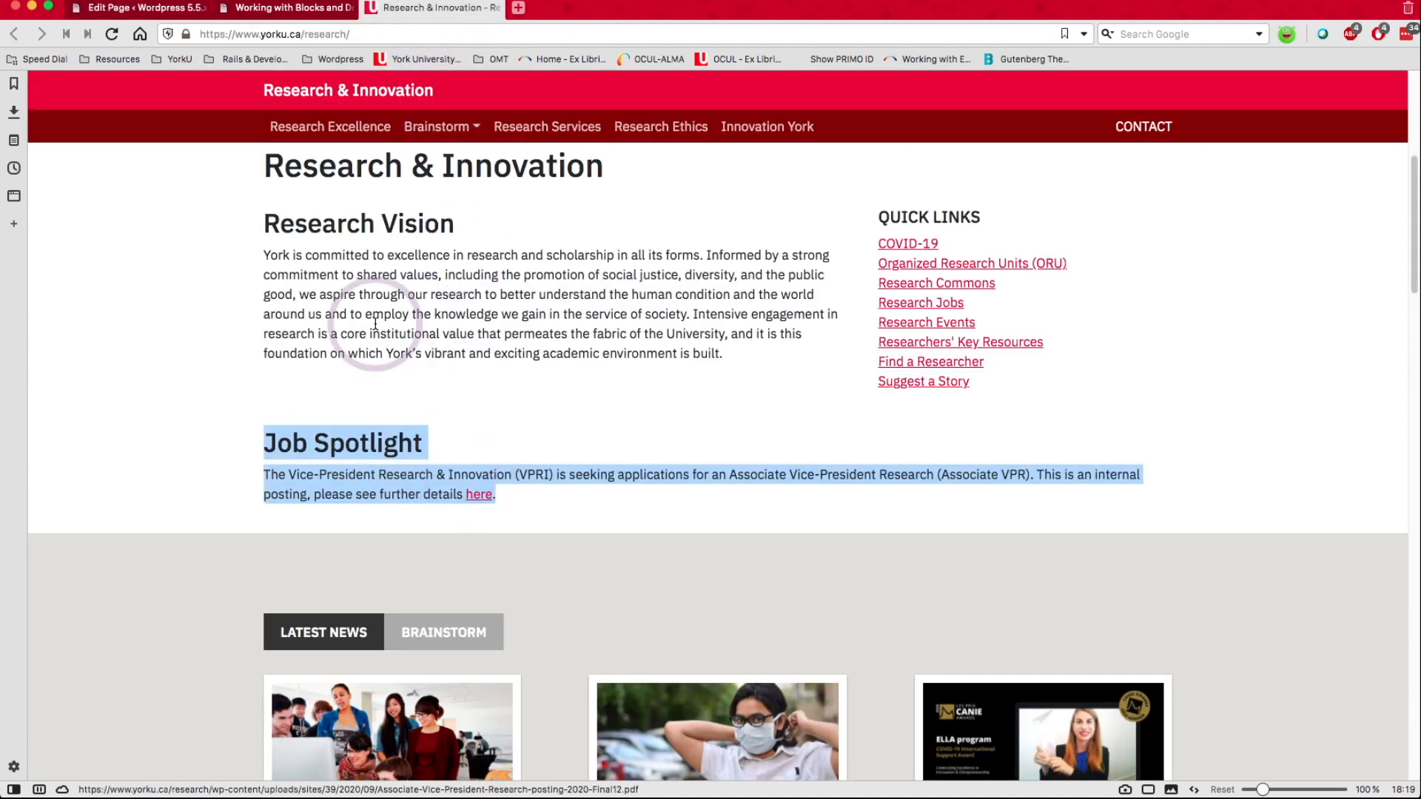
pyautogui.scroll(2, 343, 279)
pyautogui.moveTo(256, 304); pyautogui.dragTo(463, 304)
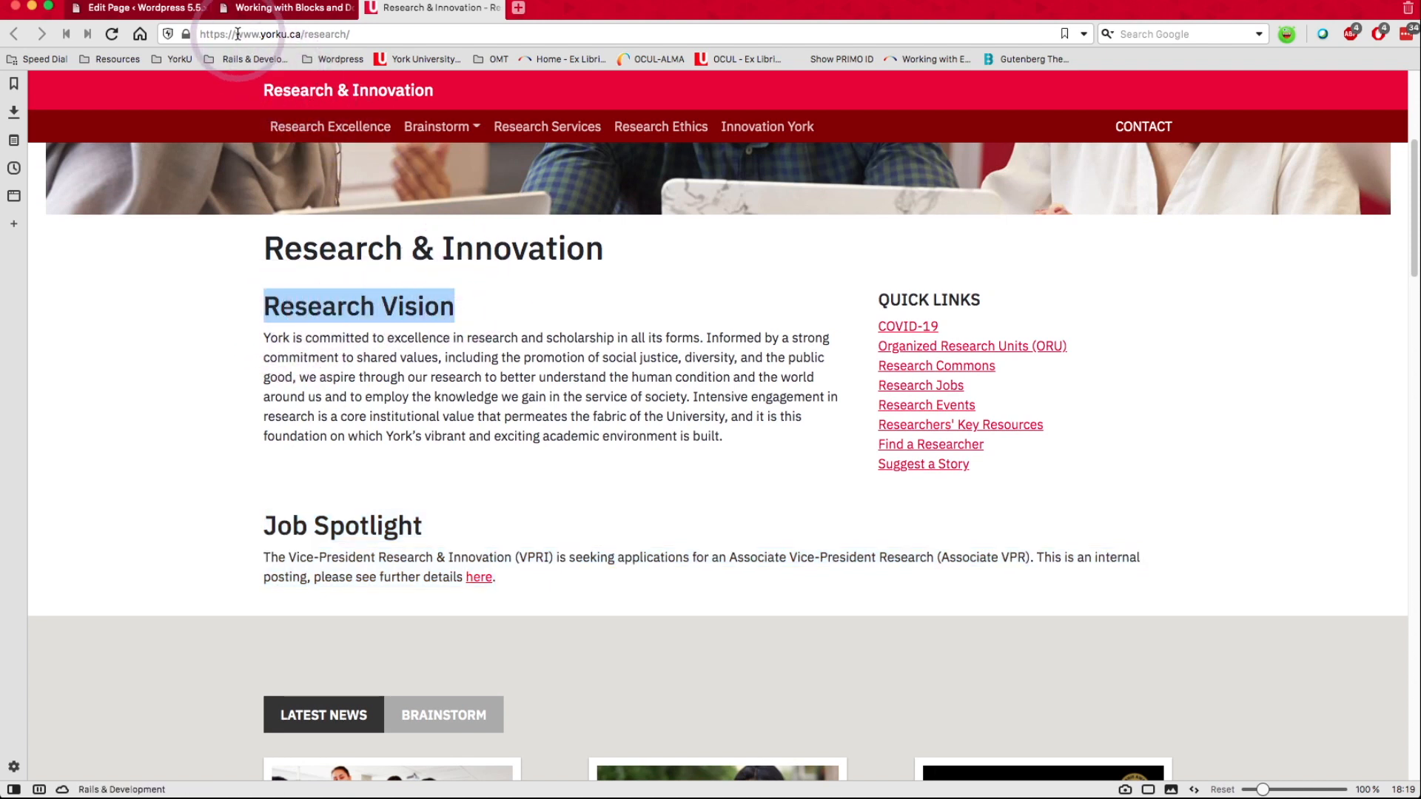
pyautogui.click(224, 11)
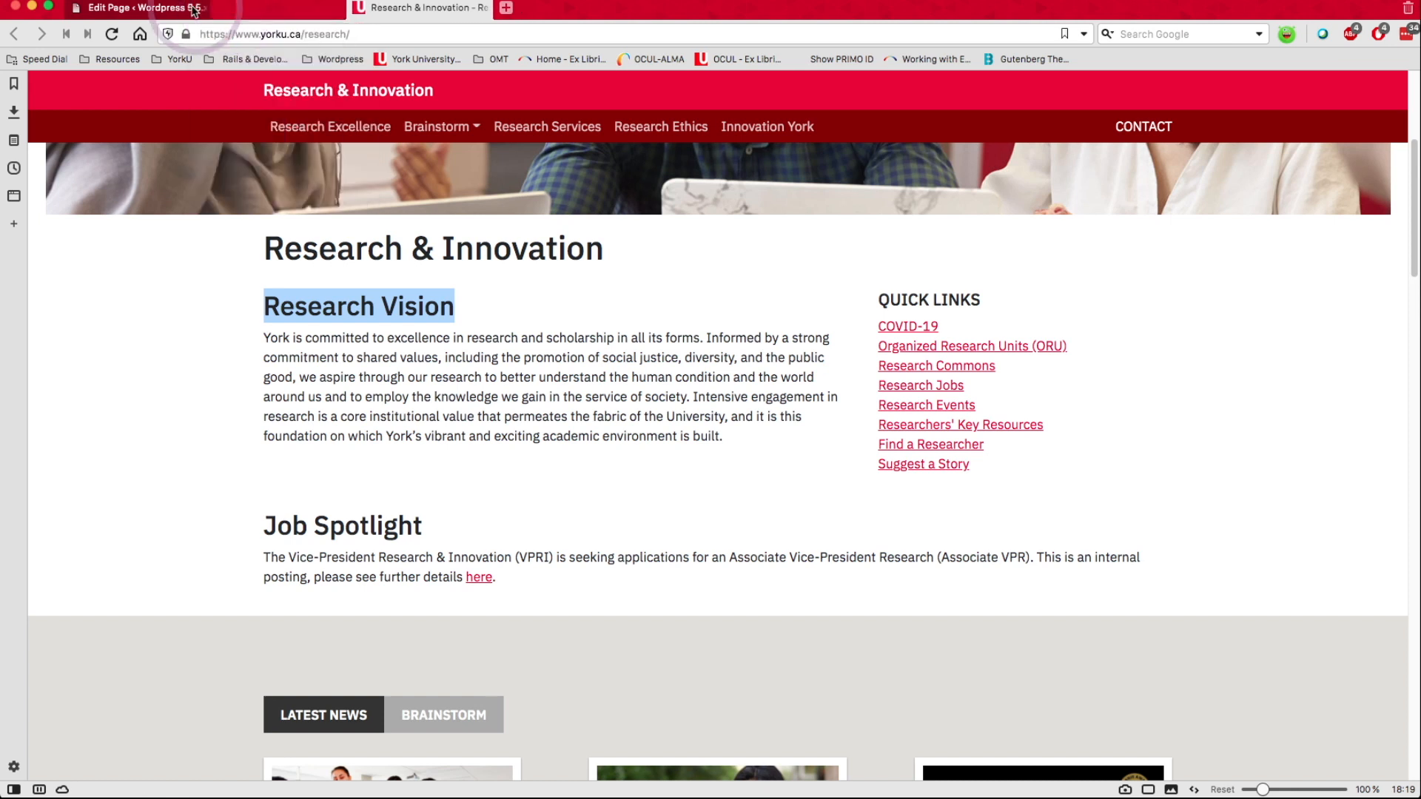
pyautogui.click(145, 13)
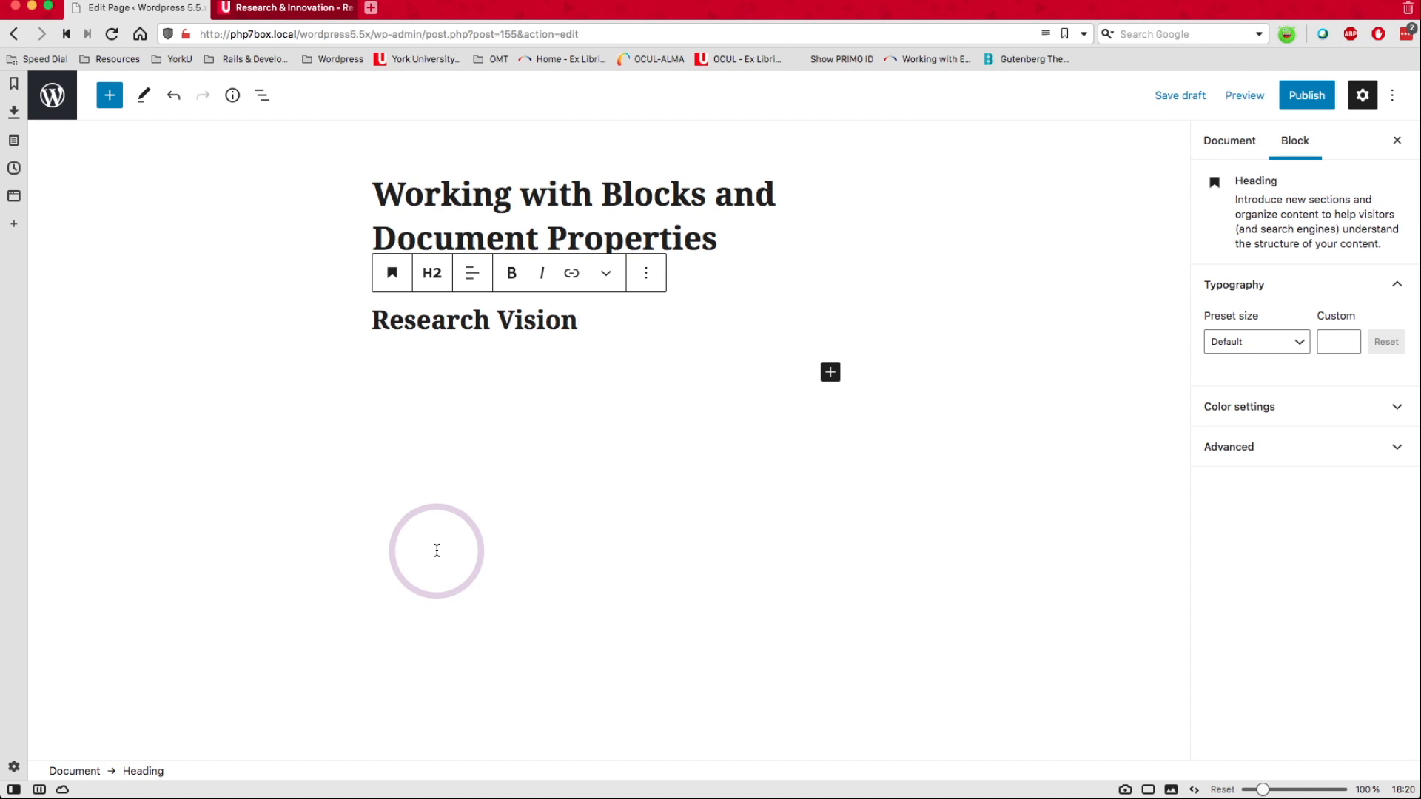
# - Try level H3 on the "Research Vision" heading and set it back to H2
pyautogui.click(433, 275)
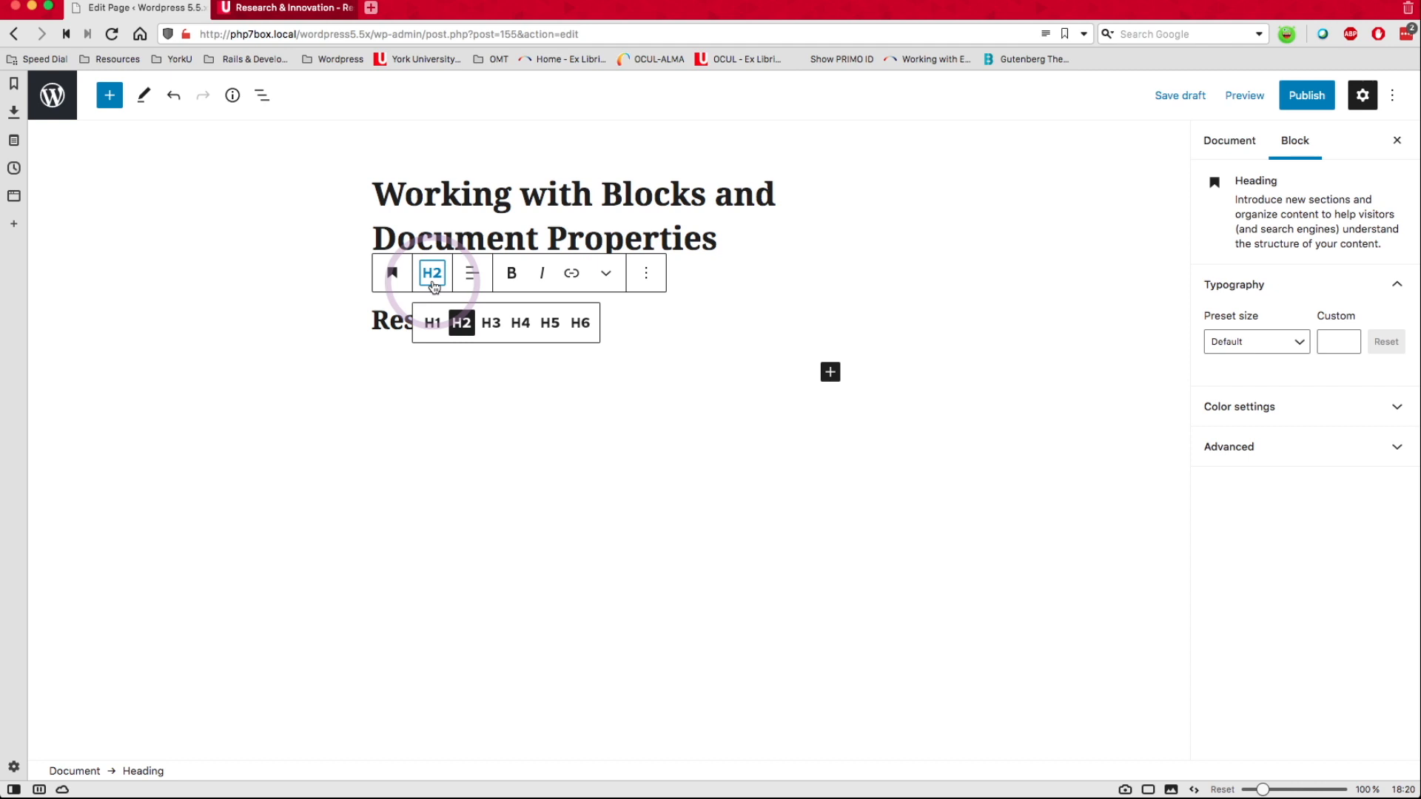
pyautogui.click(492, 323)
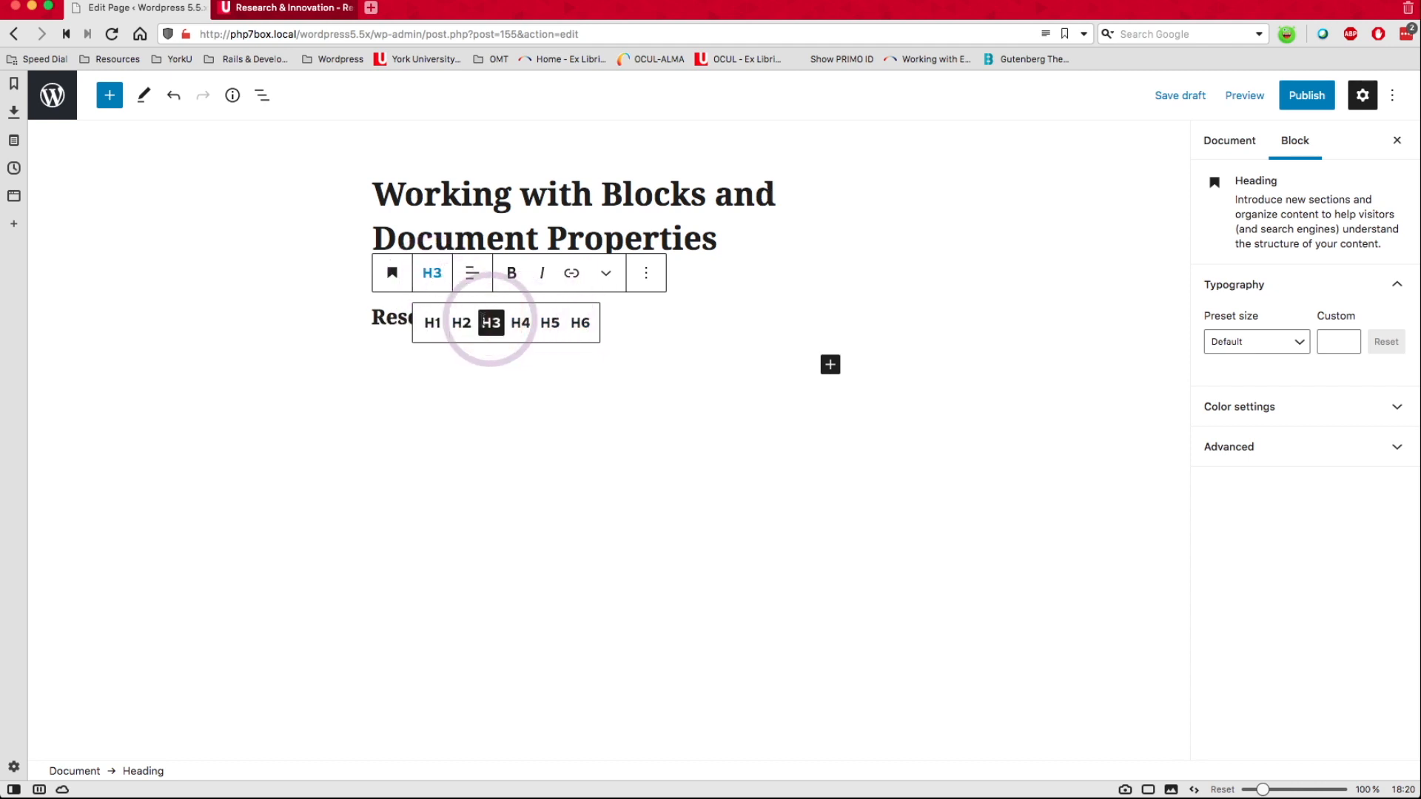
pyautogui.click(429, 276)
pyautogui.click(457, 323)
# - Review the block types the "Research Vision" heading can transform to, try centering its text and restore left alignment
pyautogui.click(394, 276)
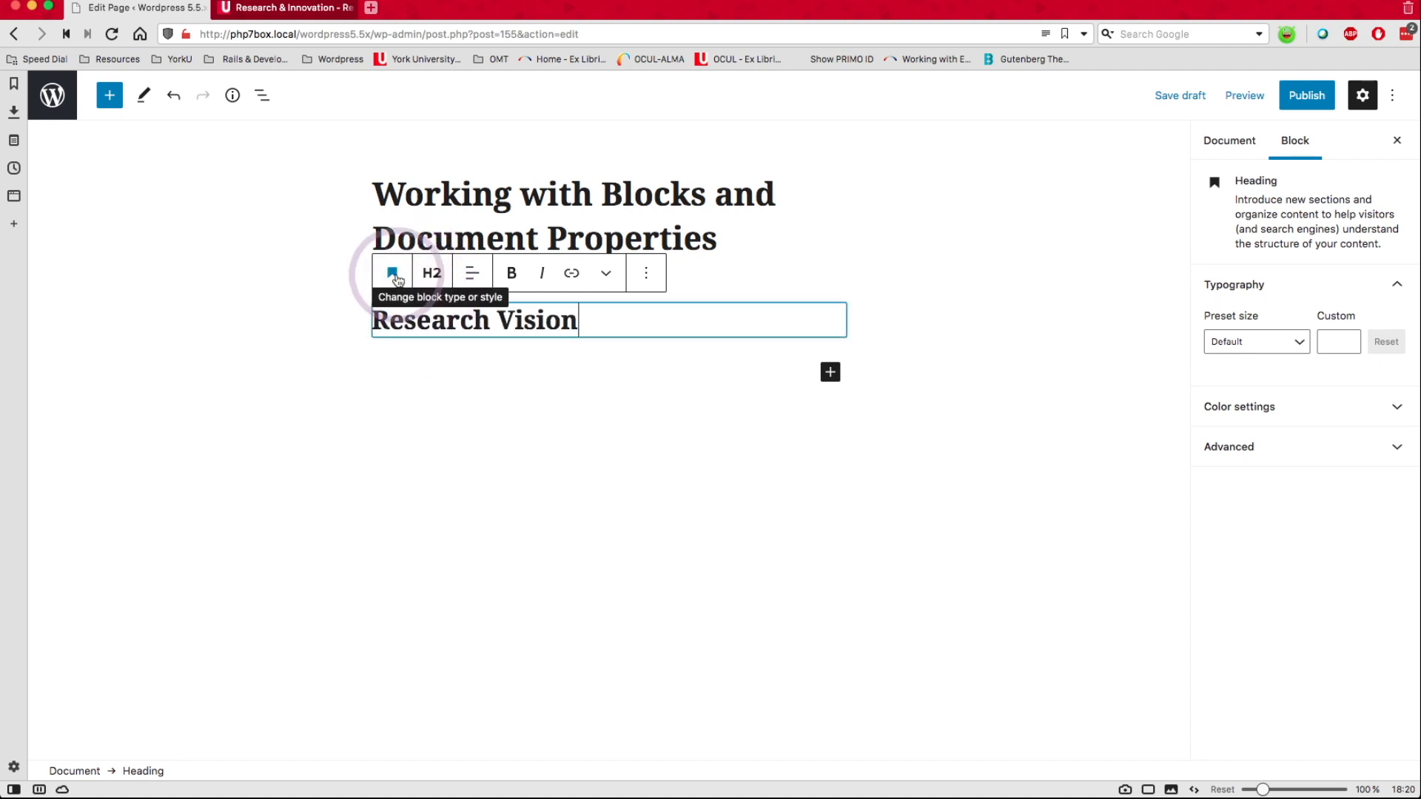
pyautogui.click(395, 275)
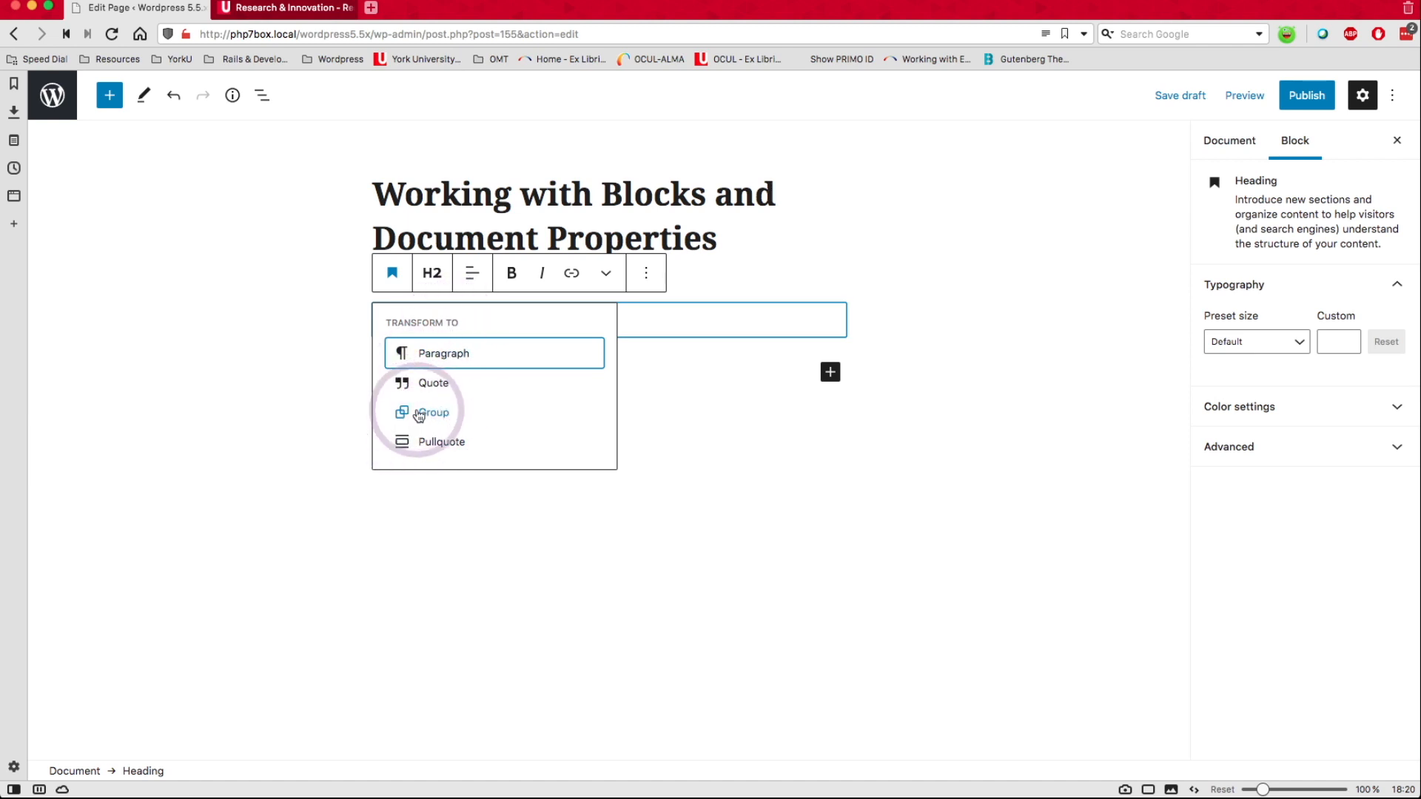
pyautogui.click(474, 279)
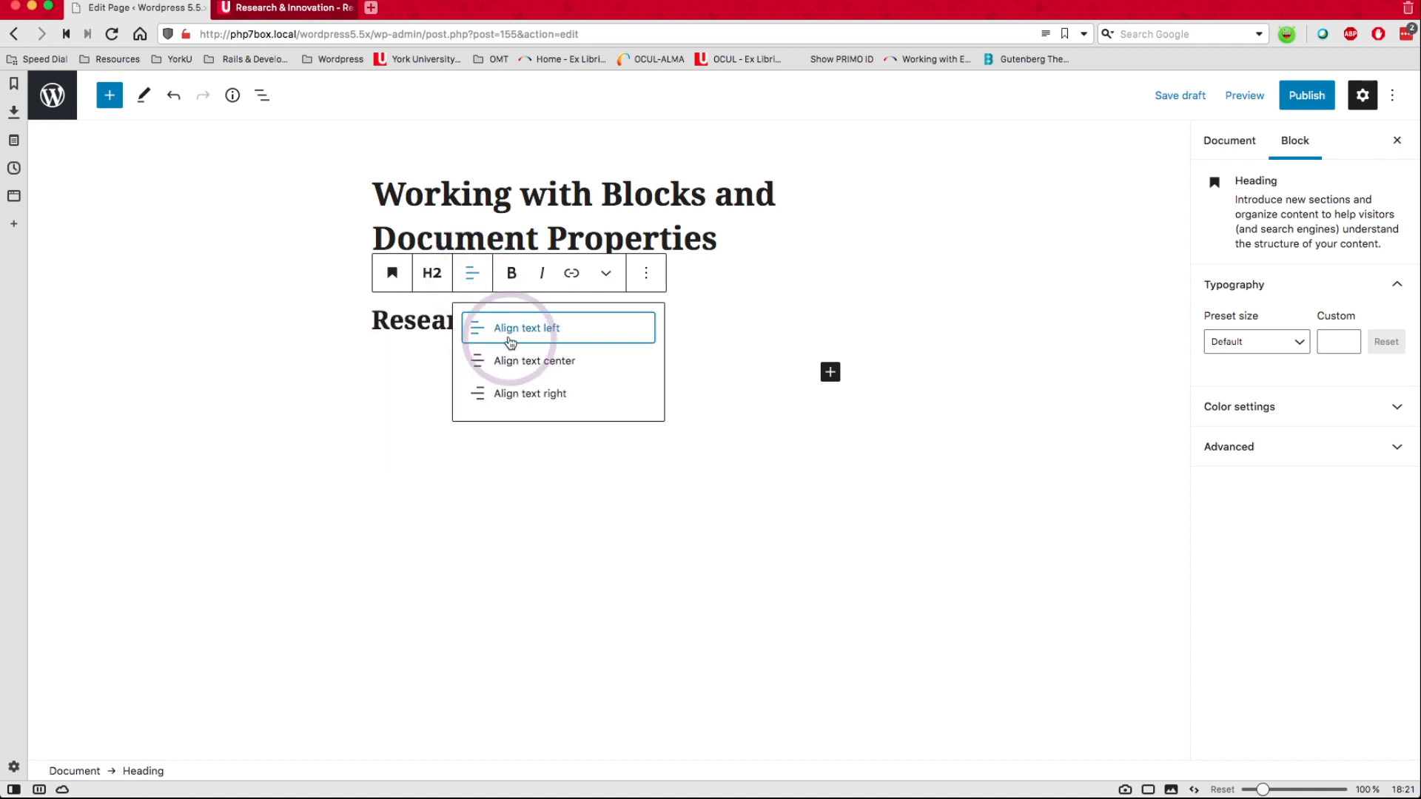
pyautogui.click(511, 362)
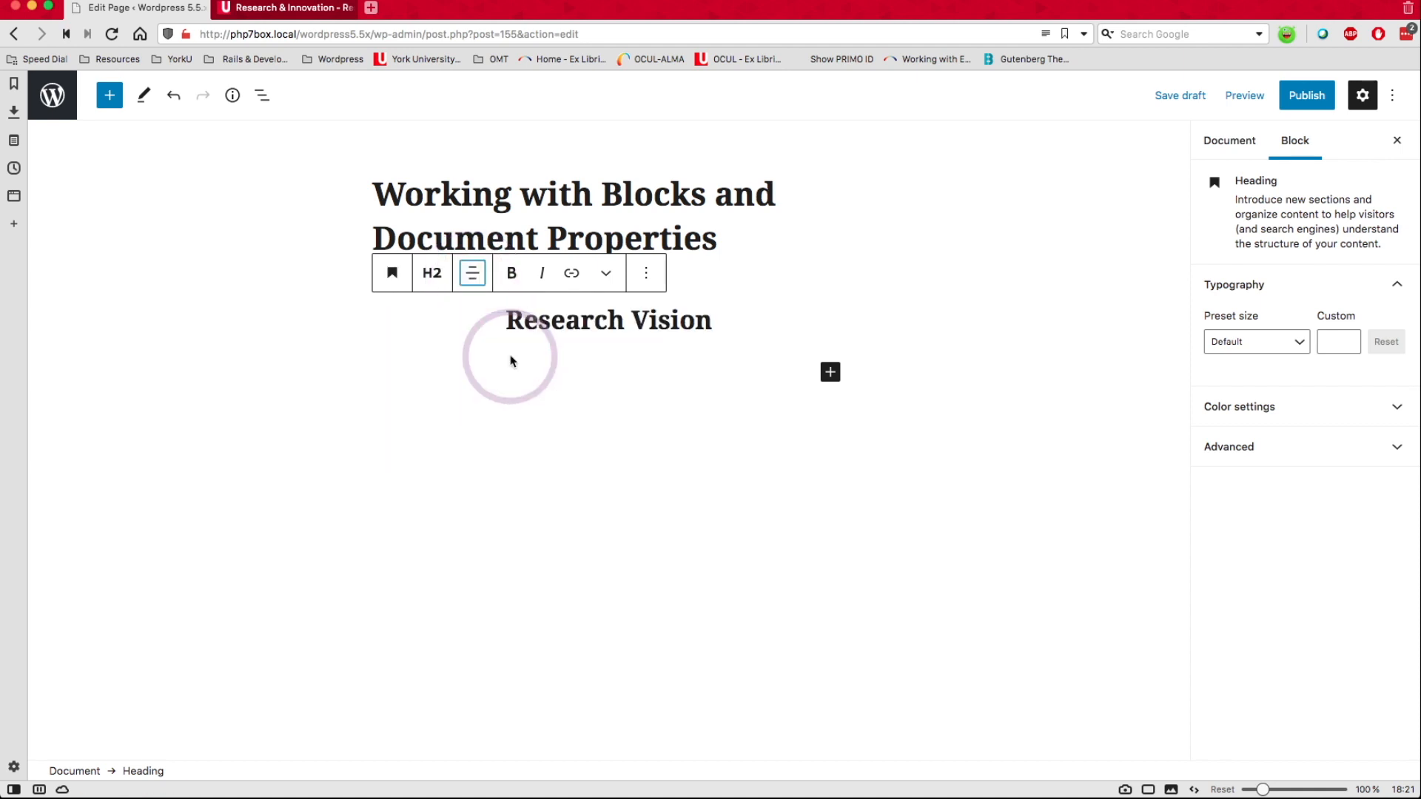
pyautogui.click(473, 273)
pyautogui.click(481, 329)
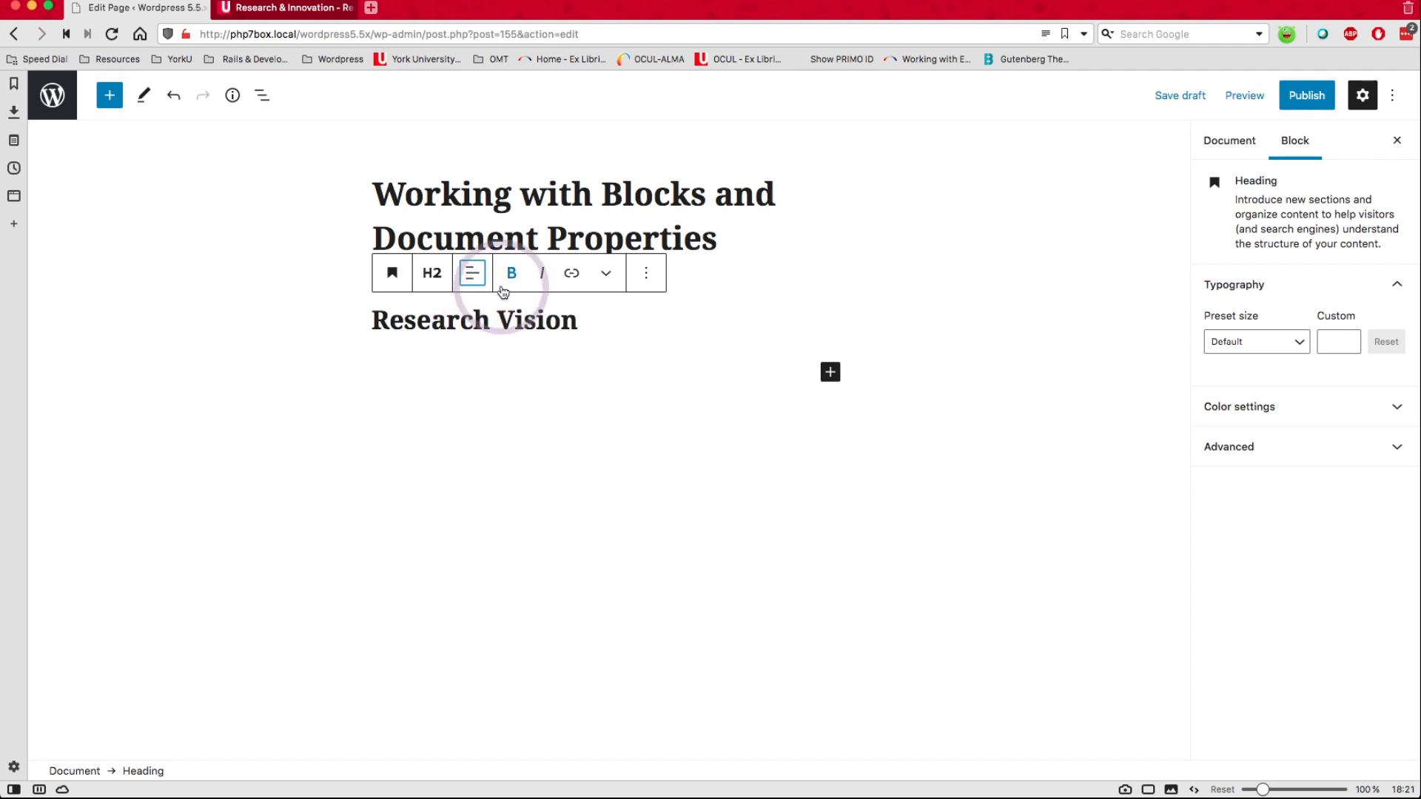
# - Select the "Research Vision" text and try bold and italic on it, removing each format again
pyautogui.click(584, 324)
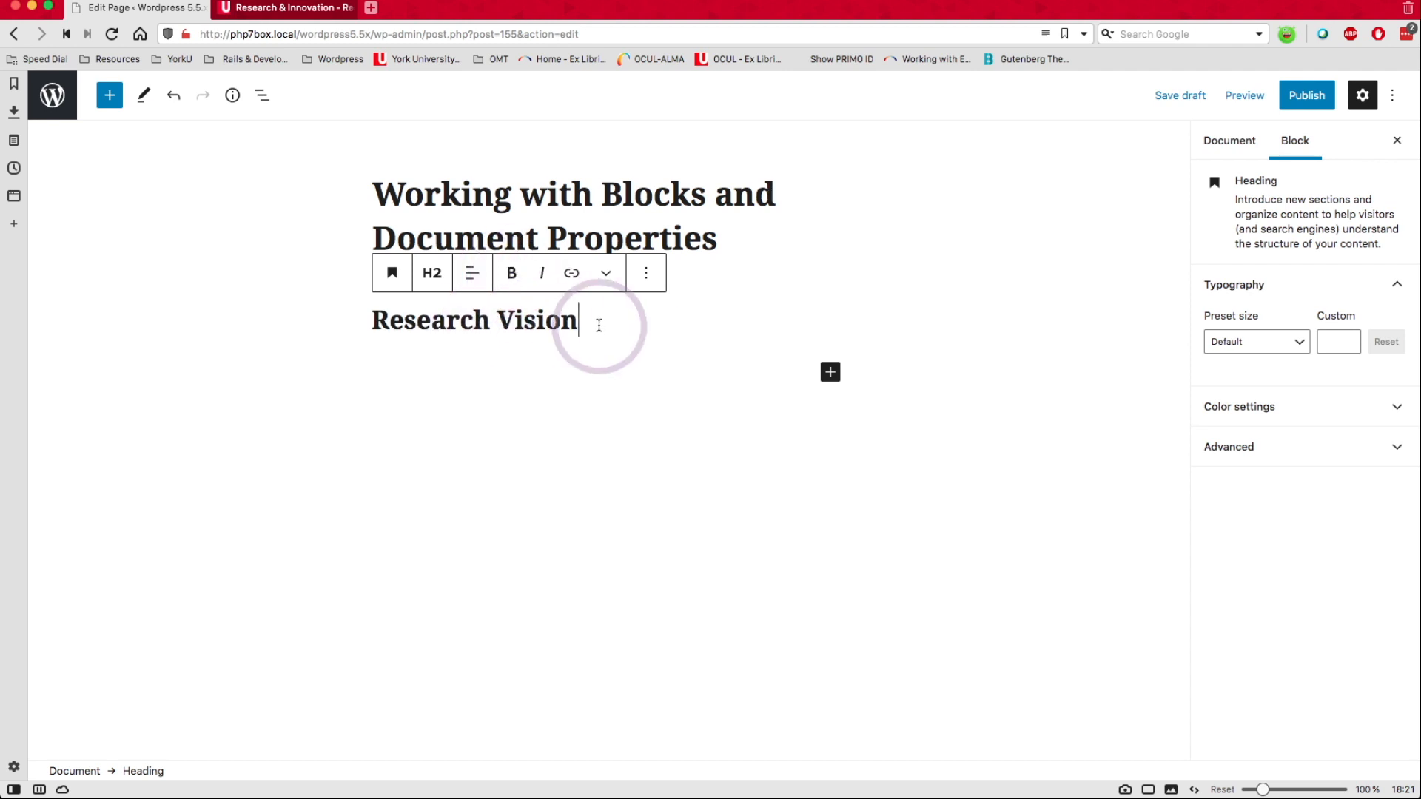
pyautogui.moveTo(587, 319); pyautogui.dragTo(365, 317)
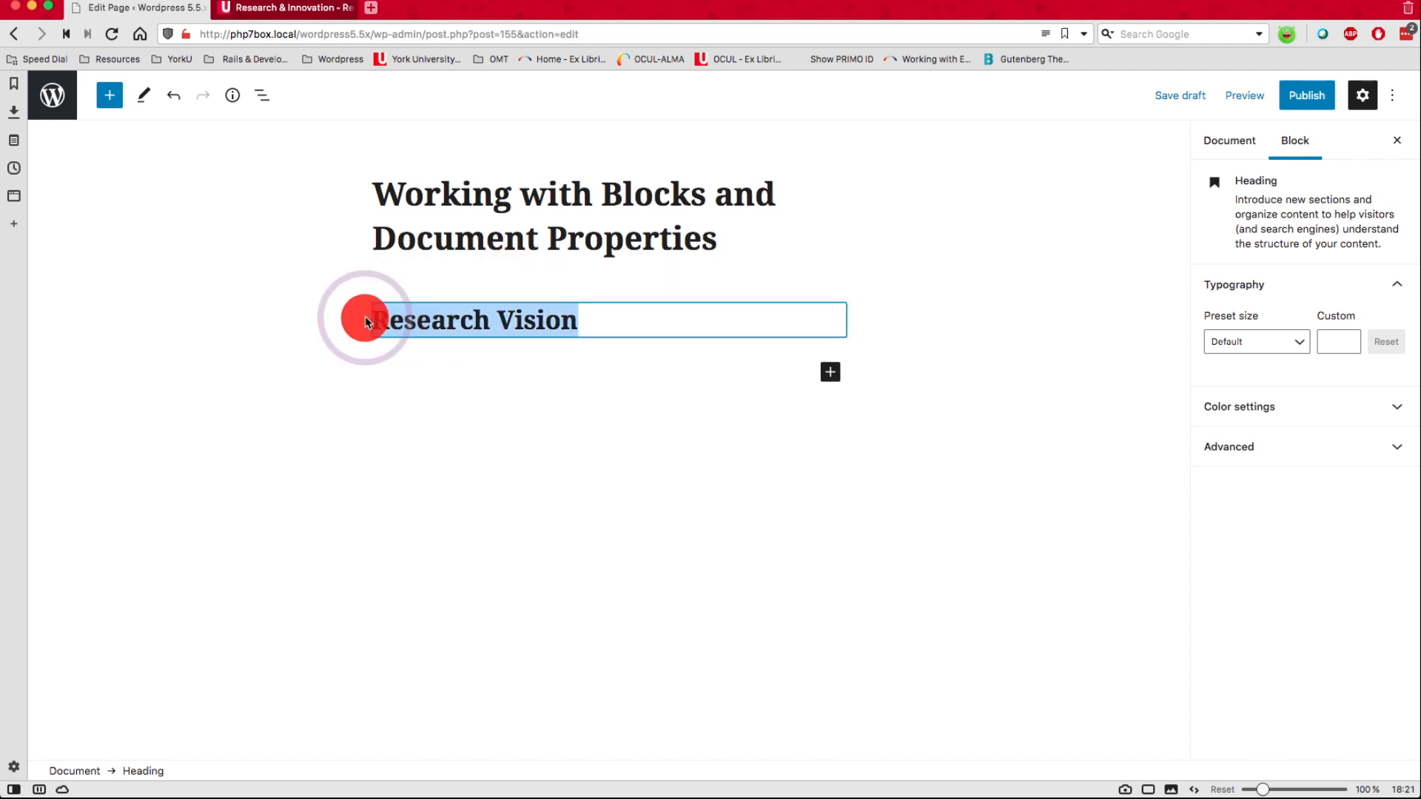
pyautogui.click(509, 279)
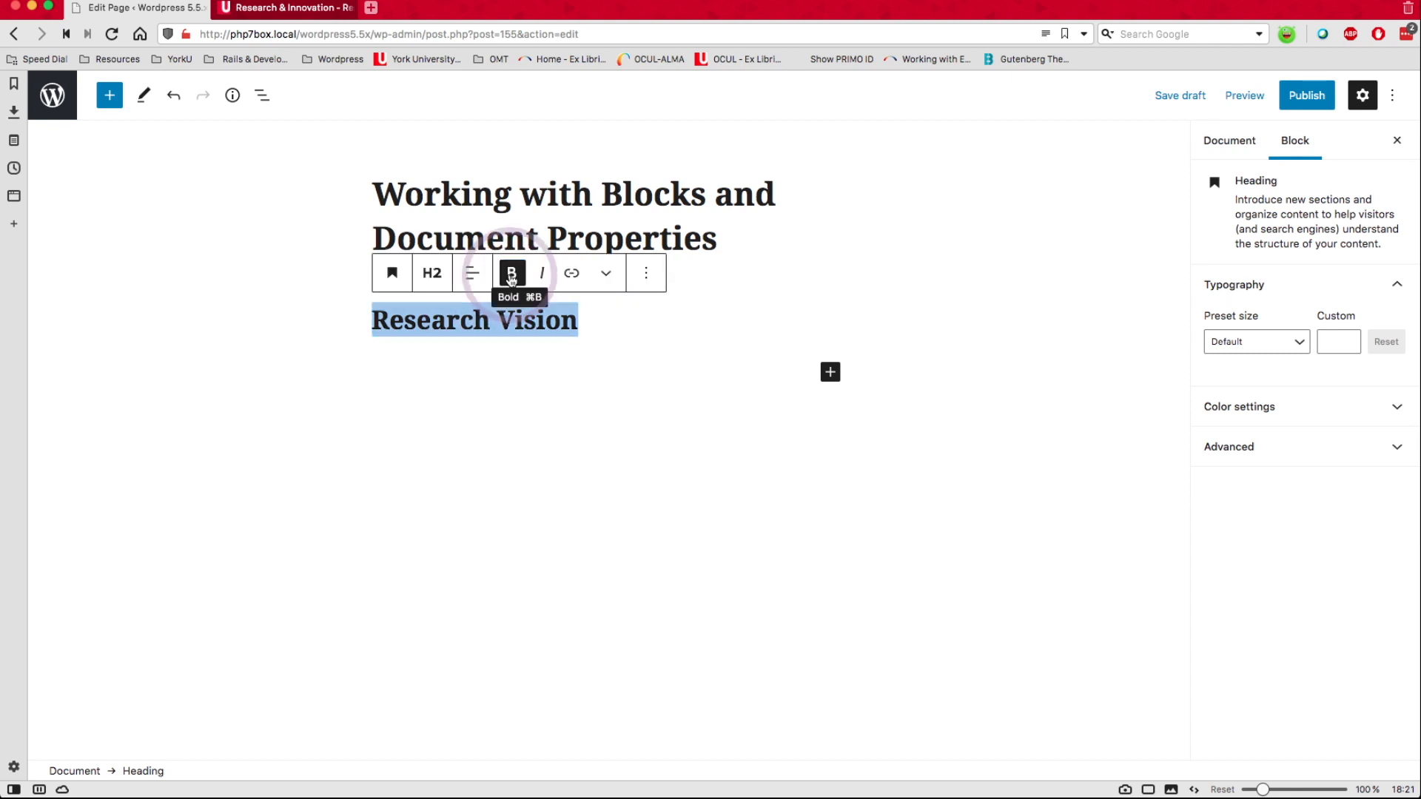
pyautogui.click(511, 276)
pyautogui.click(541, 275)
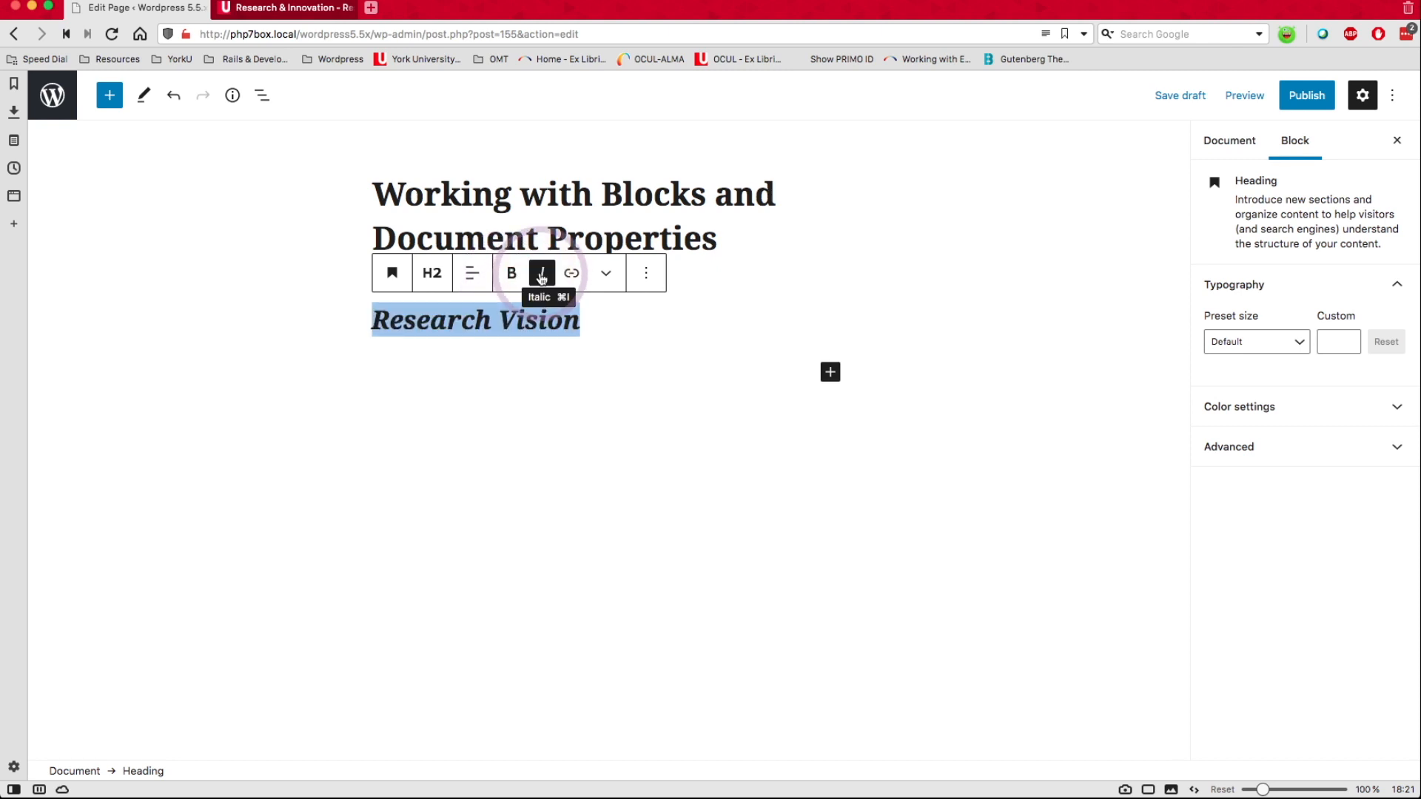
pyautogui.click(542, 277)
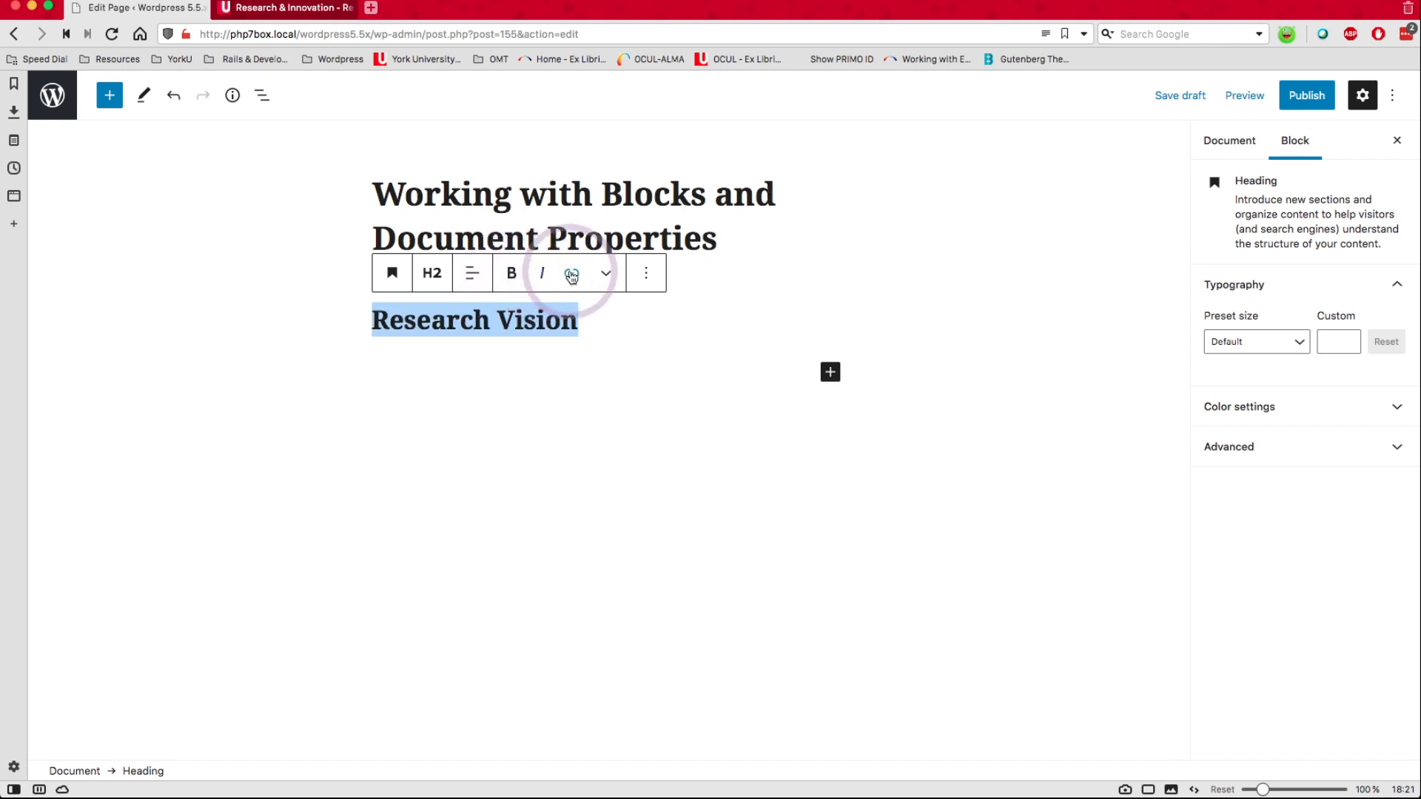
# - Examine the heading's link, extra formatting and block options, and compare the page's document settings with its block settings
pyautogui.click(572, 274)
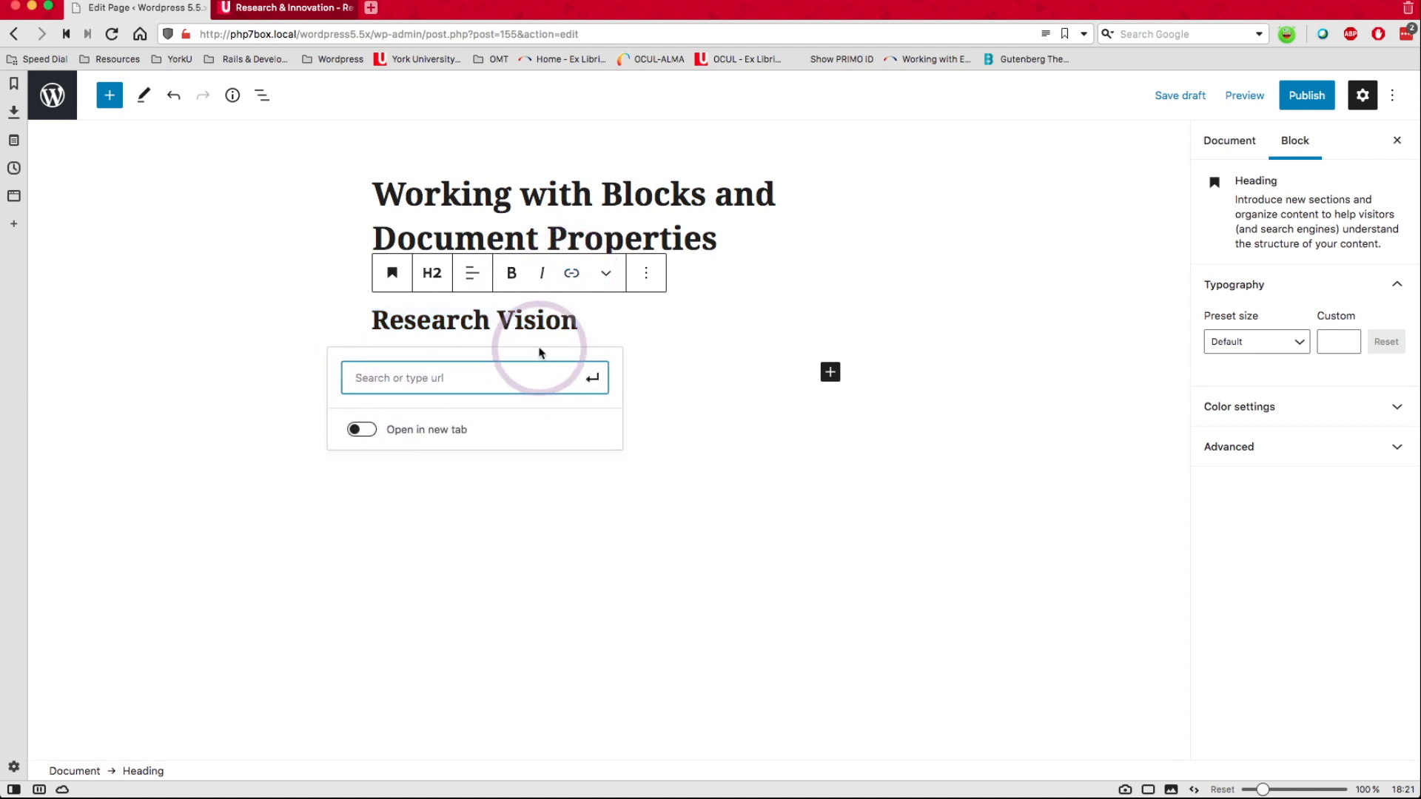
pyautogui.click(606, 275)
pyautogui.click(662, 341)
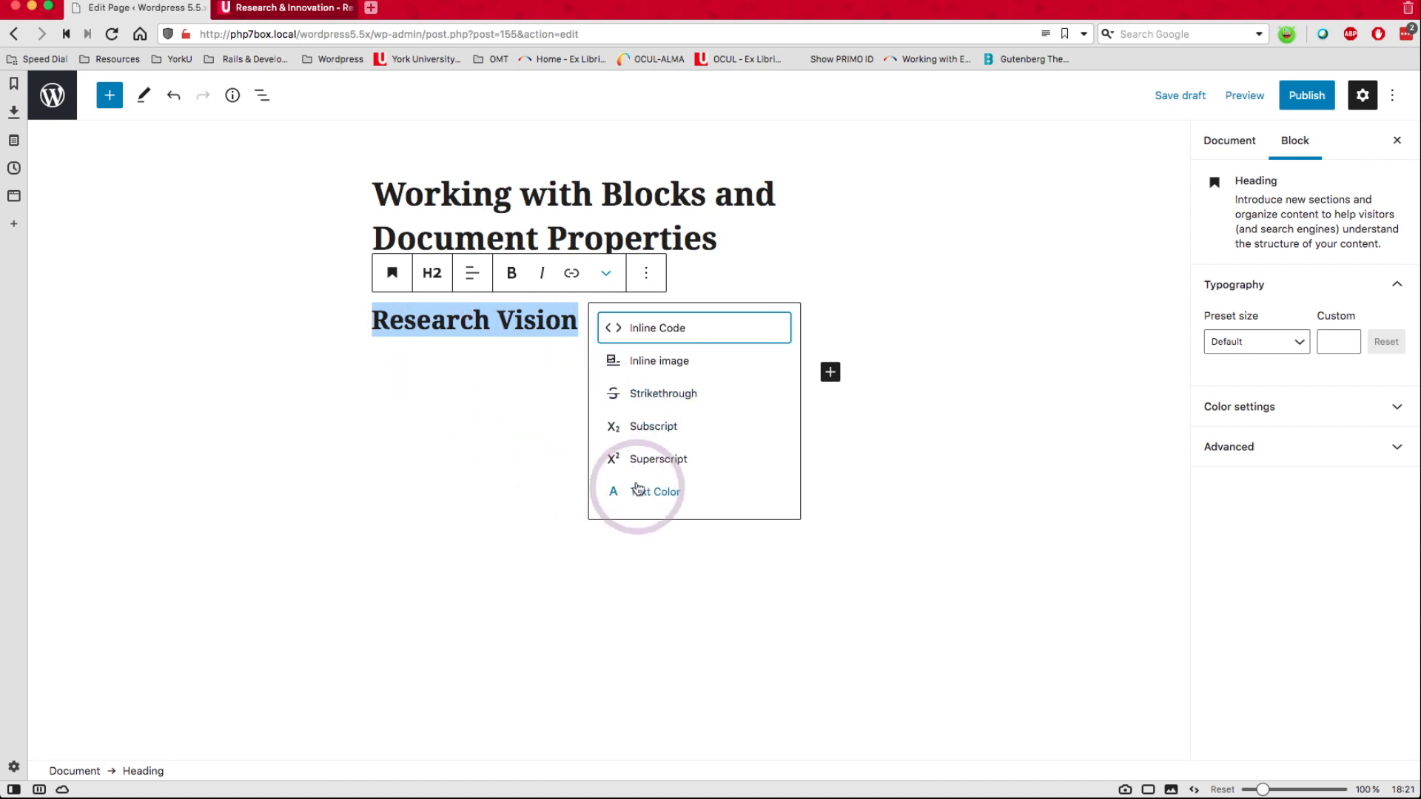
pyautogui.click(647, 276)
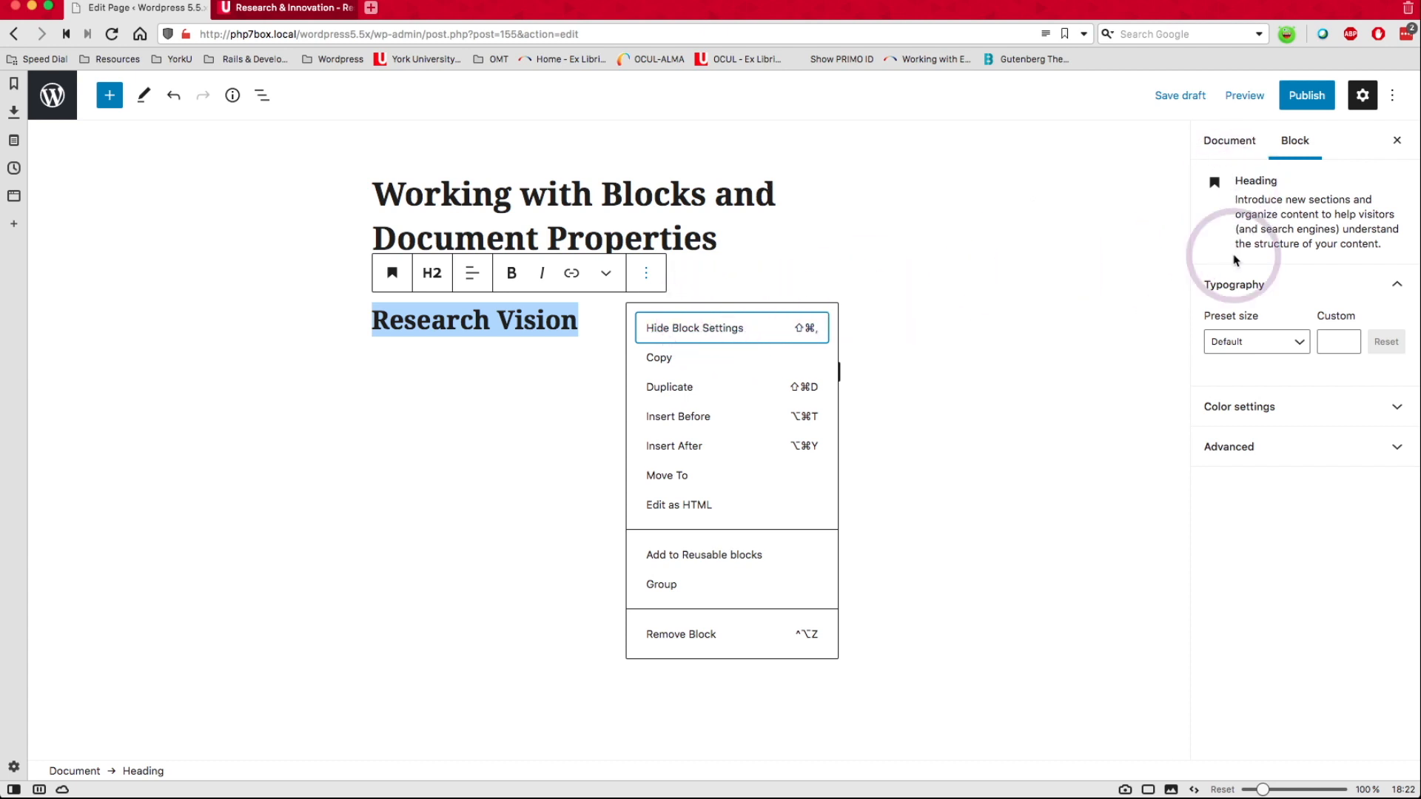
pyautogui.click(1232, 143)
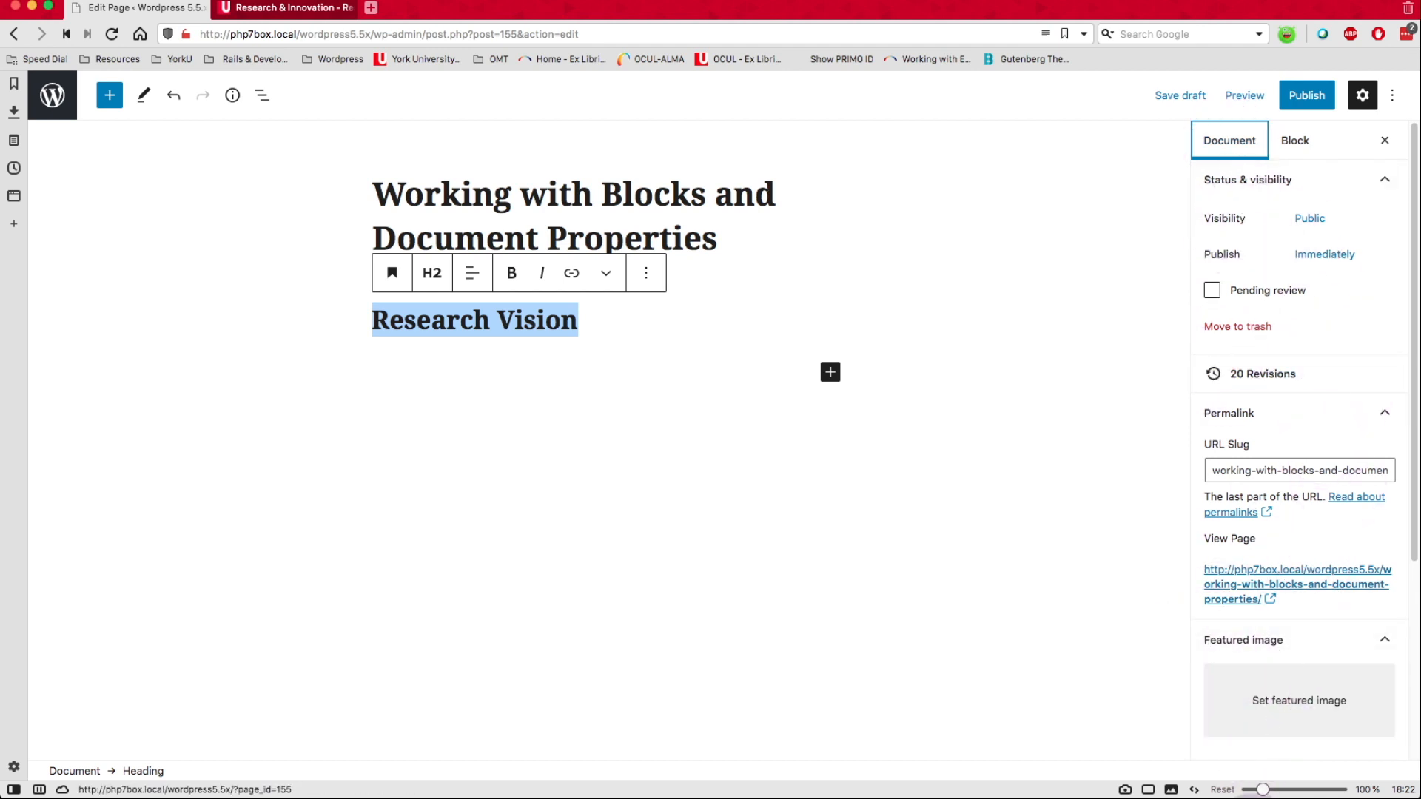
pyautogui.click(1301, 142)
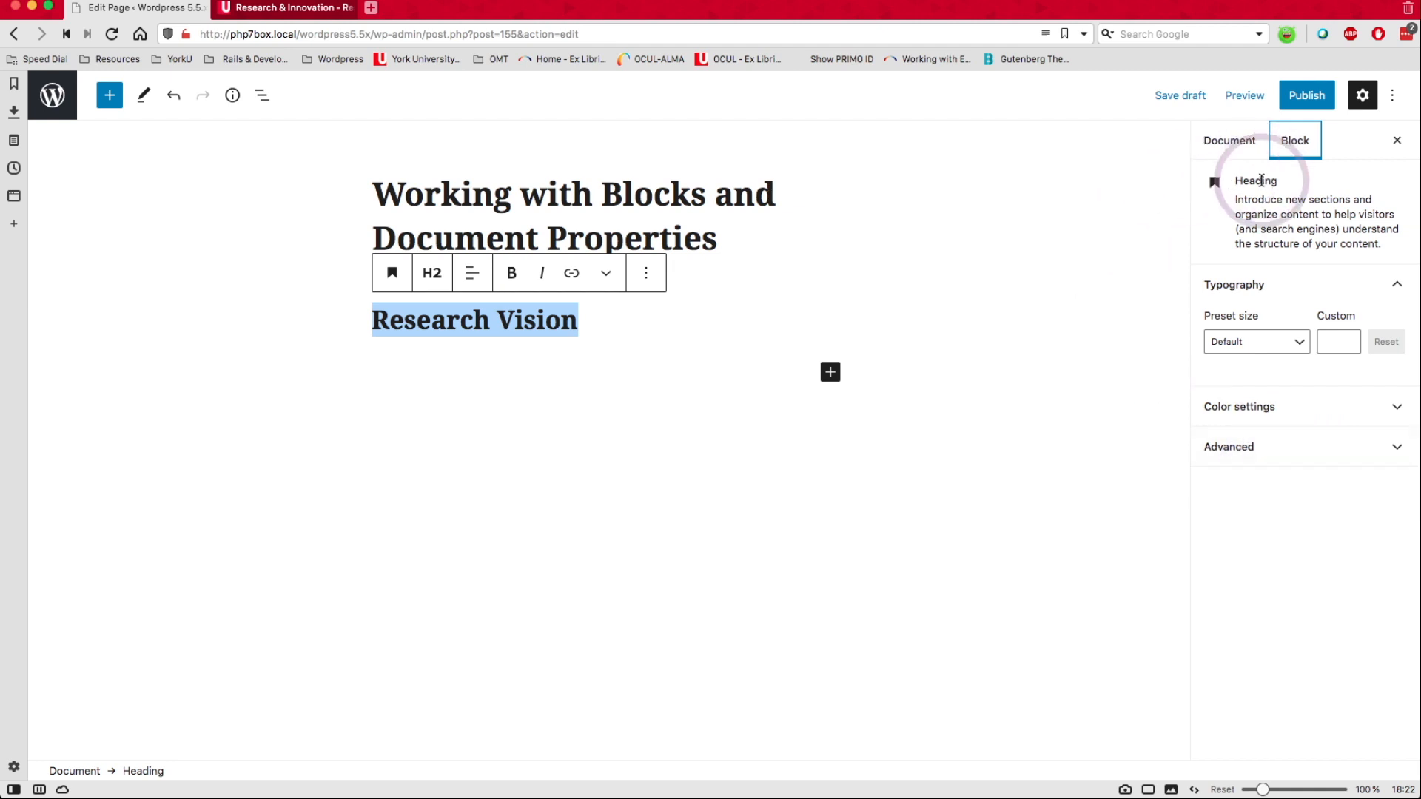
# - Try custom text color #0071a1 on the "Research Vision" heading, and settle on dark red text with the lightest grey background
pyautogui.click(1285, 411)
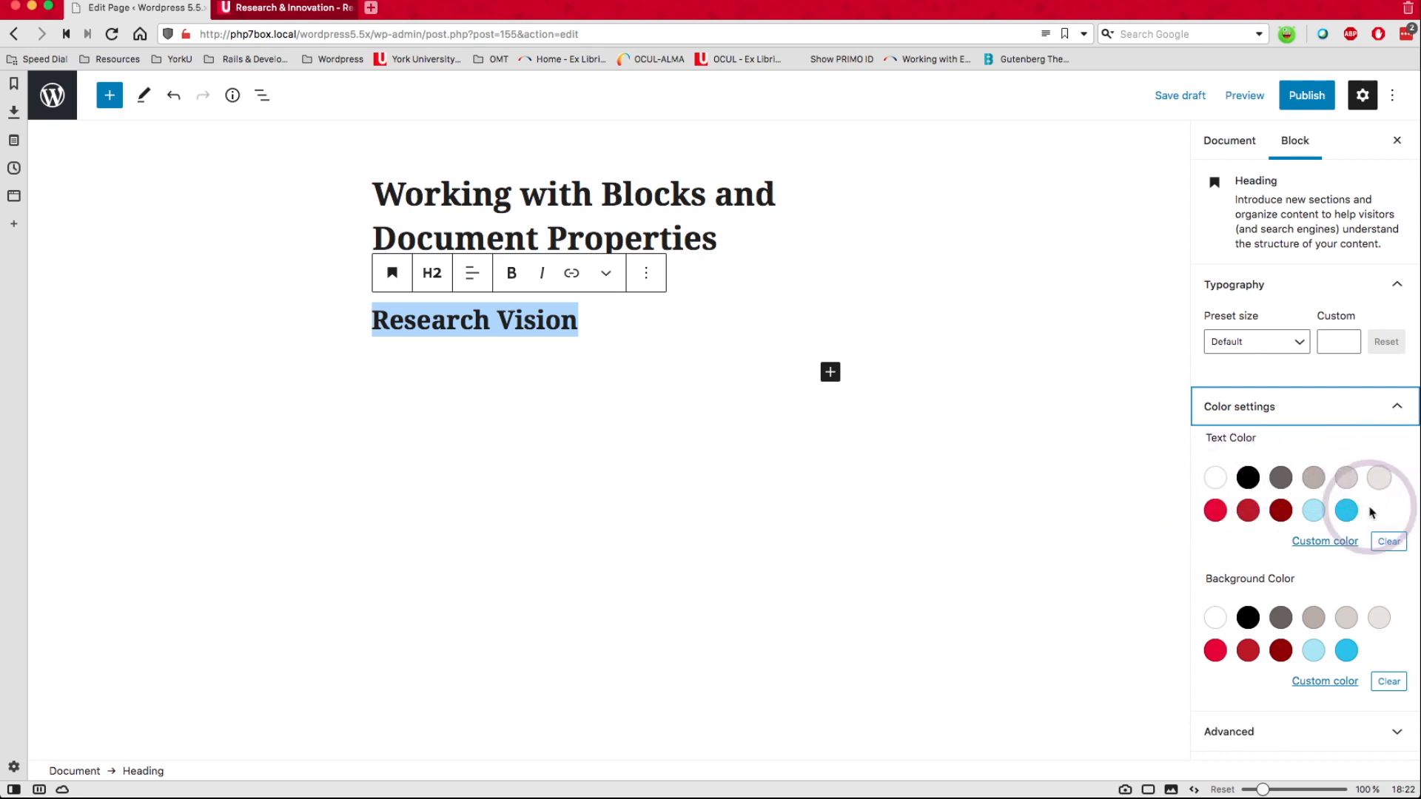
pyautogui.click(1315, 548)
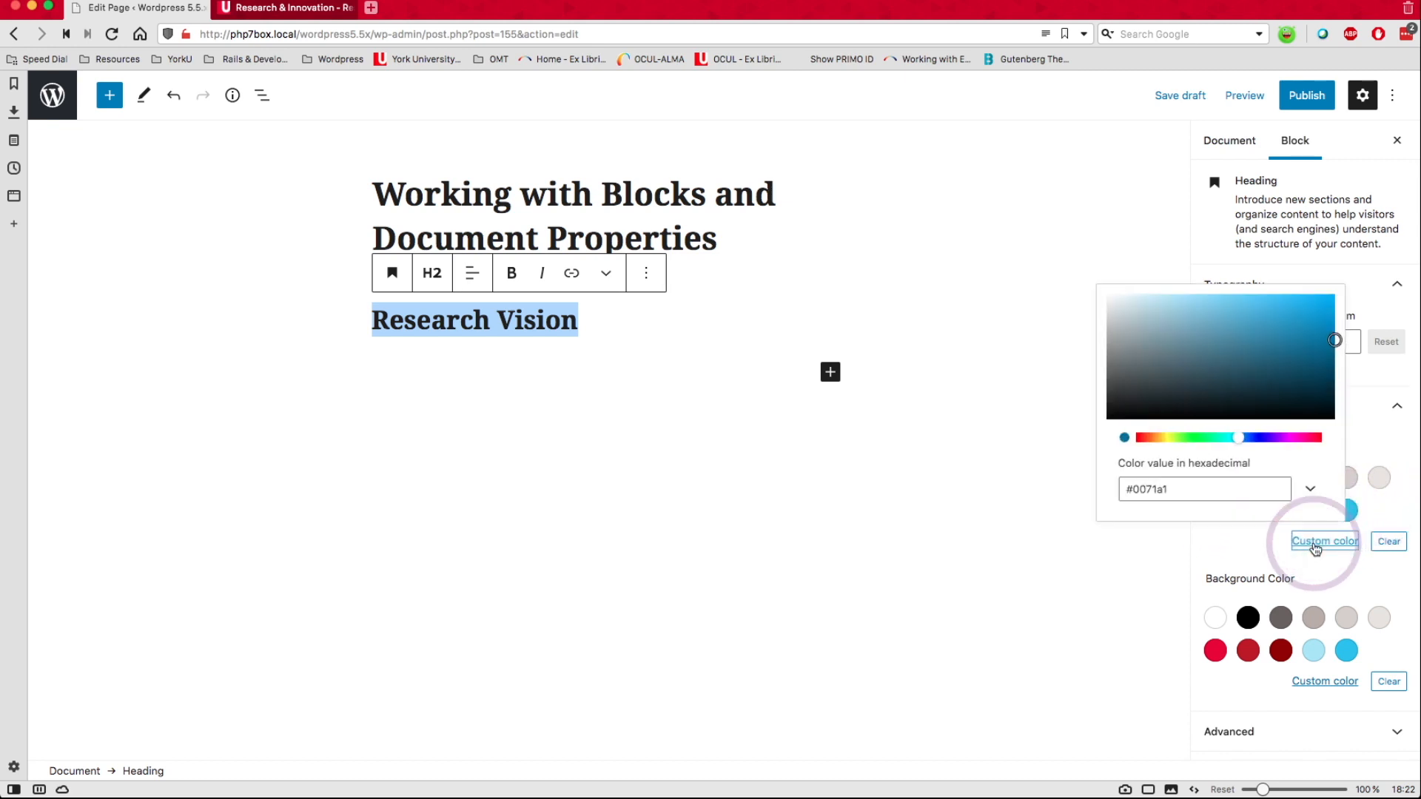
pyautogui.moveTo(1180, 489); pyautogui.dragTo(1125, 487)
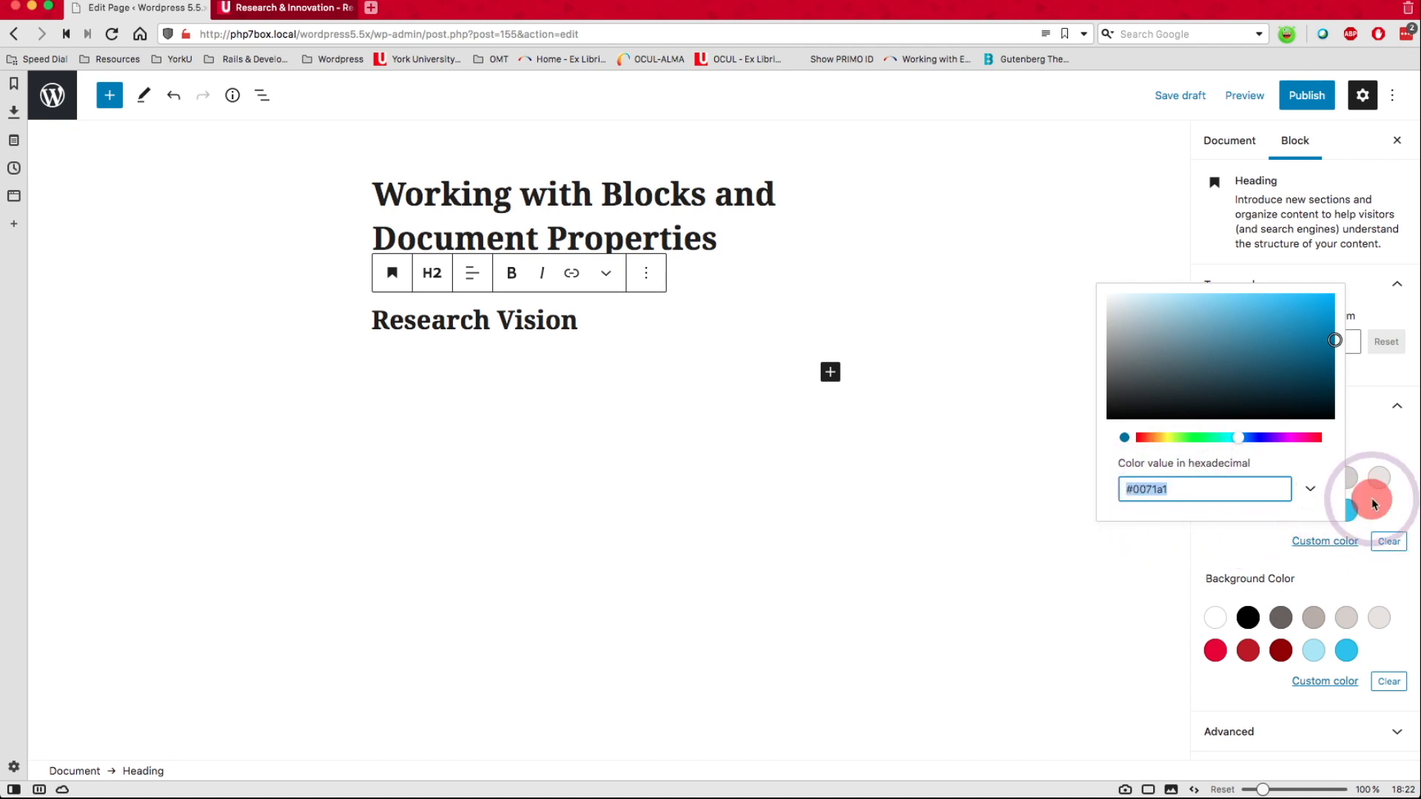
pyautogui.click(1373, 504)
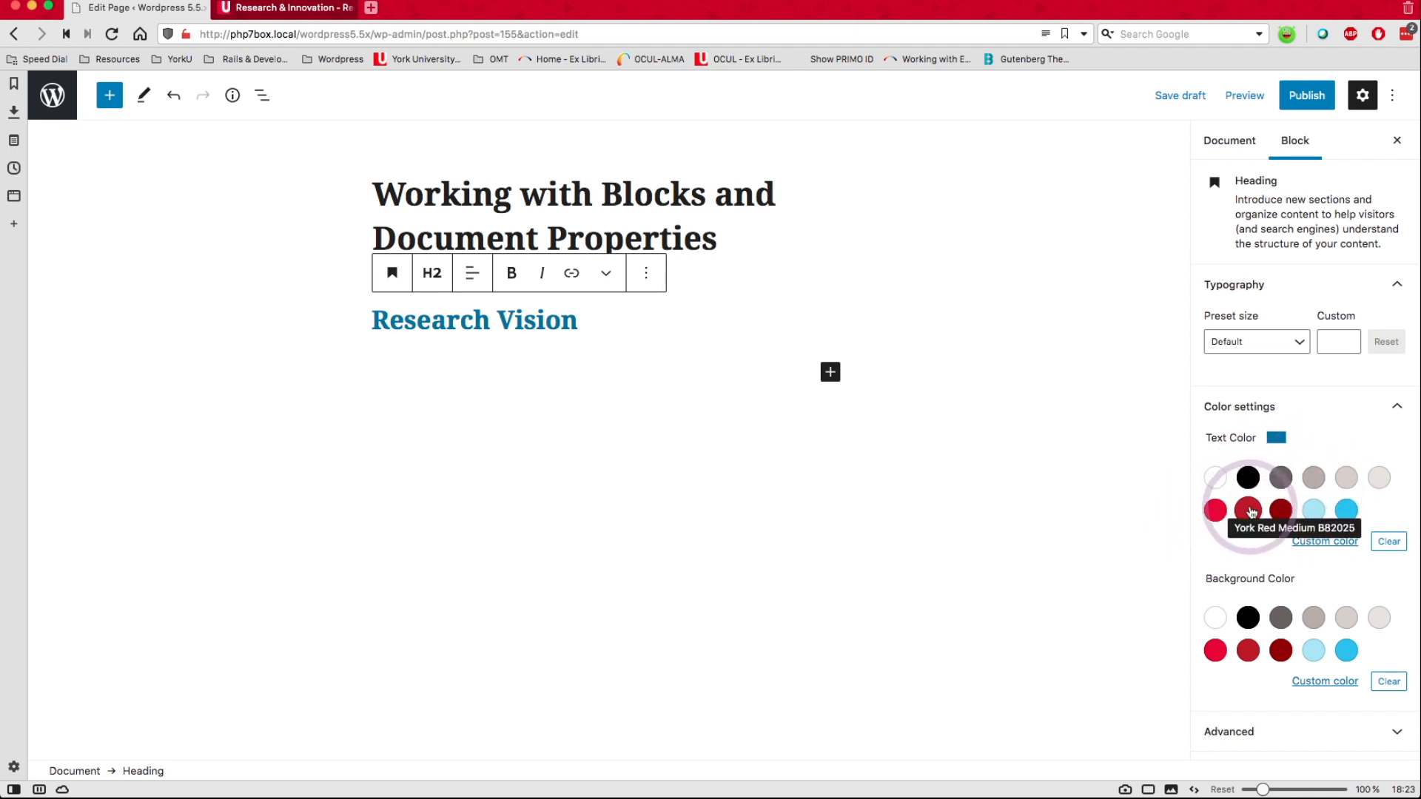
pyautogui.click(1281, 510)
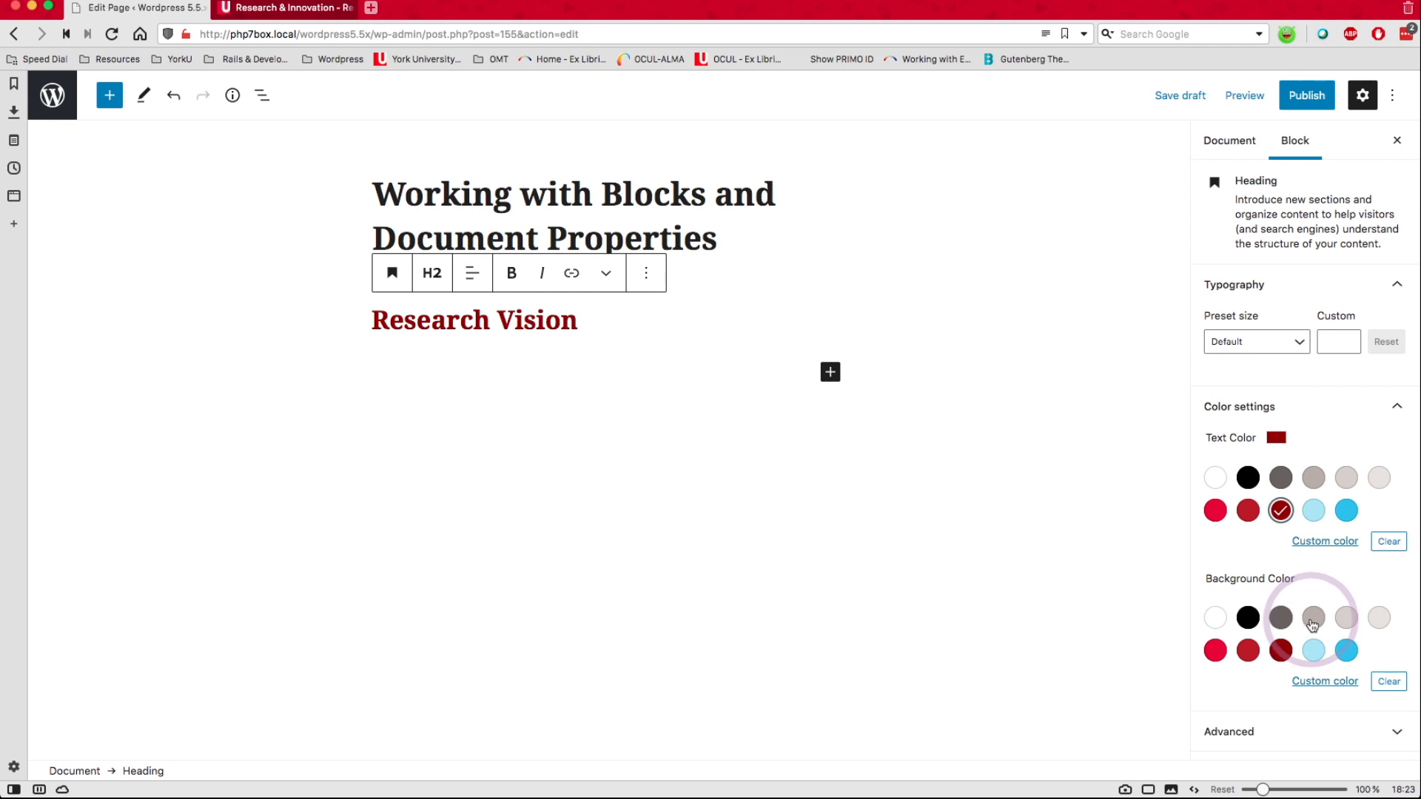
pyautogui.click(1374, 624)
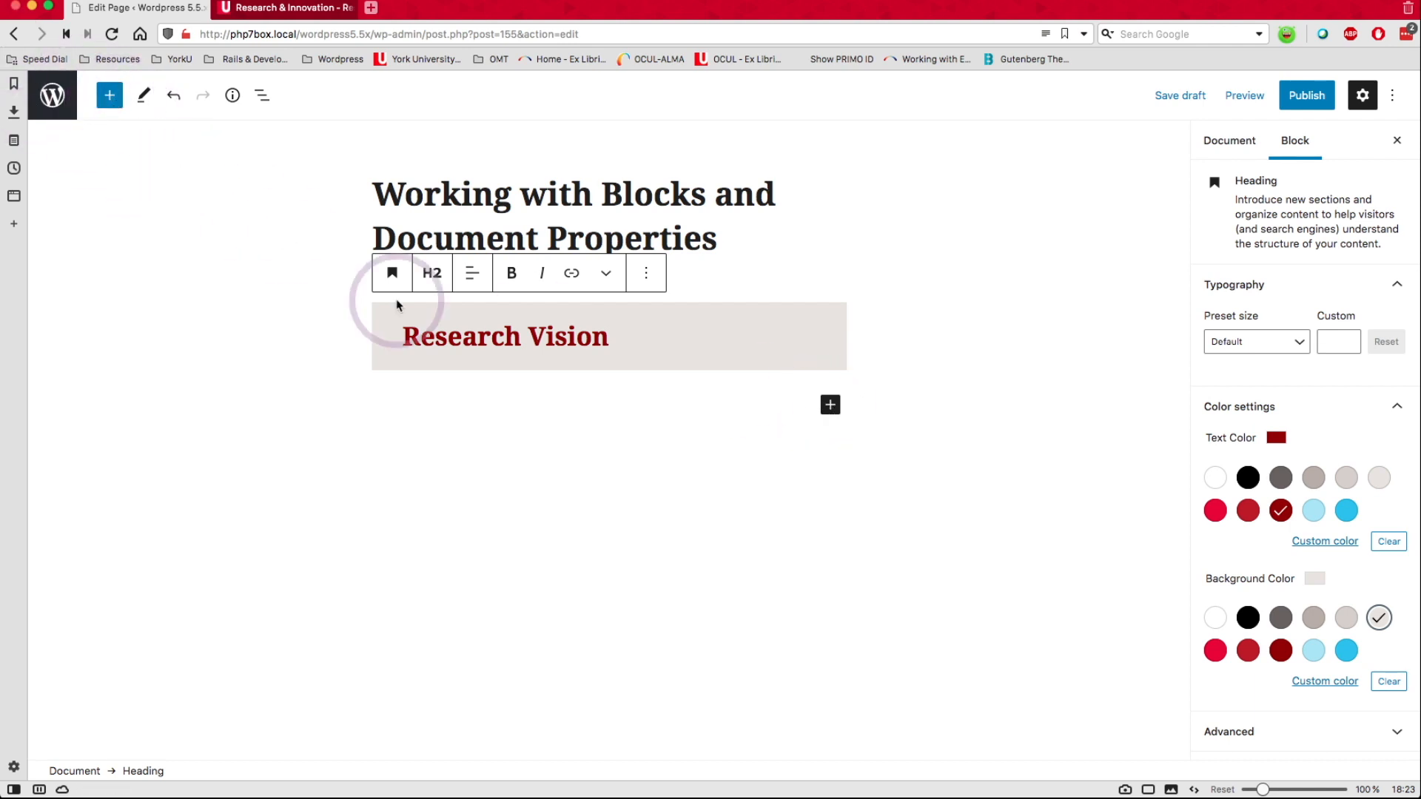
# - Insert a Paragraph block beneath the heading and fill it with the Research Vision paragraph copied from the open Research & Innovation page
pyautogui.click(830, 406)
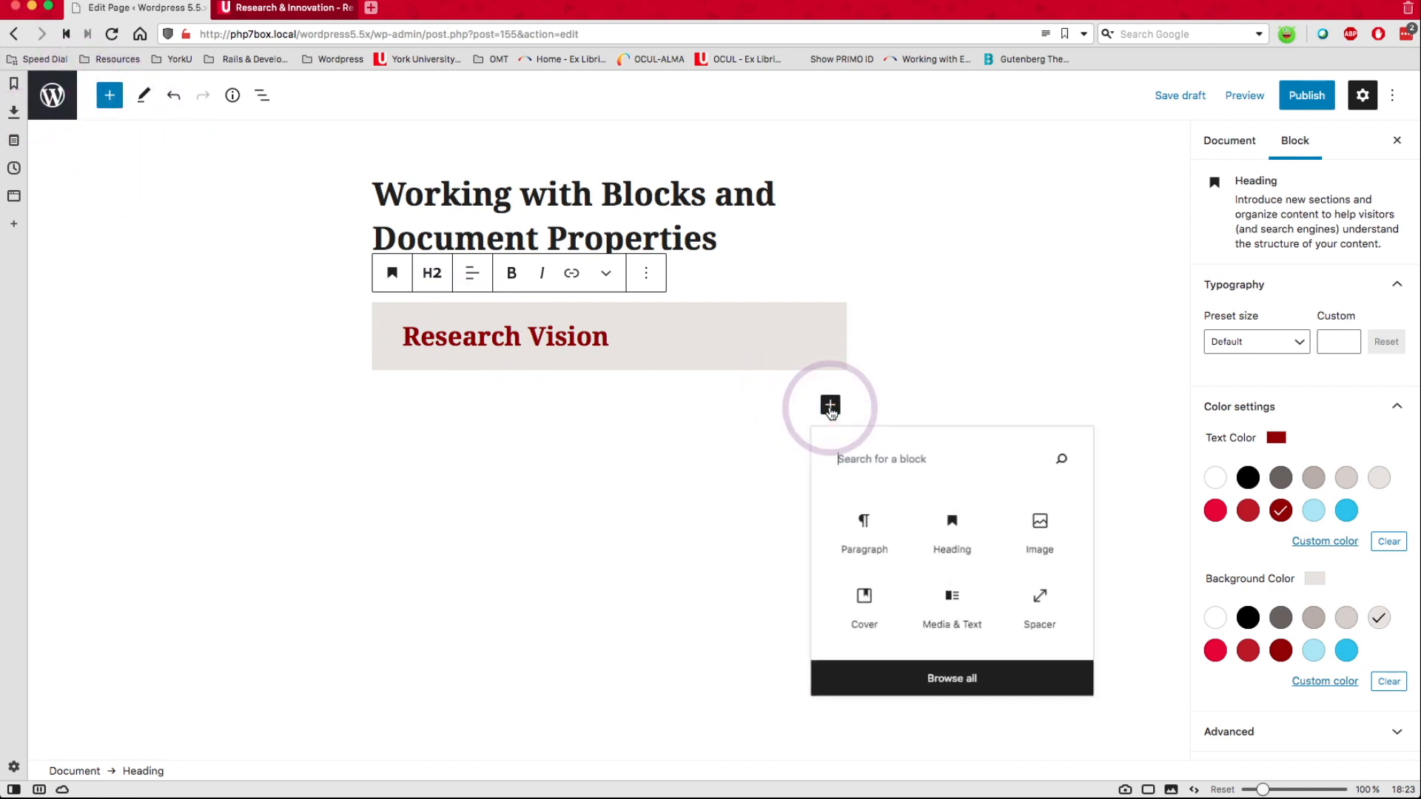
pyautogui.click(863, 534)
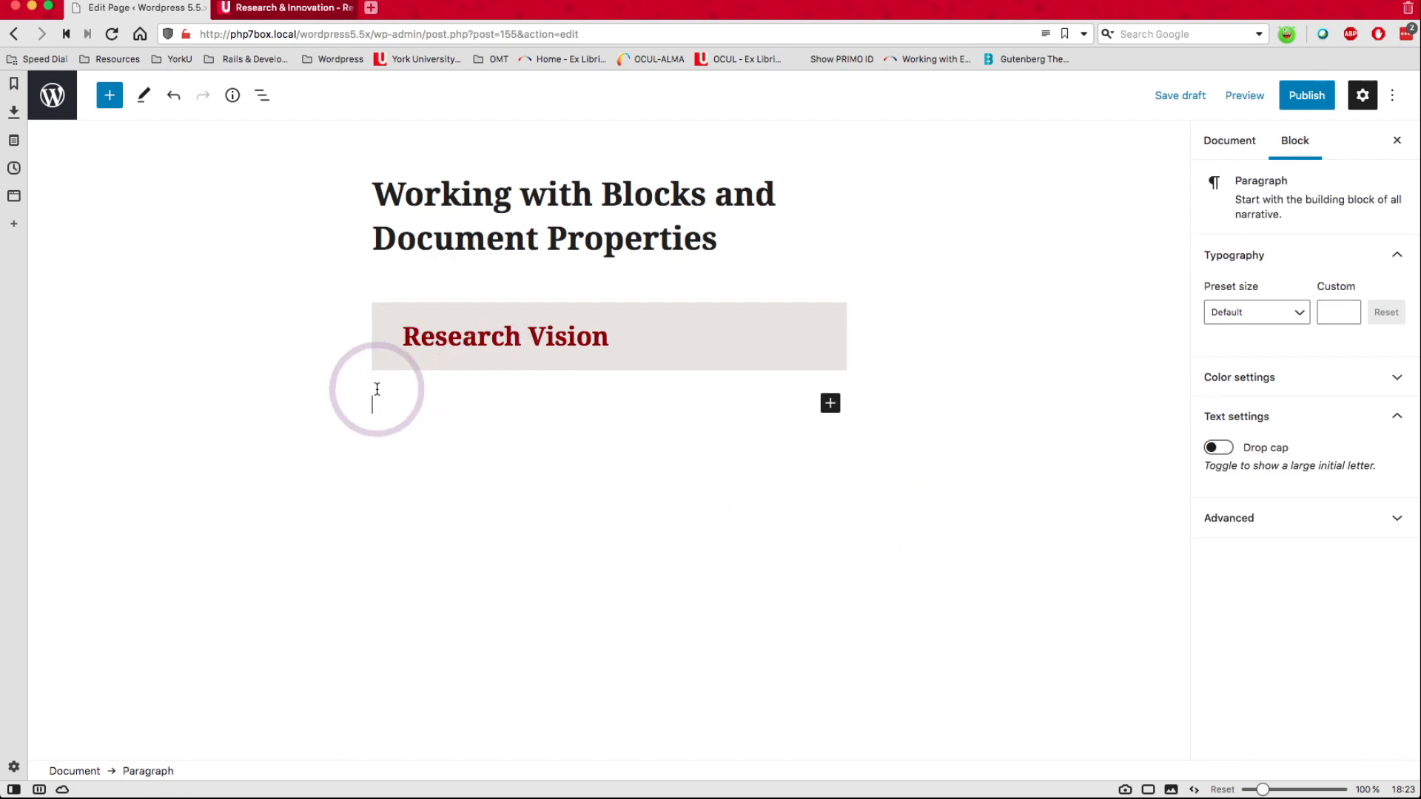
pyautogui.click(259, 9)
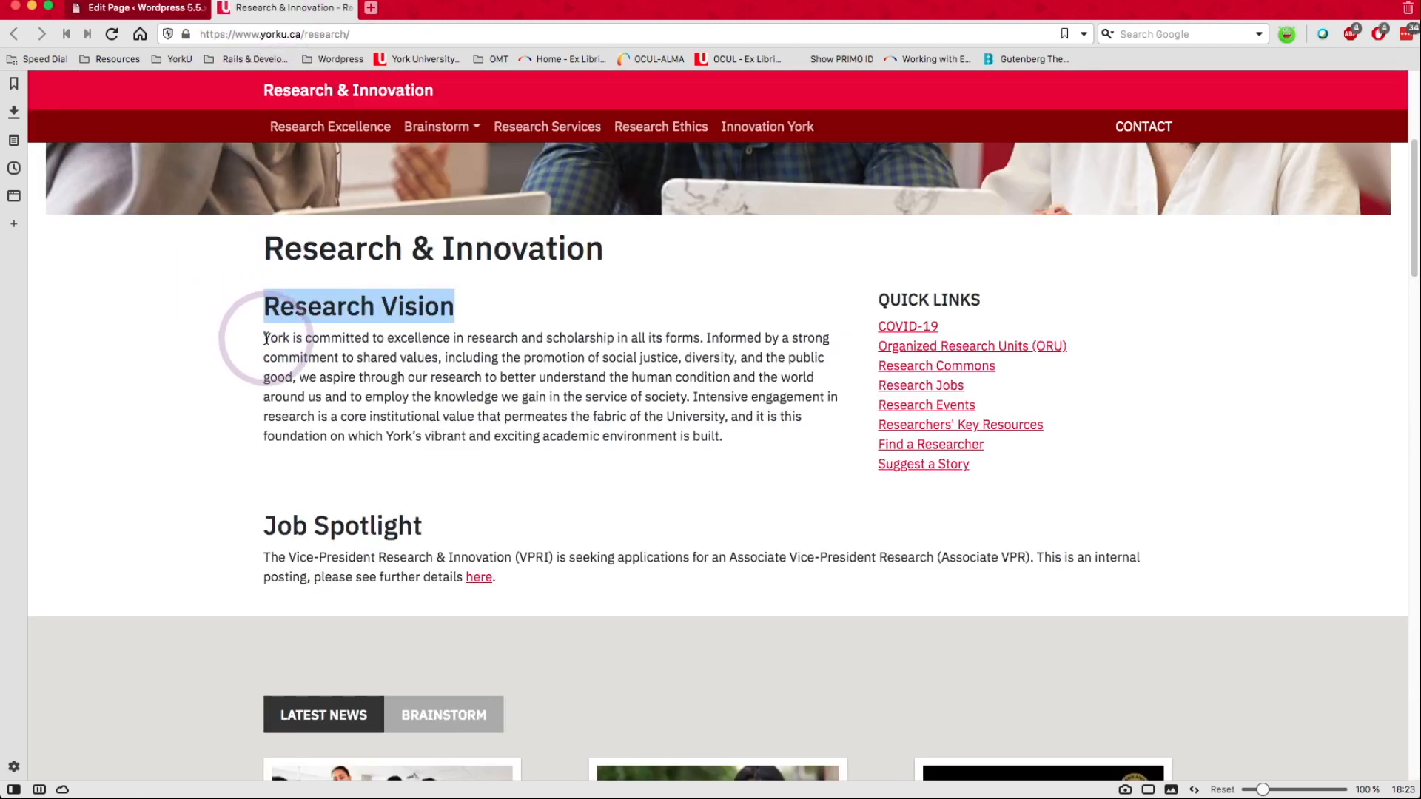
pyautogui.moveTo(266, 339); pyautogui.dragTo(724, 439)
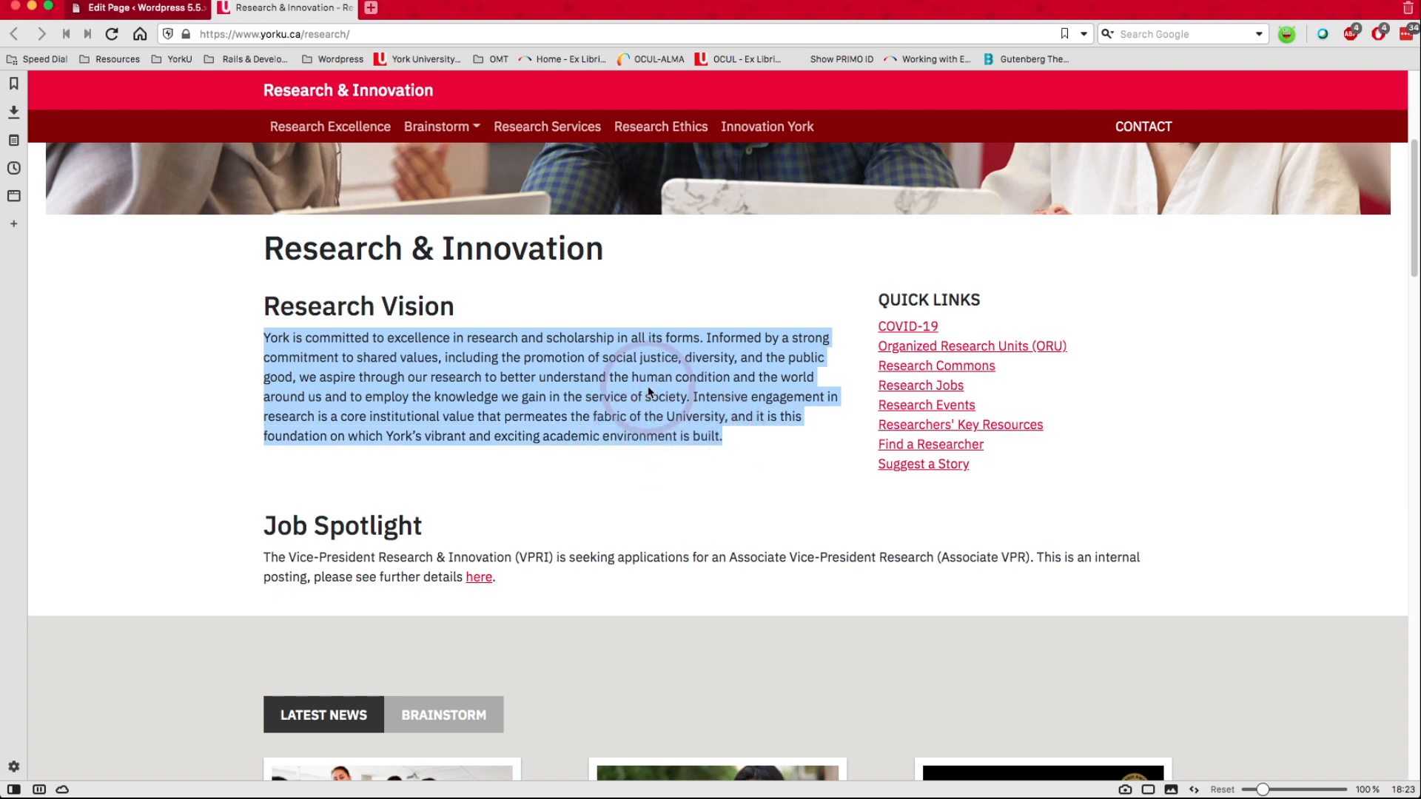
pyautogui.rightClick(650, 385)
pyautogui.click(674, 420)
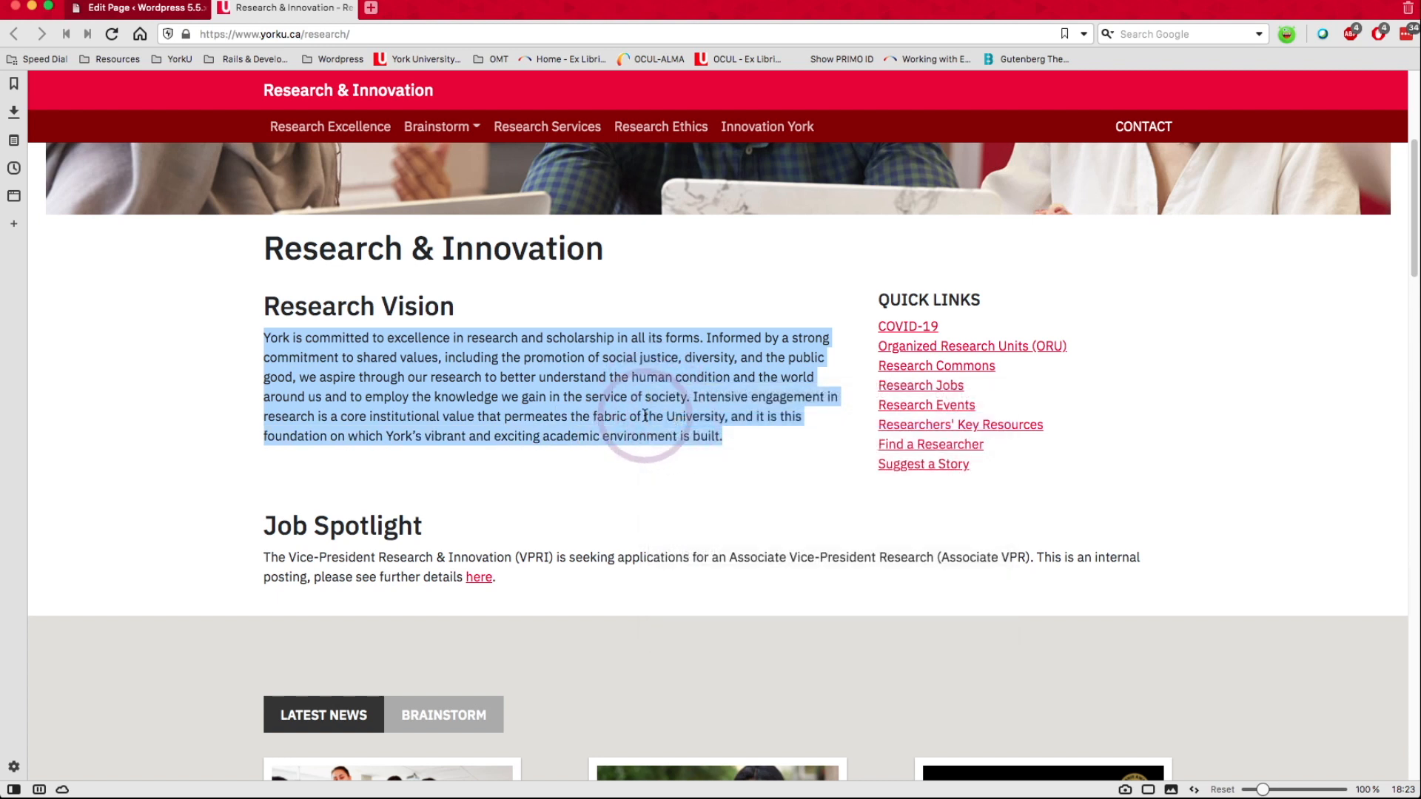
pyautogui.click(124, 9)
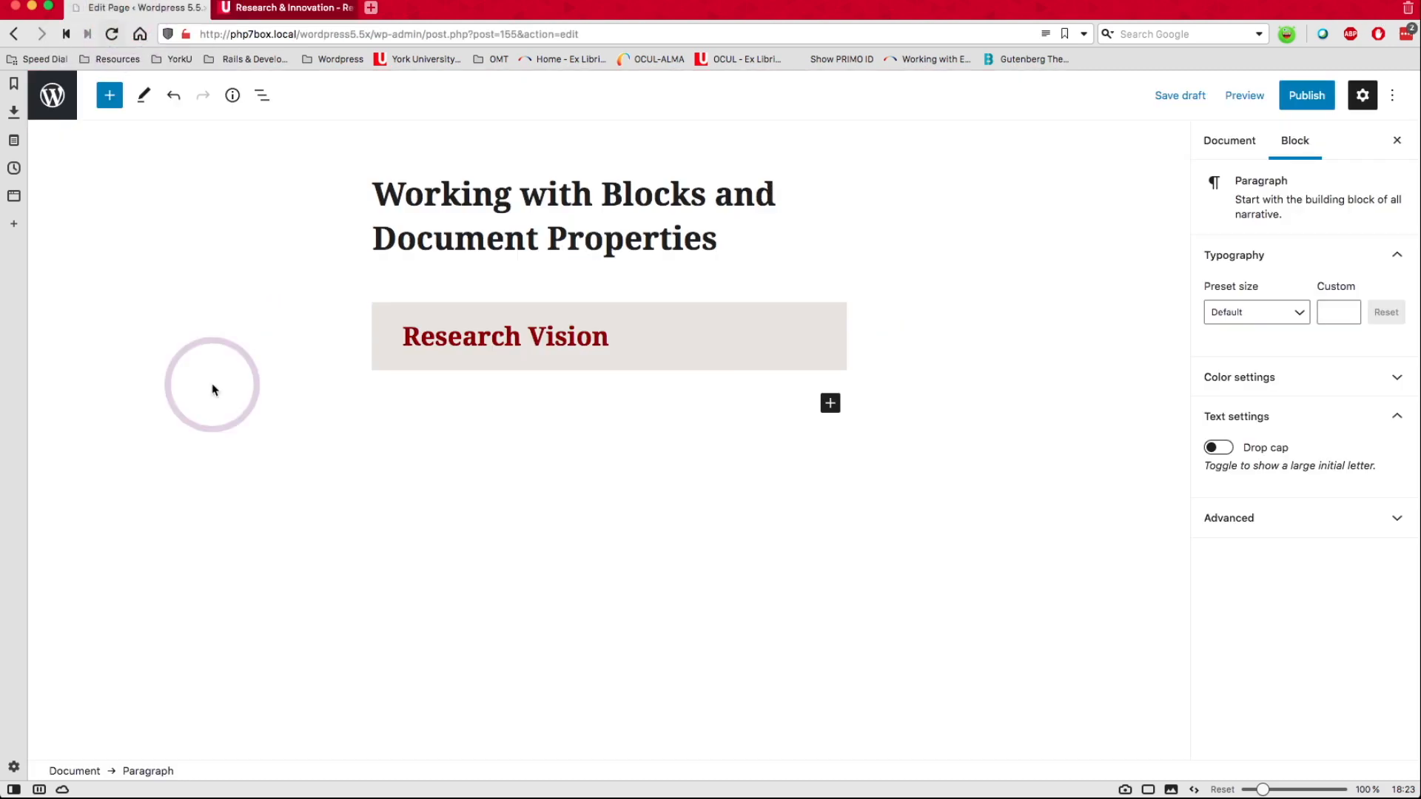
pyautogui.rightClick(380, 404)
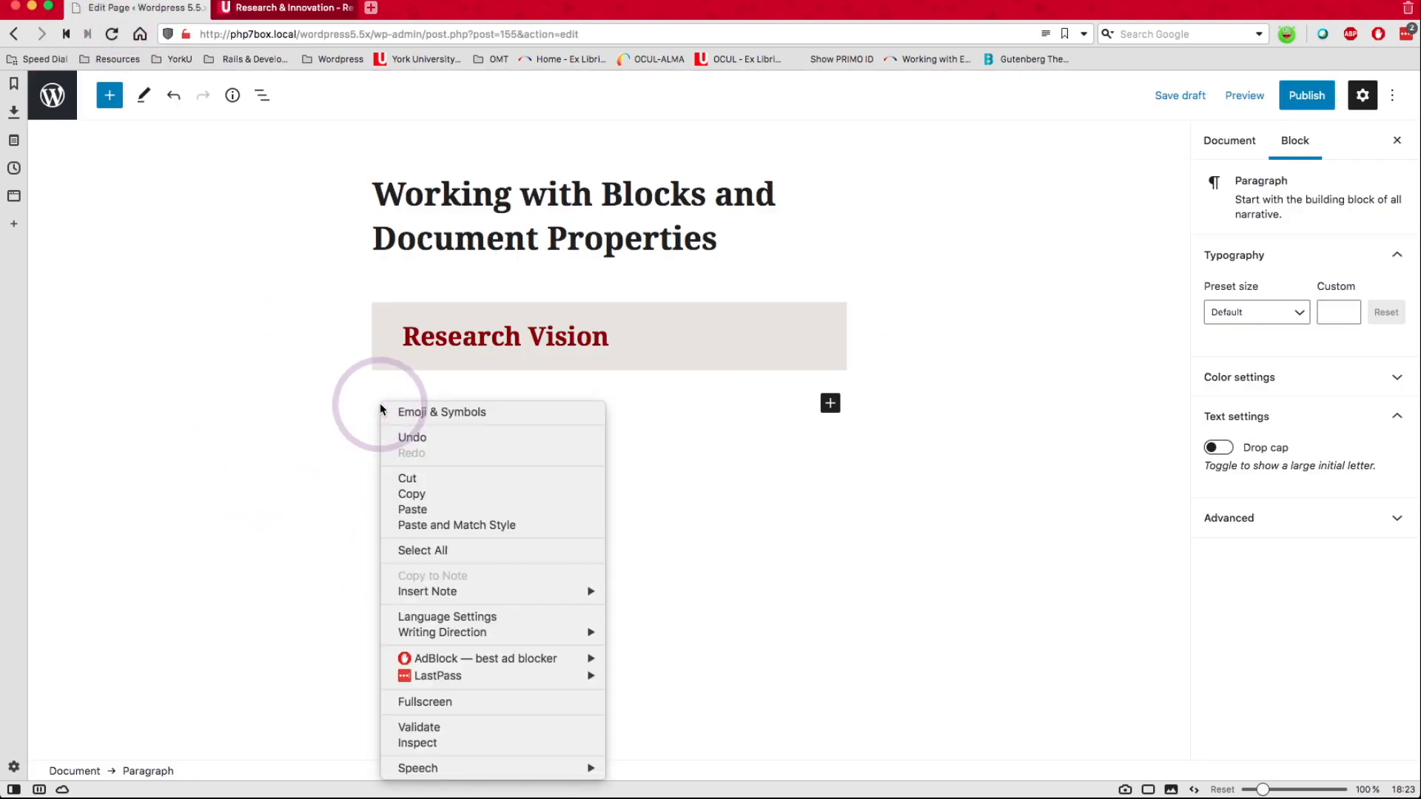
pyautogui.click(469, 512)
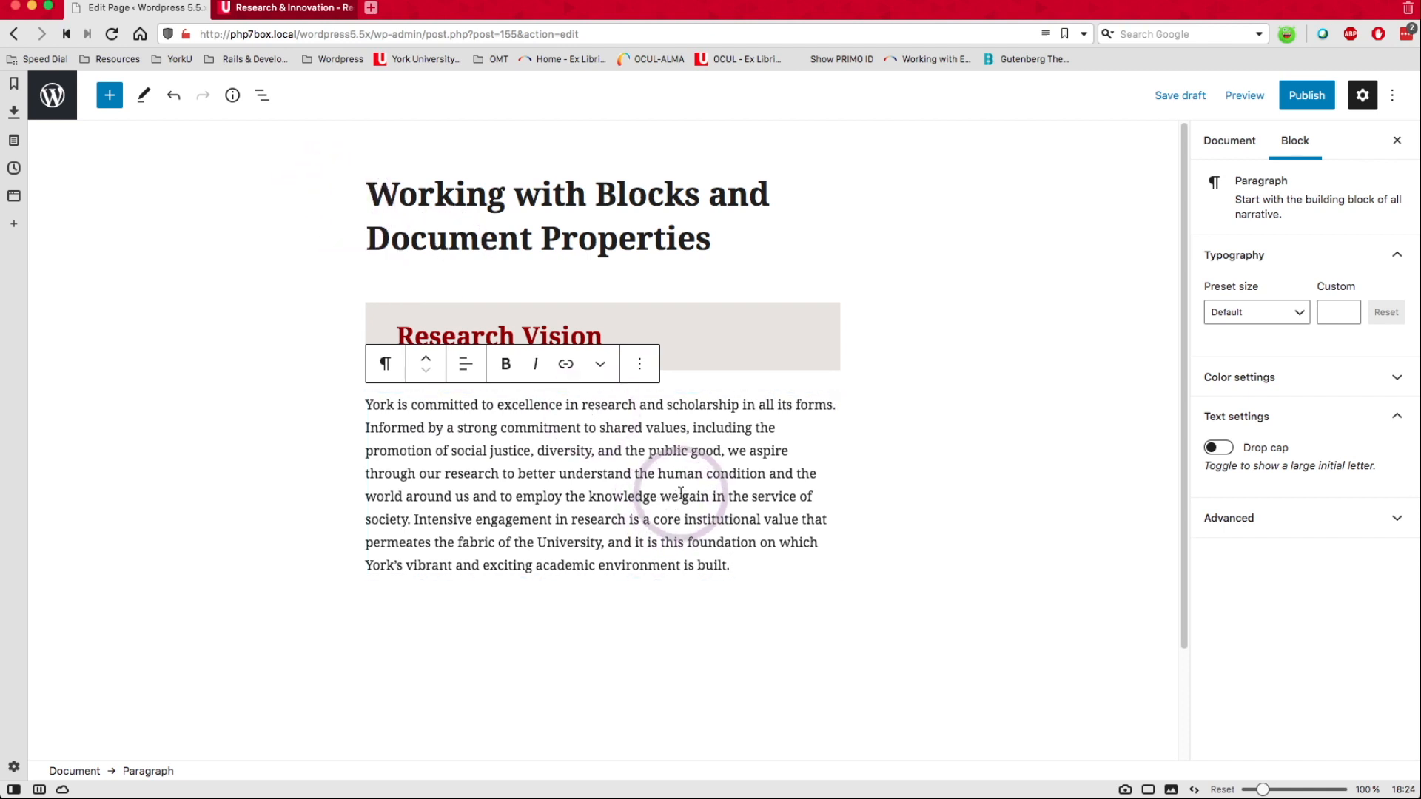
# - Add an empty block after the Research Vision paragraph and turn it into an Image block
pyautogui.click(641, 365)
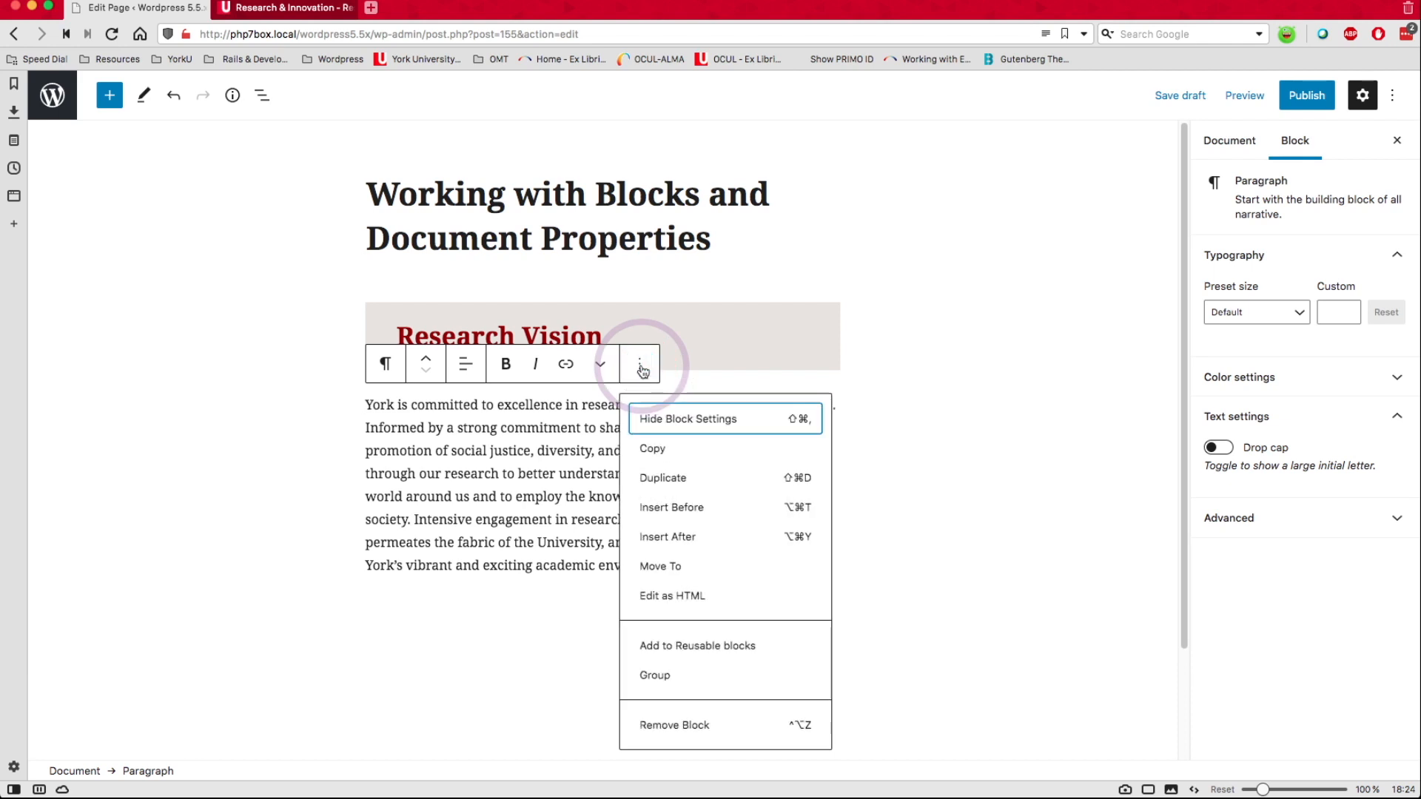
pyautogui.click(673, 538)
pyautogui.click(552, 596)
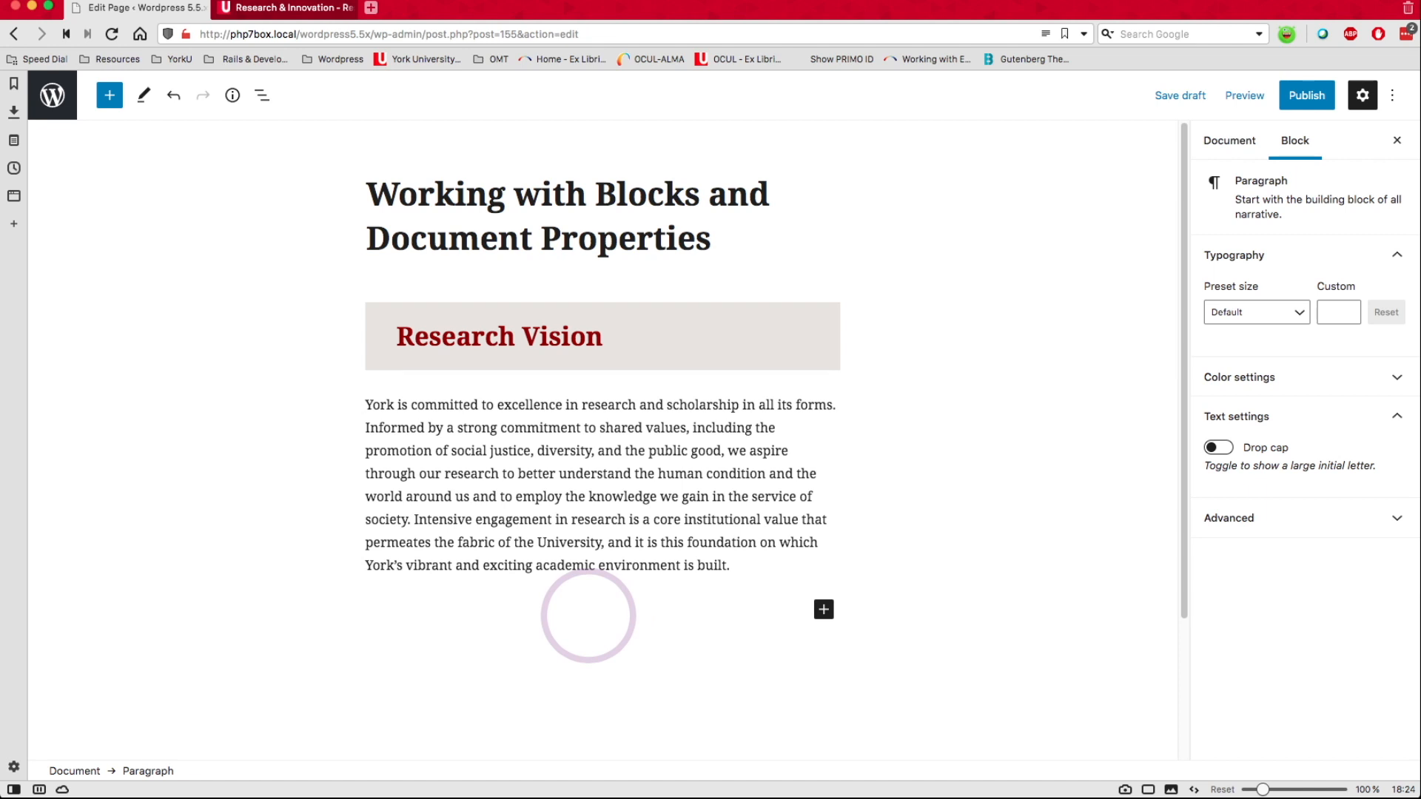
pyautogui.write('/')
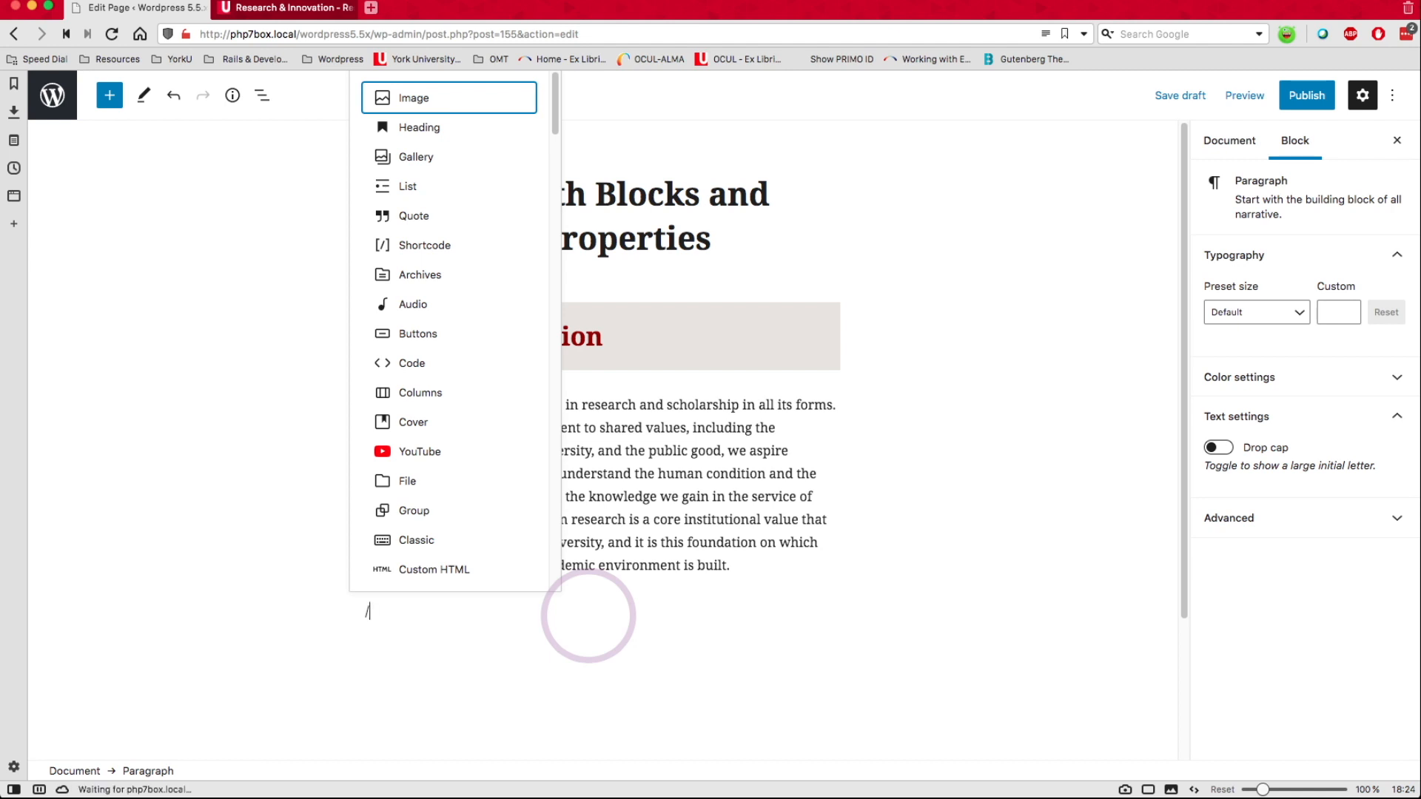
pyautogui.press('Return')
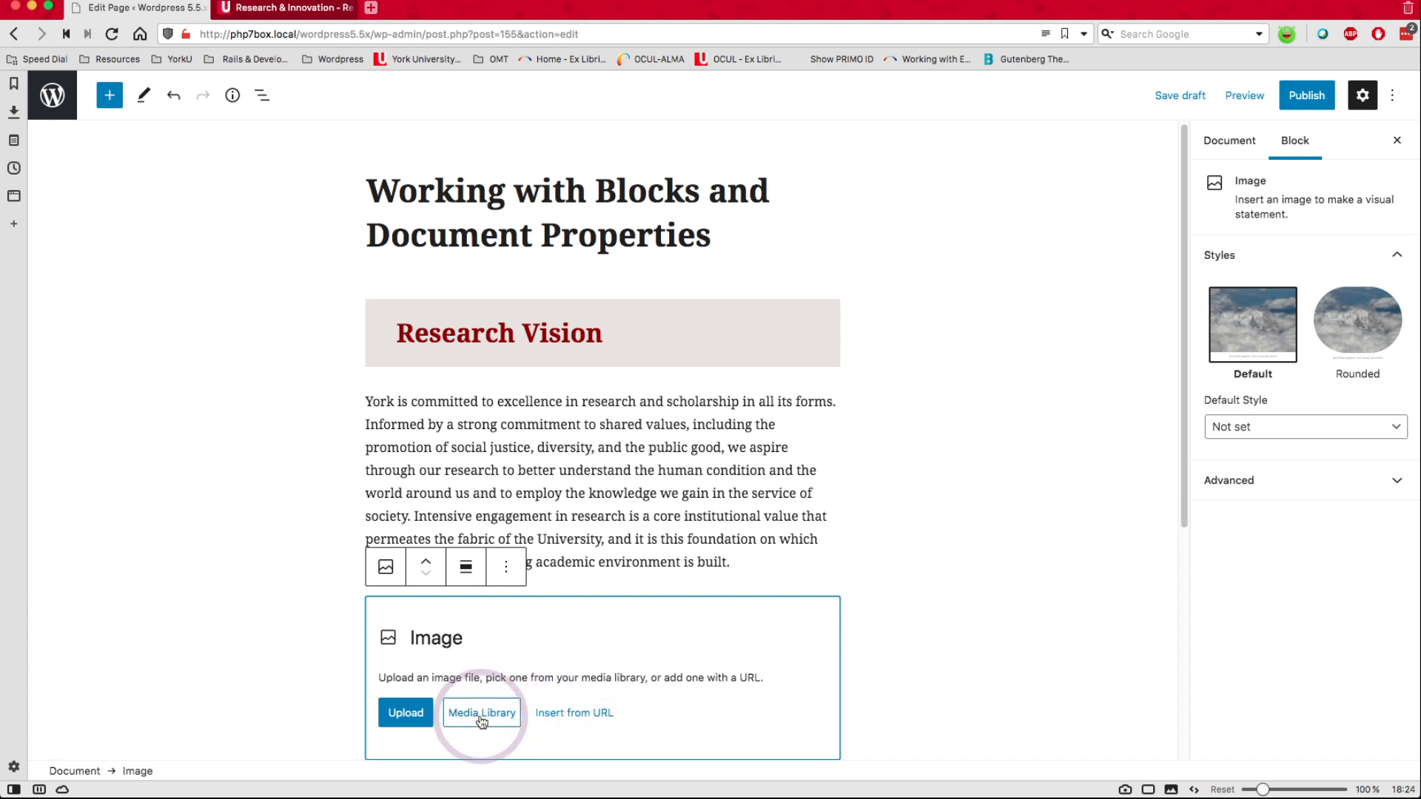
# - Fill the Image block beneath the paragraph with FES_students12.jpg from the media library
pyautogui.click(482, 714)
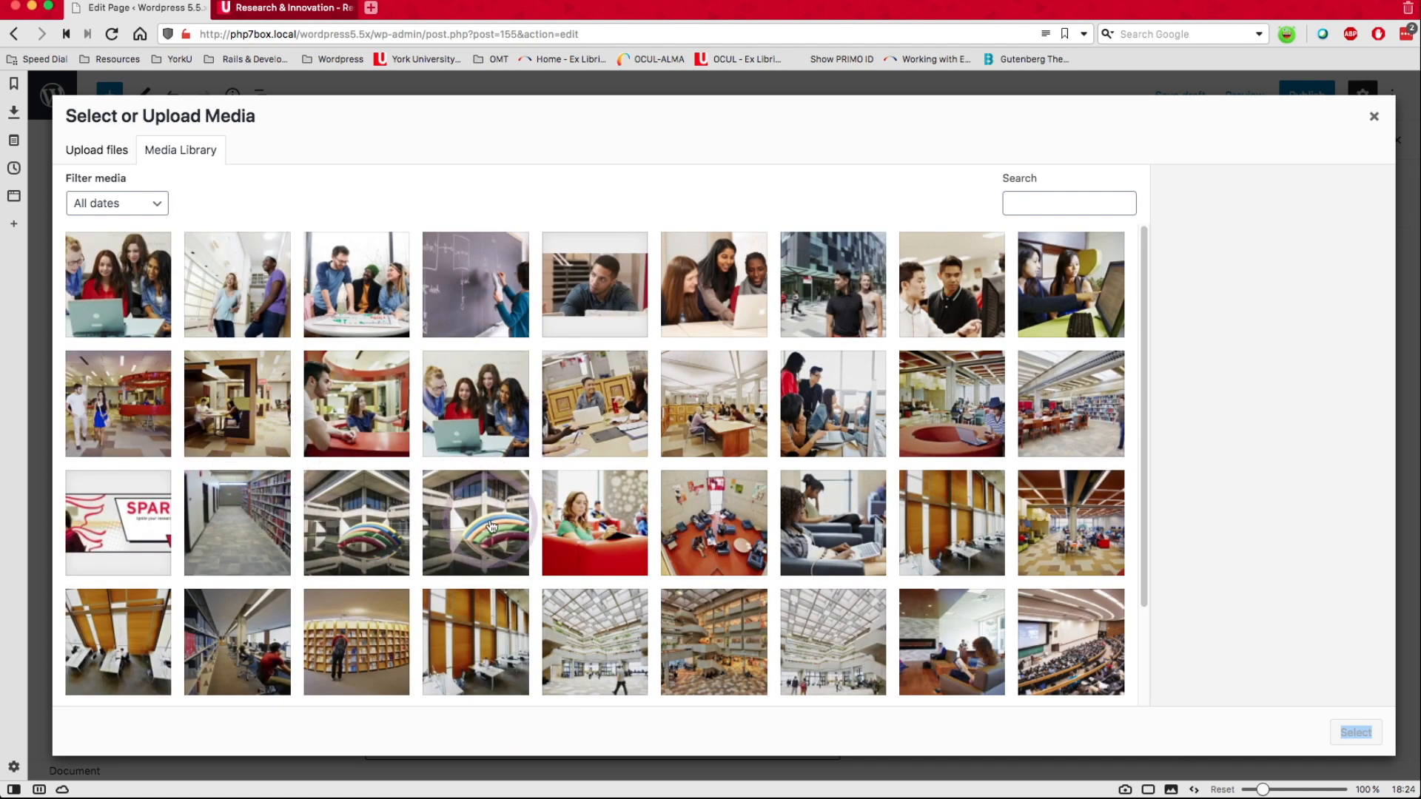
pyautogui.click(365, 305)
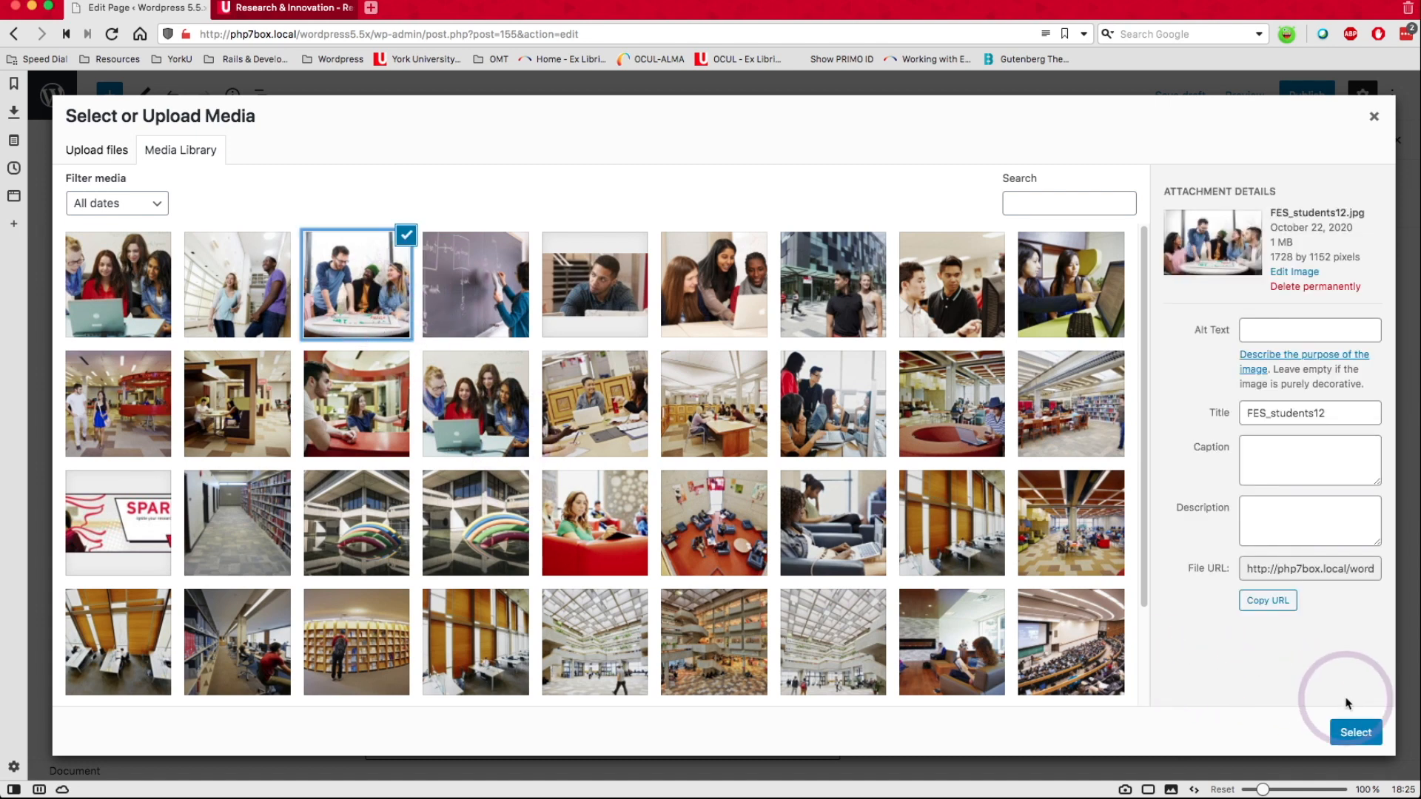
pyautogui.click(1357, 734)
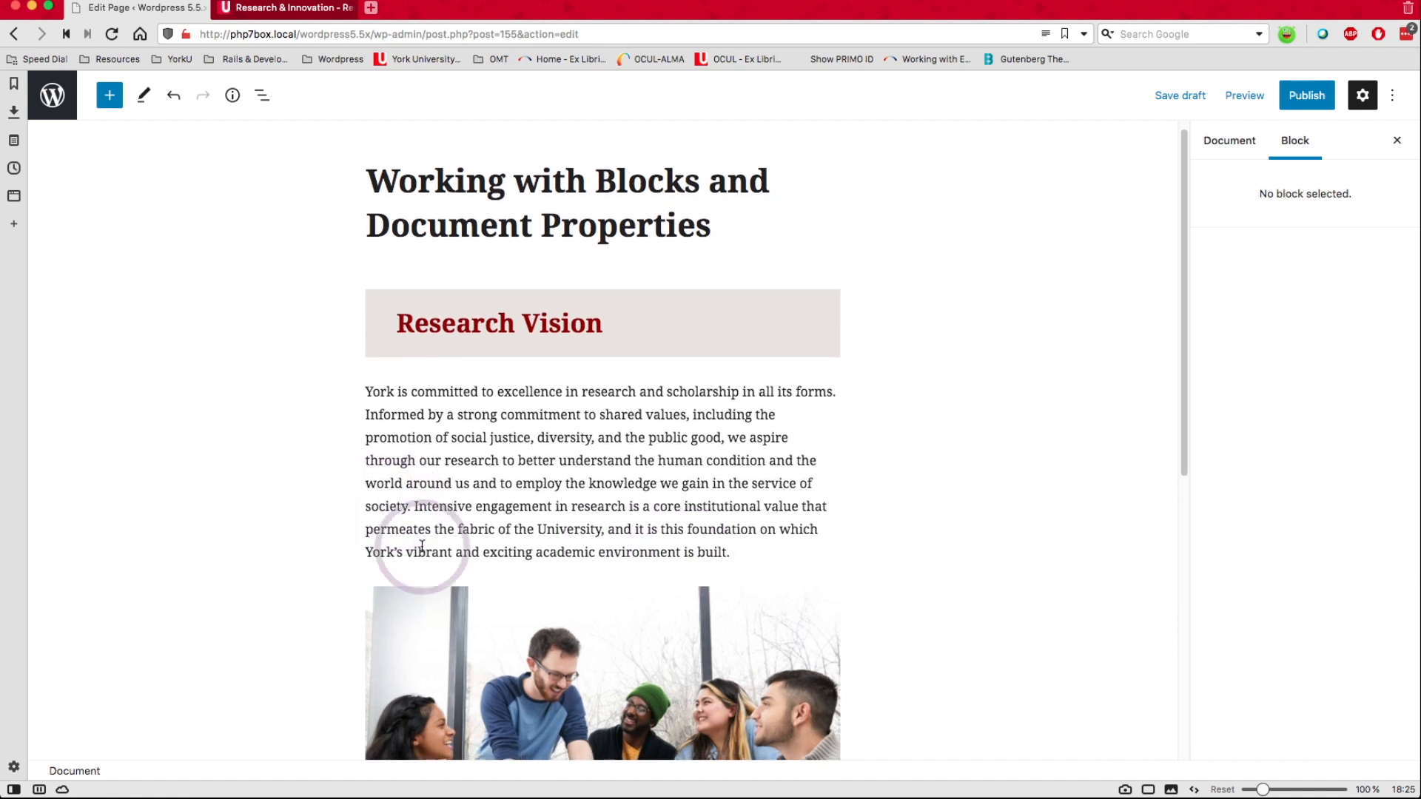
pyautogui.scroll(-5, 429, 585)
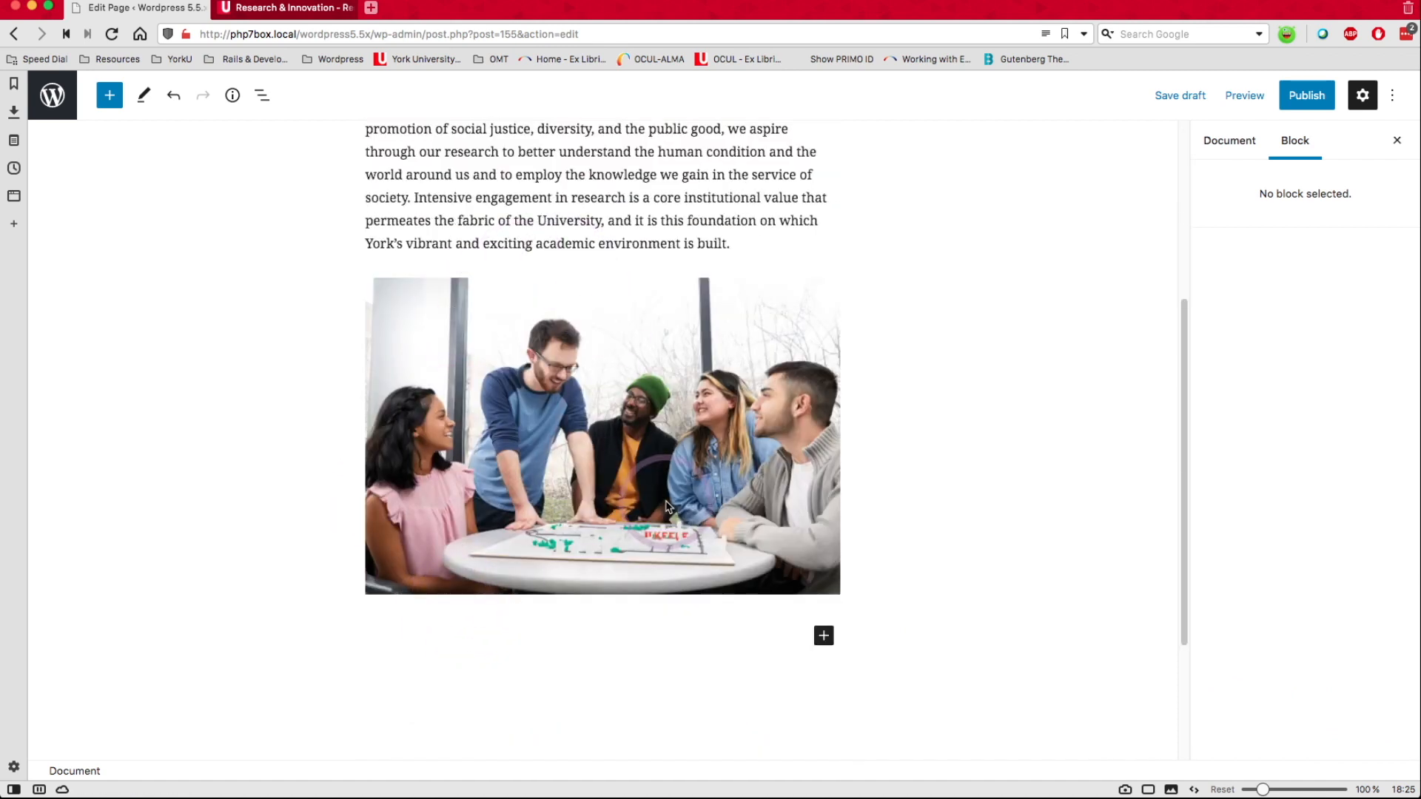
pyautogui.scroll(1, 654, 487)
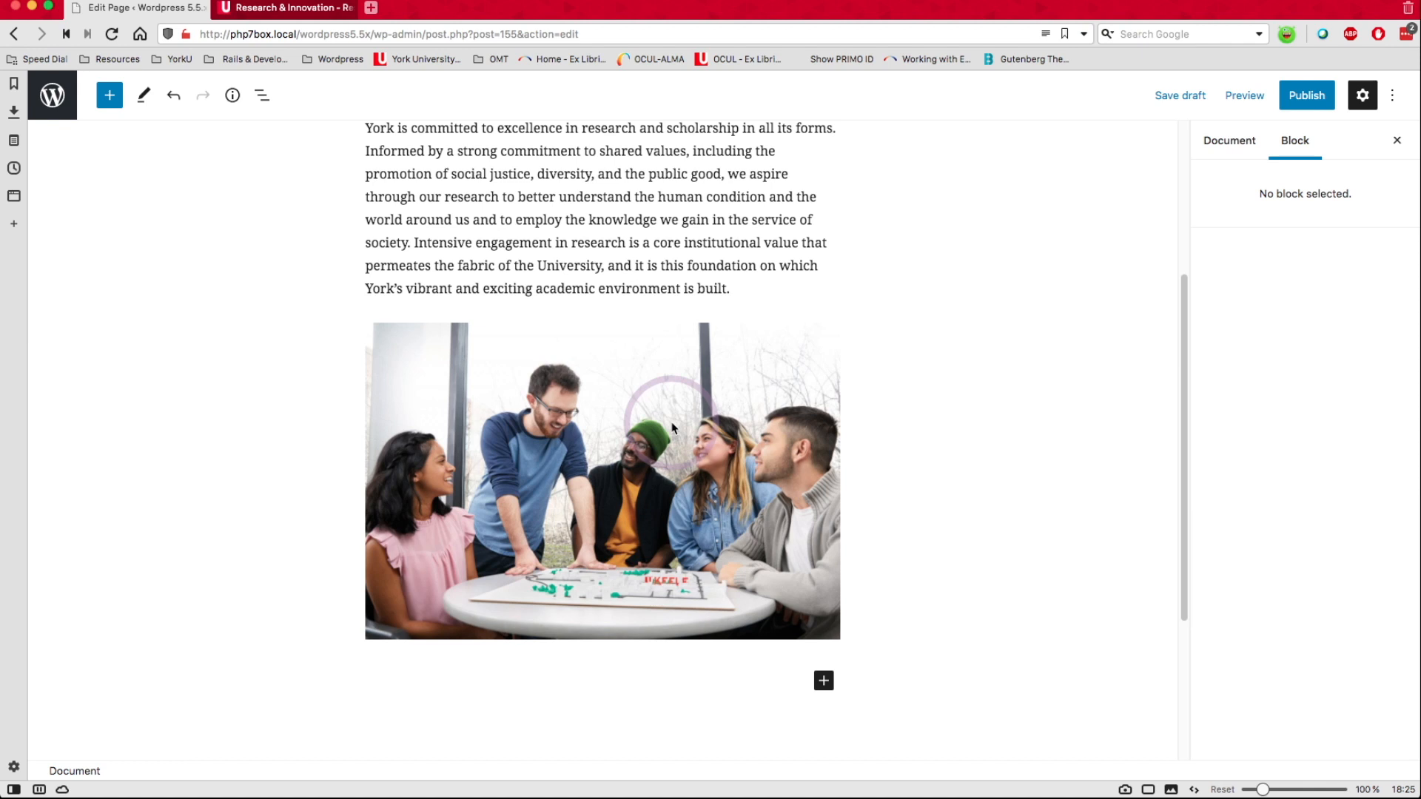
# - Preview the page in tablet and mobile sizes, checking how the heading, paragraph and image fit the mobile layout
pyautogui.click(1241, 103)
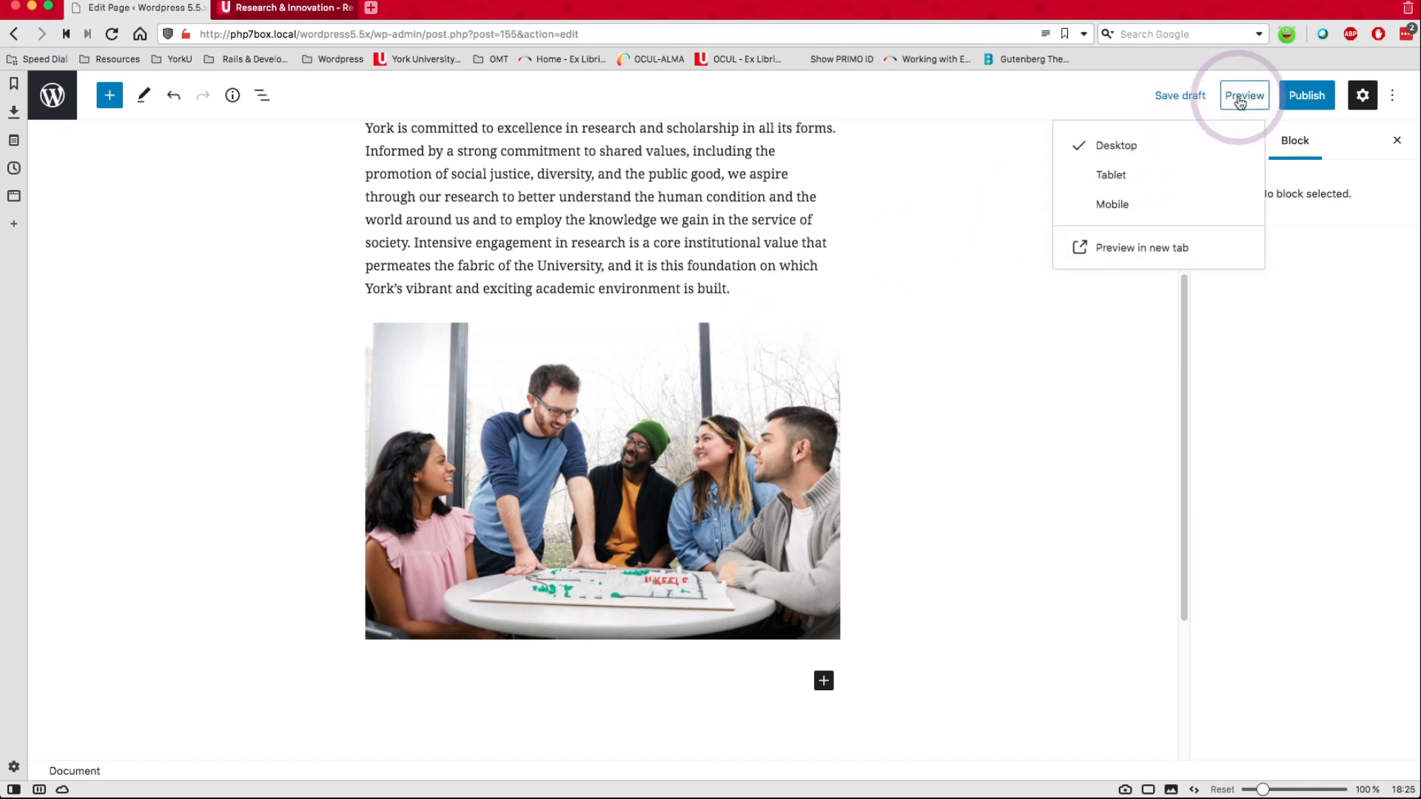
pyautogui.click(1101, 181)
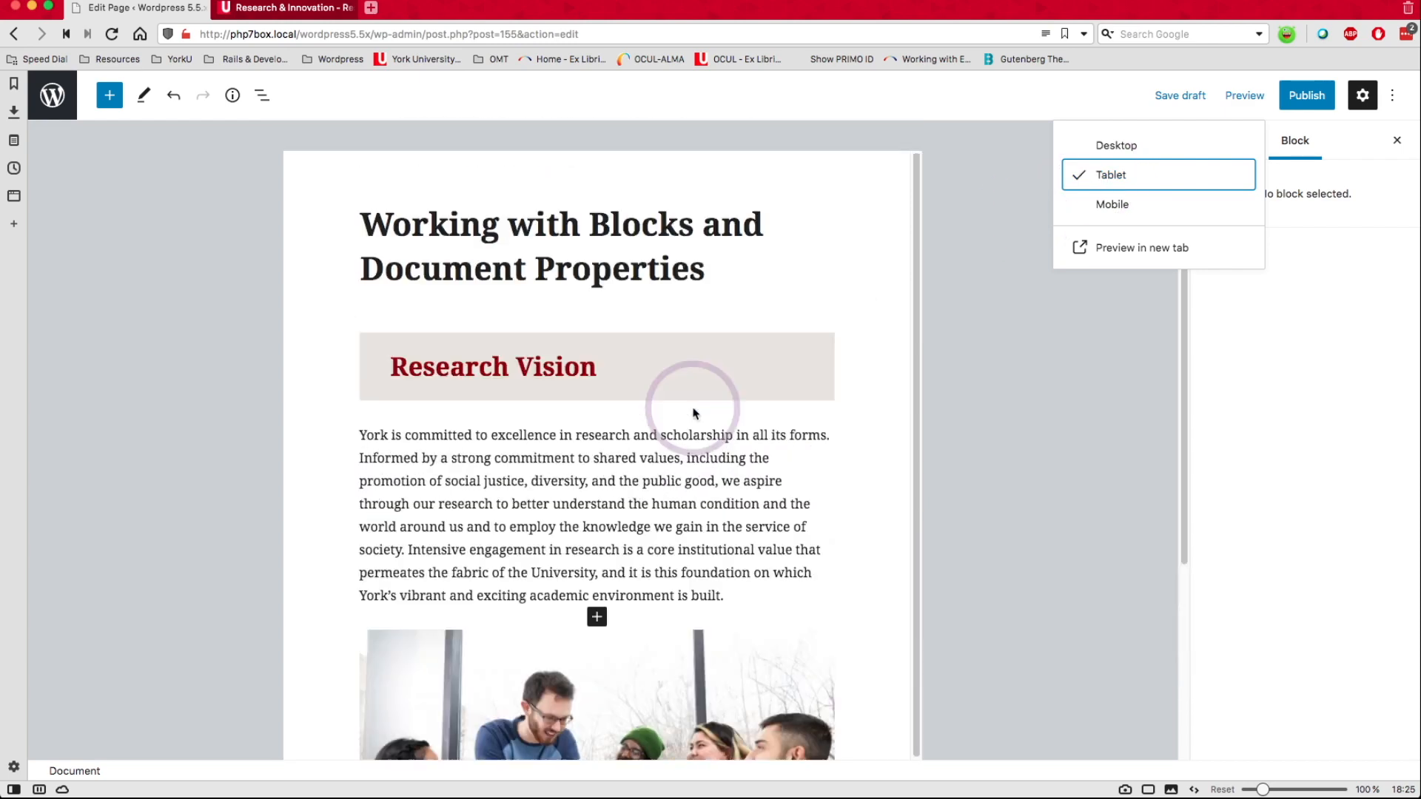
pyautogui.click(1154, 204)
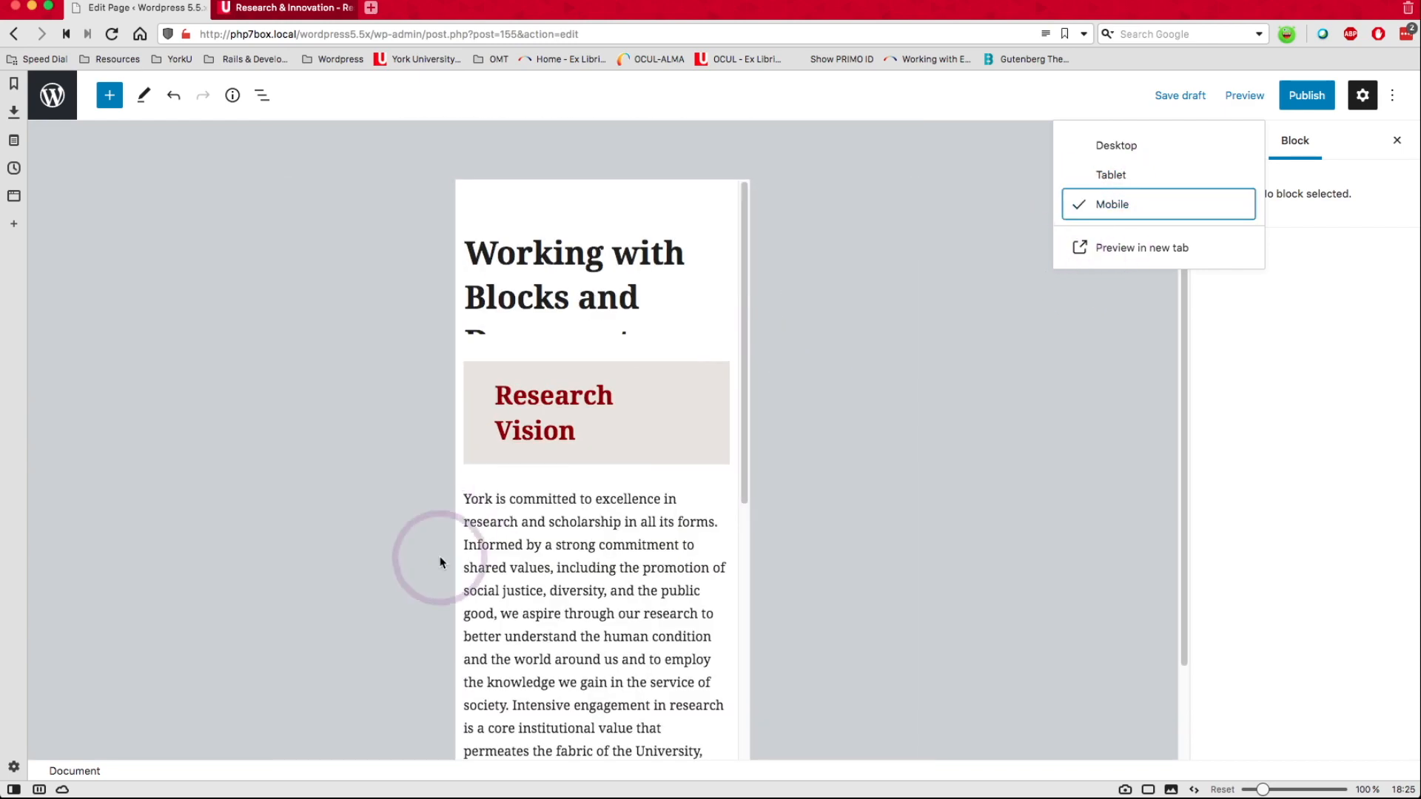
pyautogui.scroll(-3, 474, 569)
pyautogui.scroll(-5, 503, 579)
pyautogui.scroll(7, 518, 574)
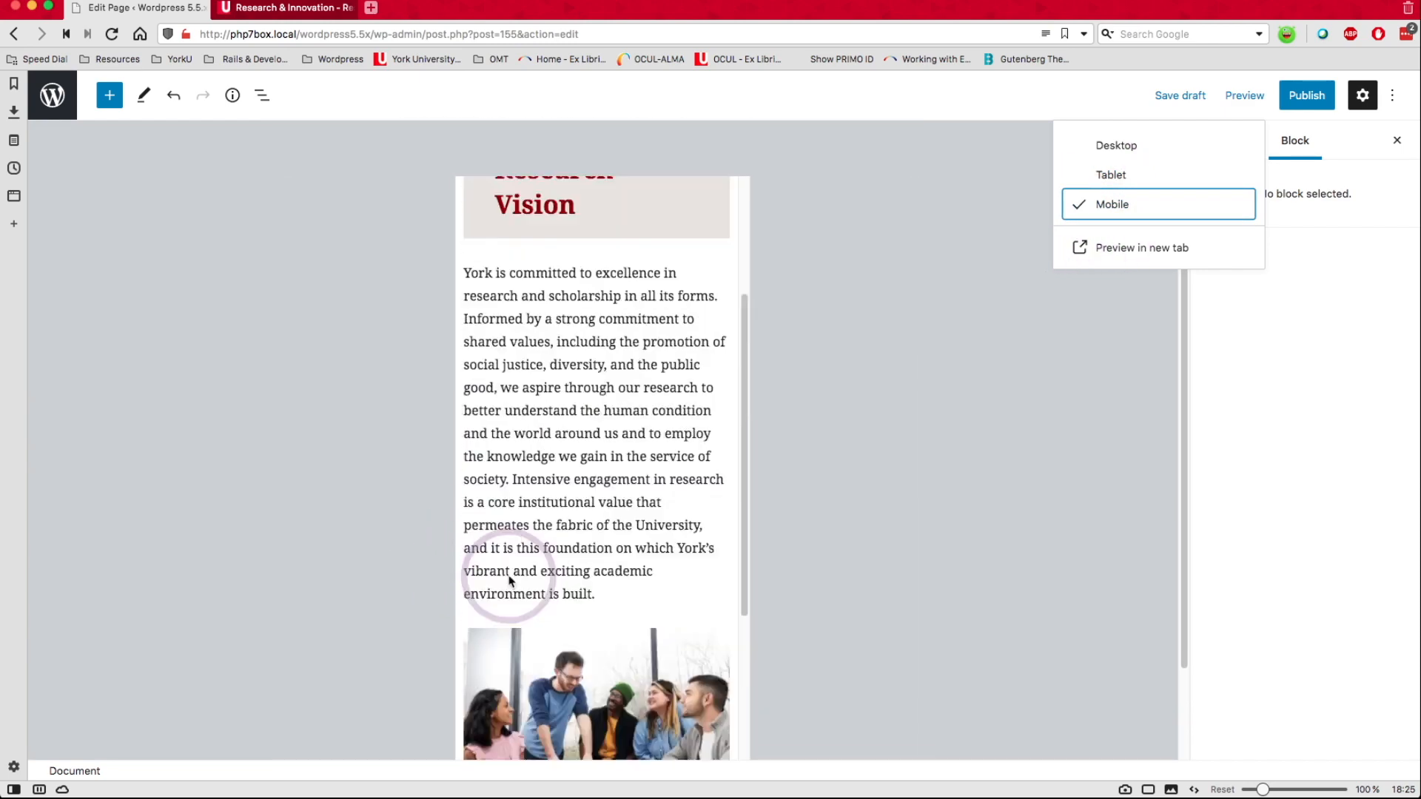
pyautogui.scroll(1, 525, 562)
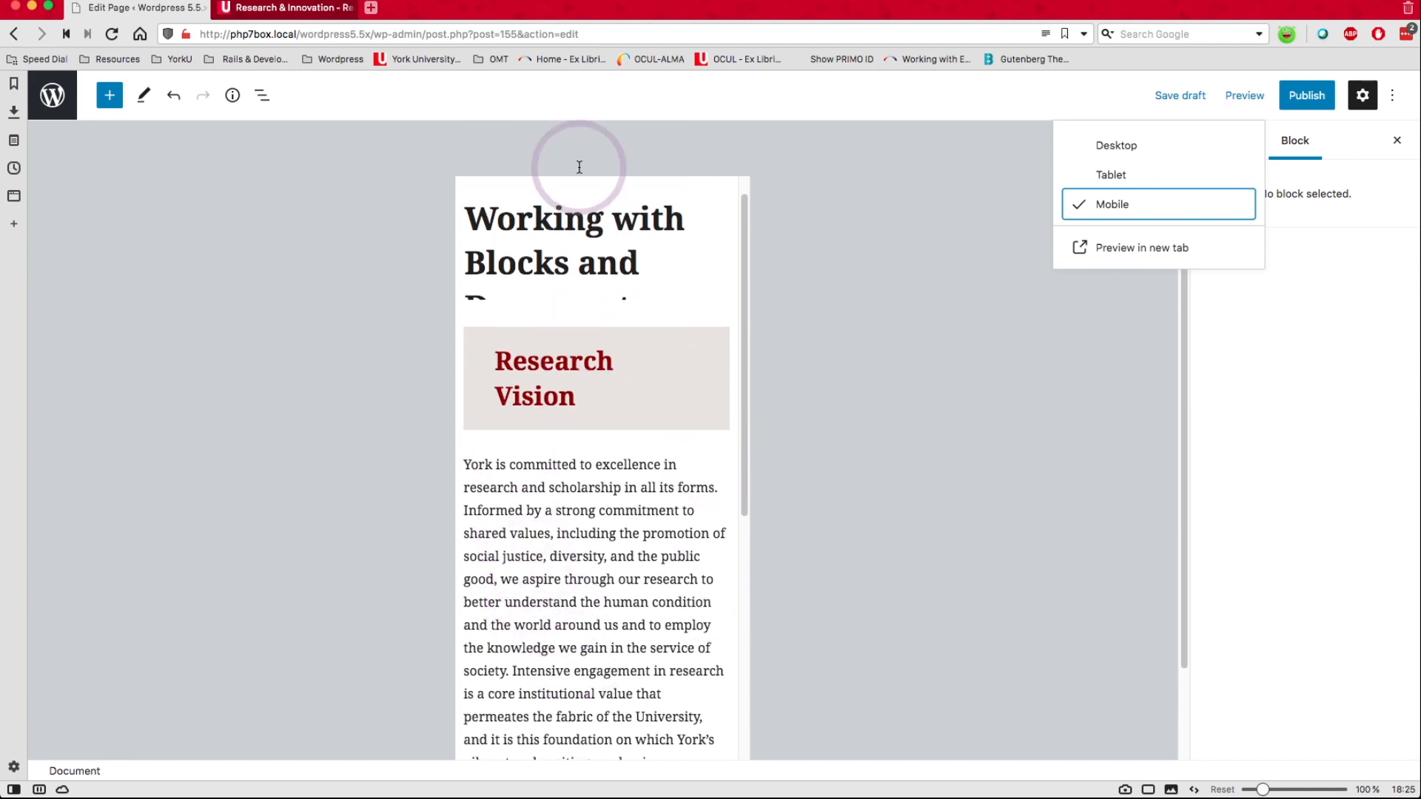
pyautogui.scroll(-5, 620, 385)
pyautogui.scroll(6, 621, 415)
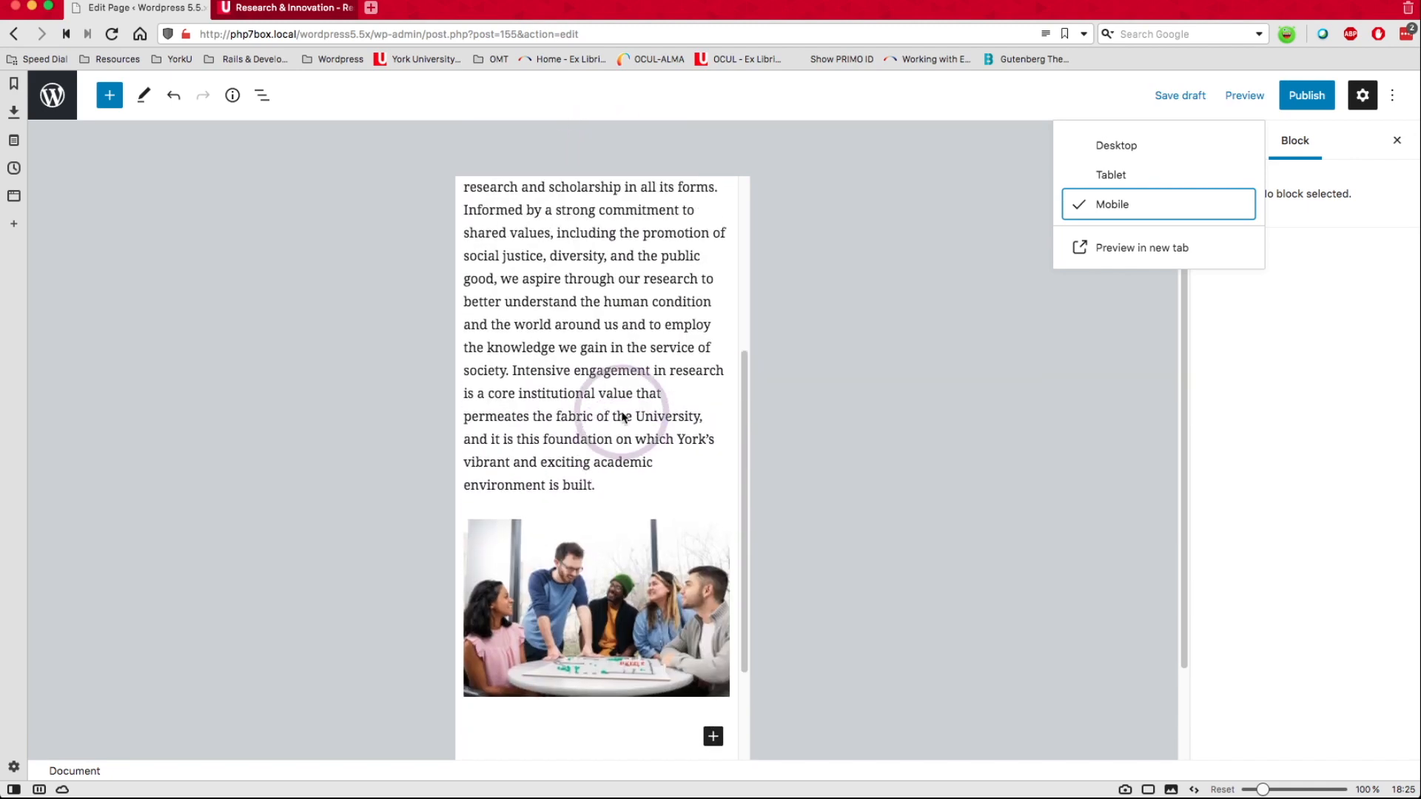
# - Restore the desktop view, examine the full page preview in a new tab, and return to the page editor
pyautogui.click(1129, 147)
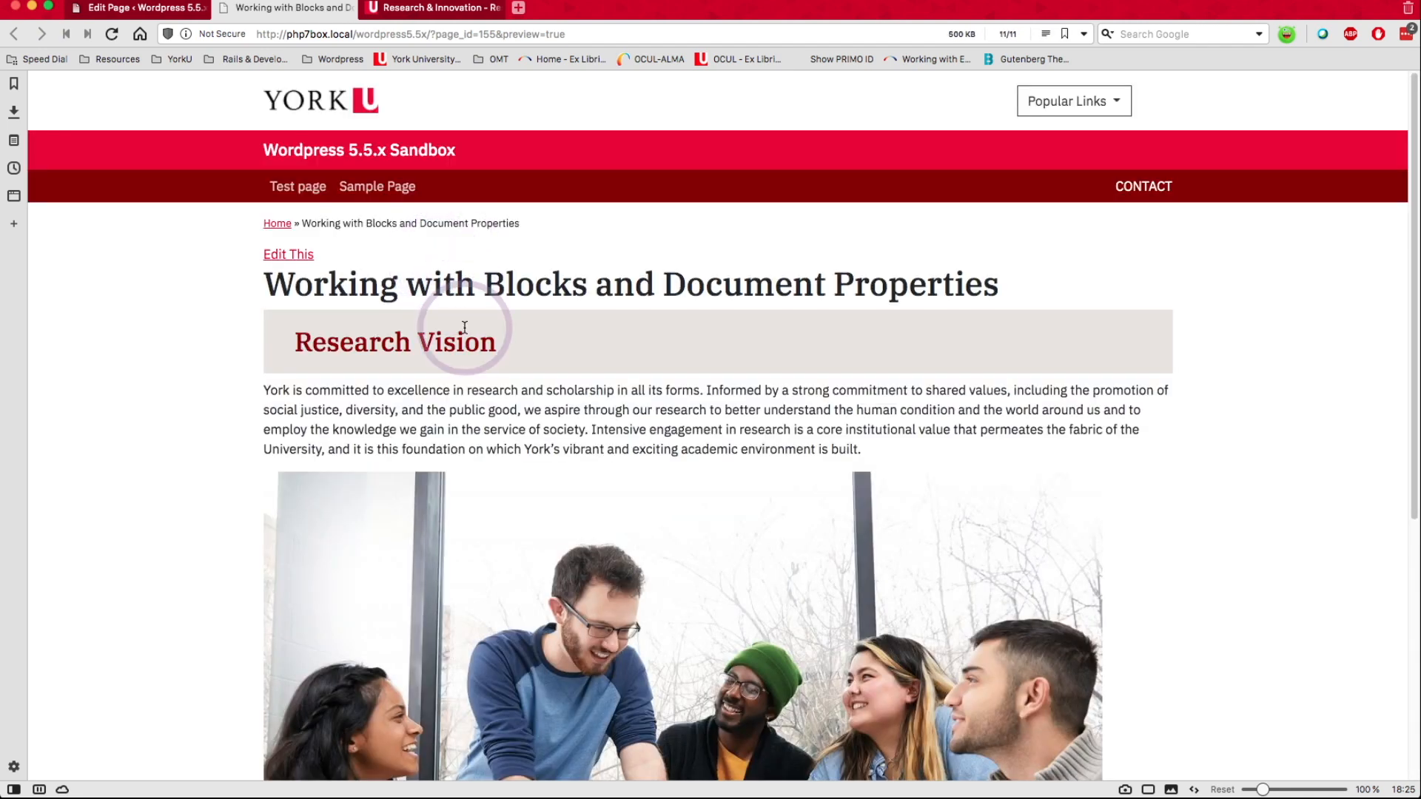
pyautogui.scroll(-3, 418, 455)
pyautogui.scroll(2, 411, 450)
pyautogui.scroll(2, 411, 450)
pyautogui.scroll(-3, 485, 466)
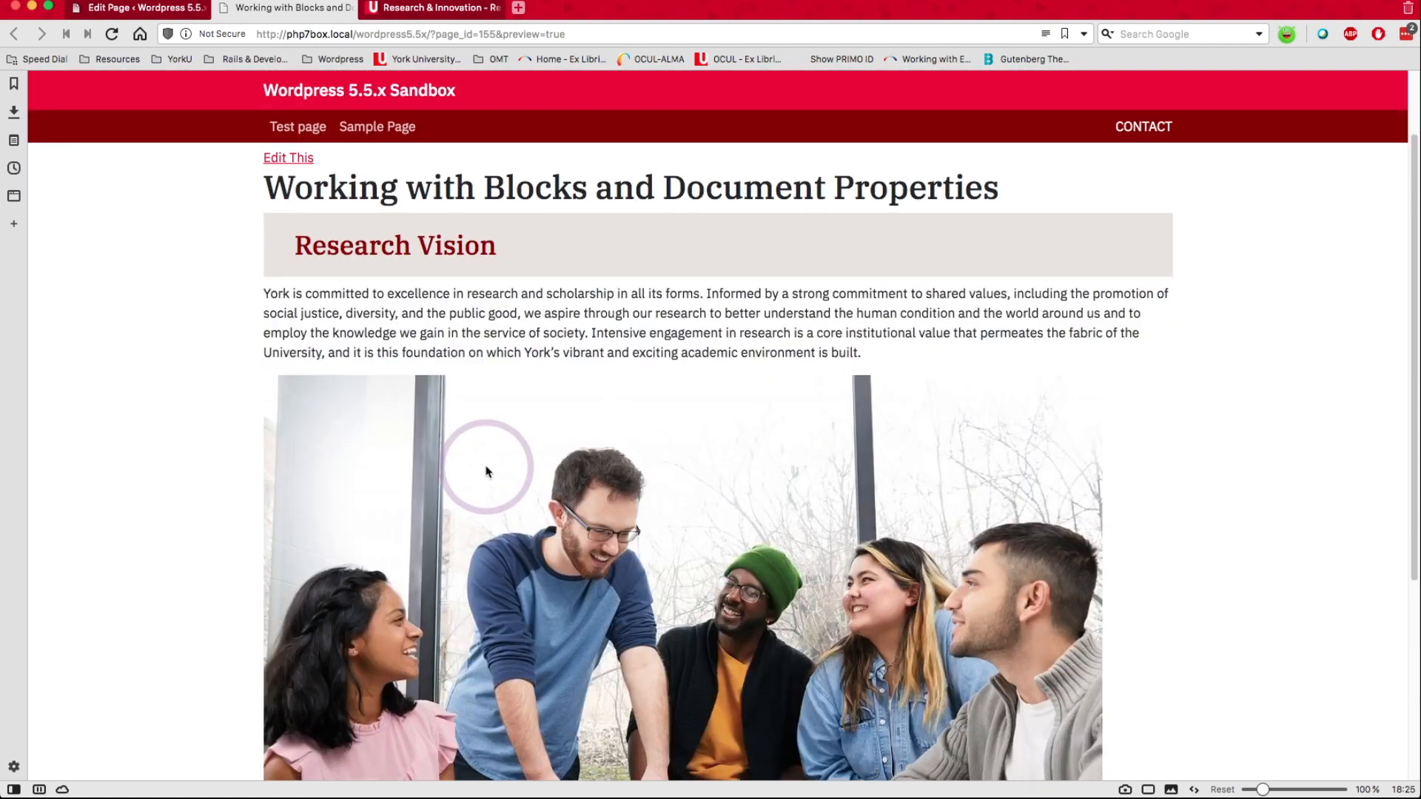
pyautogui.scroll(-4, 491, 491)
pyautogui.scroll(3, 467, 475)
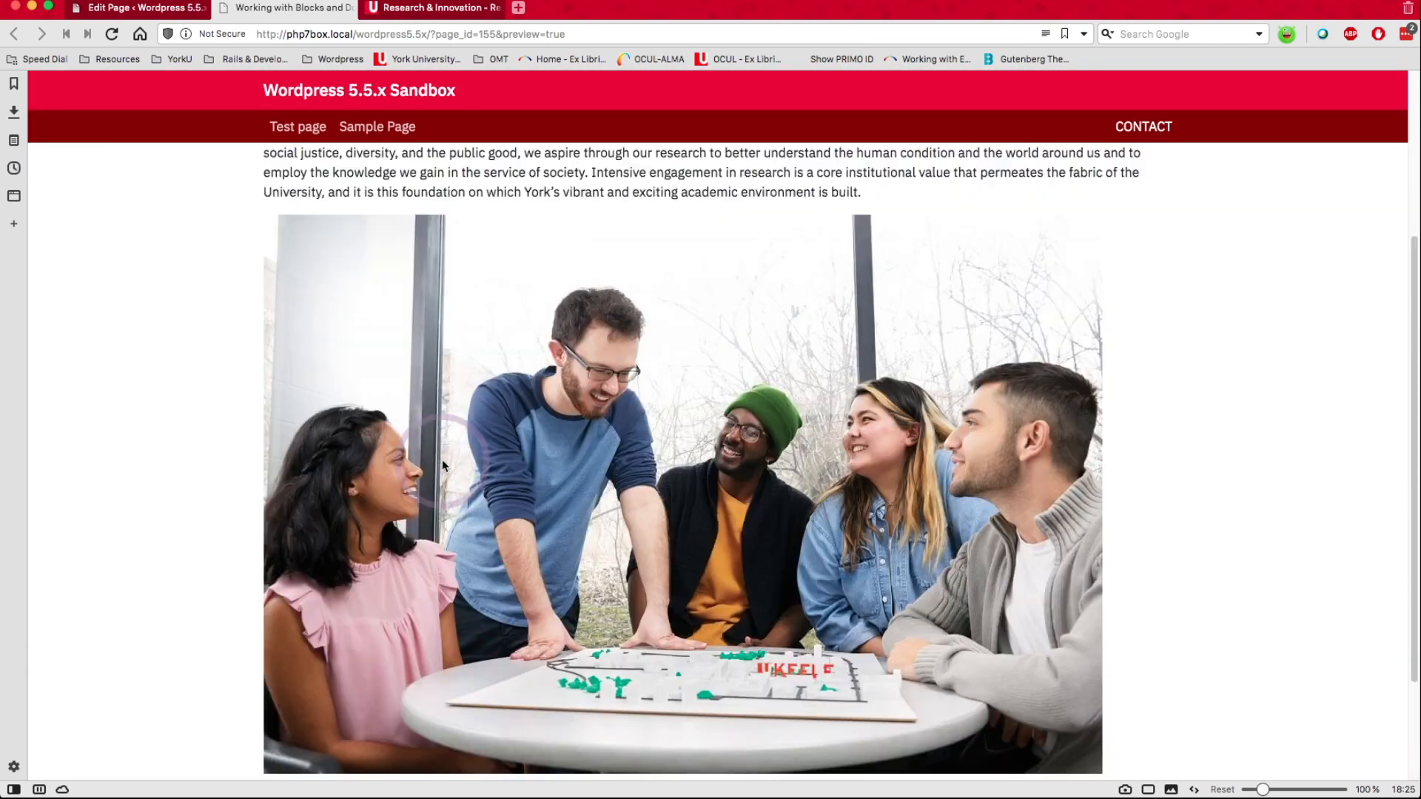
pyautogui.scroll(1, 428, 433)
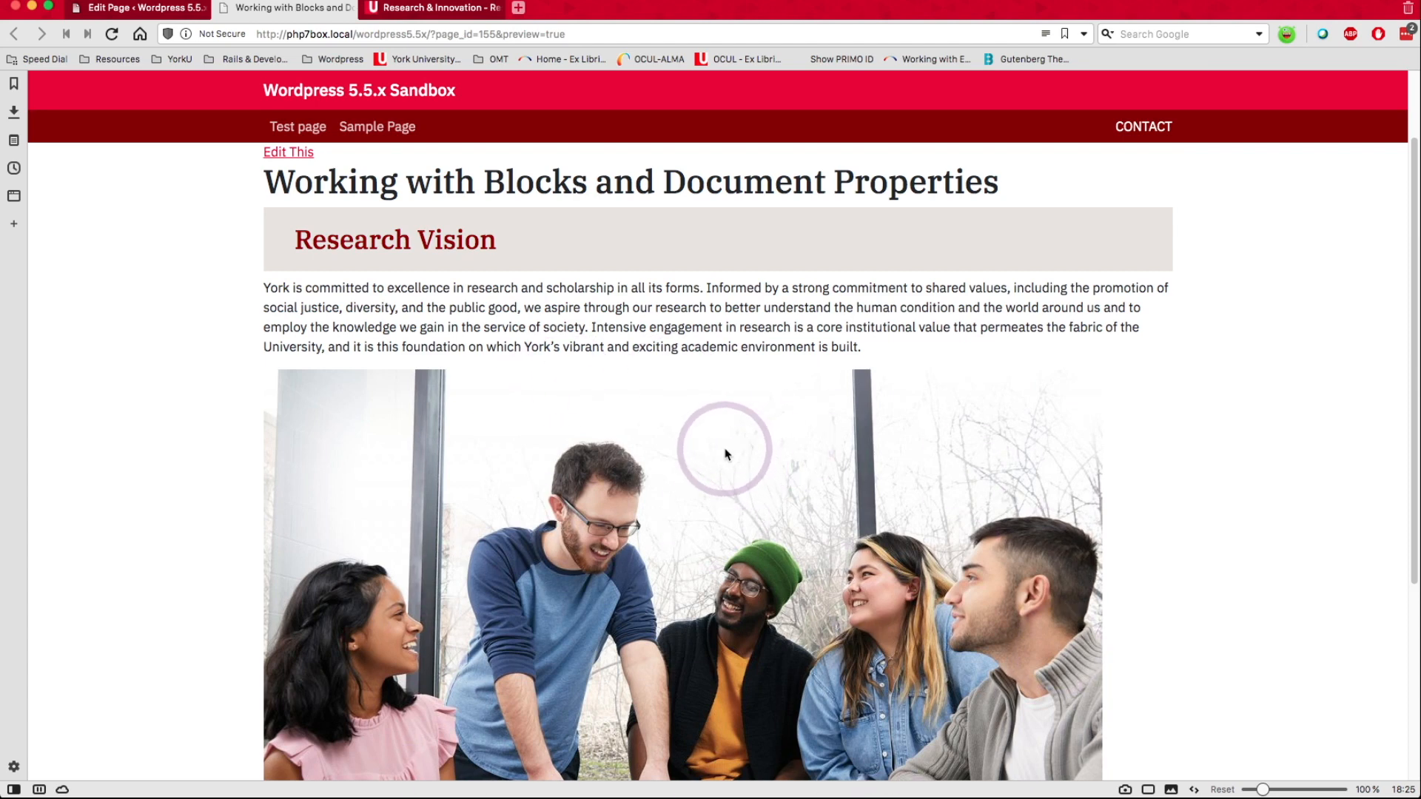
pyautogui.click(163, 14)
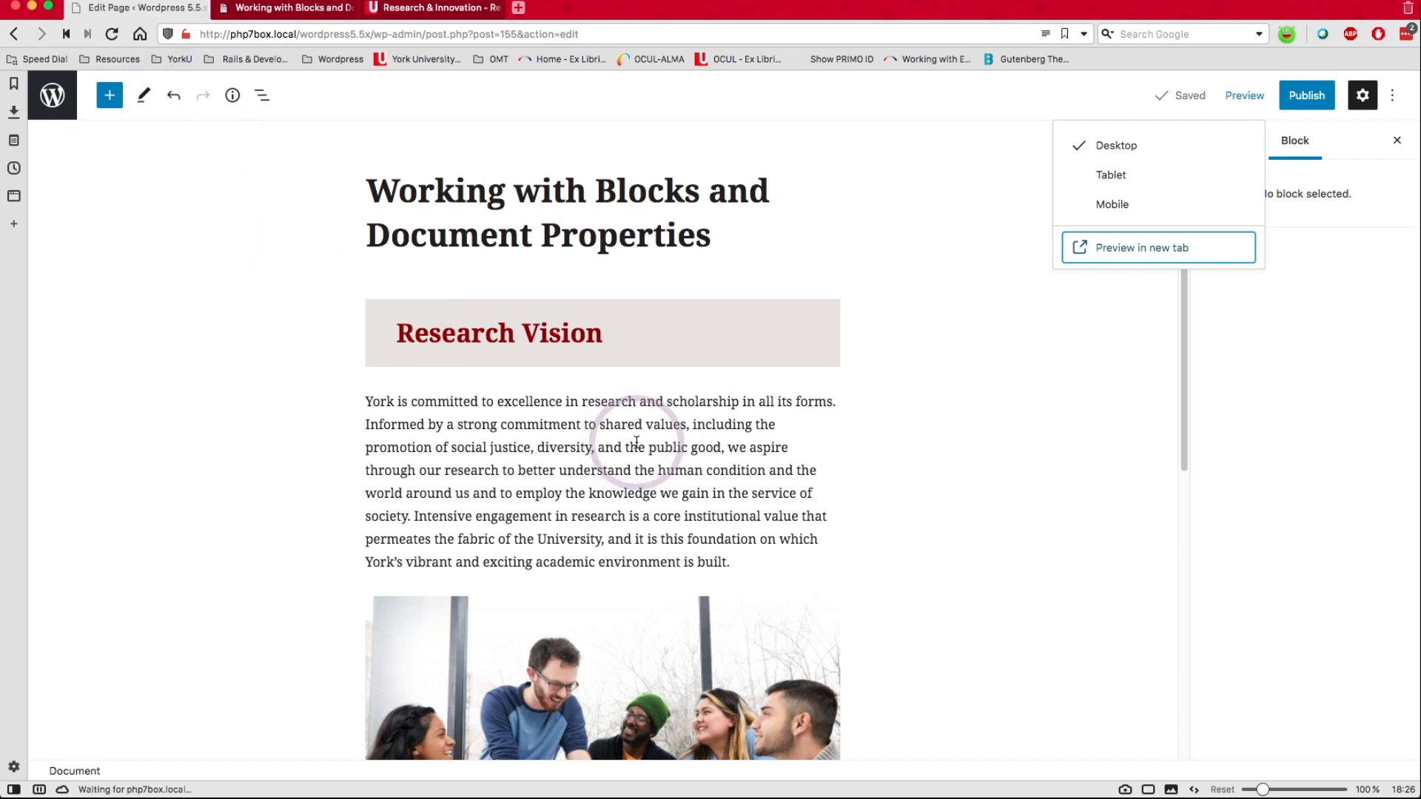
# - Insert a Columns block below the image using the 50 / 50 variation
pyautogui.scroll(-3, 655, 518)
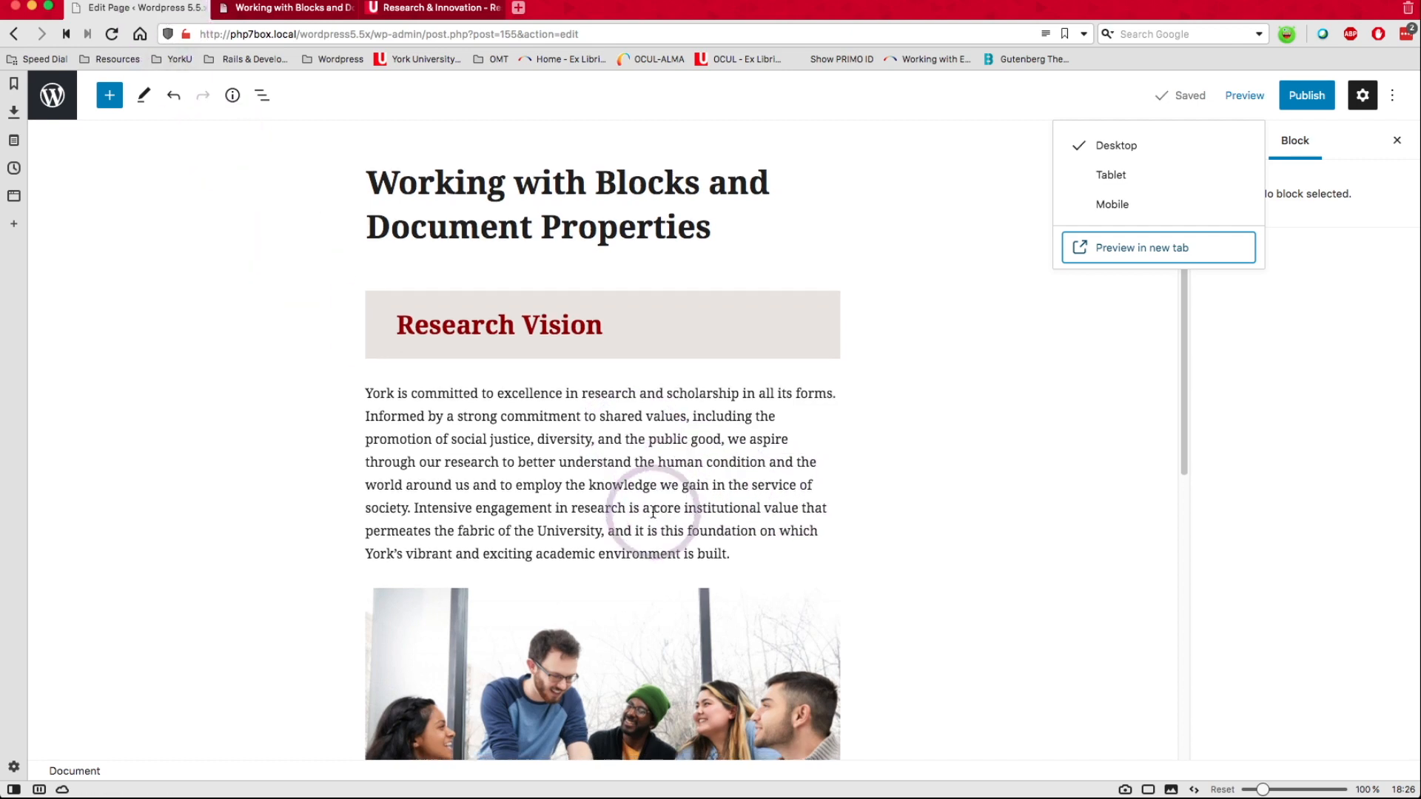
pyautogui.scroll(-2, 648, 544)
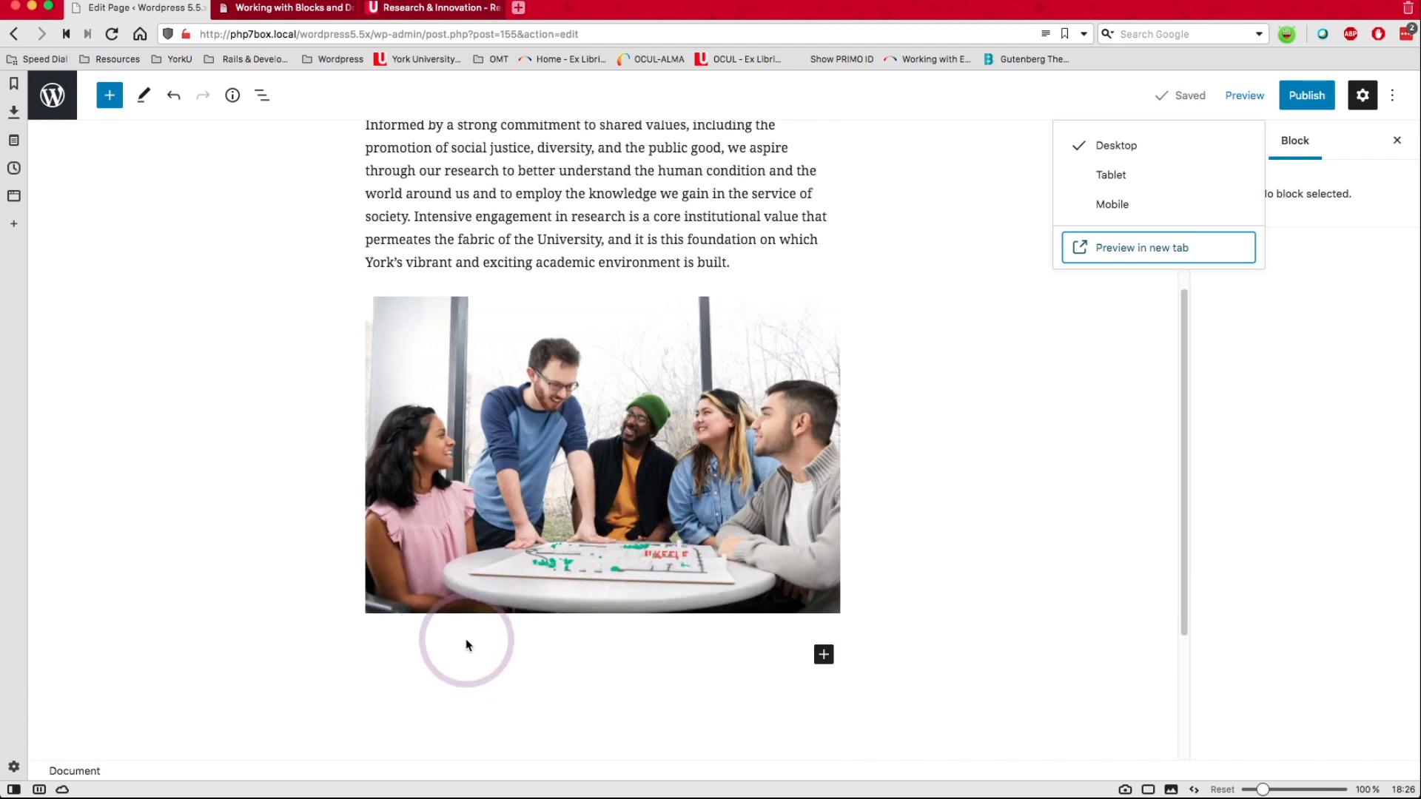
pyautogui.click(105, 110)
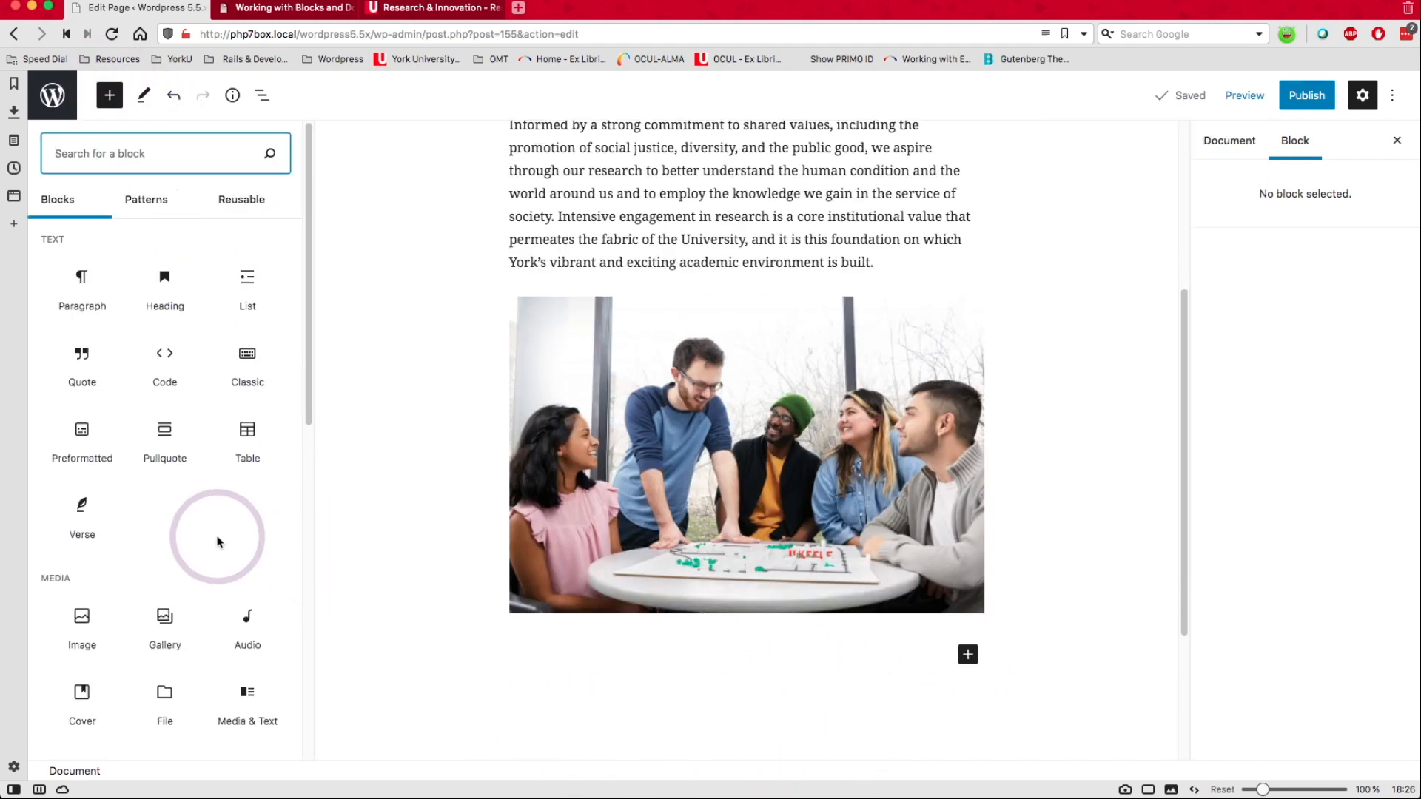
pyautogui.scroll(-3, 211, 543)
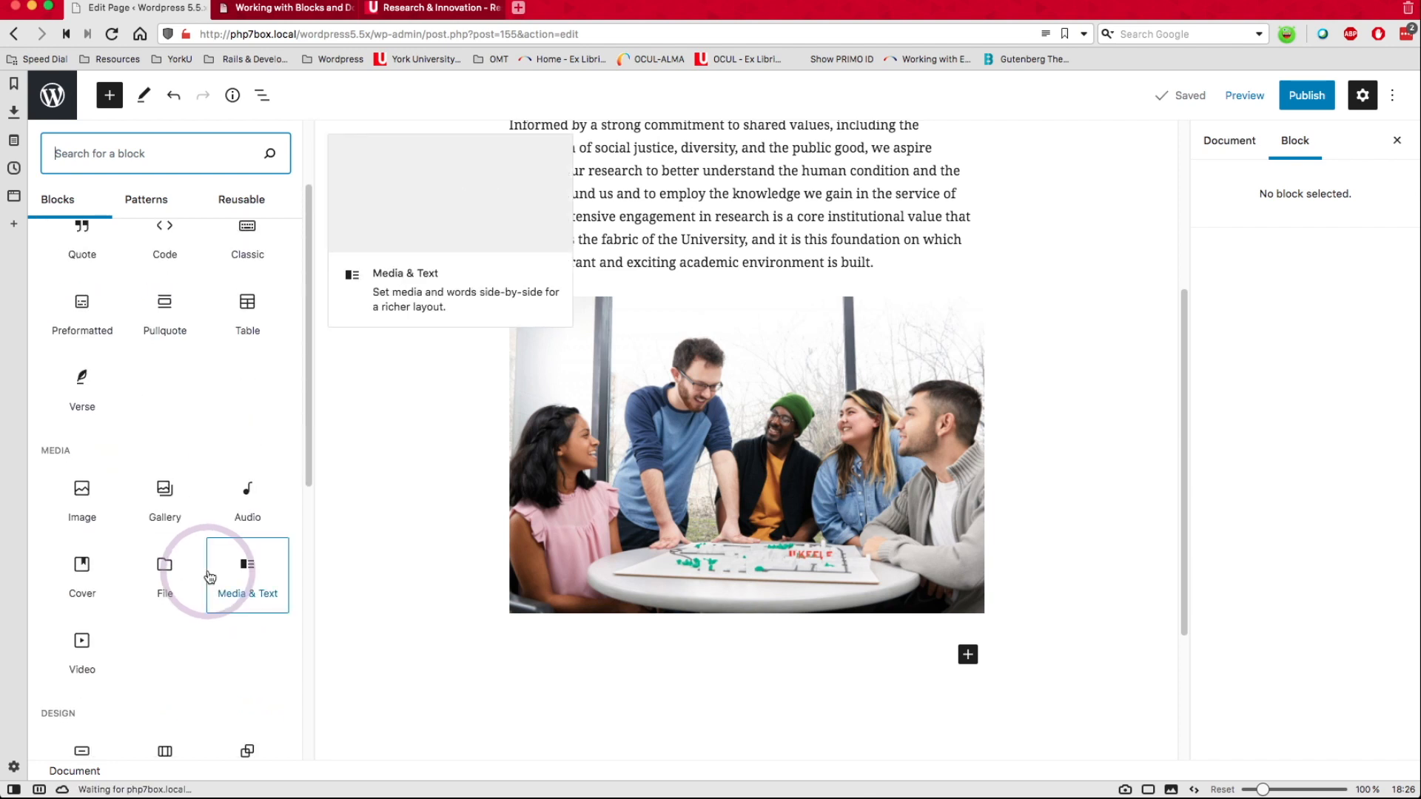
pyautogui.scroll(-4, 208, 575)
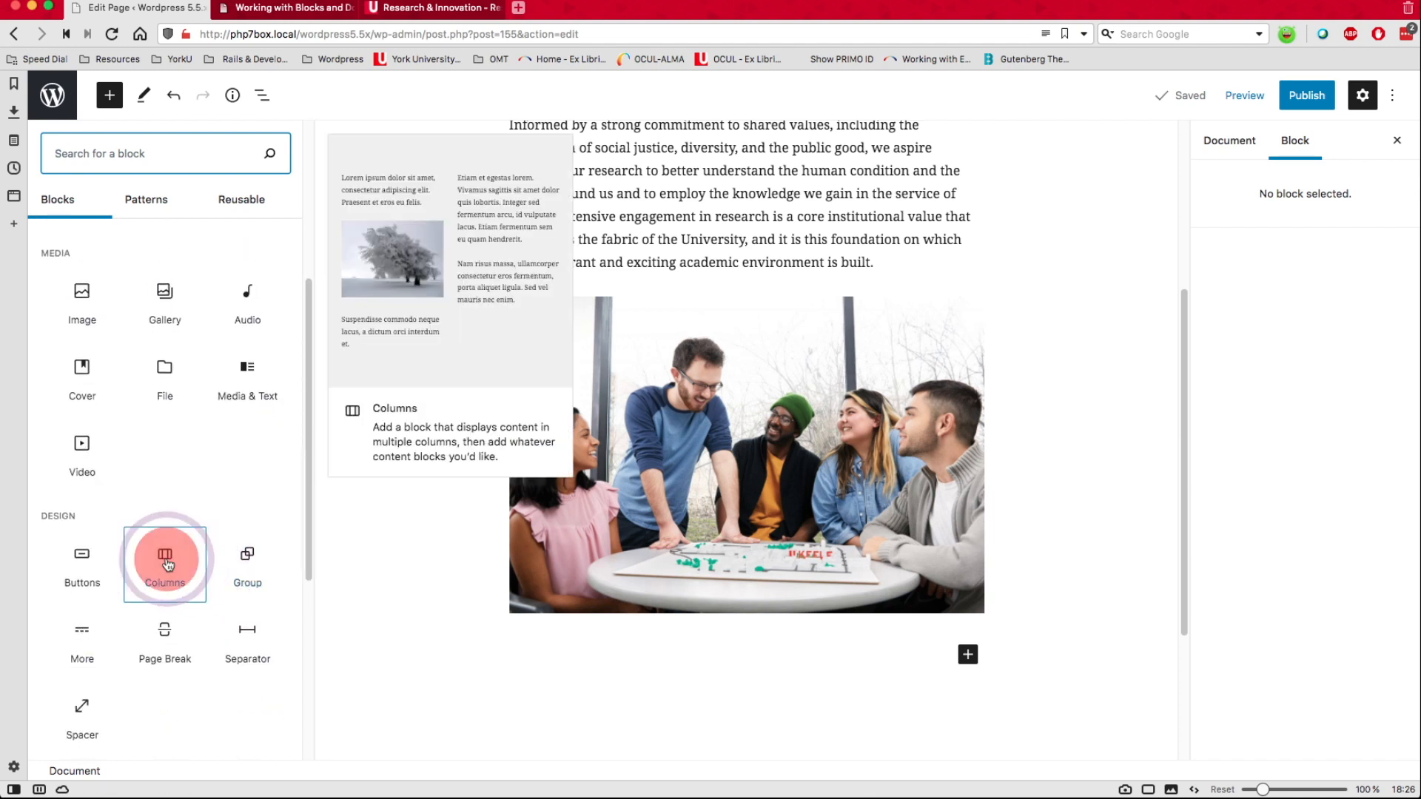
pyautogui.click(166, 563)
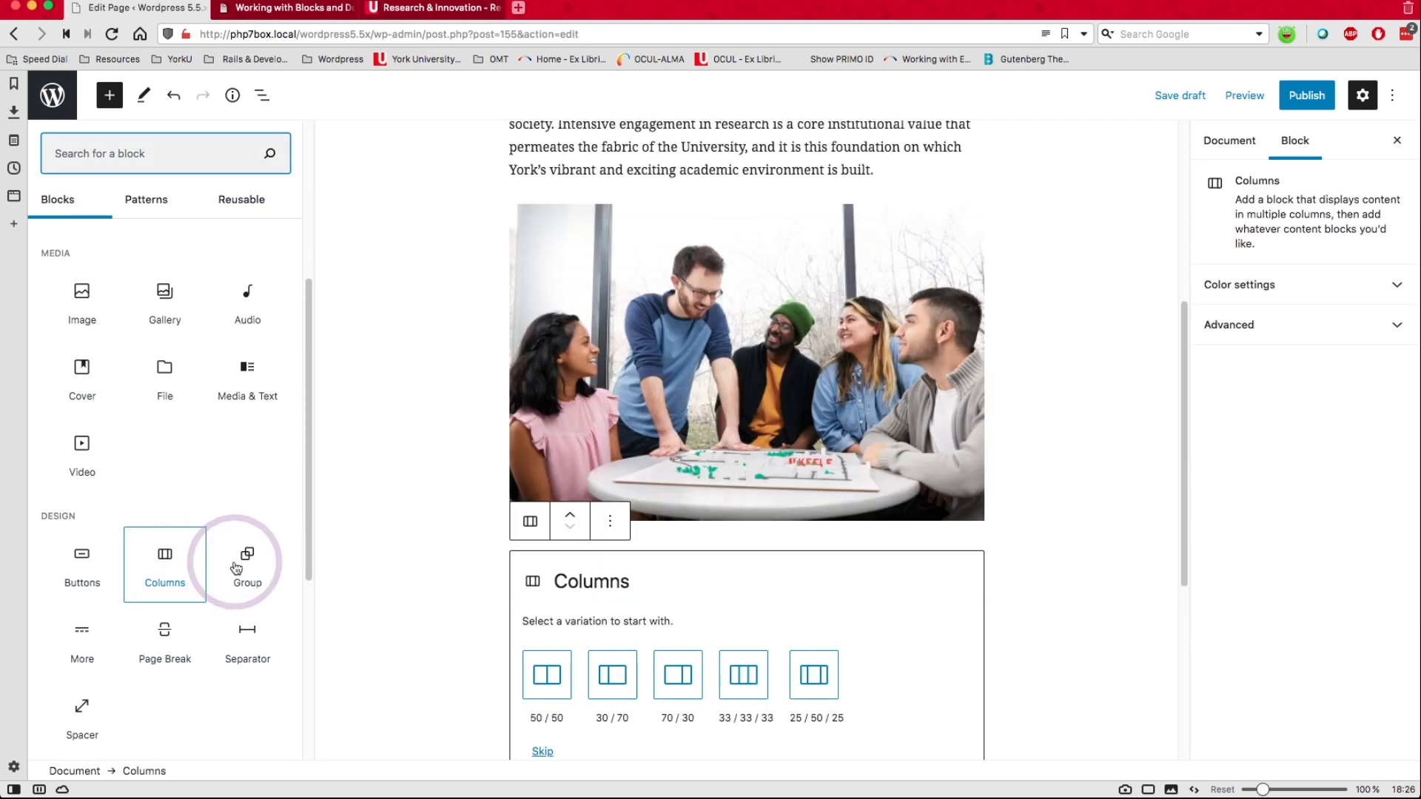
pyautogui.click(869, 597)
pyautogui.scroll(-1, 869, 597)
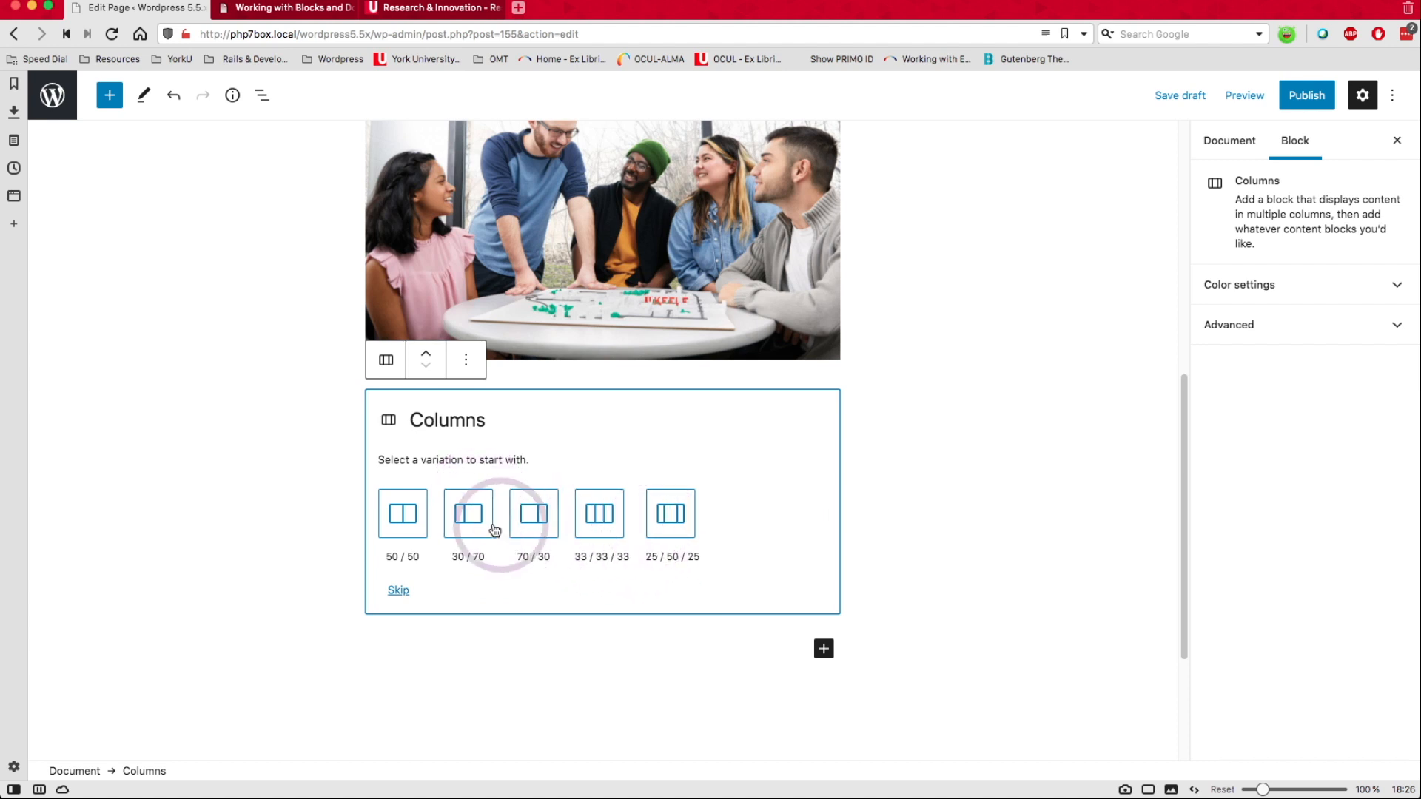
pyautogui.click(393, 521)
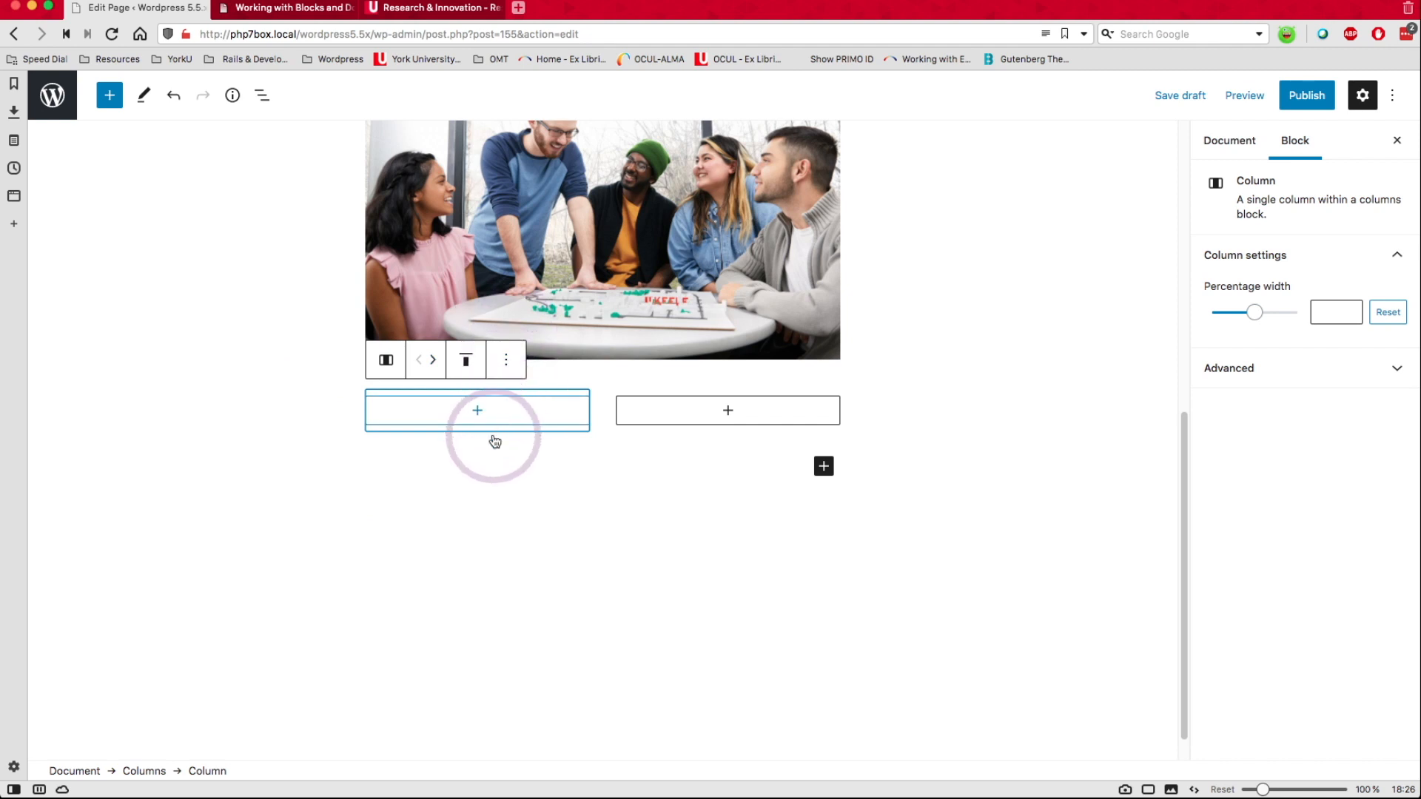
# - Move the image block into the second column of the Columns block
pyautogui.scroll(2, 493, 442)
pyautogui.scroll(2, 493, 442)
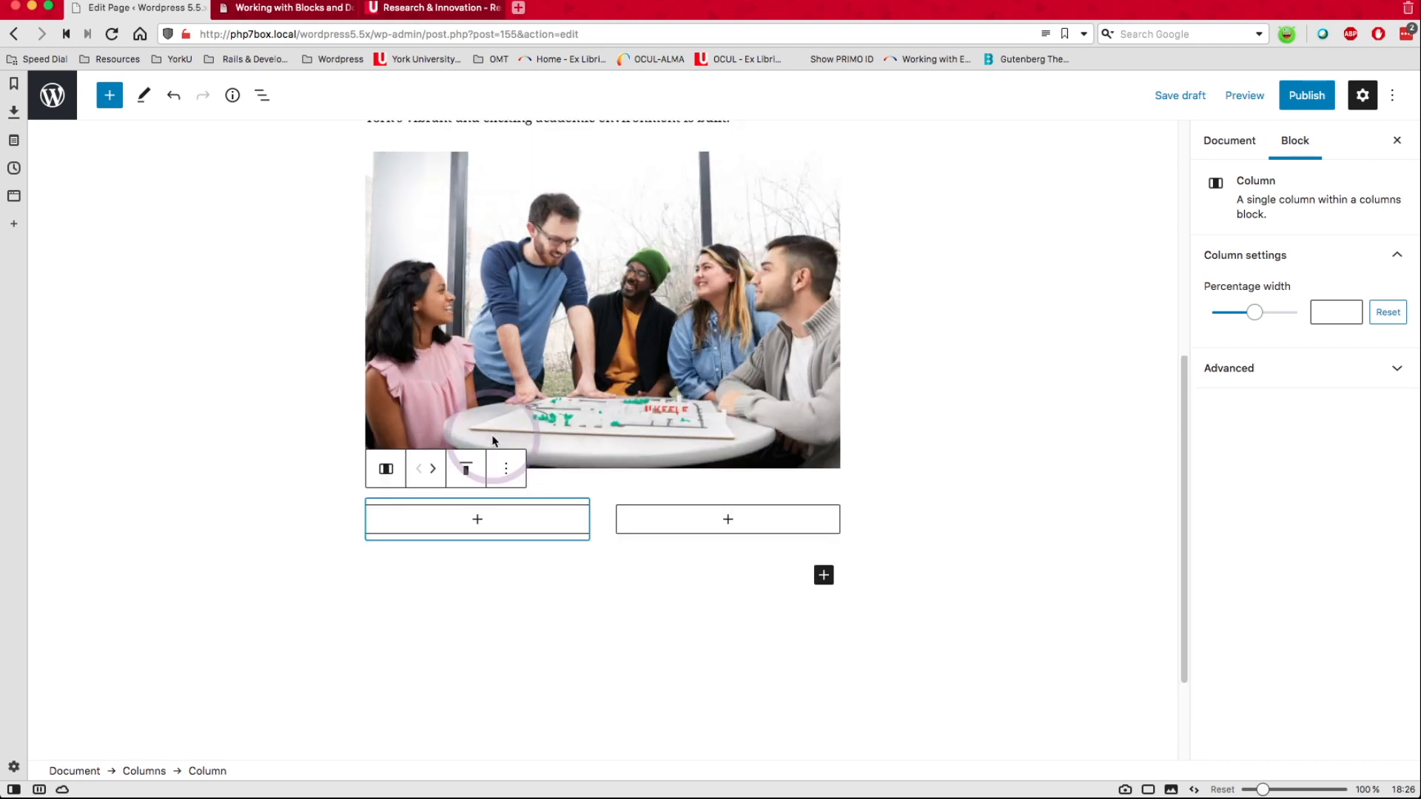
pyautogui.scroll(3, 518, 436)
pyautogui.click(585, 416)
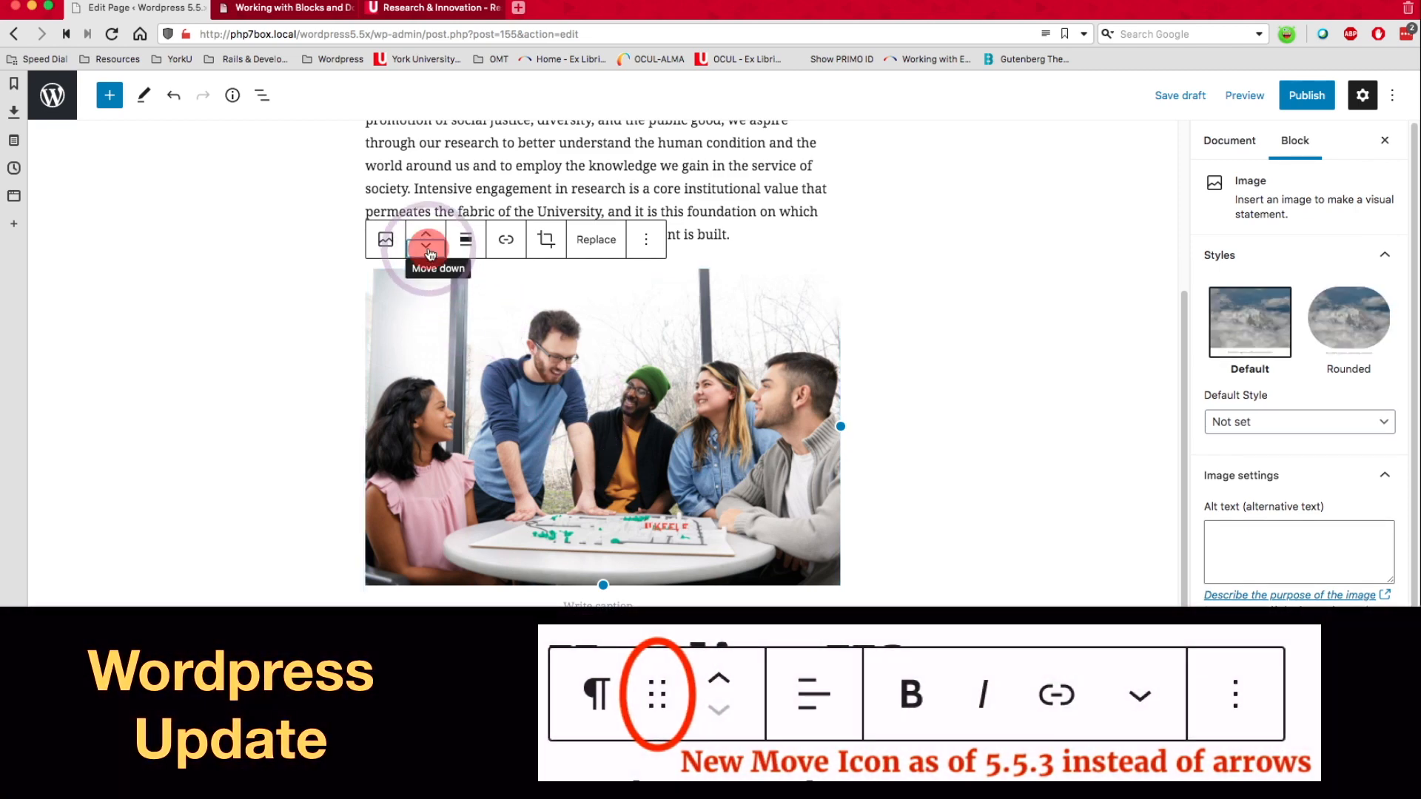
pyautogui.click(428, 251)
pyautogui.moveTo(441, 264); pyautogui.dragTo(695, 381)
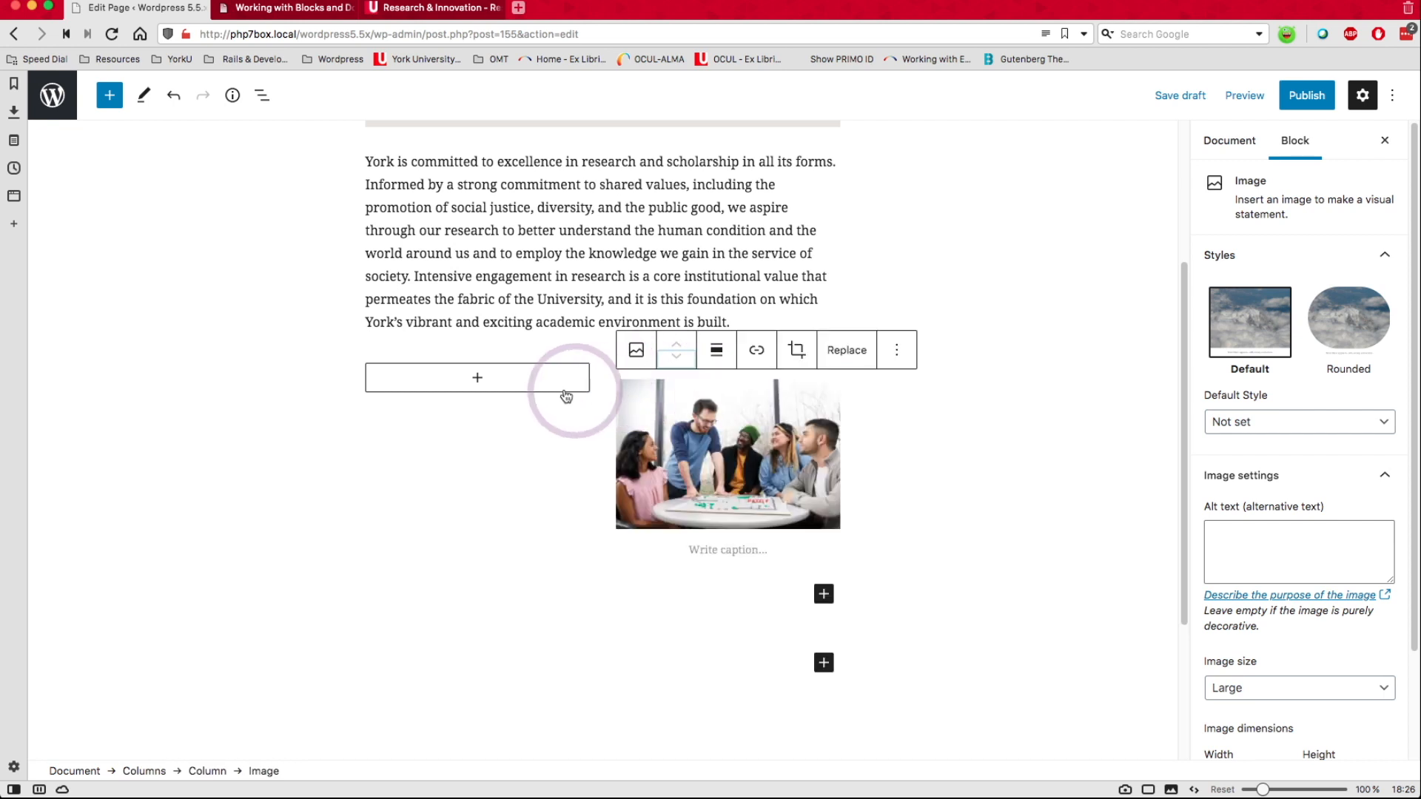
# - Move the Research Vision paragraph into the empty first column, beside the image
pyautogui.scroll(1, 448, 402)
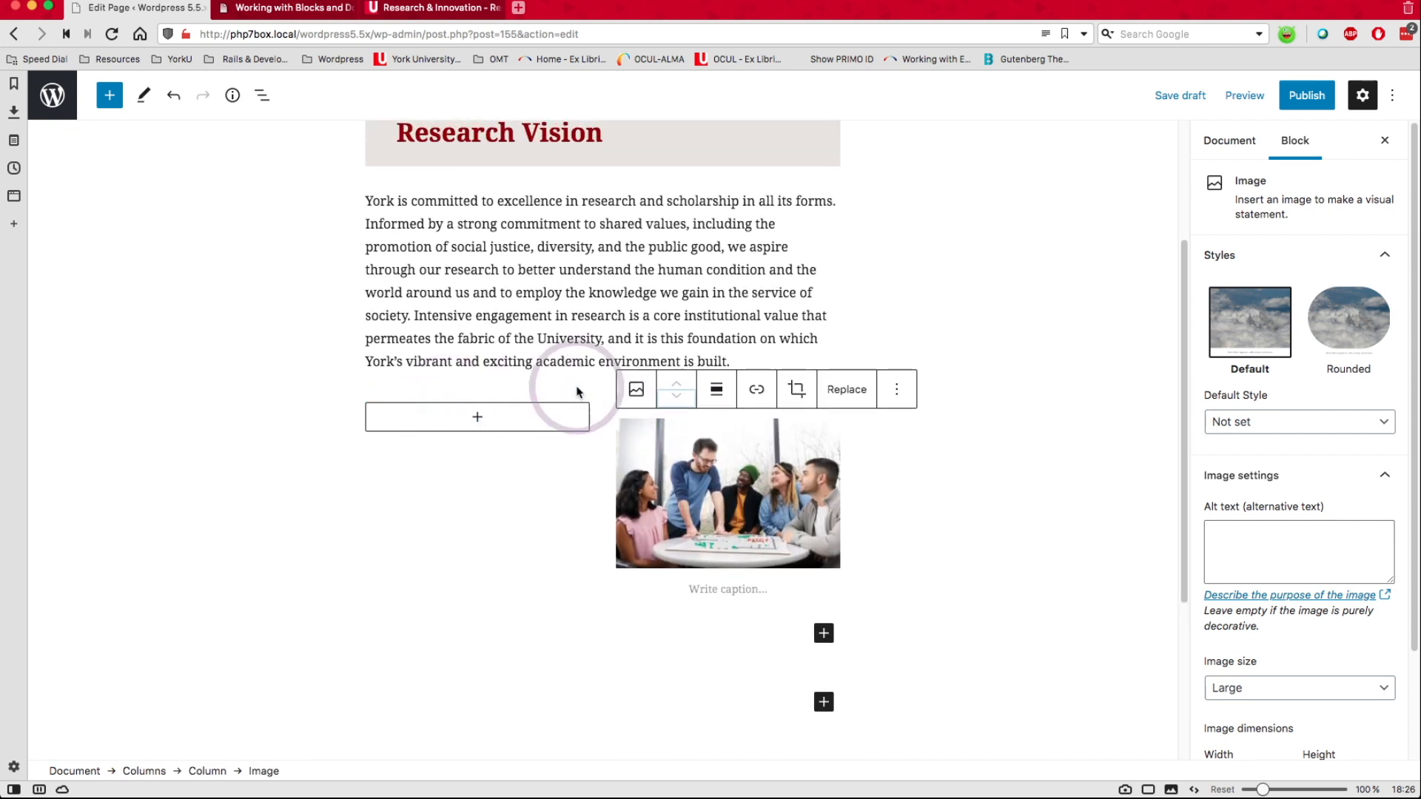
pyautogui.scroll(4, 659, 392)
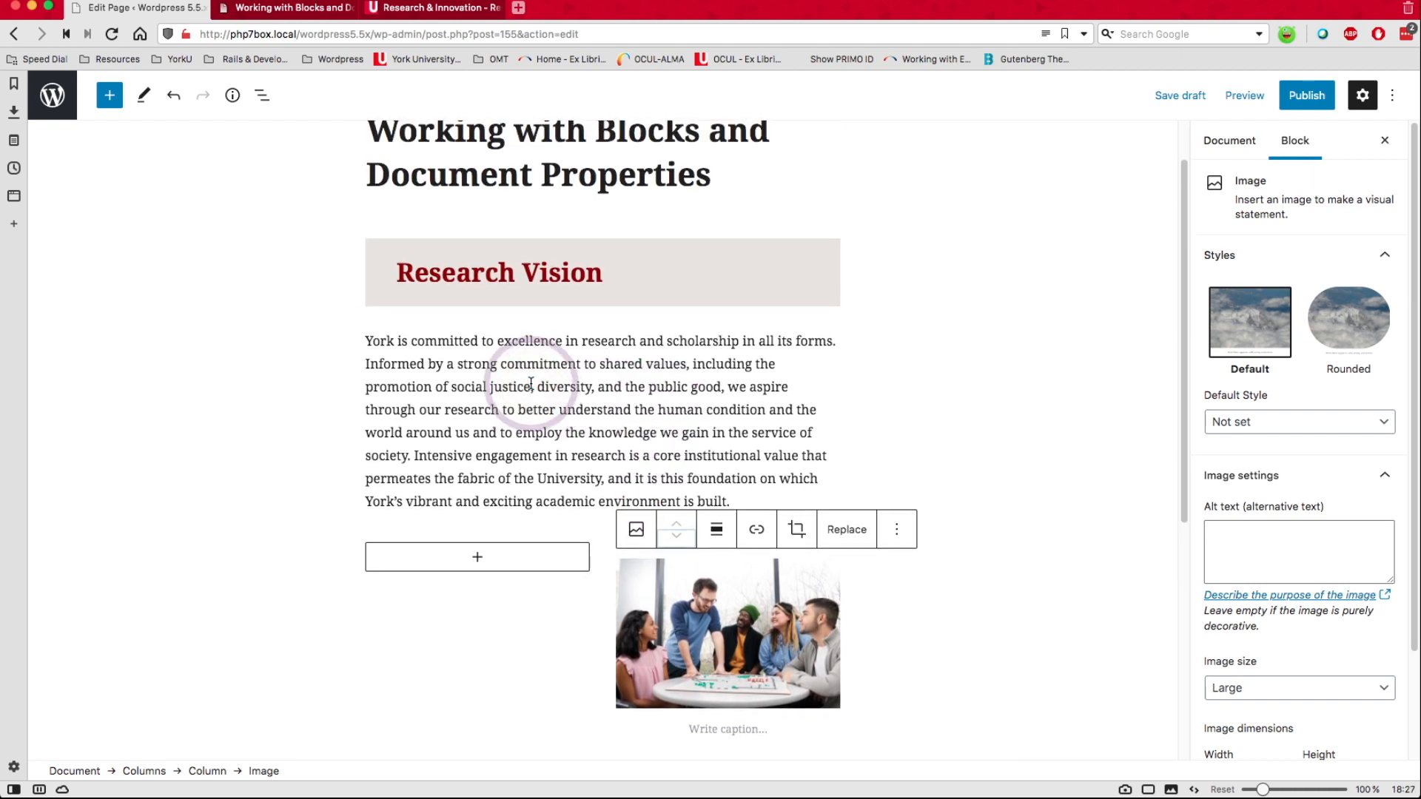
pyautogui.click(530, 383)
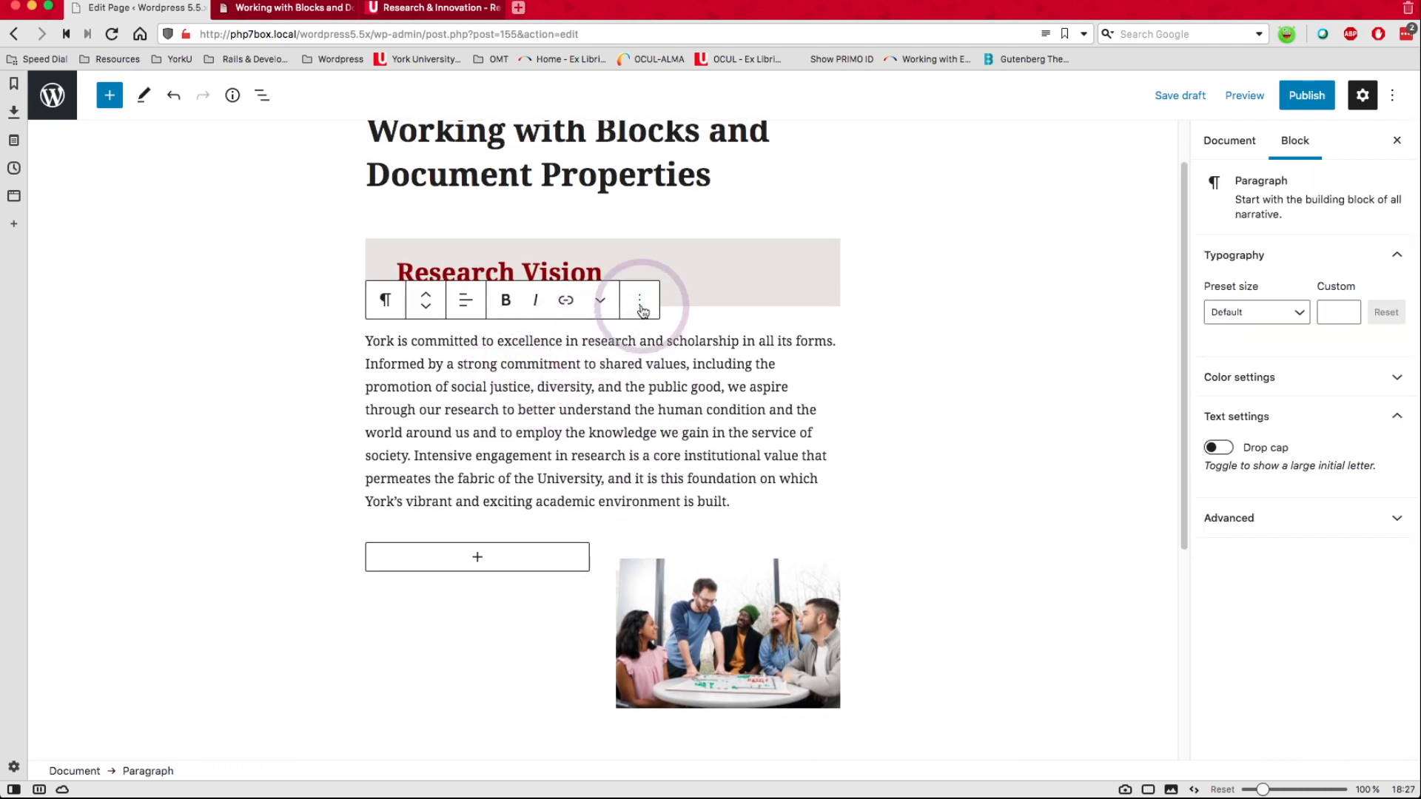
pyautogui.click(427, 312)
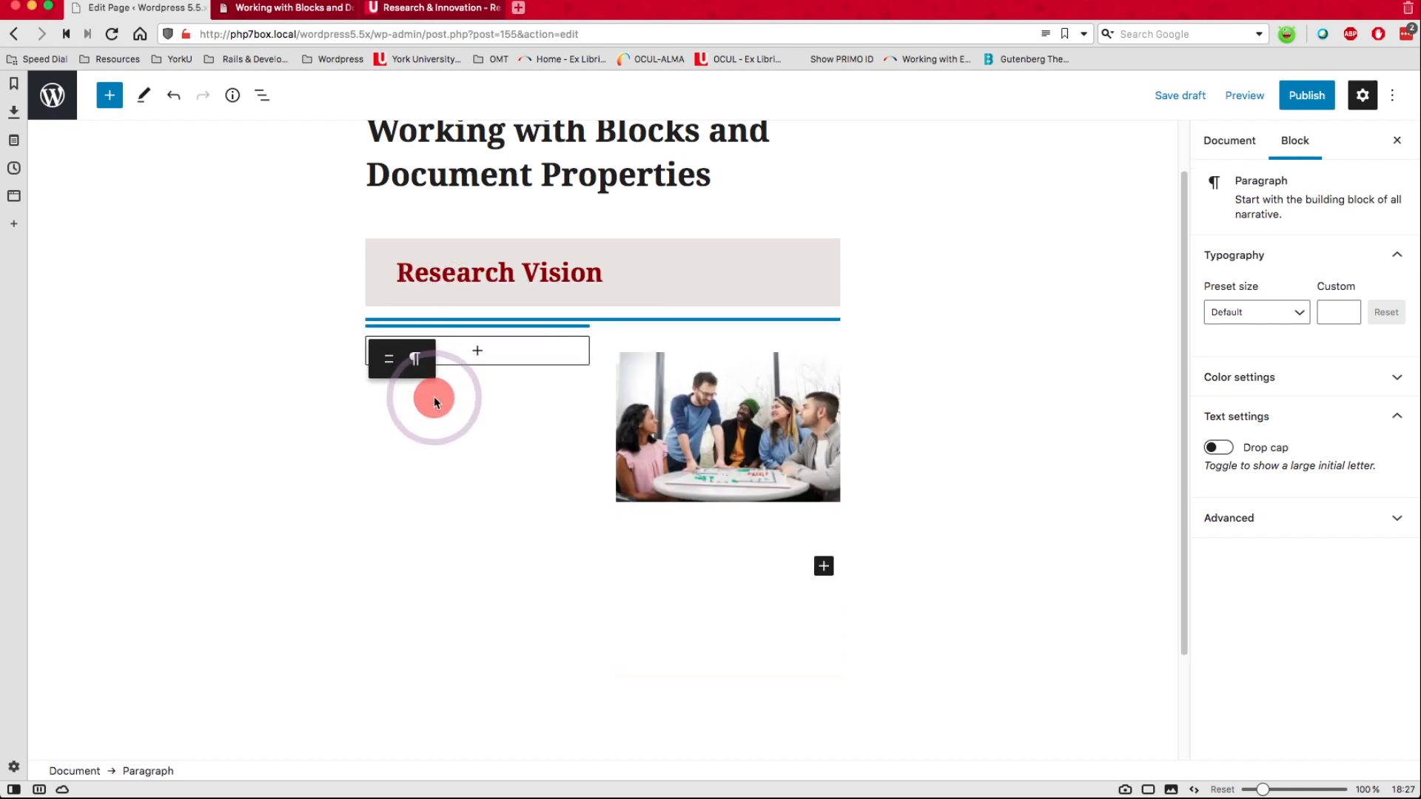
pyautogui.moveTo(441, 344); pyautogui.dragTo(444, 329)
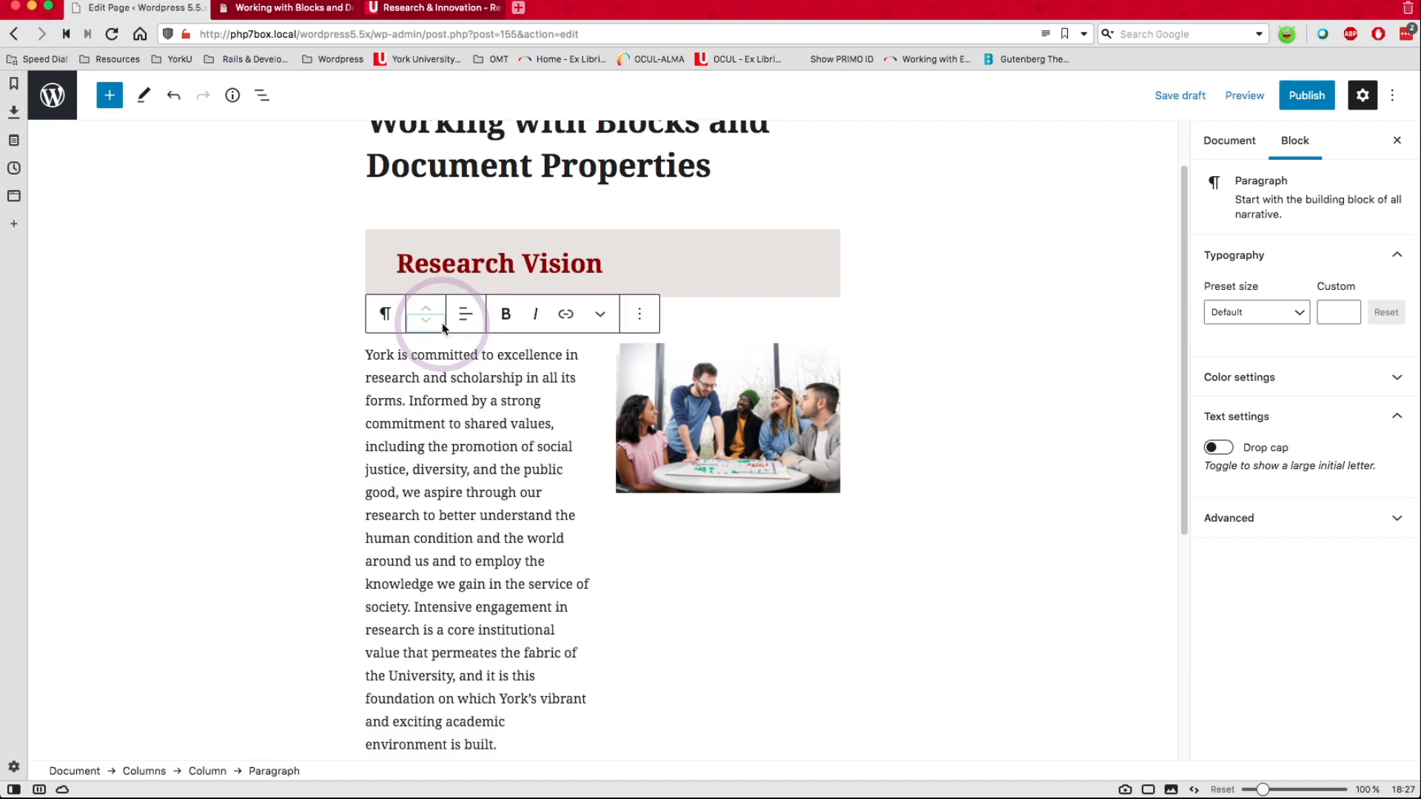
pyautogui.click(574, 481)
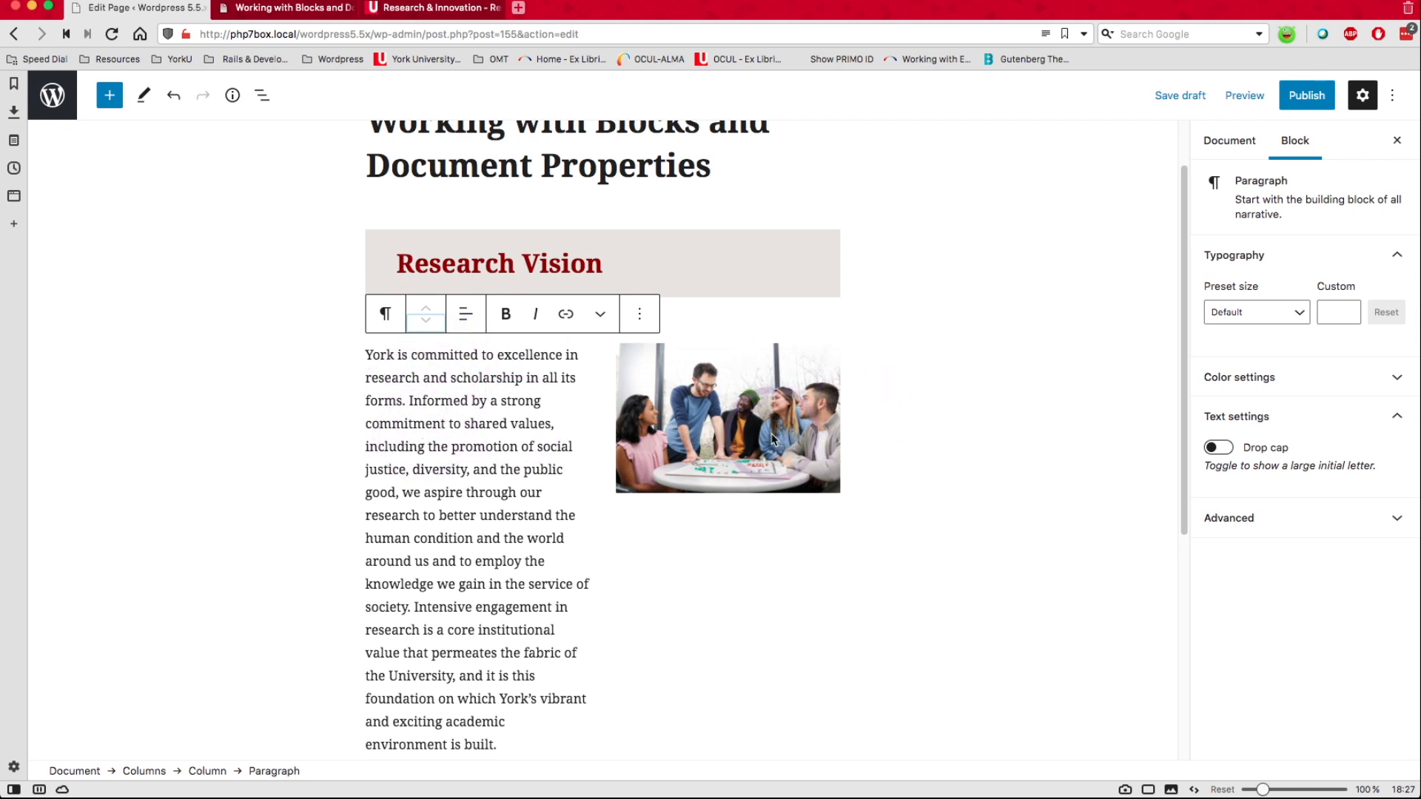
# - Preview the page in a new tab, examine the two-column layout of paragraph and image, and return to the page editor
pyautogui.click(1260, 99)
pyautogui.click(1109, 258)
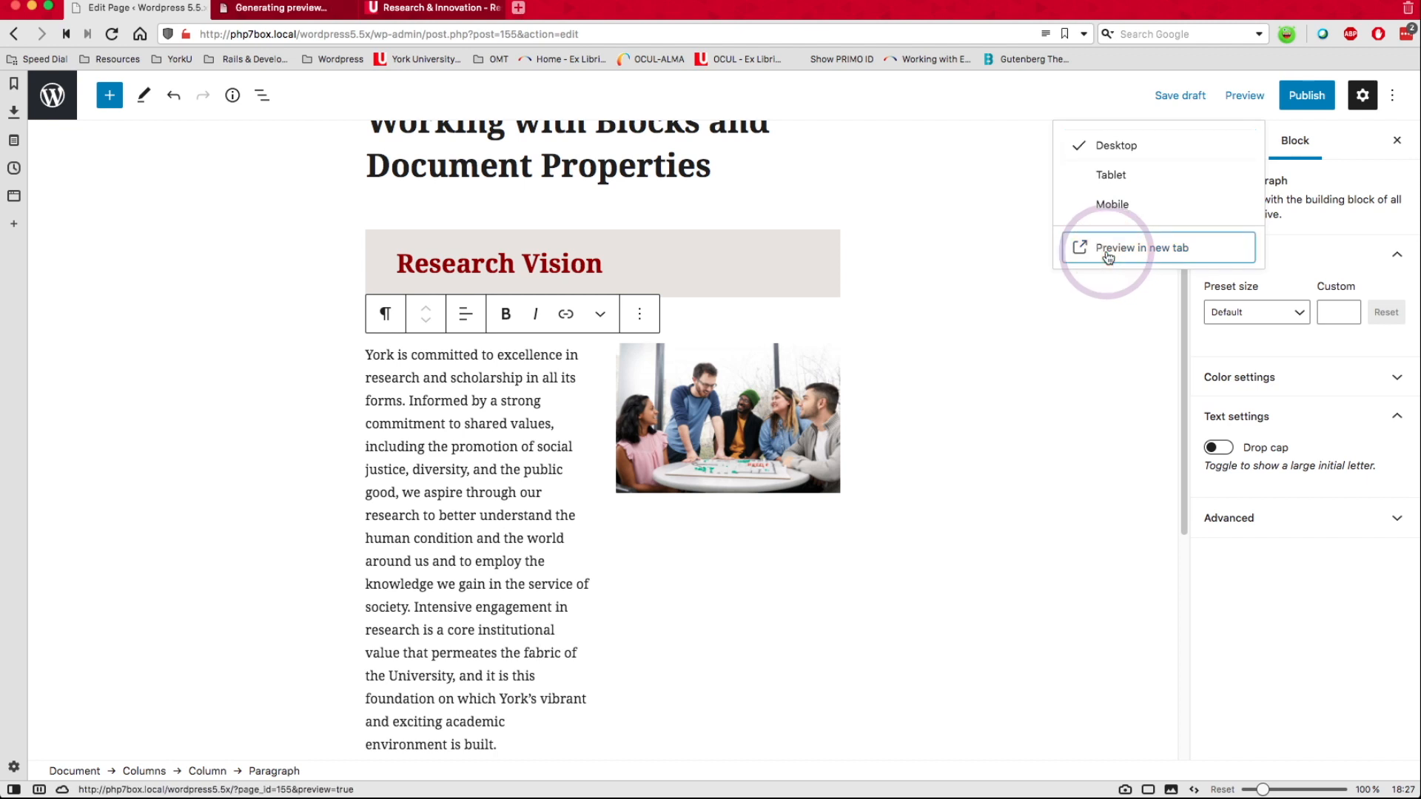
pyautogui.click(937, 274)
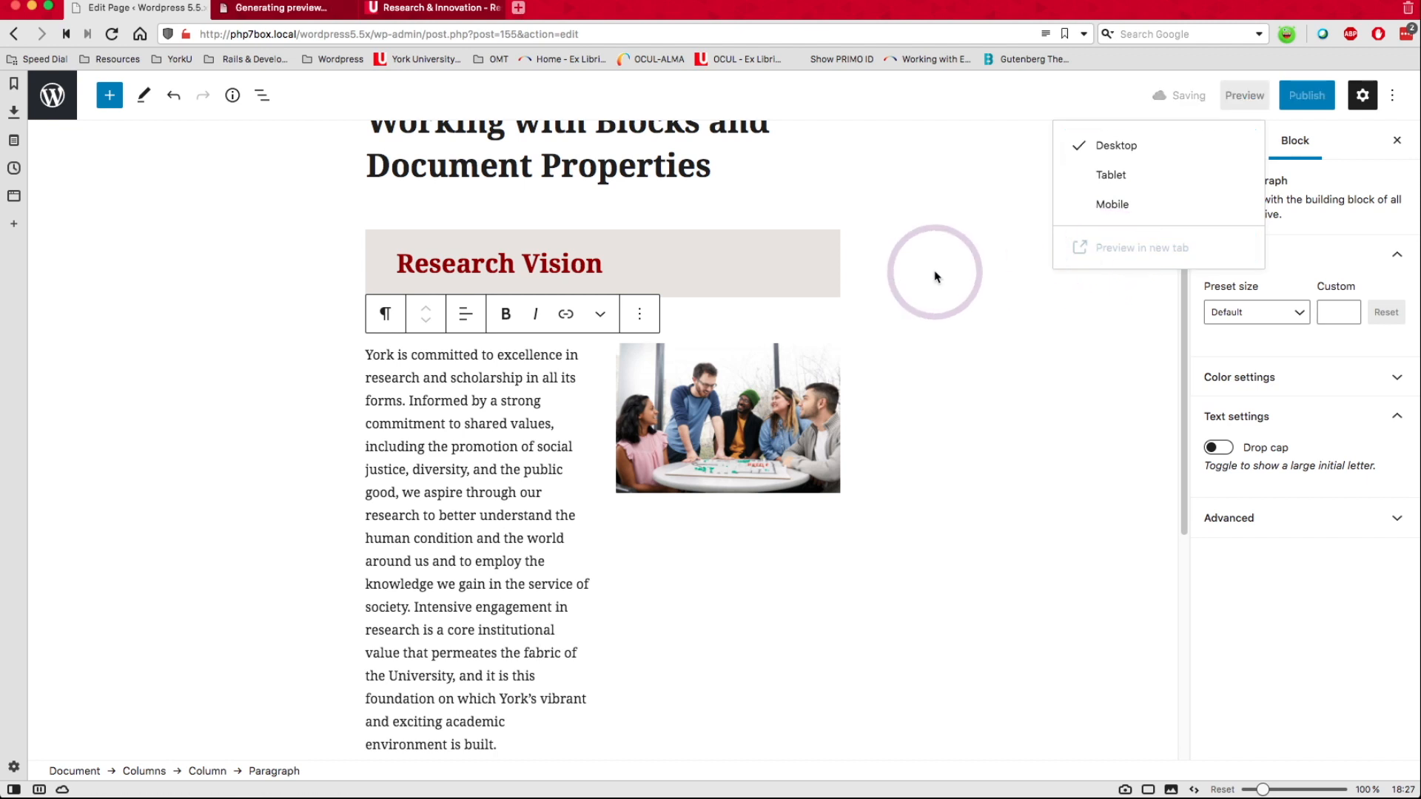
pyautogui.moveTo(263, 13)
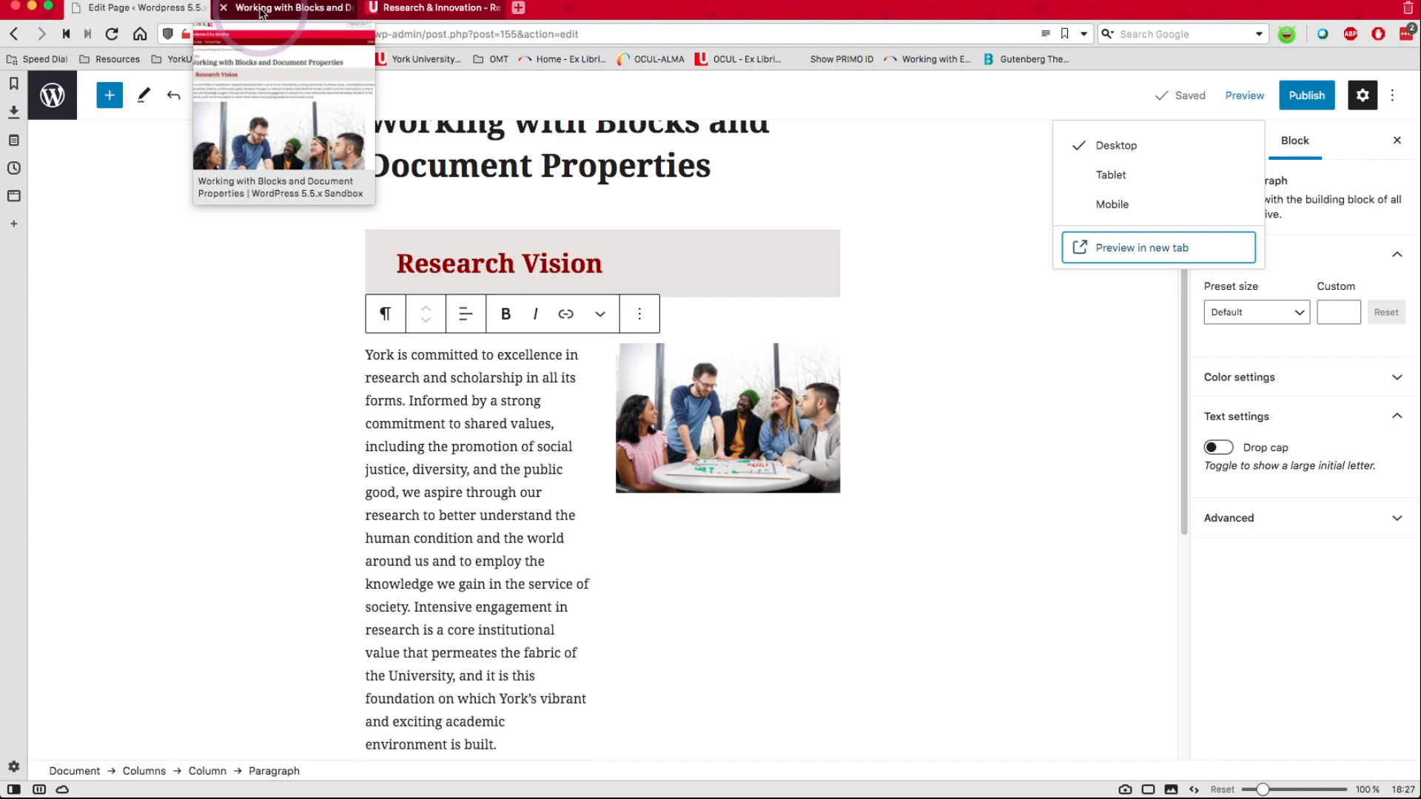
pyautogui.click(263, 14)
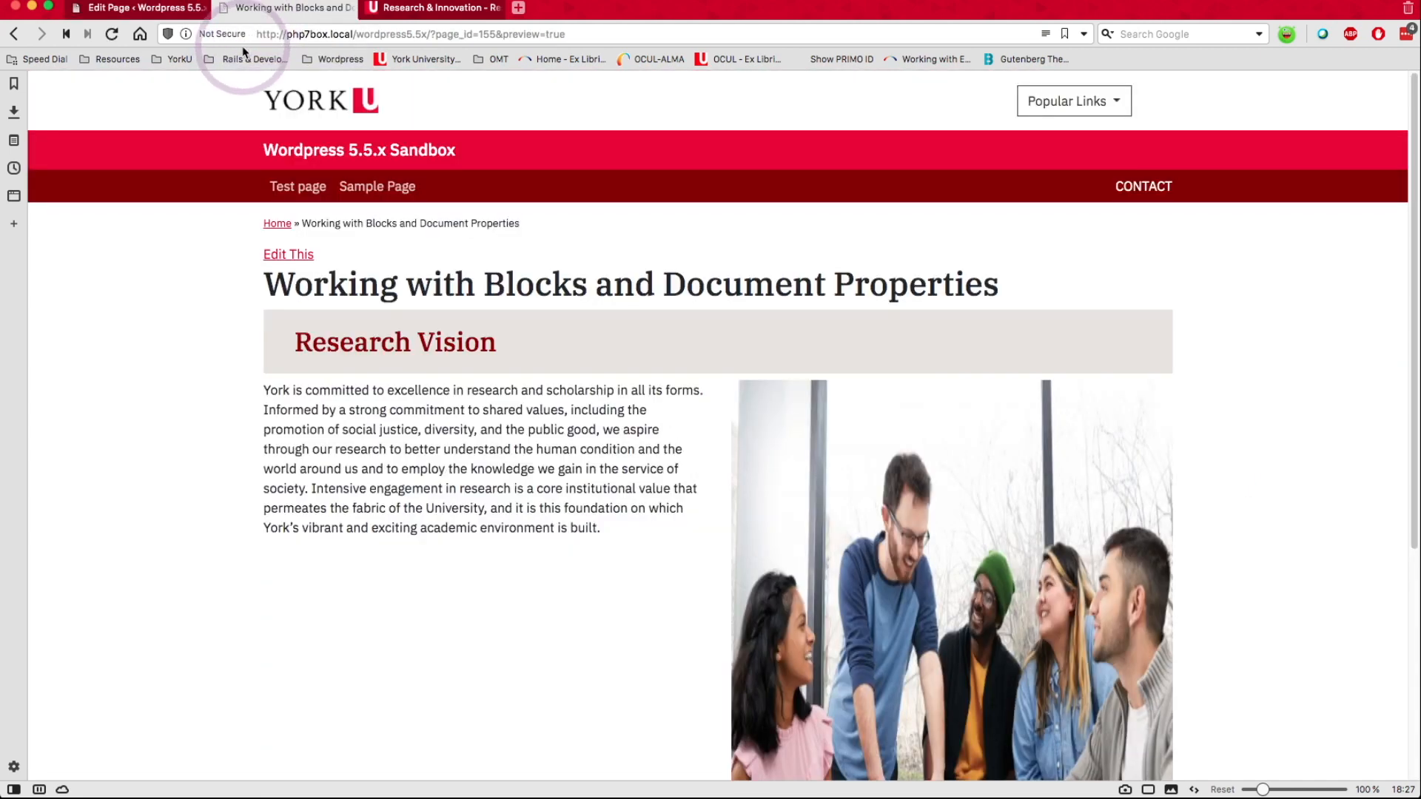
pyautogui.scroll(-3, 740, 509)
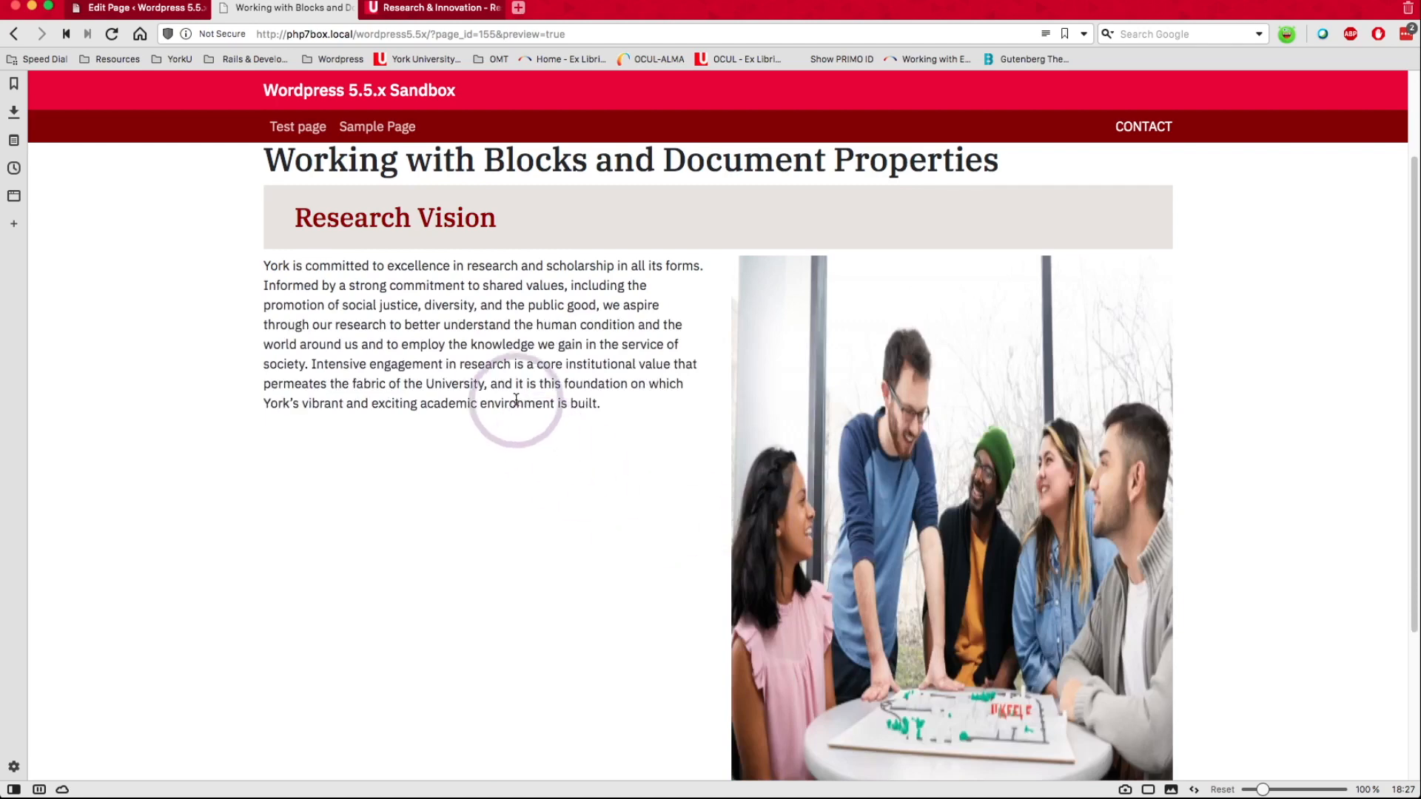
pyautogui.scroll(-3, 1098, 463)
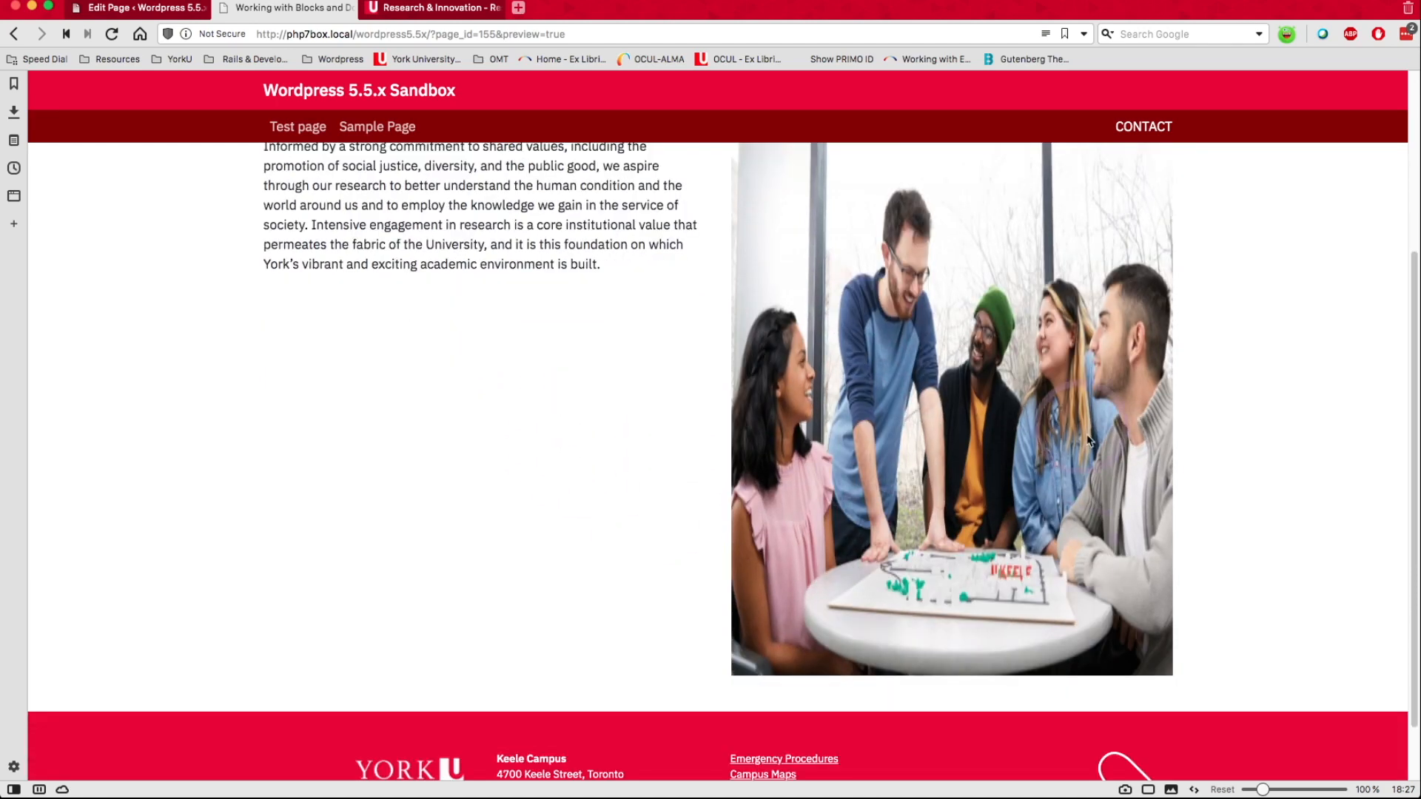
pyautogui.scroll(5, 881, 464)
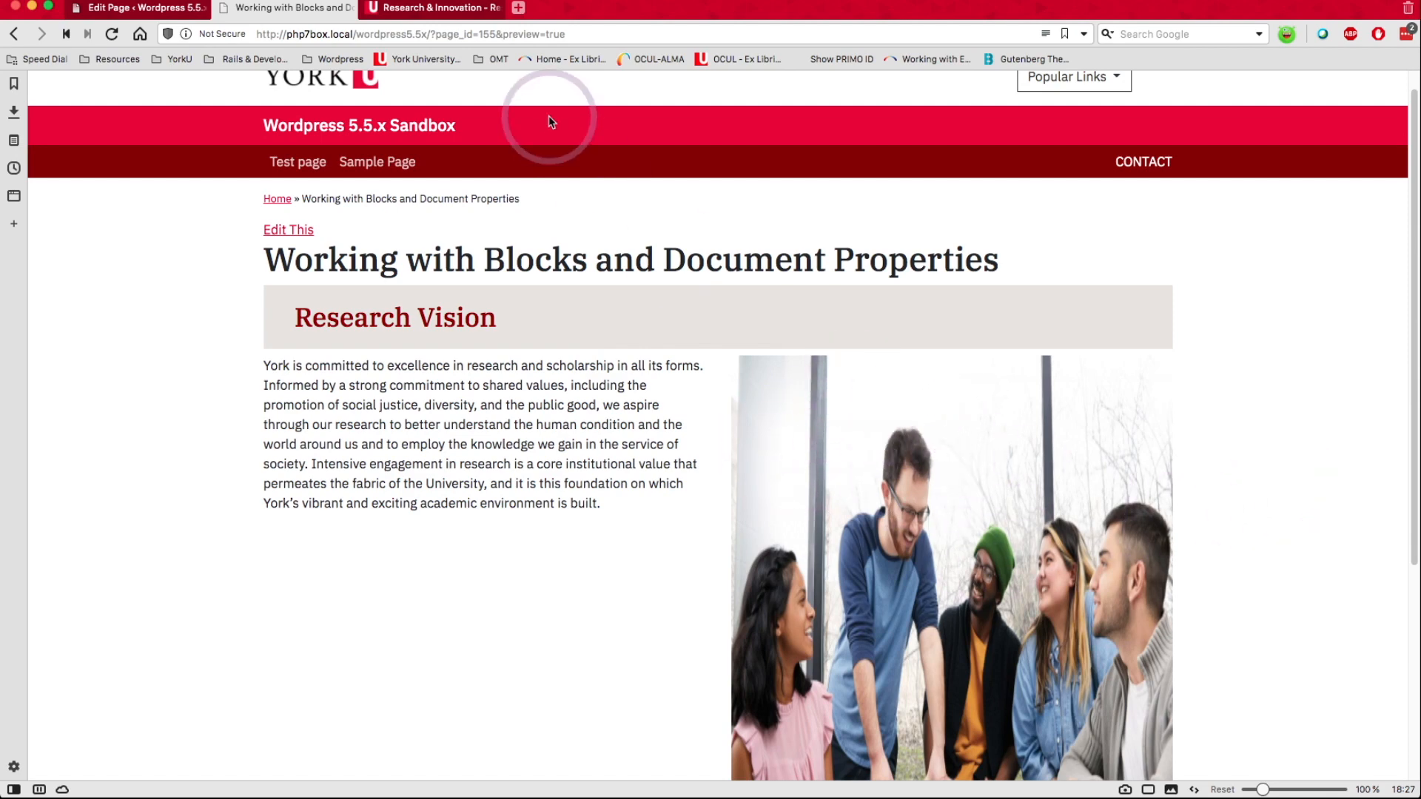
pyautogui.click(182, 15)
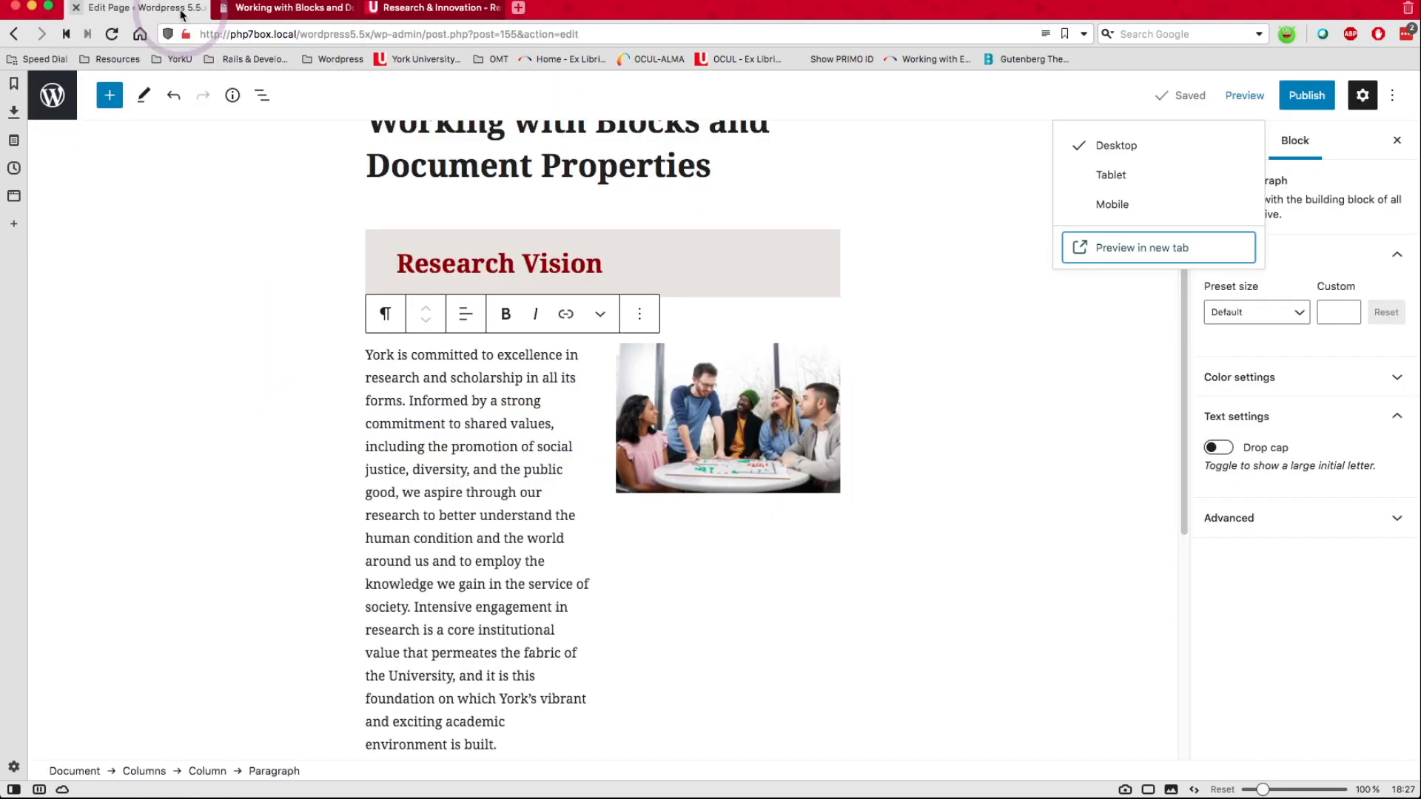
# - Scale the image in the second column to 50% of its large size
pyautogui.click(775, 422)
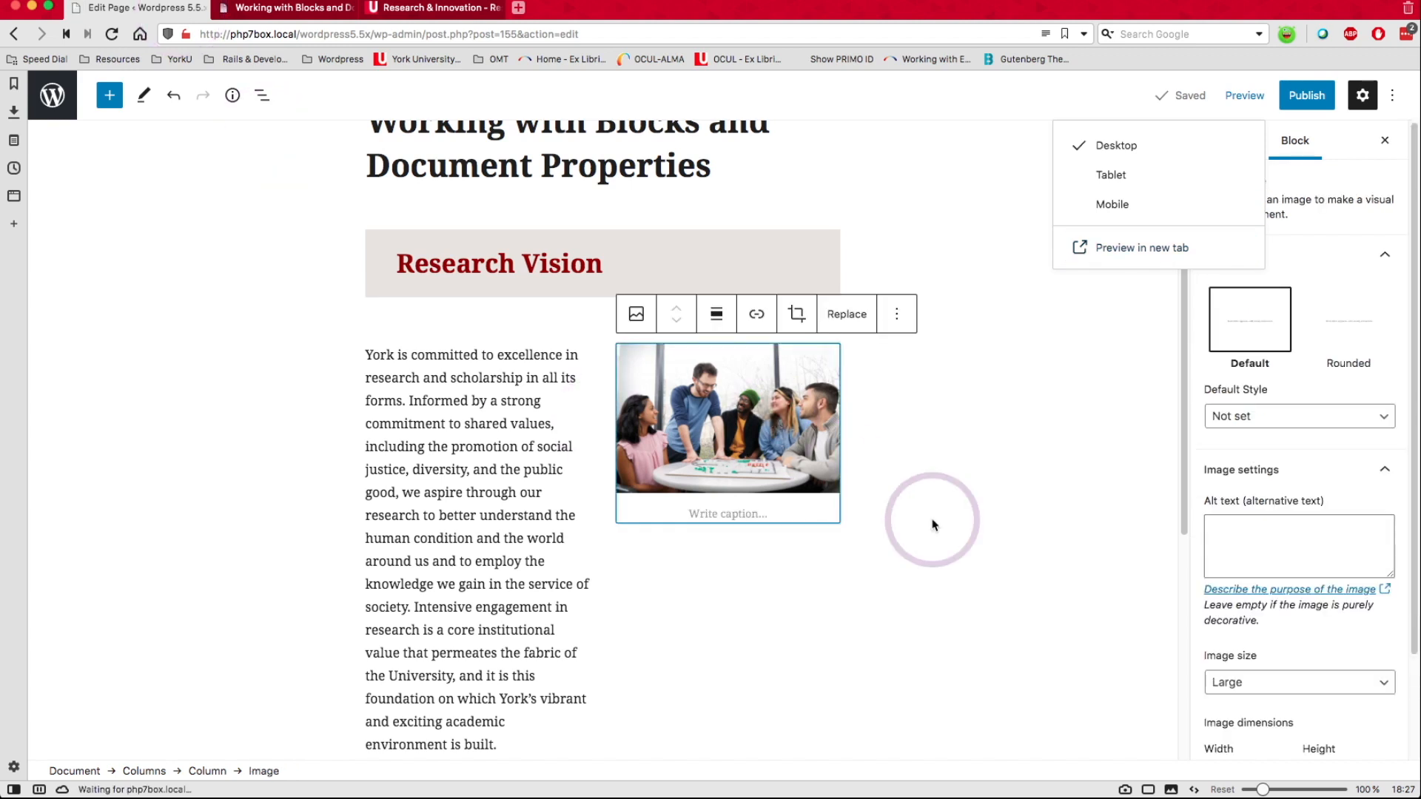
pyautogui.scroll(-3, 1288, 518)
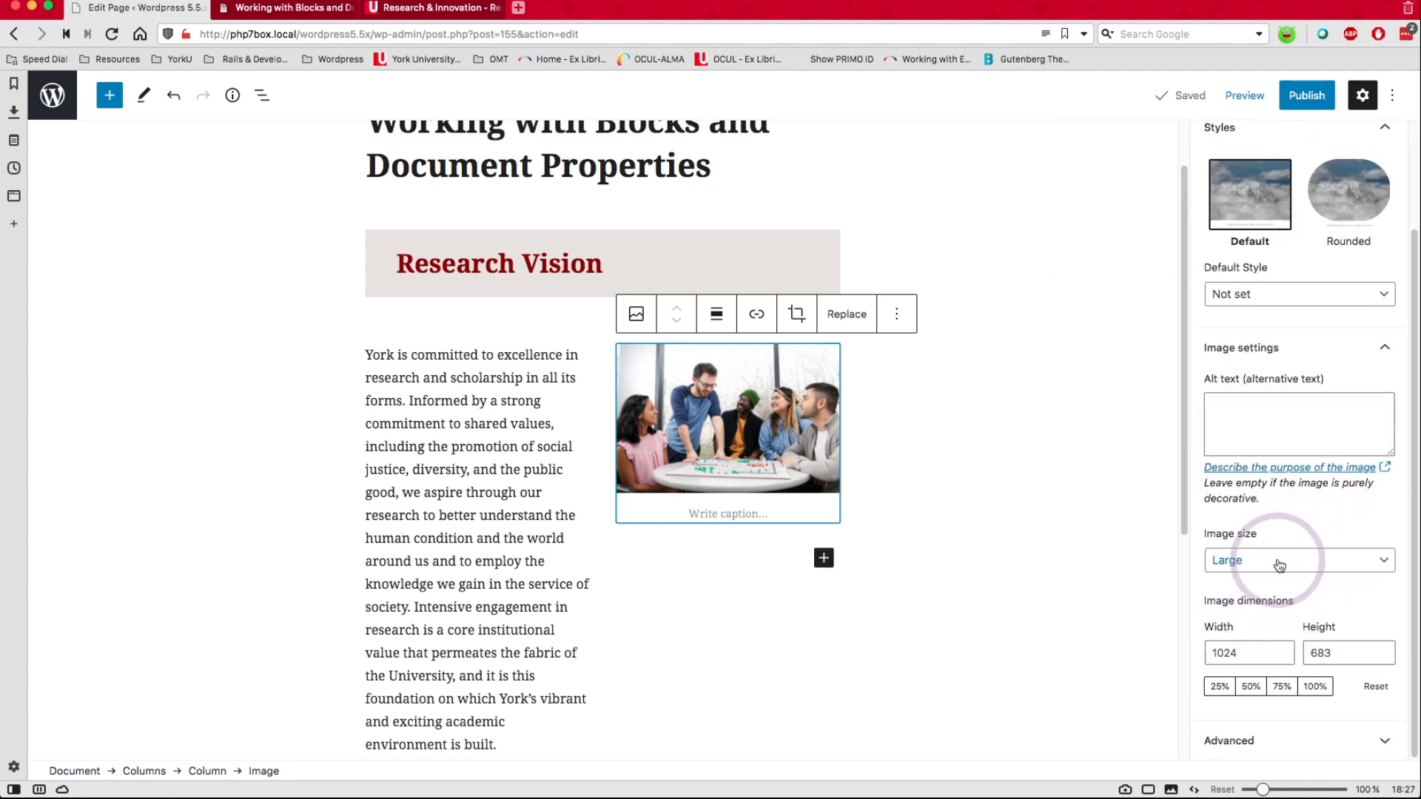
pyautogui.click(1252, 688)
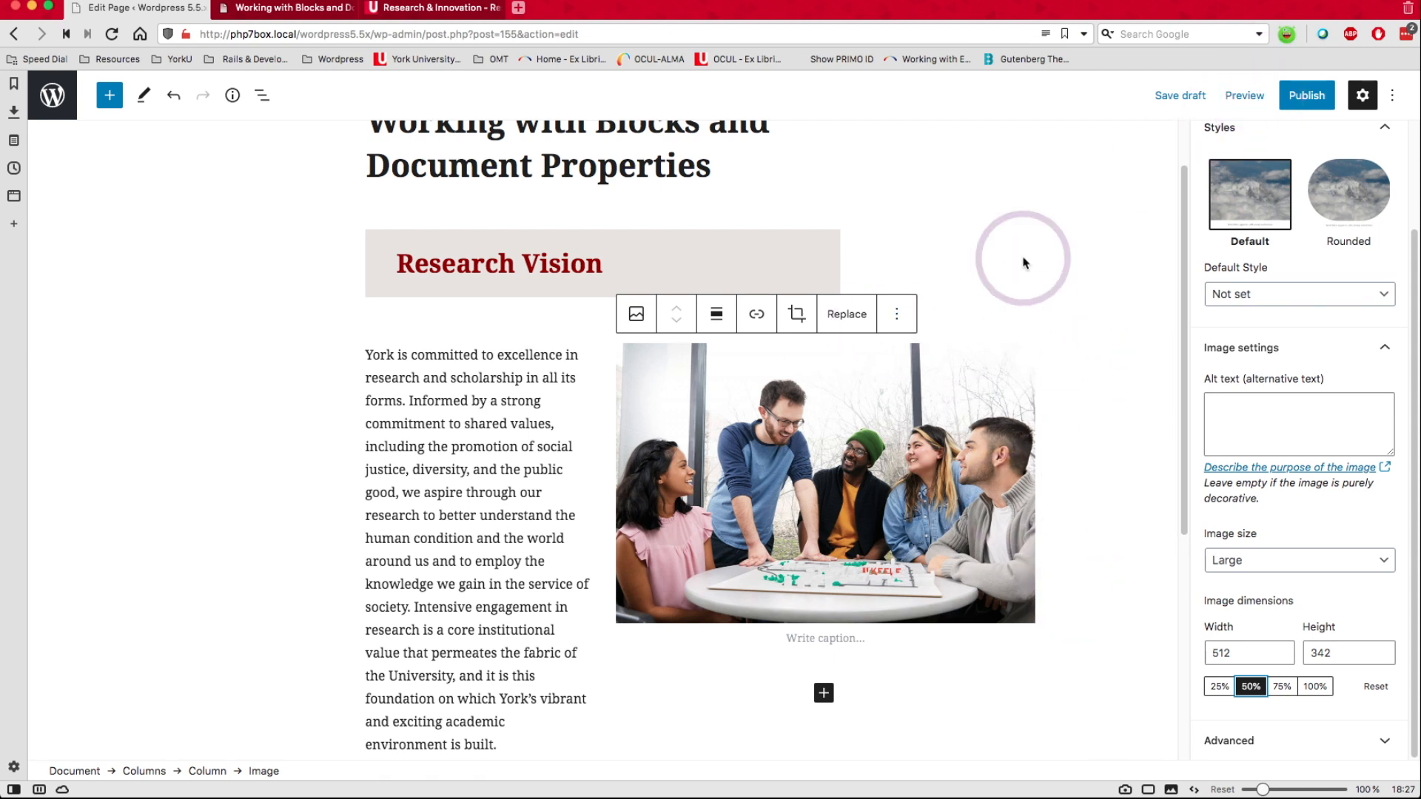
# - Preview the page in a new tab again and check how the resized image sits beside the paragraph
pyautogui.click(1255, 103)
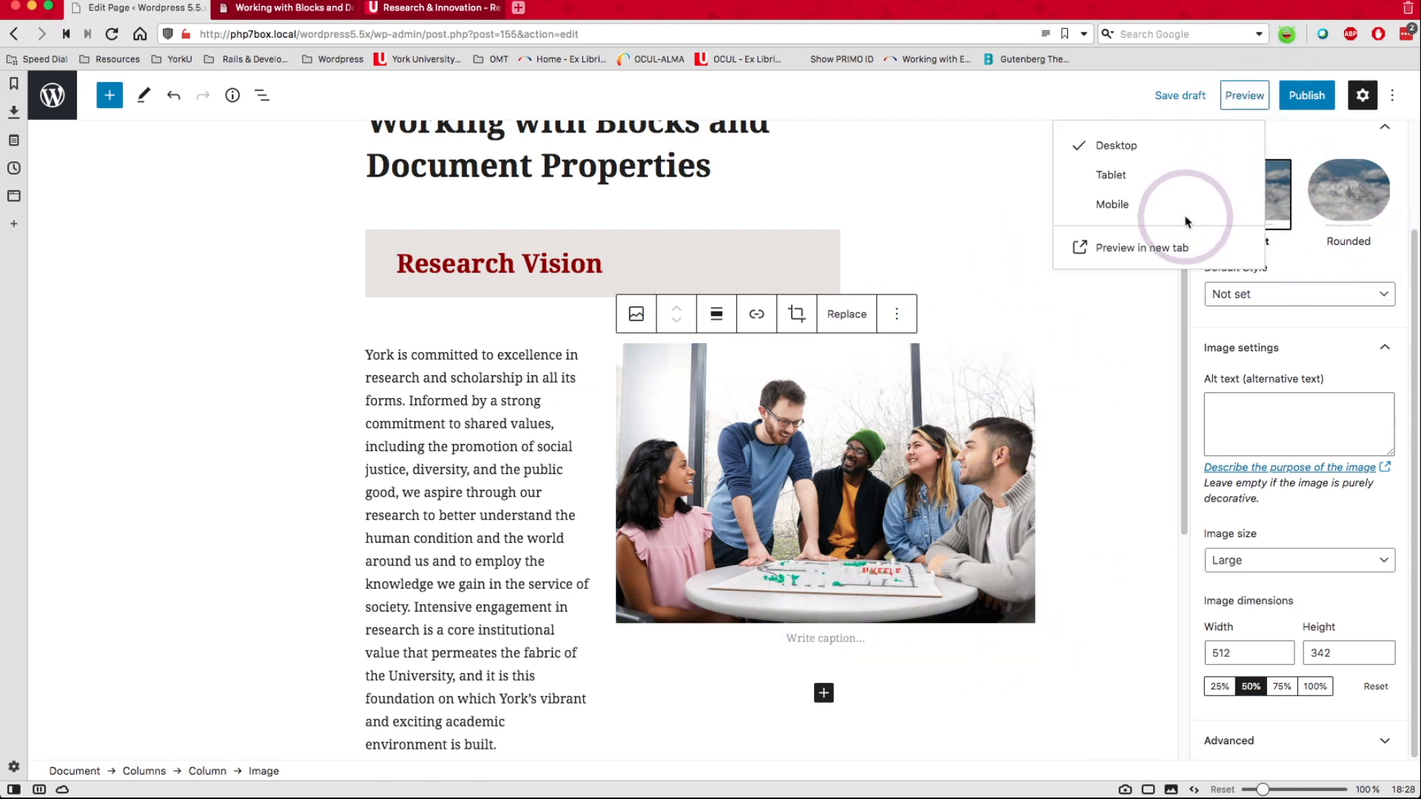
pyautogui.click(1149, 244)
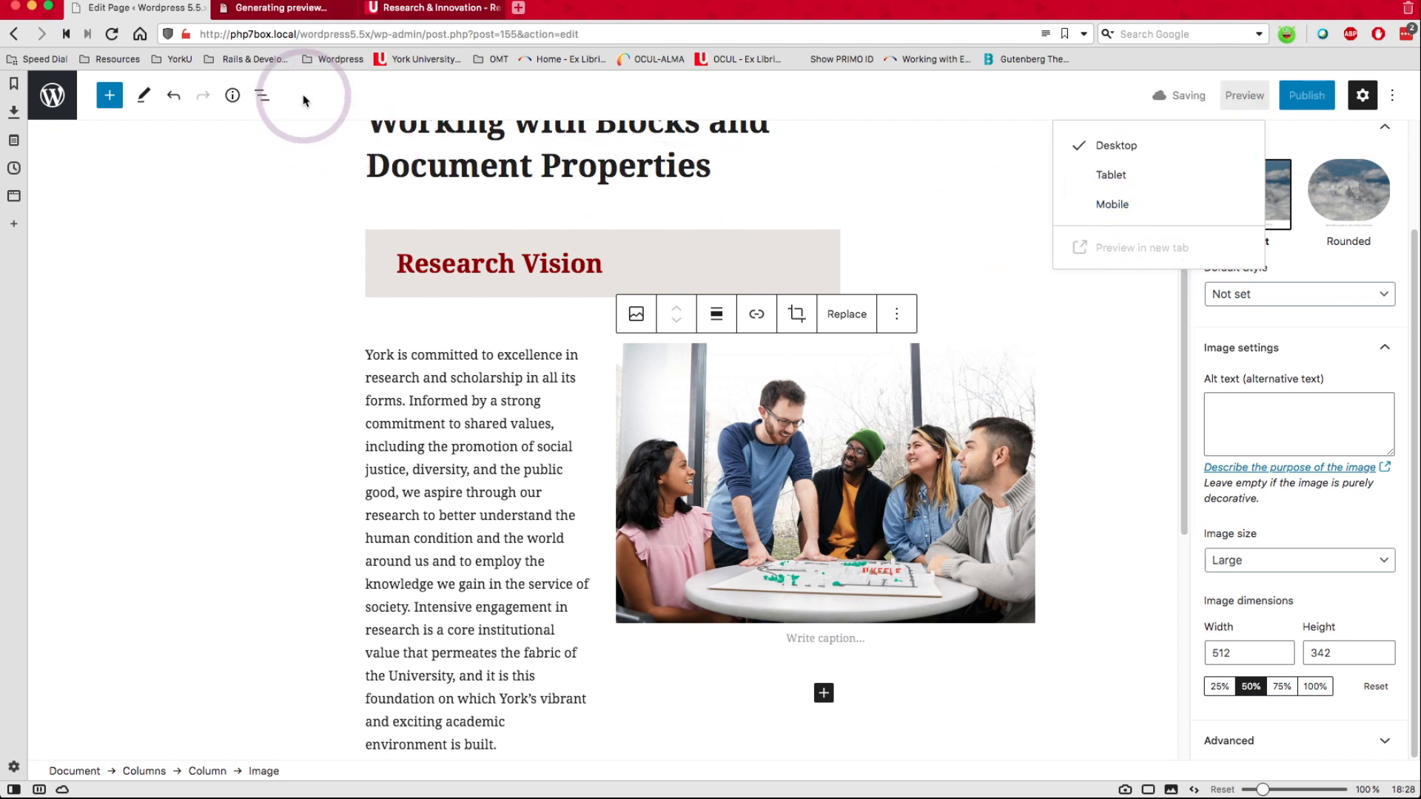
pyautogui.moveTo(303, 13)
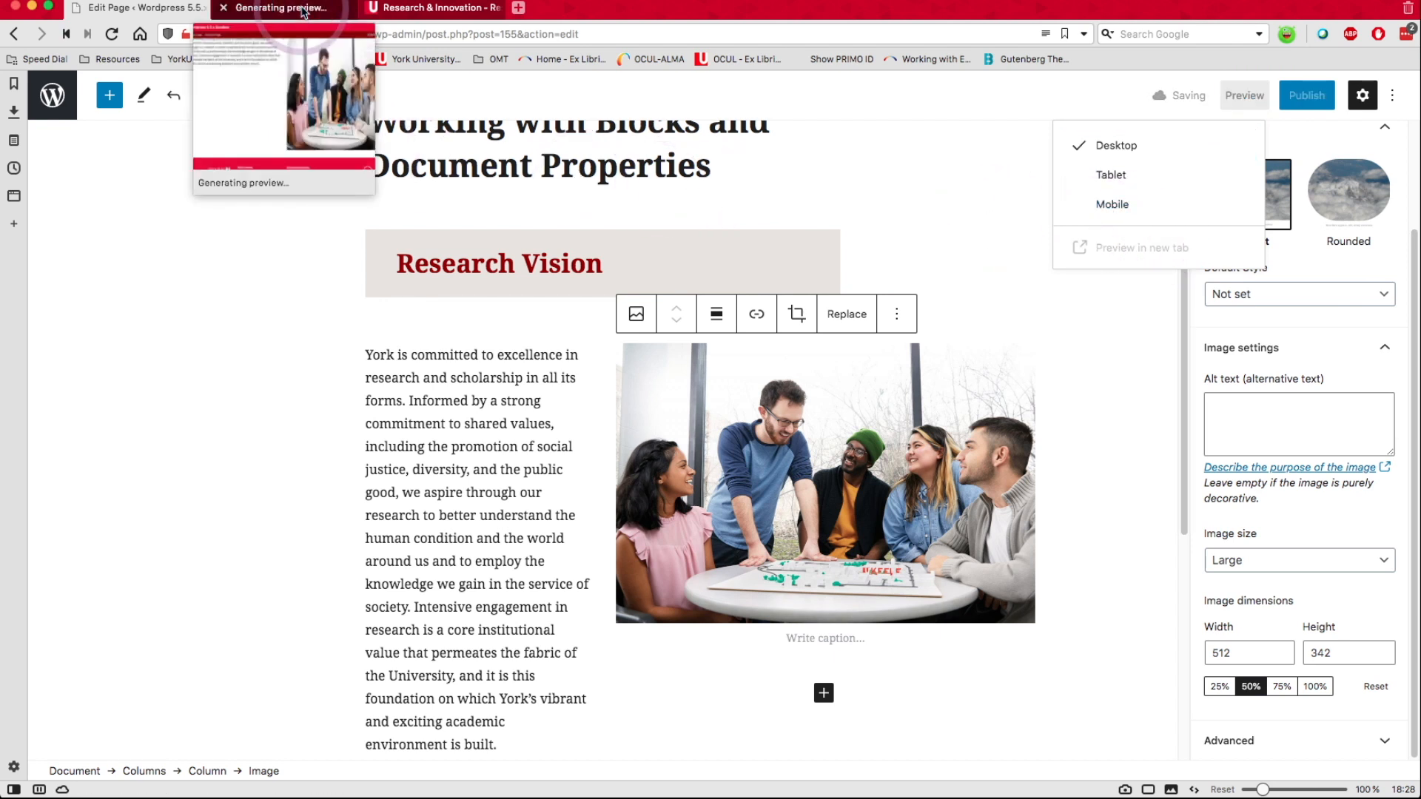
pyautogui.click(303, 10)
pyautogui.click(733, 428)
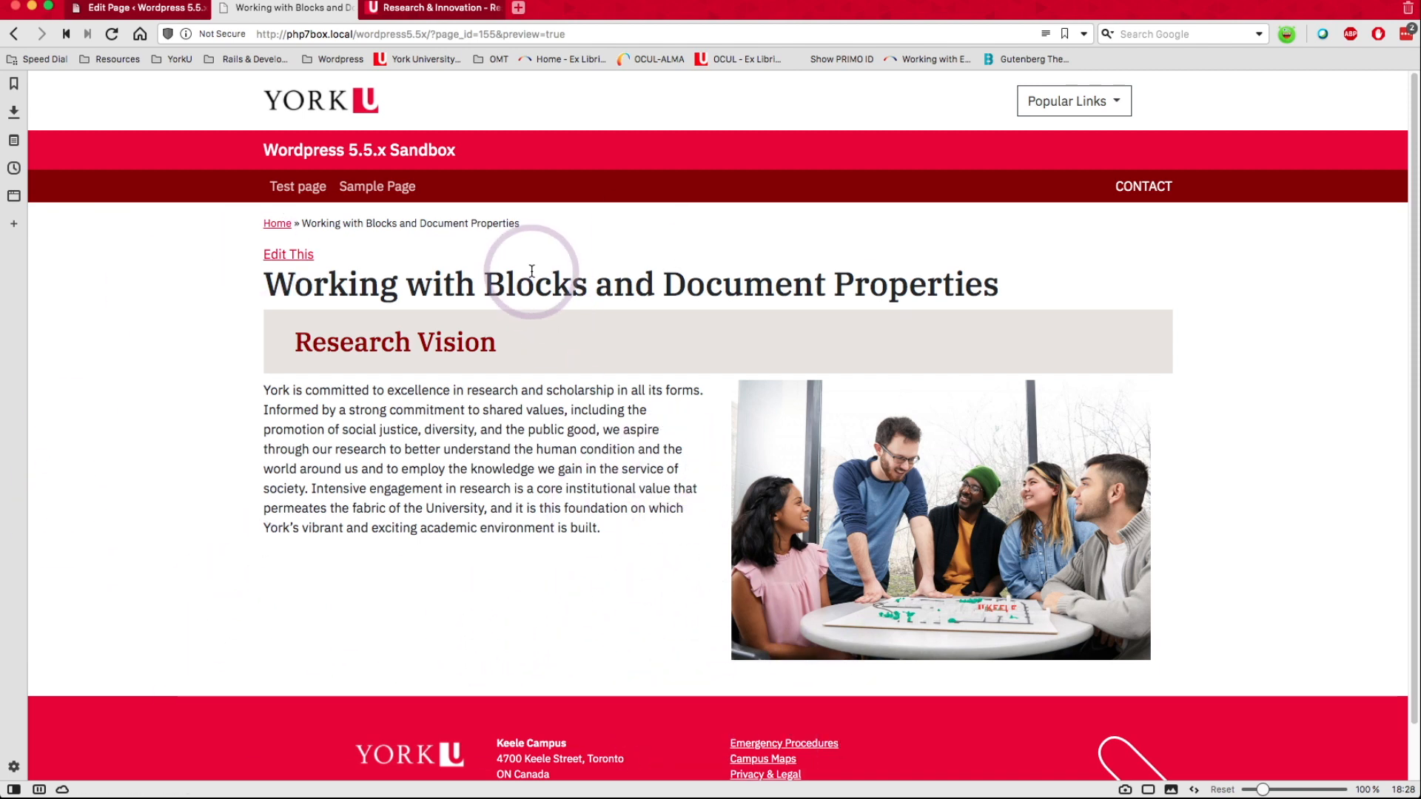
# - Switch to the Research & Innovation site and copy the Job Spotlight heading together with its paragraph
pyautogui.click(439, 13)
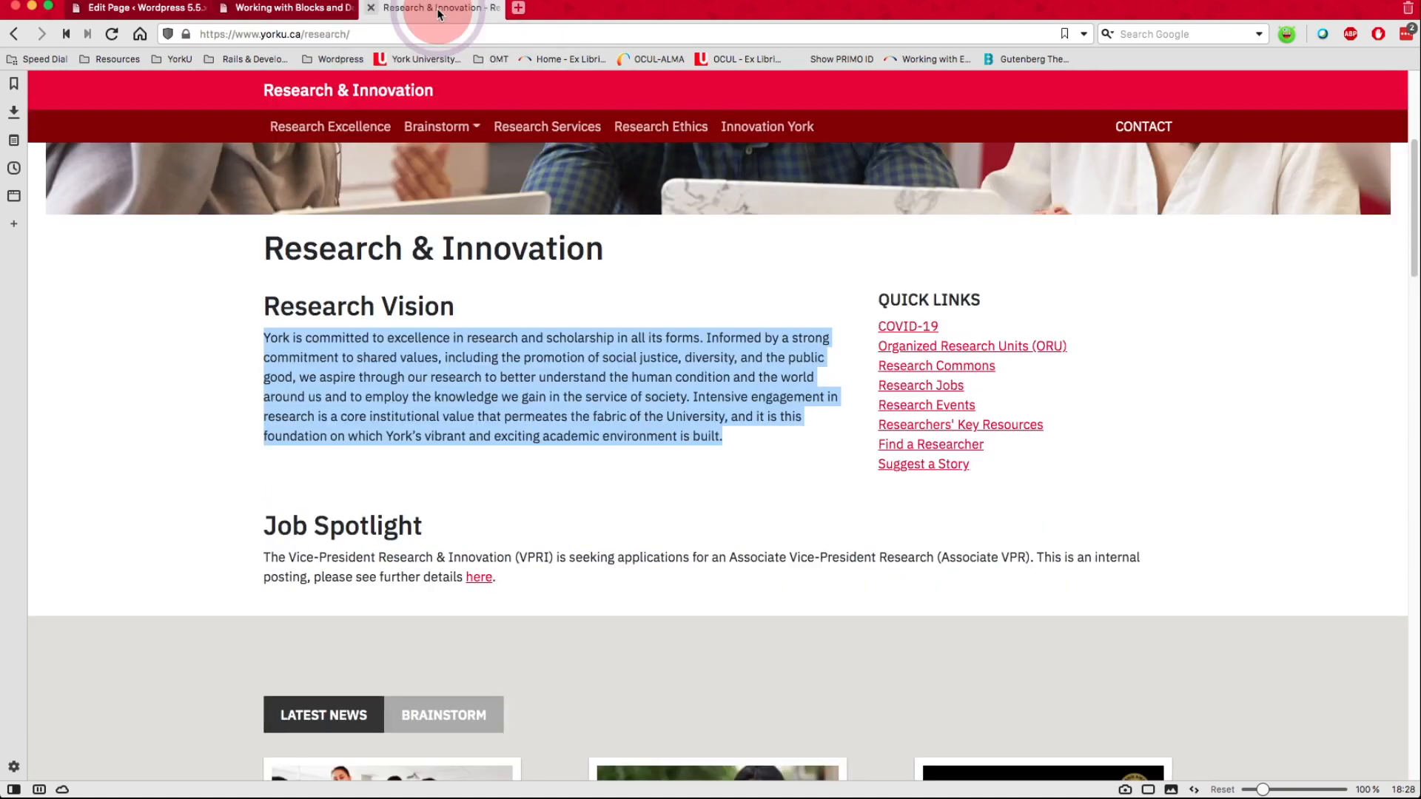
pyautogui.scroll(-1, 303, 574)
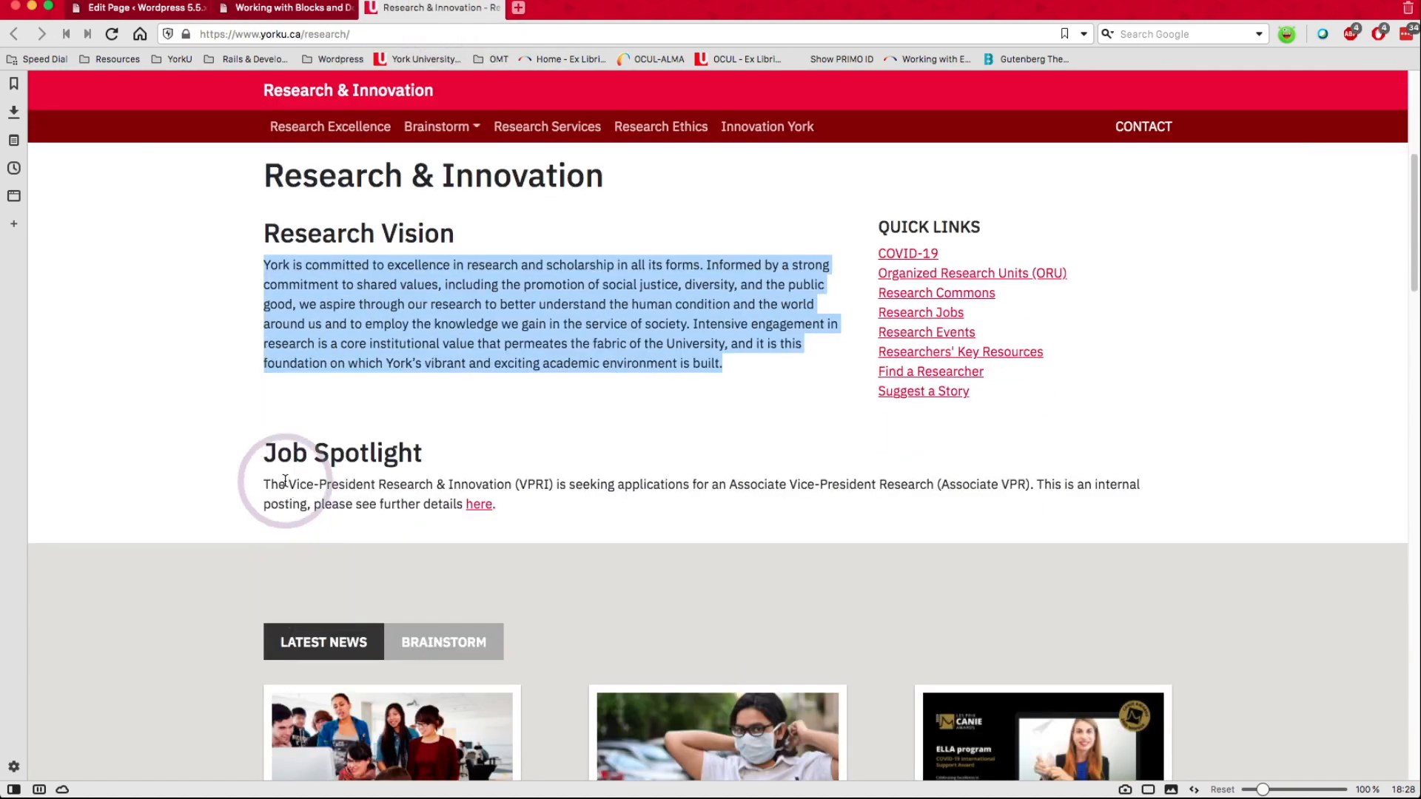
pyautogui.moveTo(263, 450); pyautogui.dragTo(542, 511)
pyautogui.rightClick(475, 488)
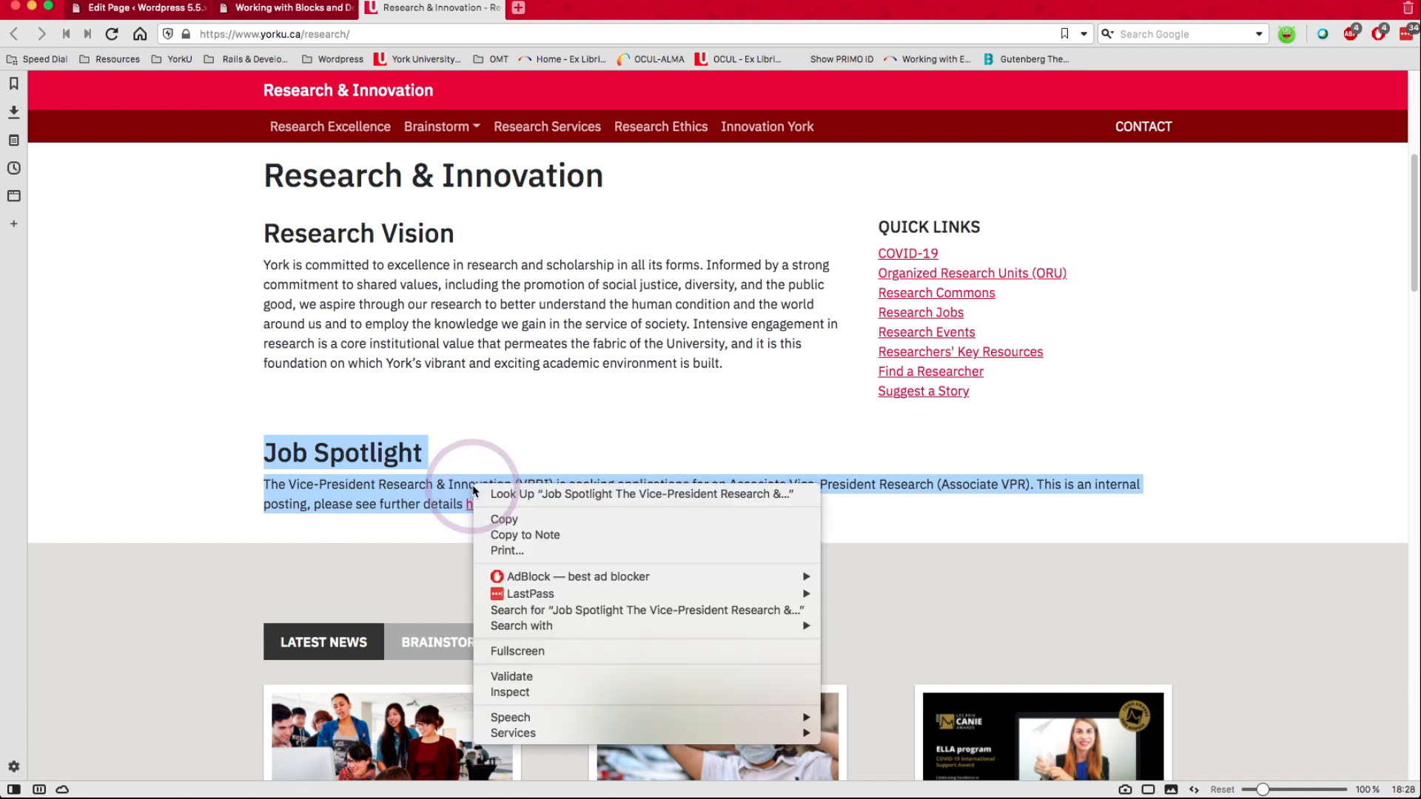
pyautogui.click(504, 520)
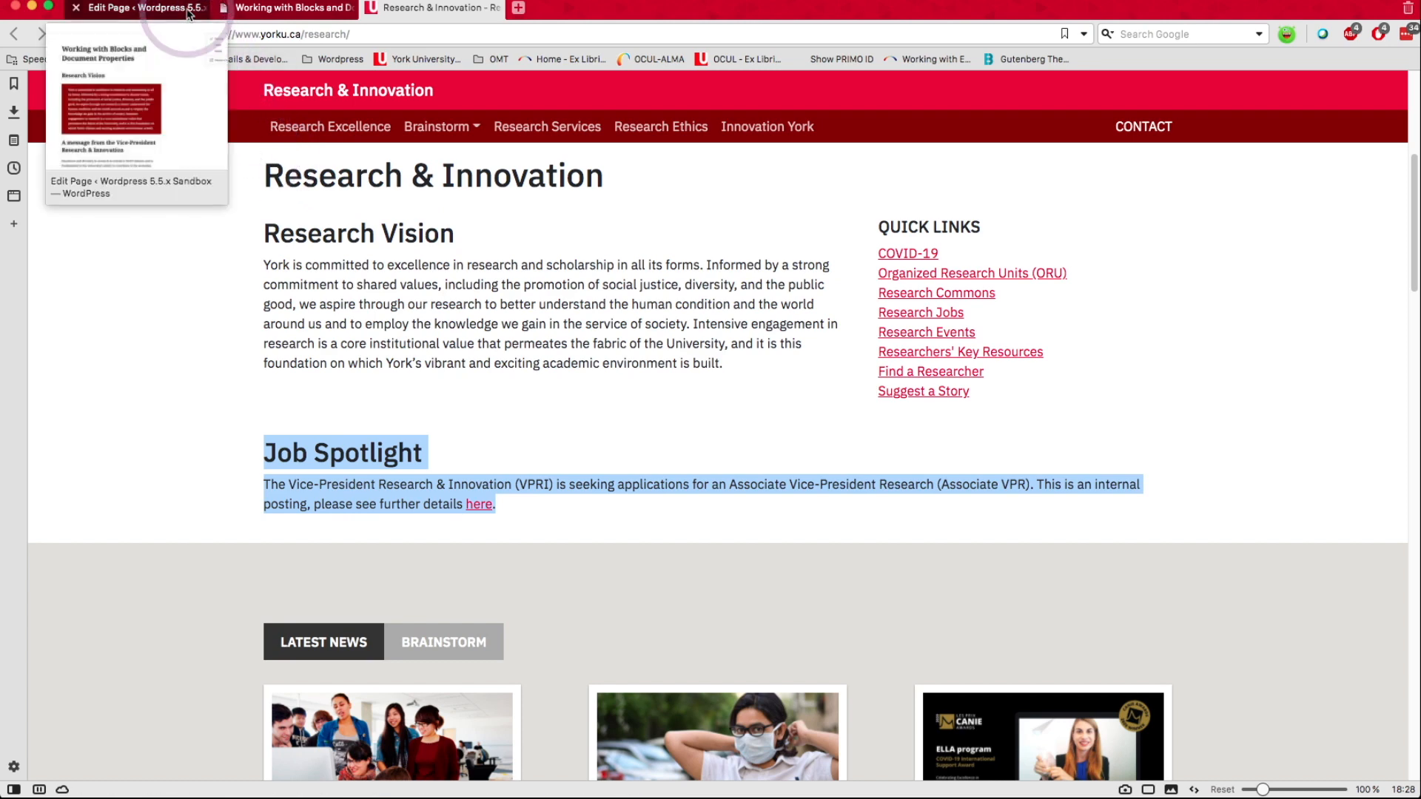
# - Return to the page editor and paste the copied Job Spotlight heading and paragraph into a new block below the columns
pyautogui.click(189, 13)
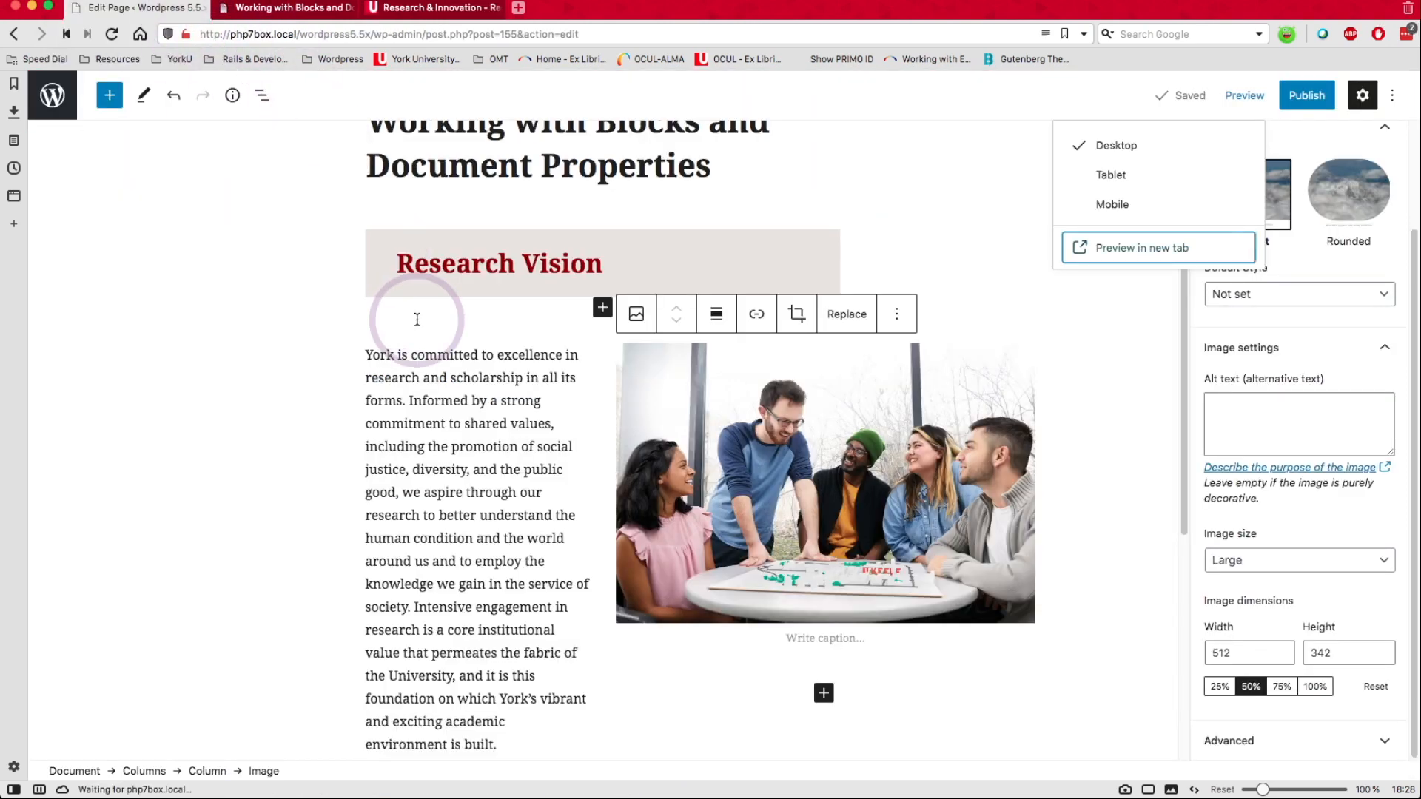
pyautogui.scroll(-5, 413, 307)
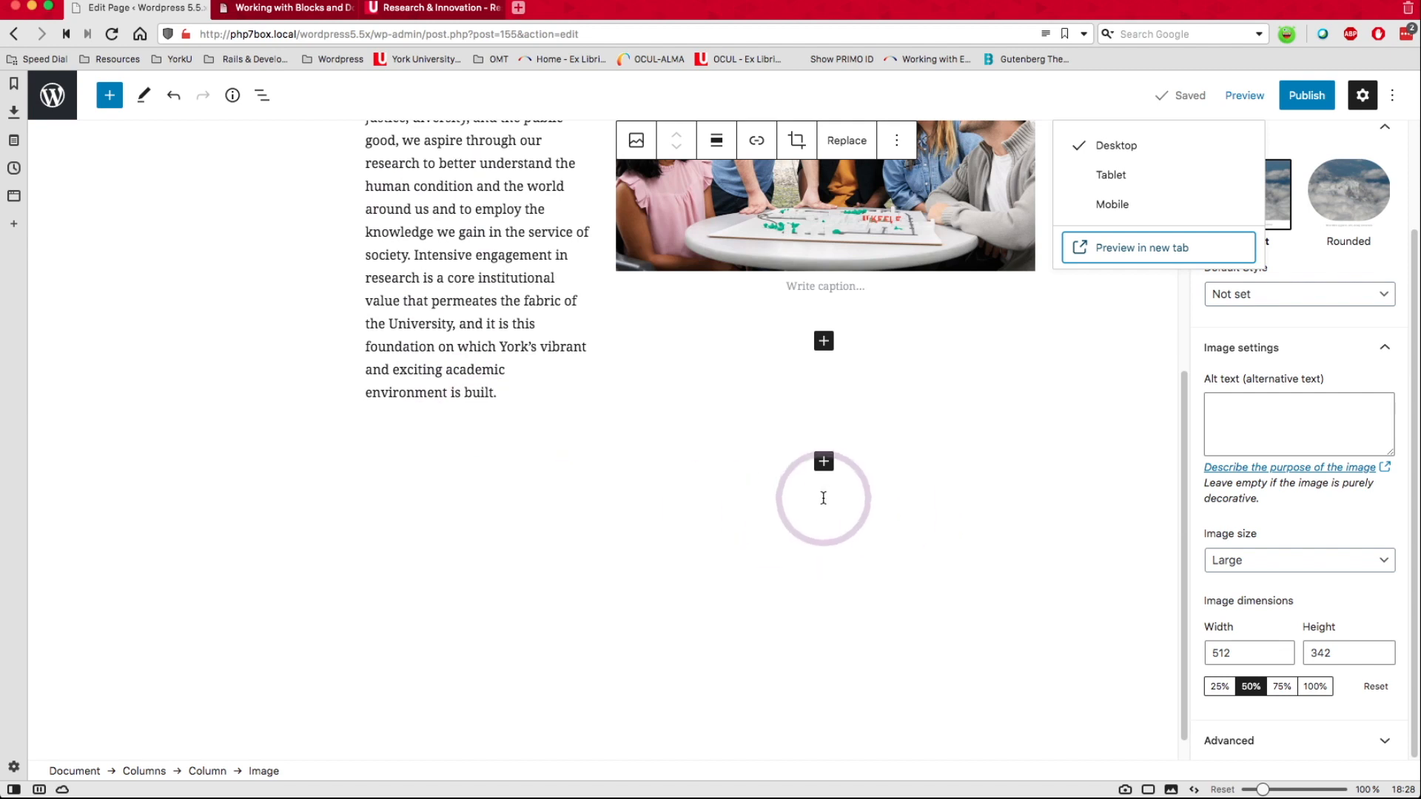
pyautogui.click(715, 460)
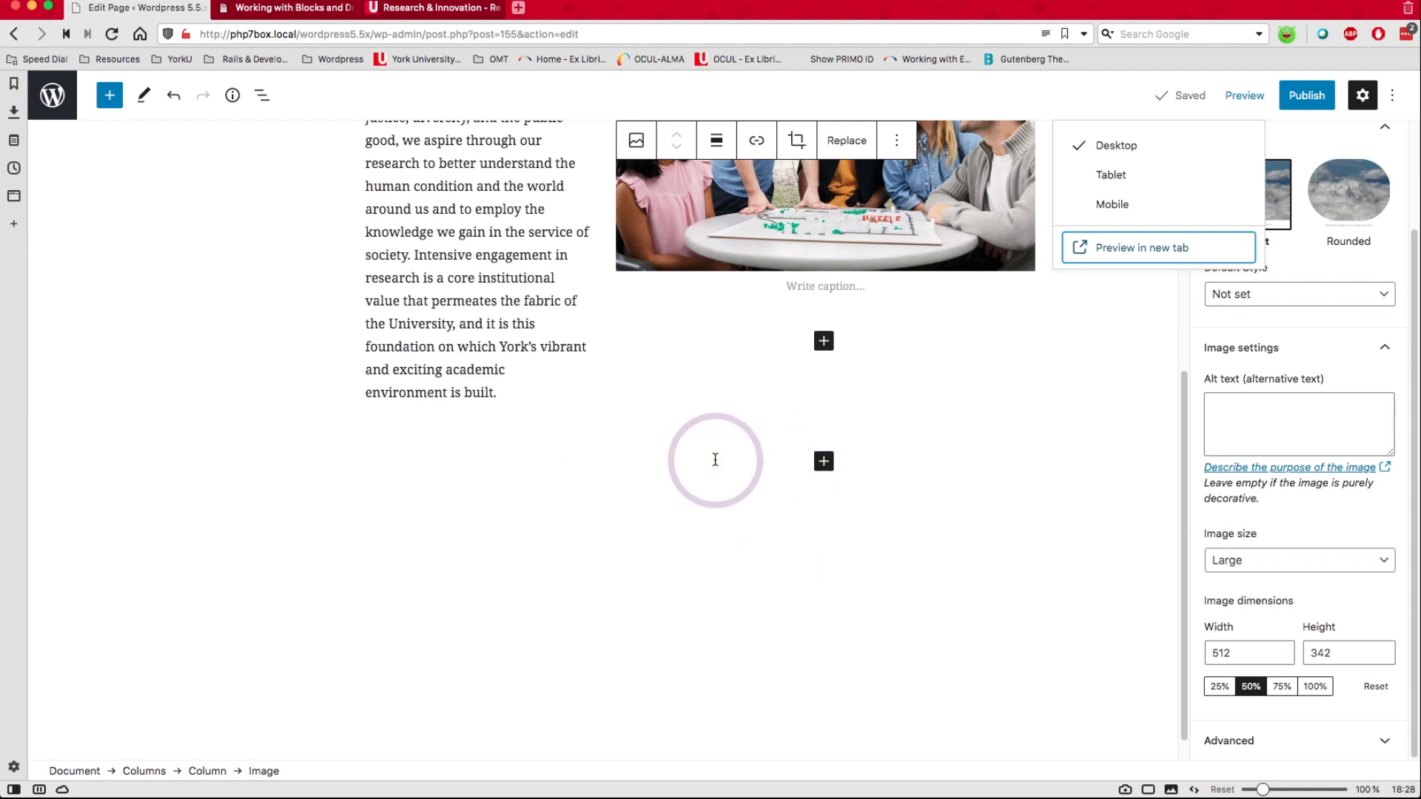
pyautogui.click(373, 460)
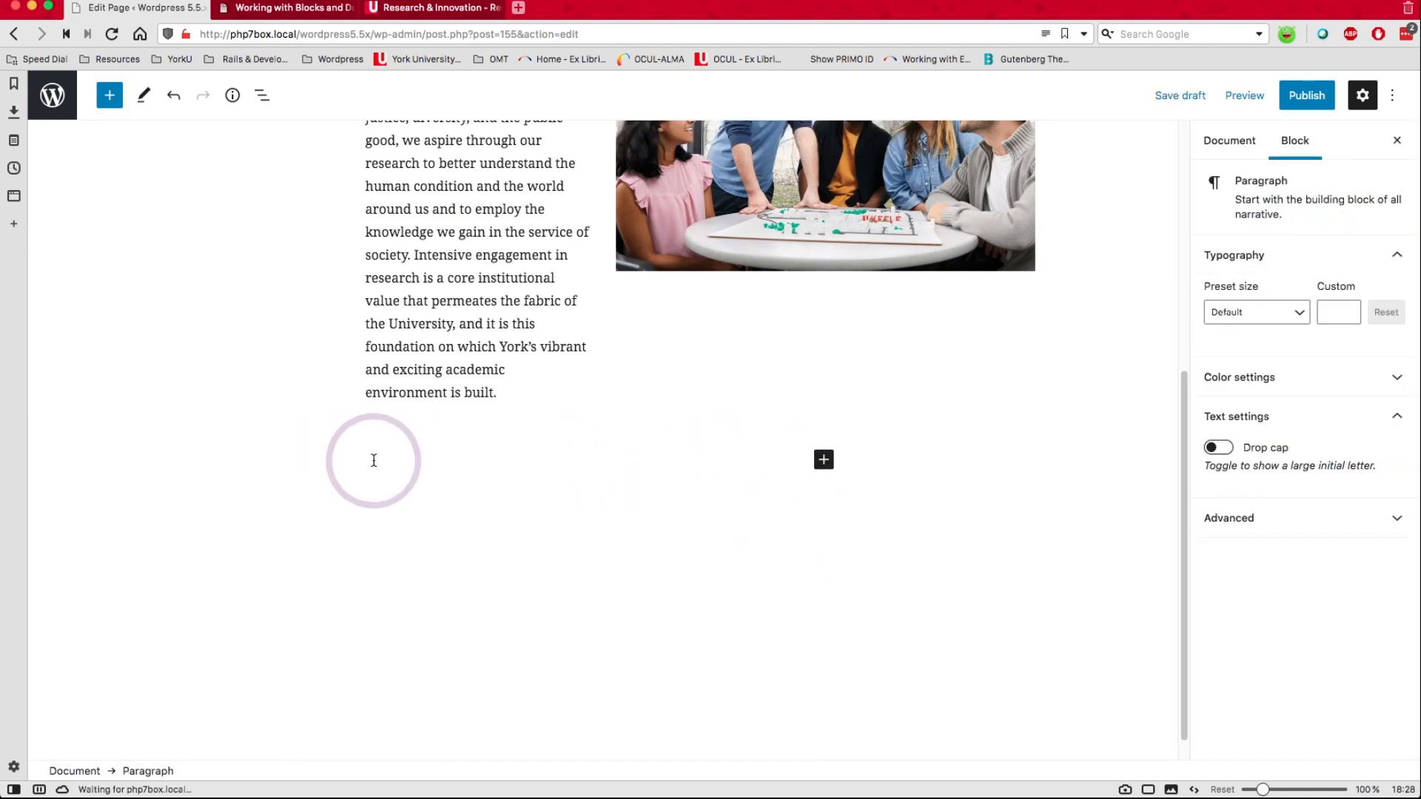
pyautogui.rightClick(373, 462)
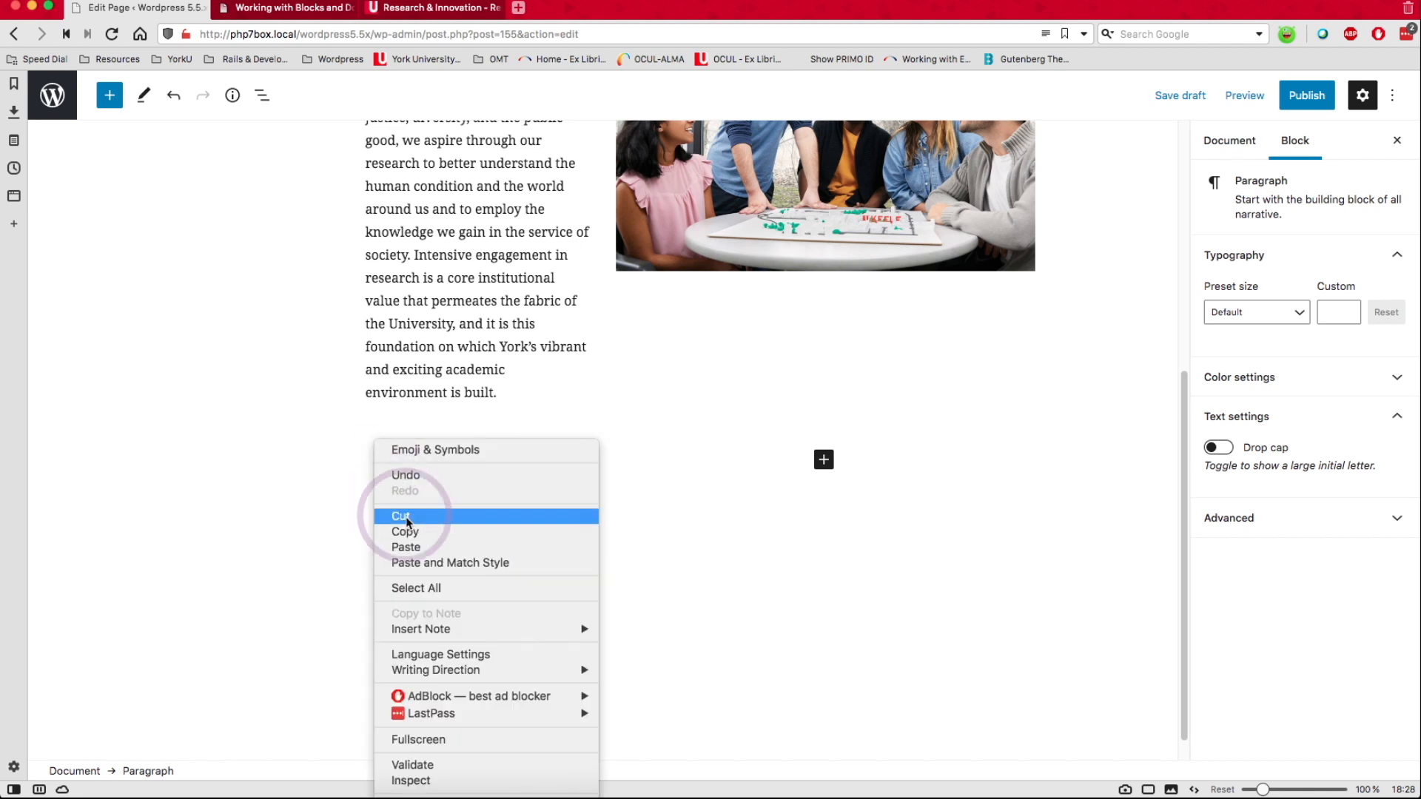
pyautogui.click(419, 545)
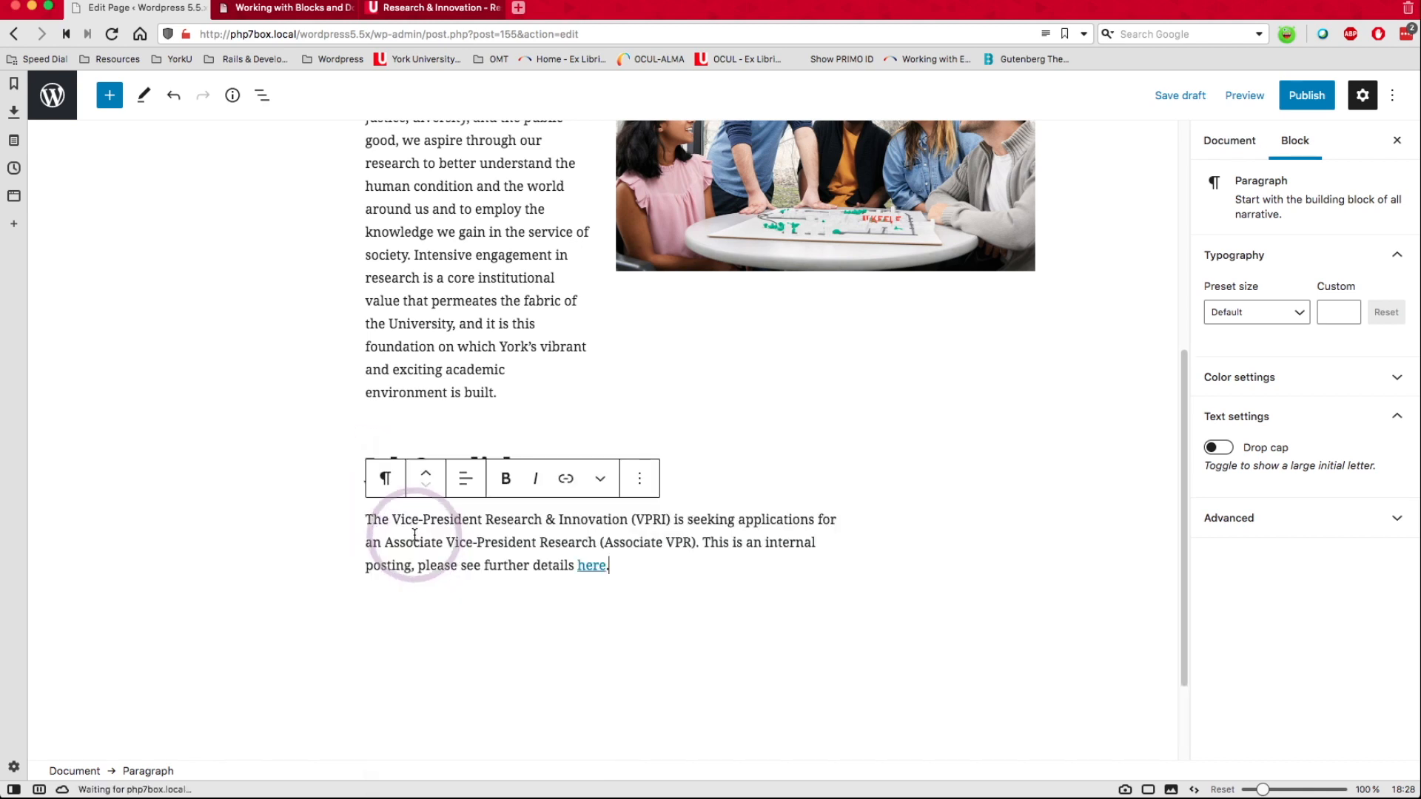
pyautogui.click(904, 666)
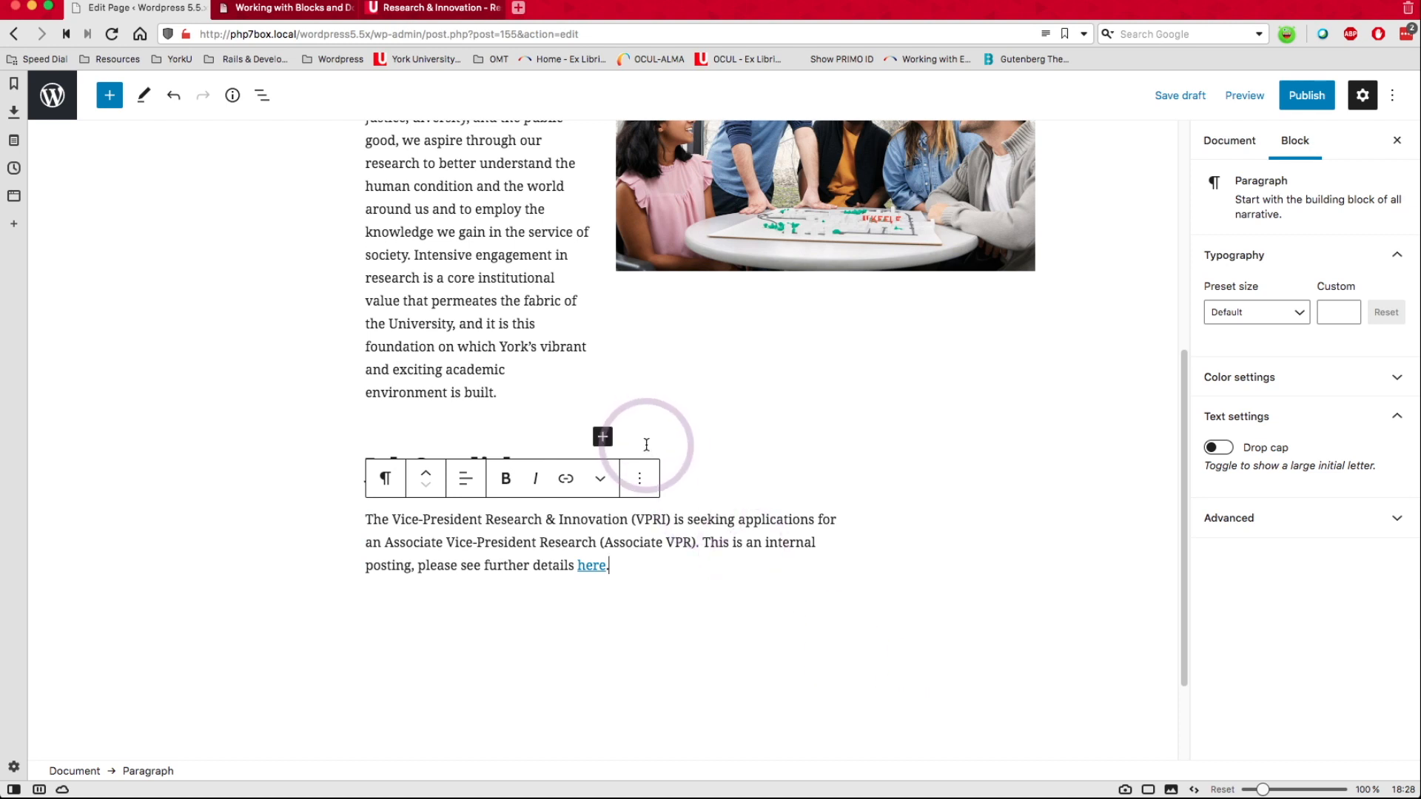
pyautogui.press('Escape')
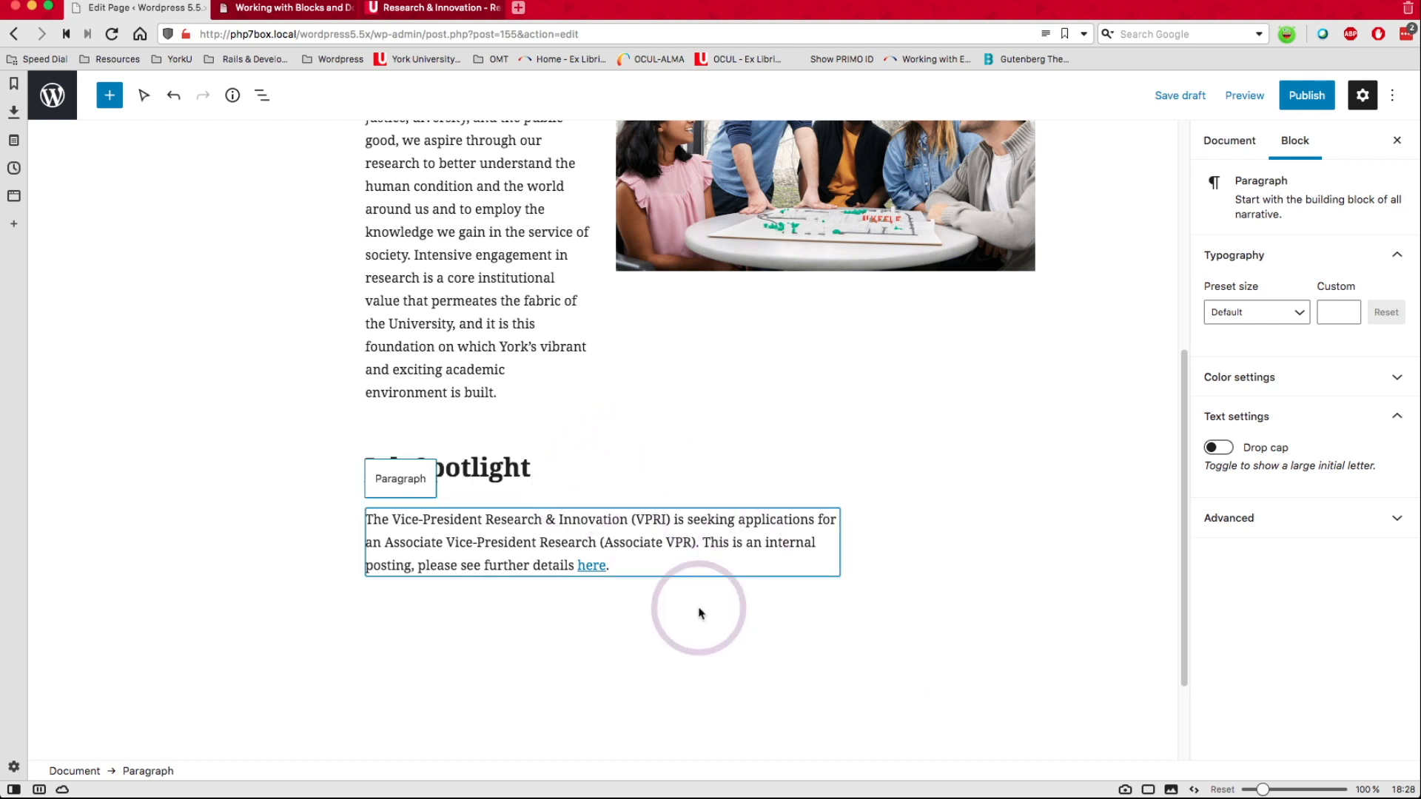
# - Examine the arrangement of blocks on the page, from the Research Vision heading and columns to the Job Spotlight section
pyautogui.click(310, 407)
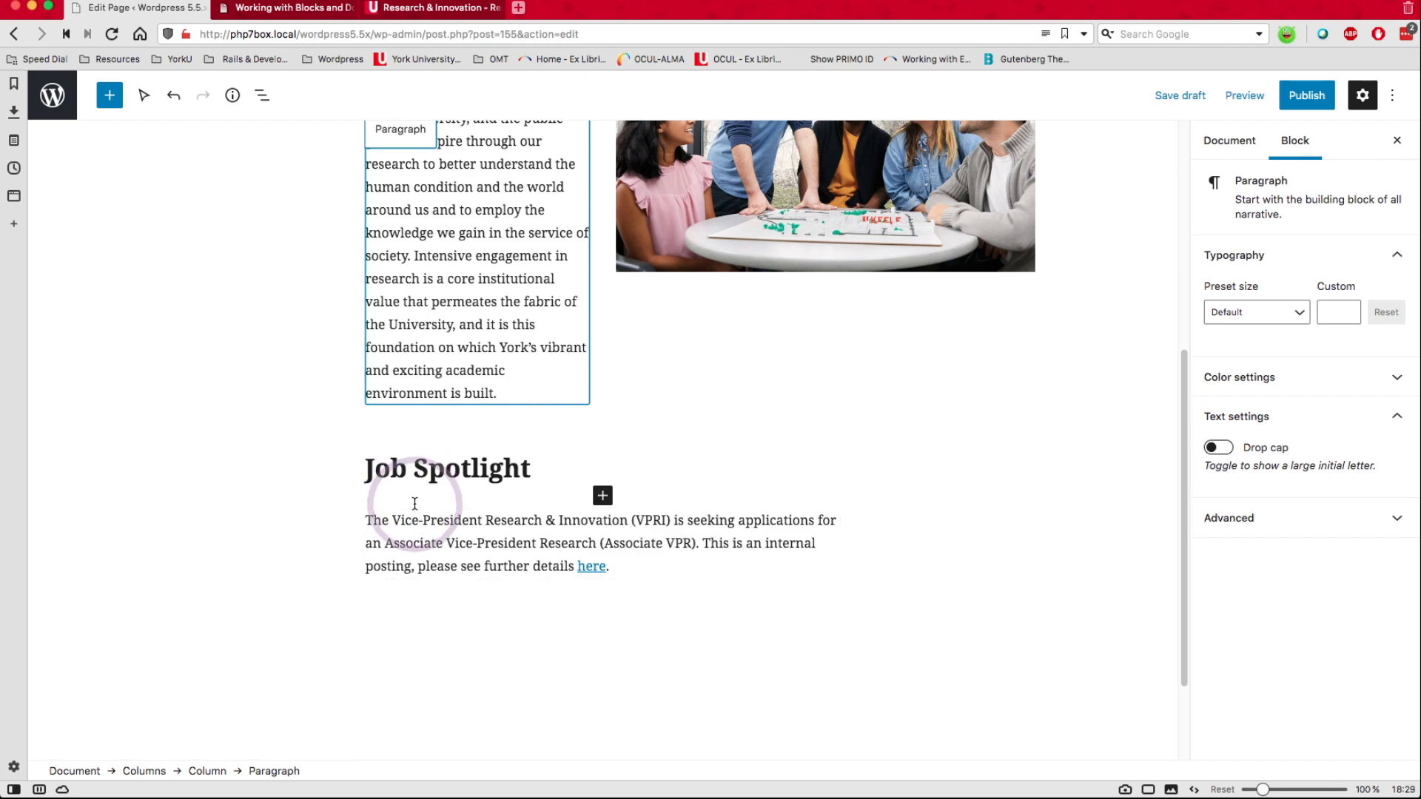
pyautogui.scroll(5, 465, 339)
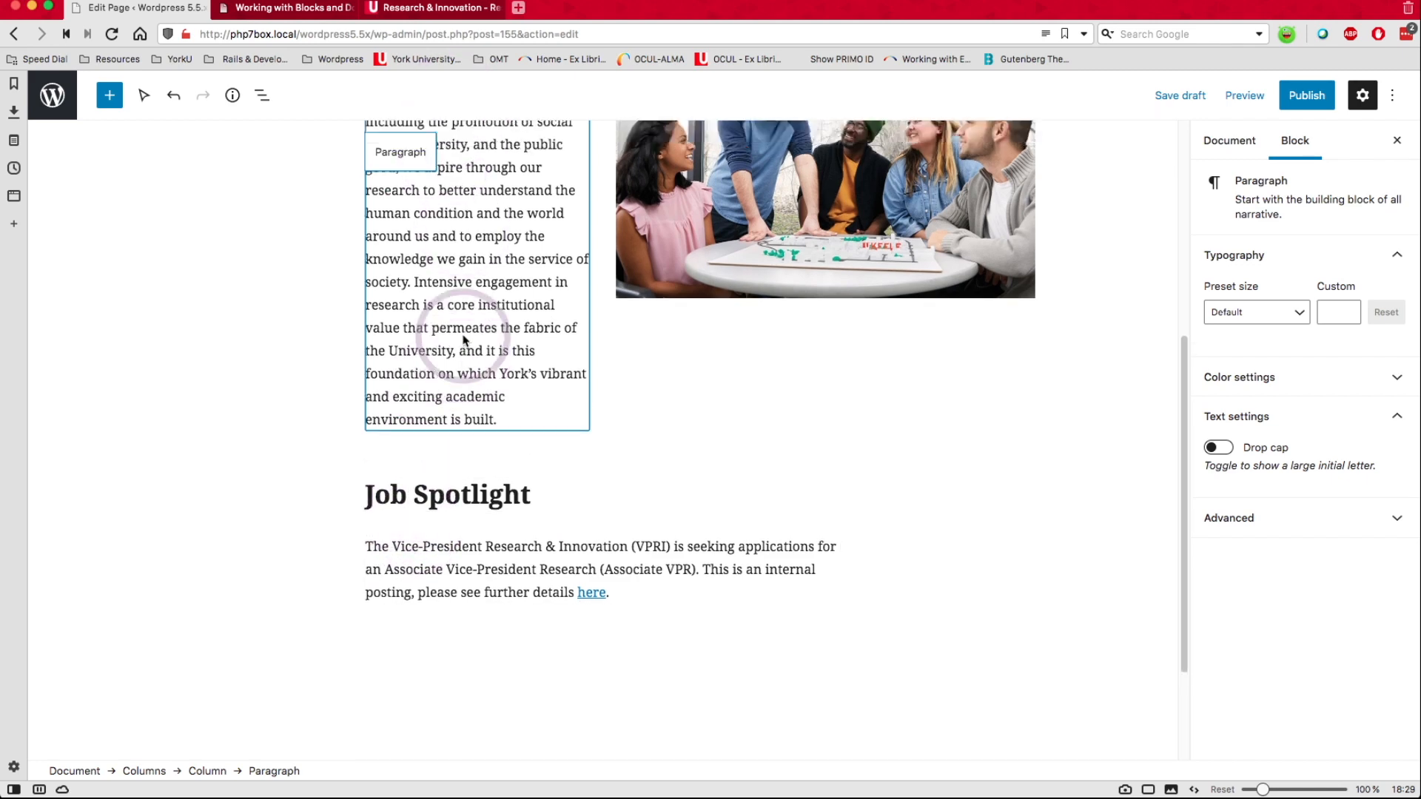
pyautogui.scroll(3, 465, 339)
pyautogui.scroll(-8, 466, 339)
pyautogui.scroll(2, 466, 339)
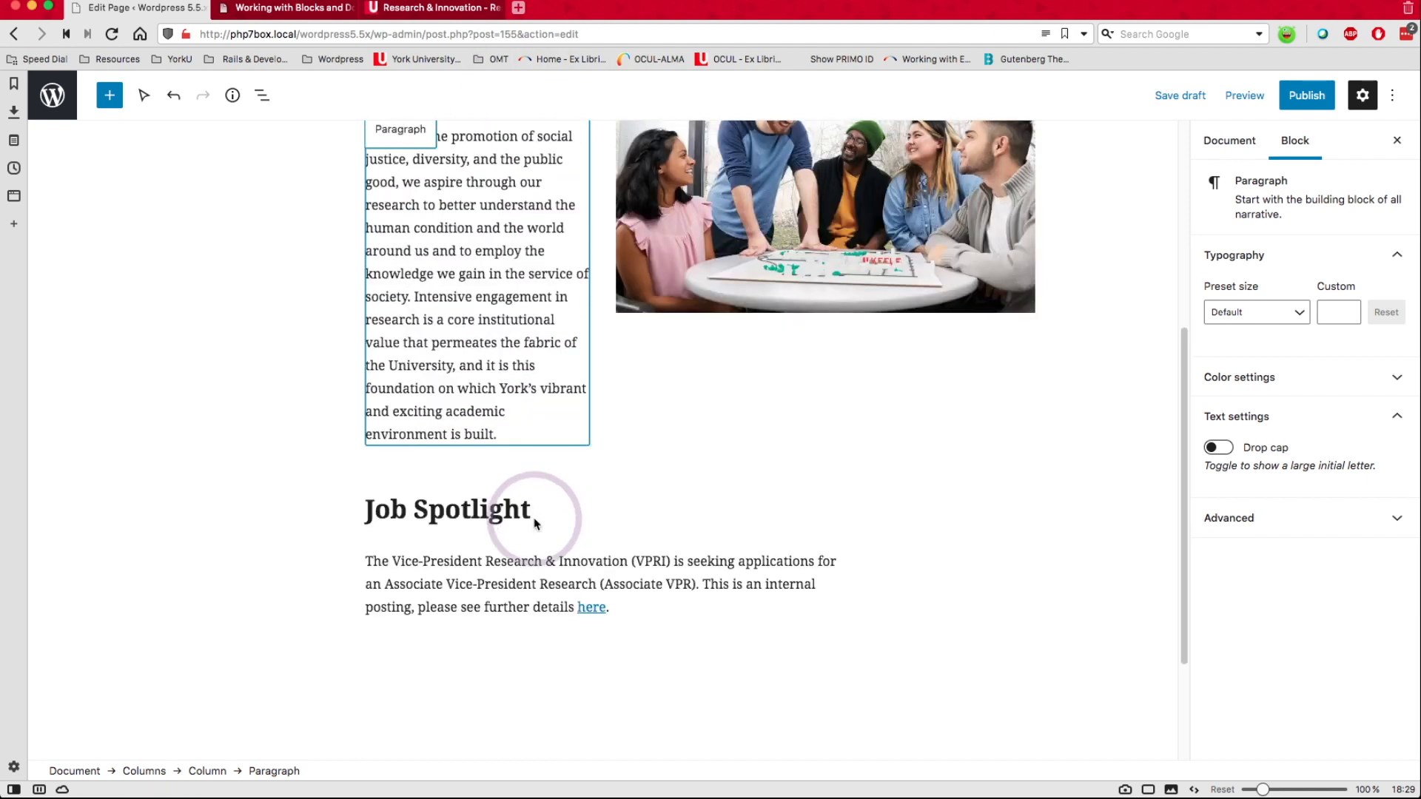
pyautogui.click(476, 592)
pyautogui.scroll(1, 655, 496)
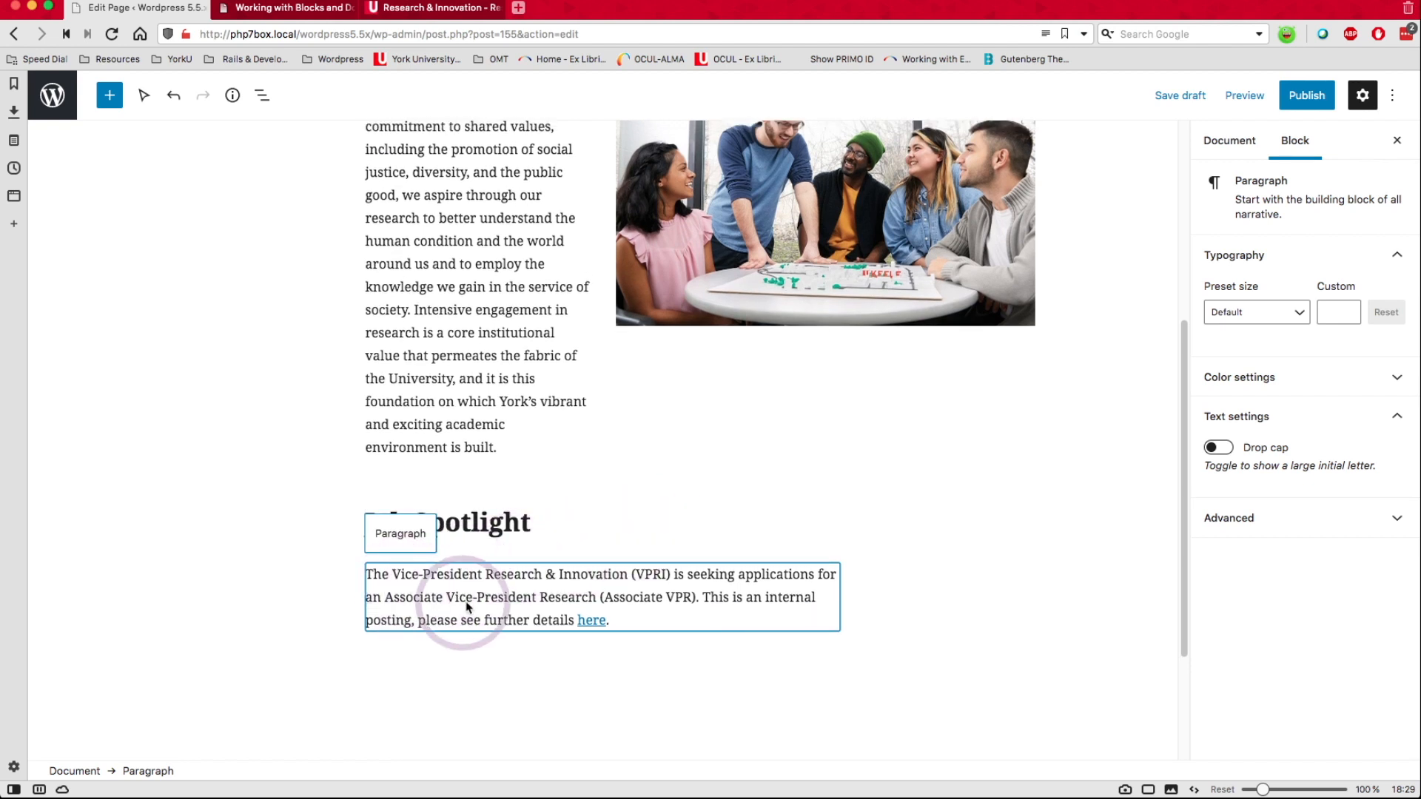
pyautogui.scroll(5, 474, 444)
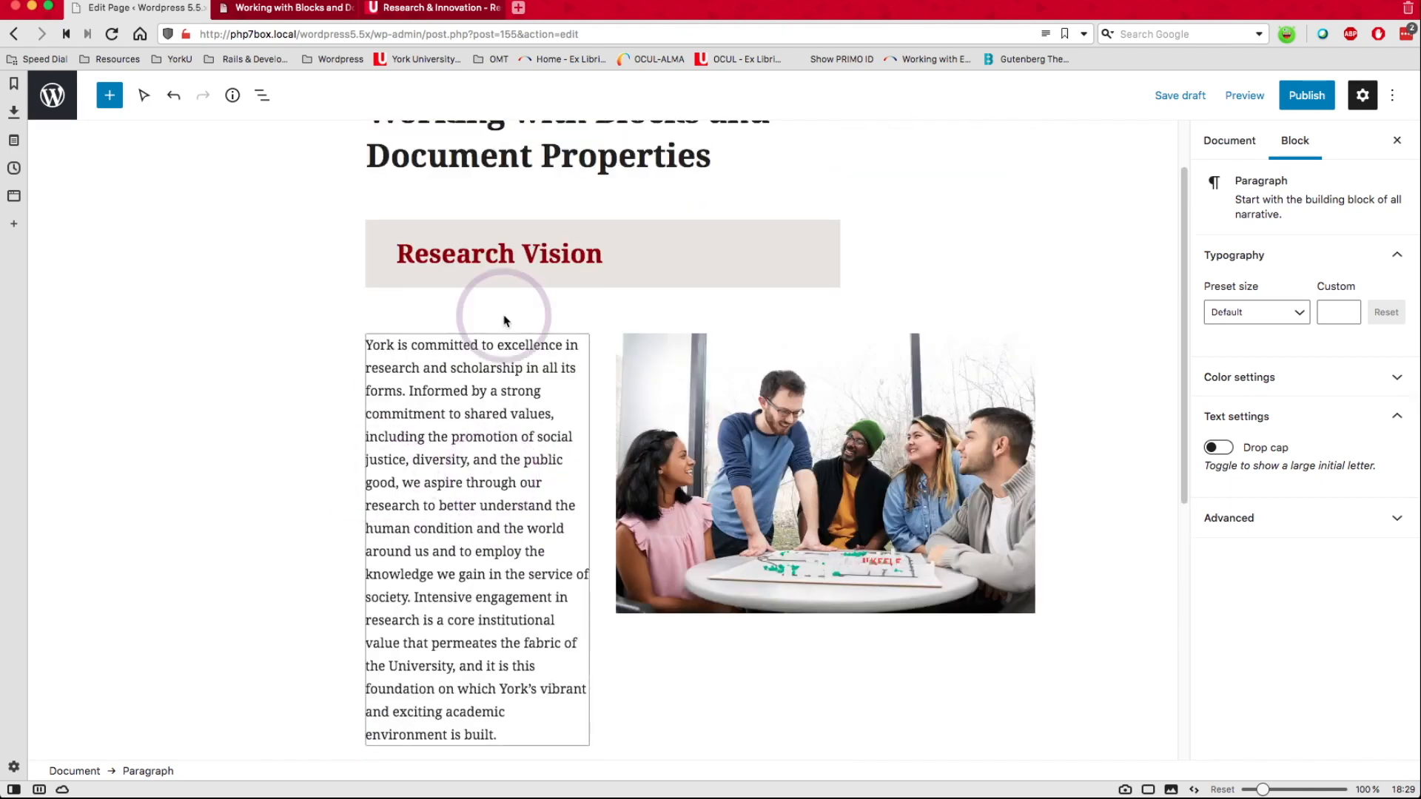
pyautogui.scroll(-2, 439, 497)
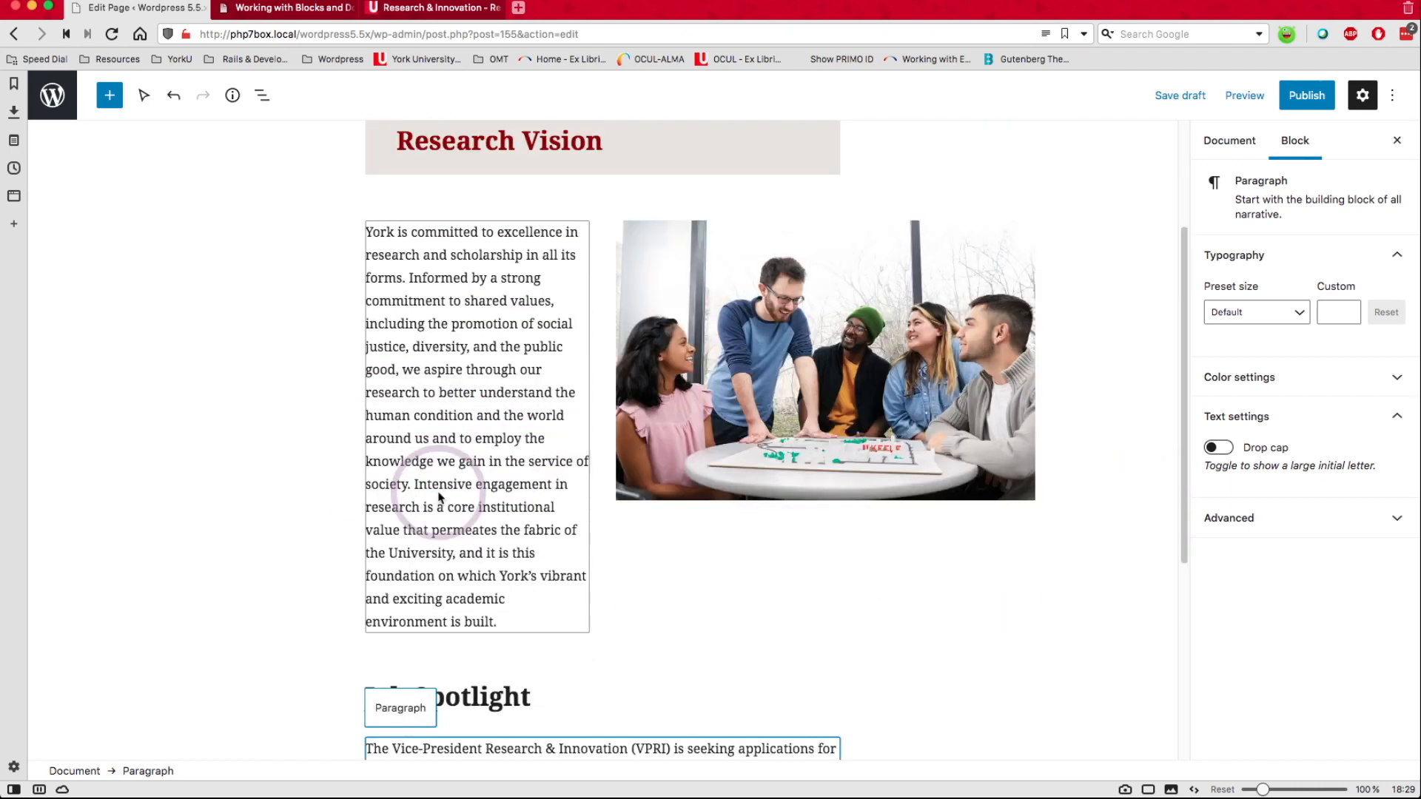
pyautogui.scroll(-1, 439, 498)
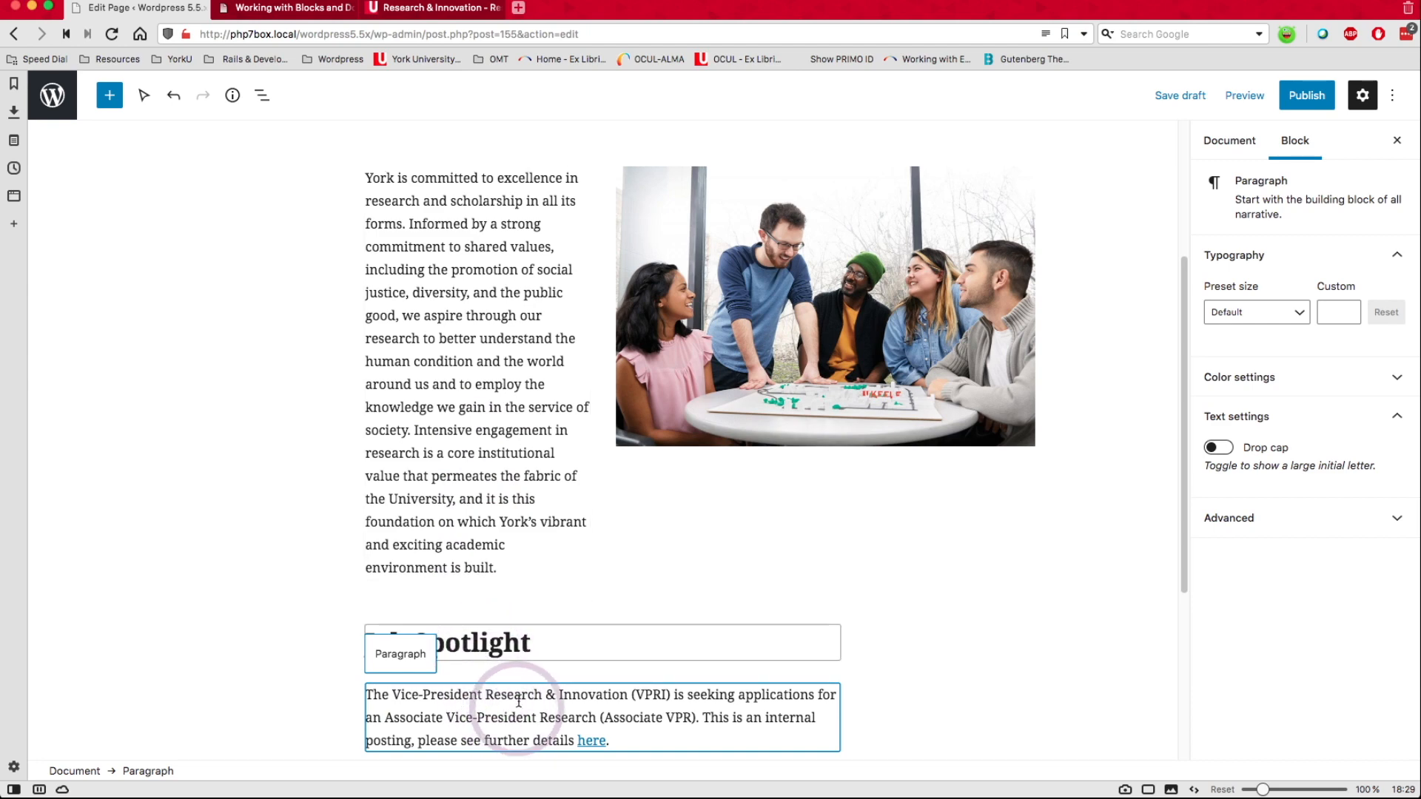
pyautogui.scroll(4, 489, 666)
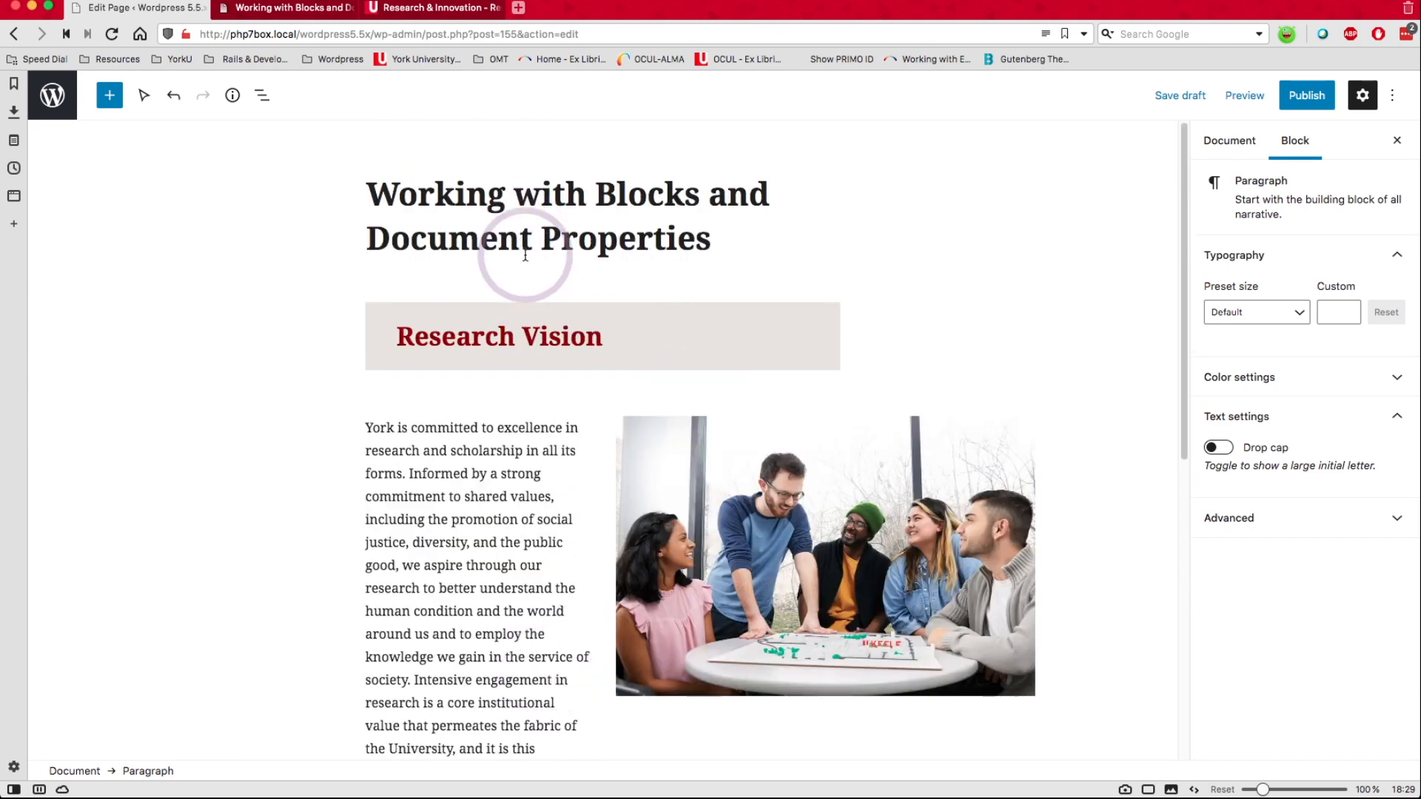
# - Switch to the Edit tool and move the Job Spotlight heading up above the Research Vision heading
pyautogui.scroll(-6, 473, 562)
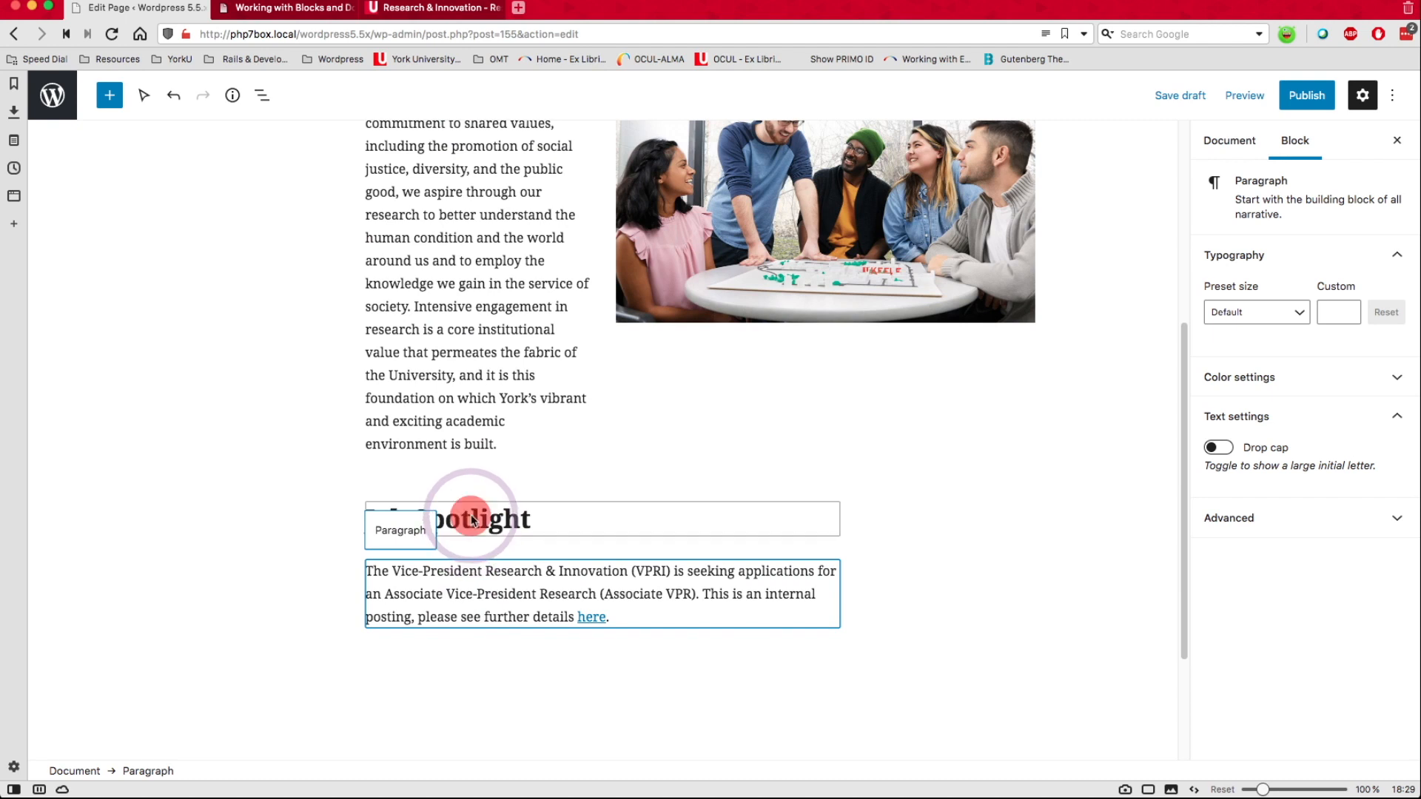
pyautogui.click(469, 527)
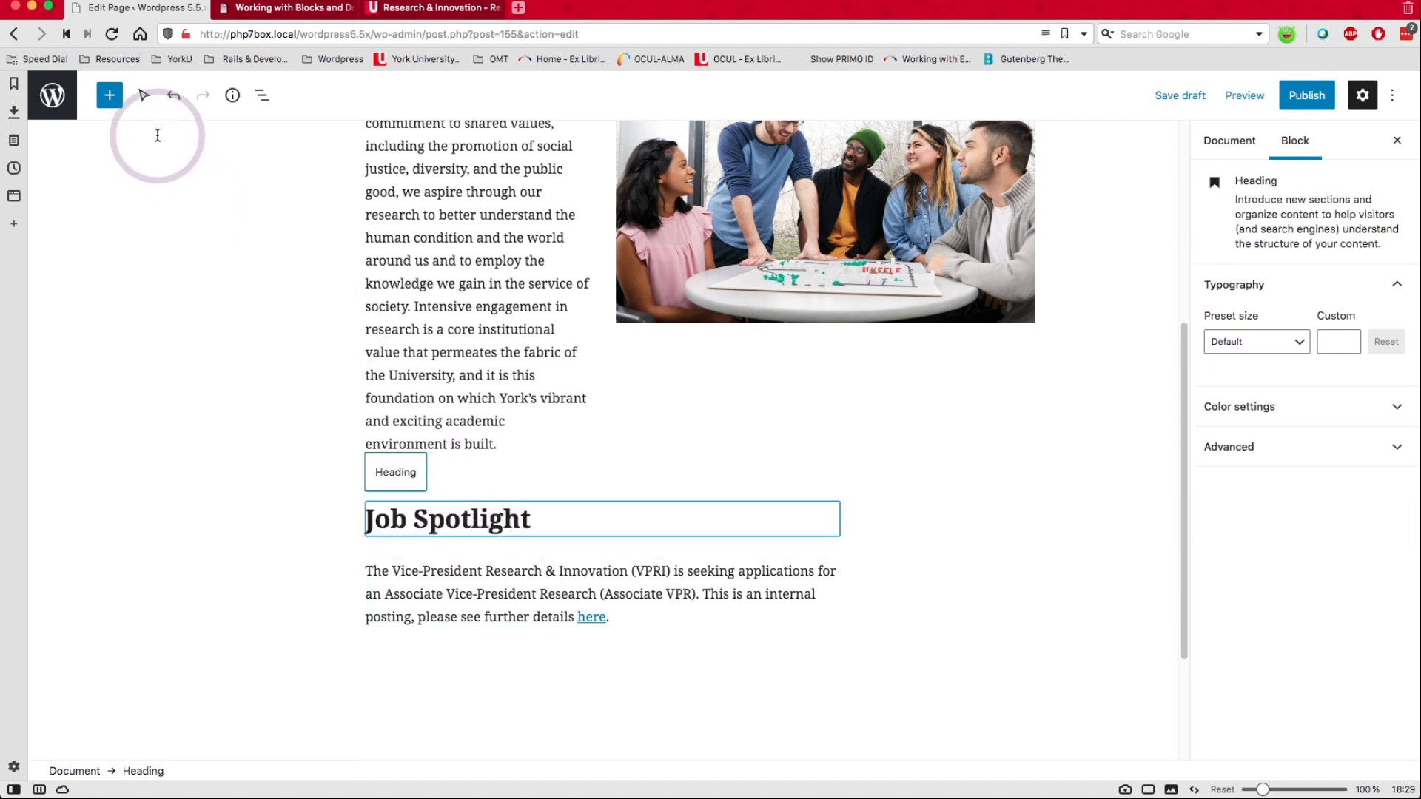
pyautogui.click(143, 95)
pyautogui.click(164, 143)
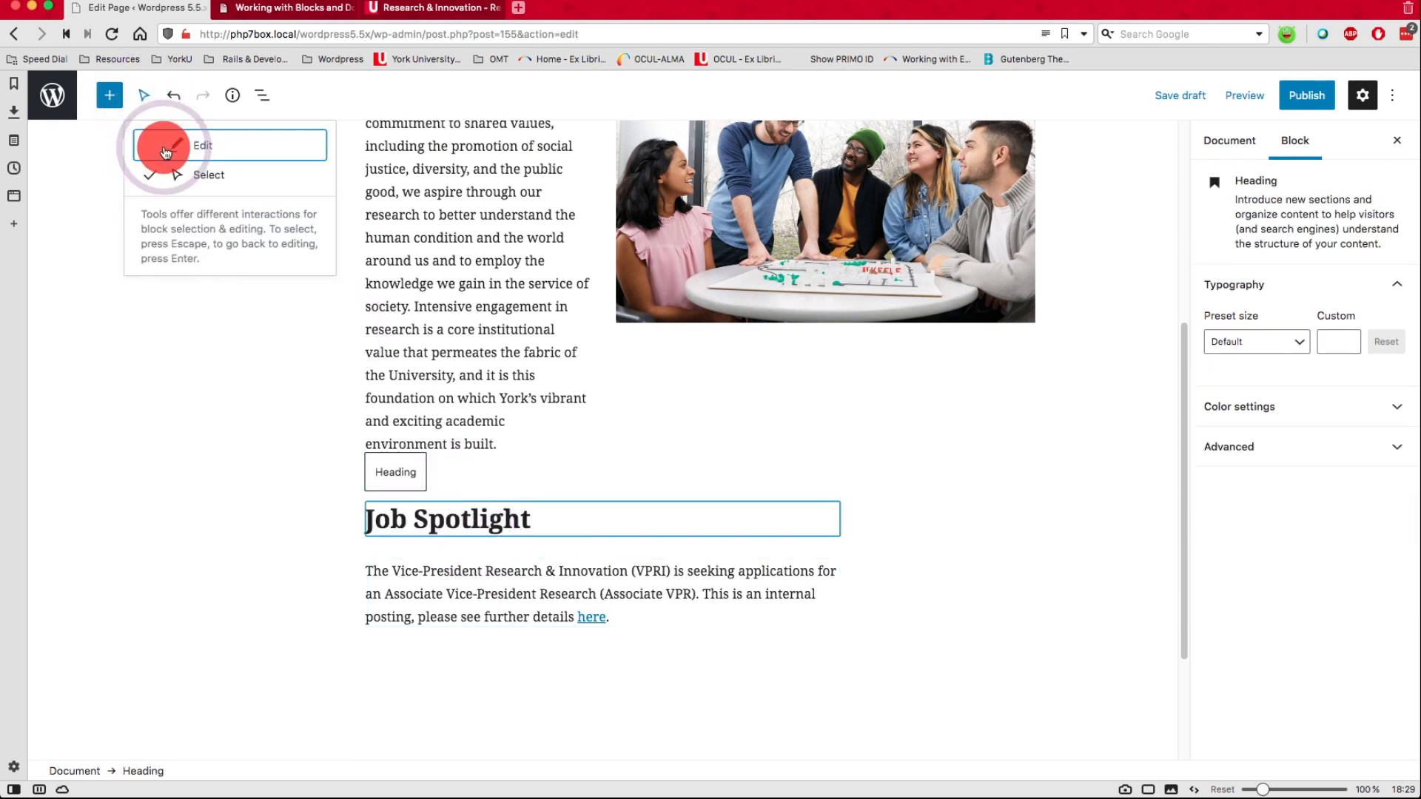
pyautogui.click(480, 533)
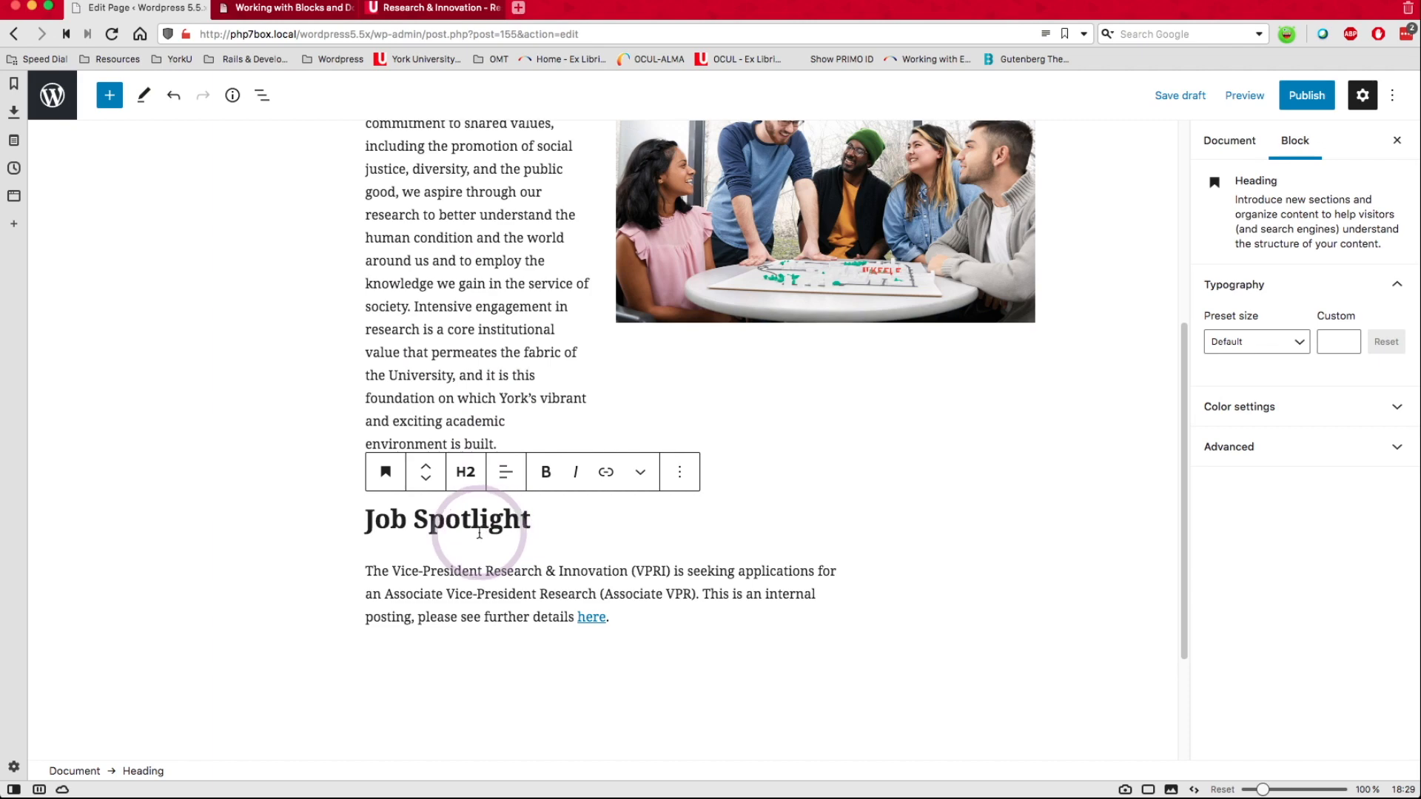
pyautogui.click(427, 472)
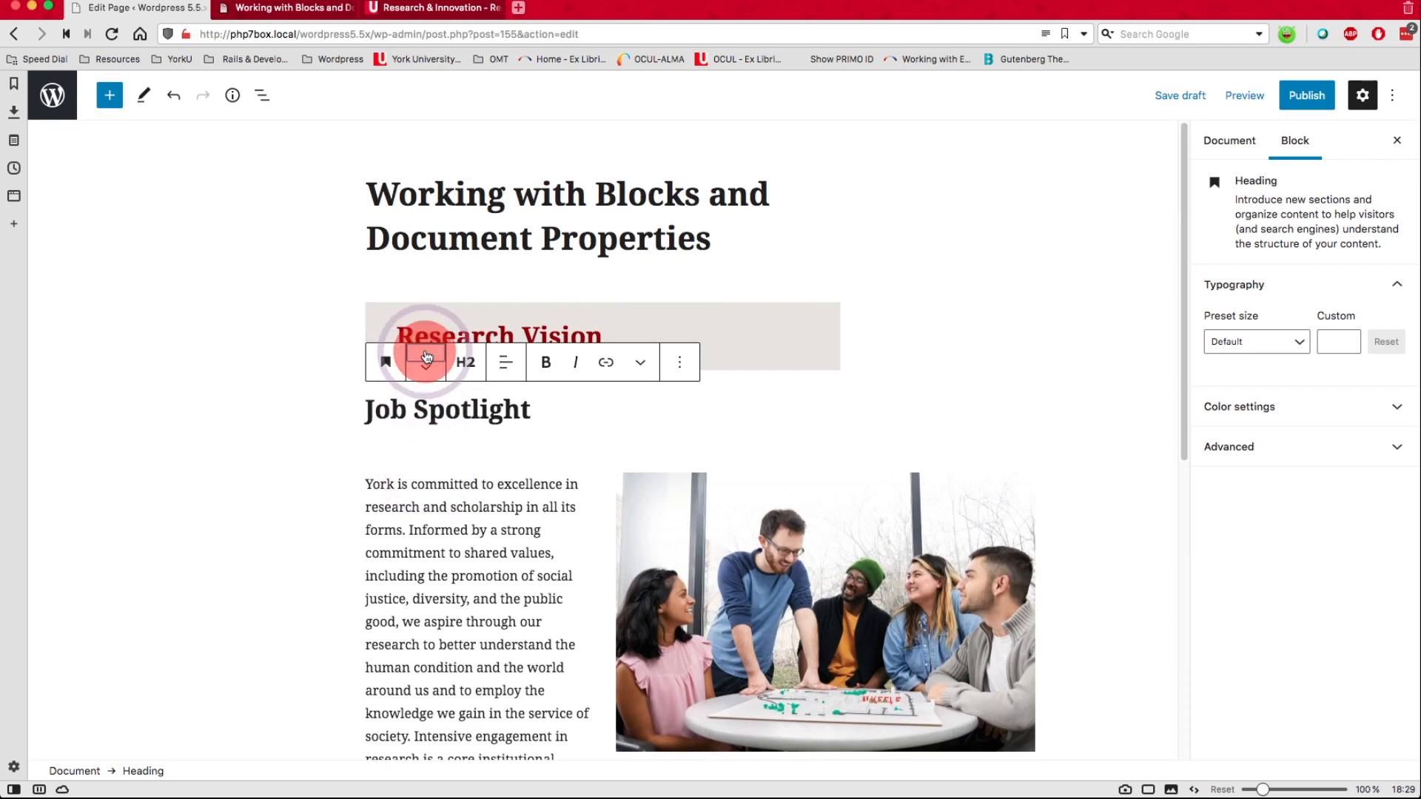
pyautogui.click(427, 358)
# - Move the Vice-President Research & Innovation paragraph up so it sits directly beneath the Job Spotlight heading
pyautogui.scroll(-3, 425, 518)
pyautogui.scroll(3, 426, 538)
pyautogui.scroll(-5, 431, 555)
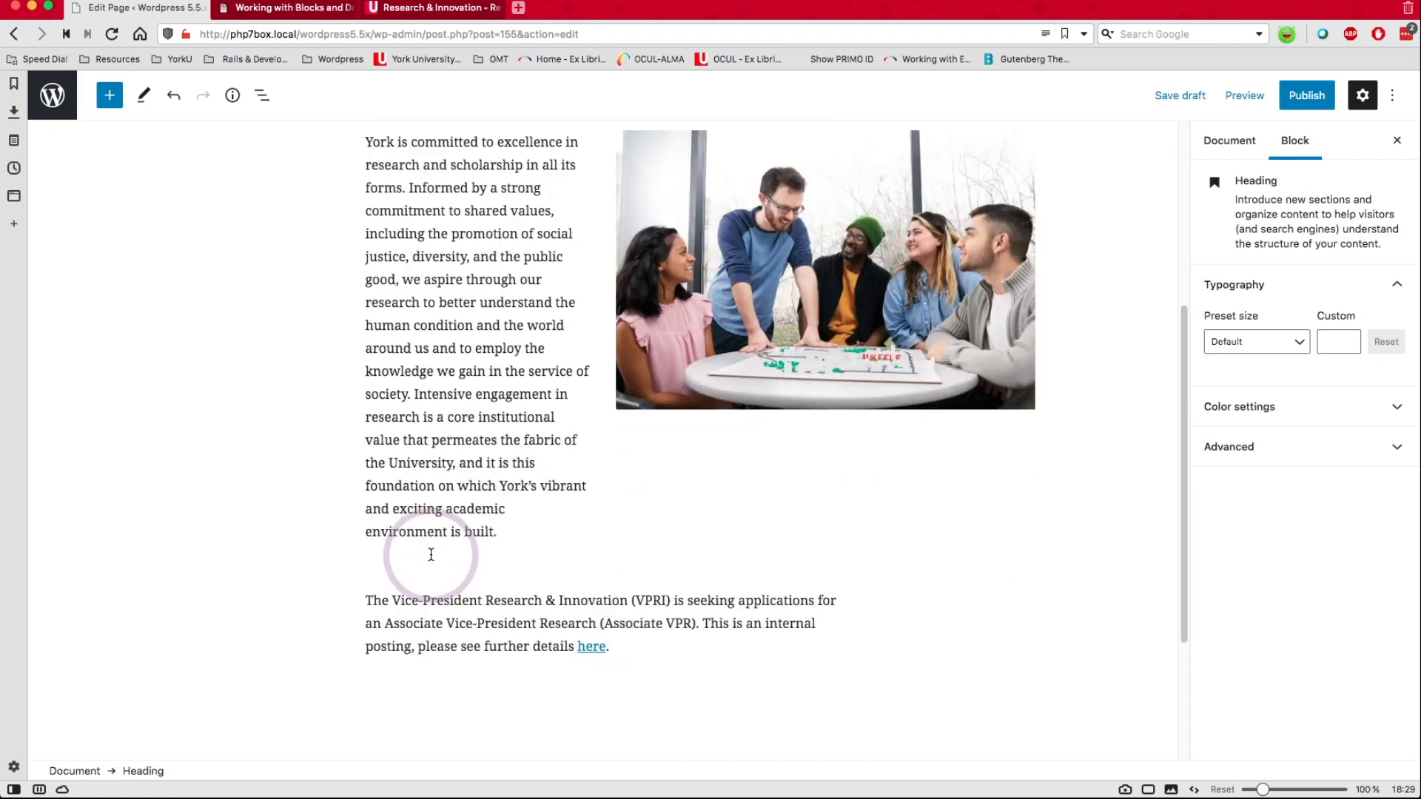
pyautogui.click(424, 621)
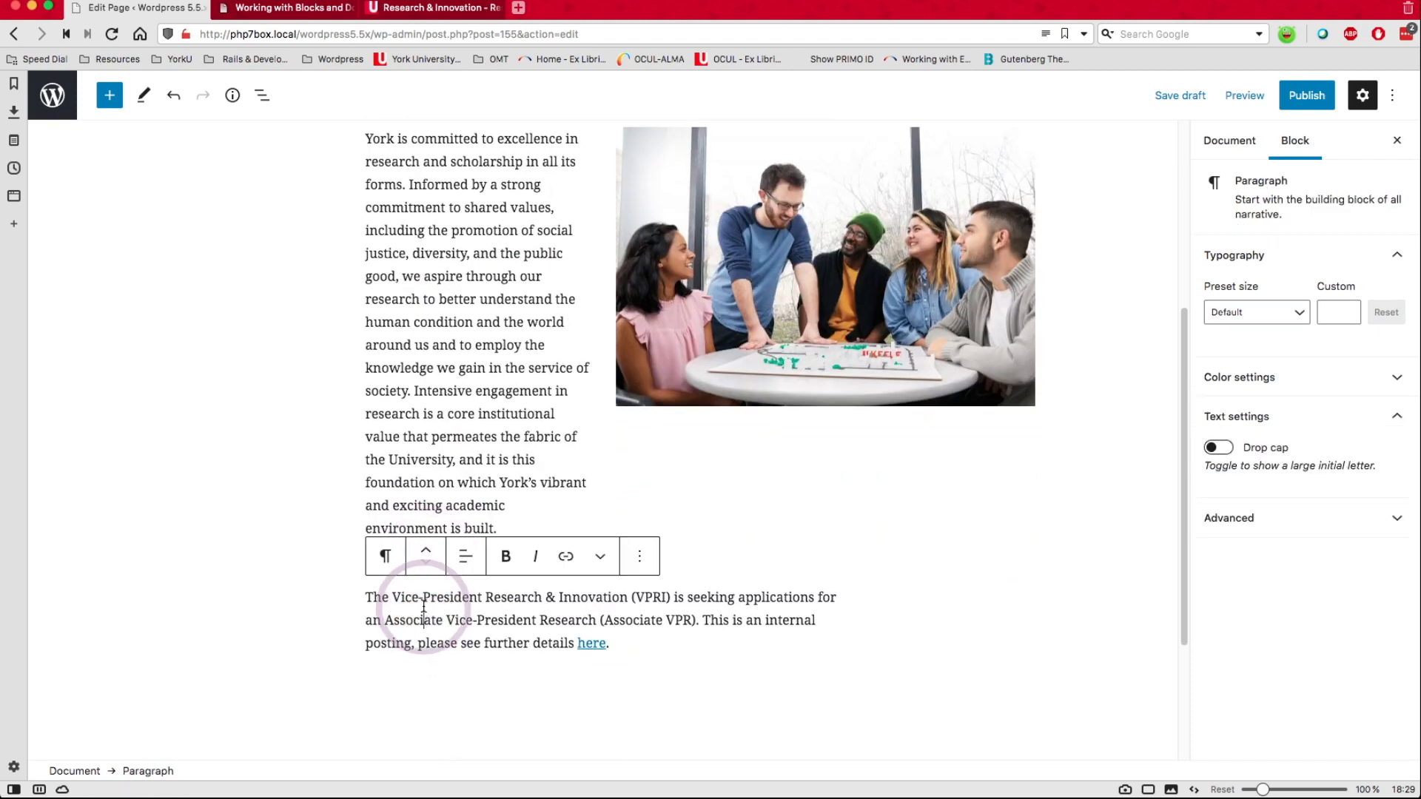
pyautogui.click(425, 552)
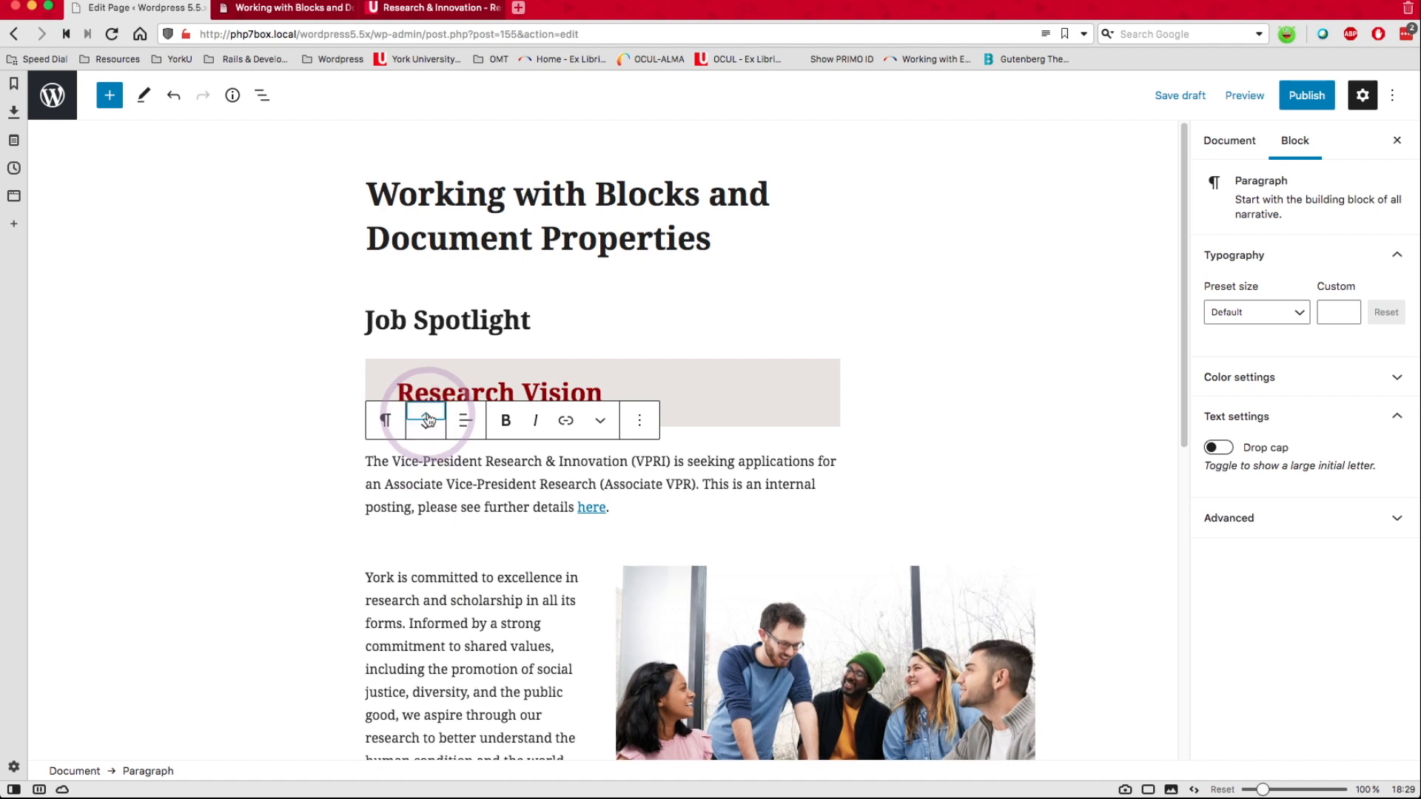
pyautogui.click(427, 417)
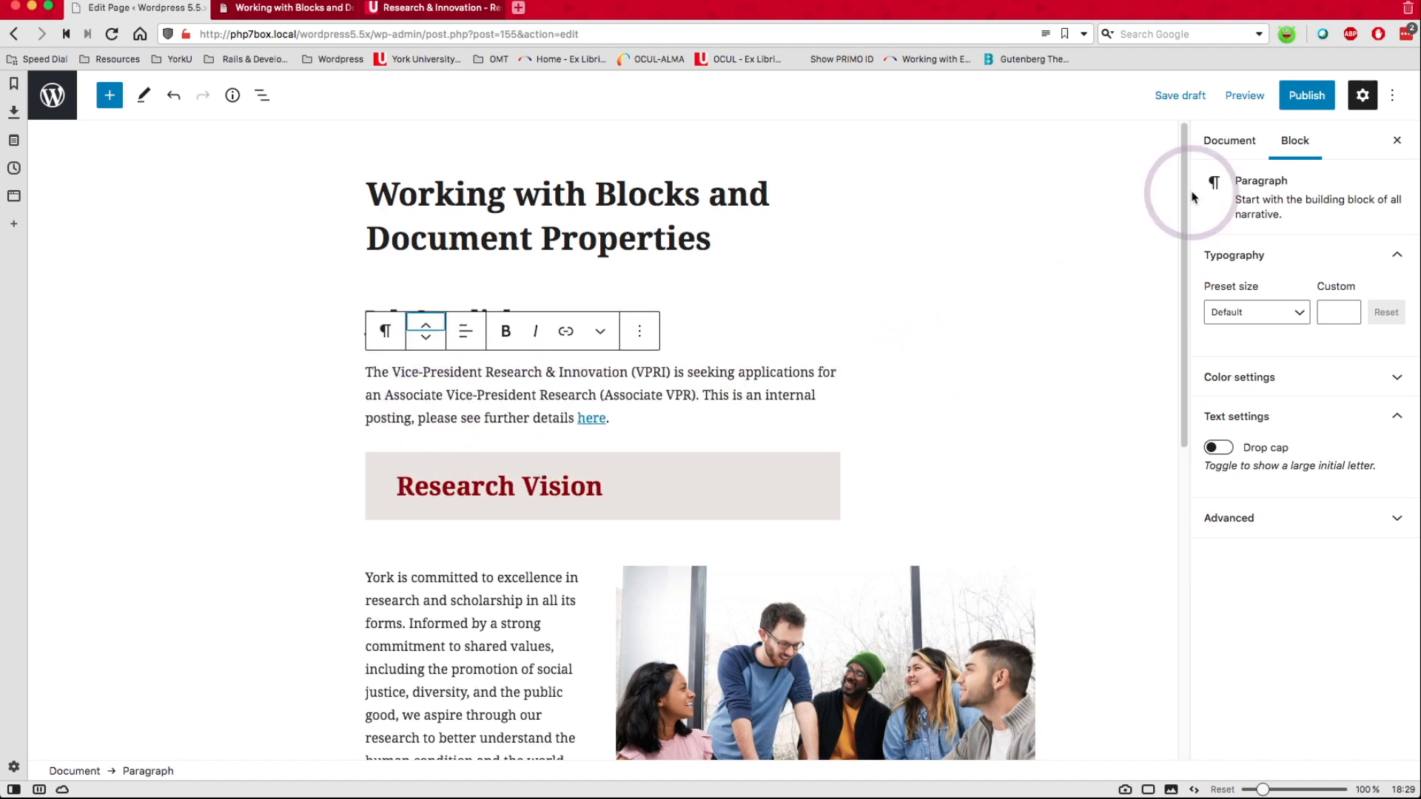
# - Preview the page in a new tab and check the Job Spotlight section's placement above Research Vision
pyautogui.click(1244, 95)
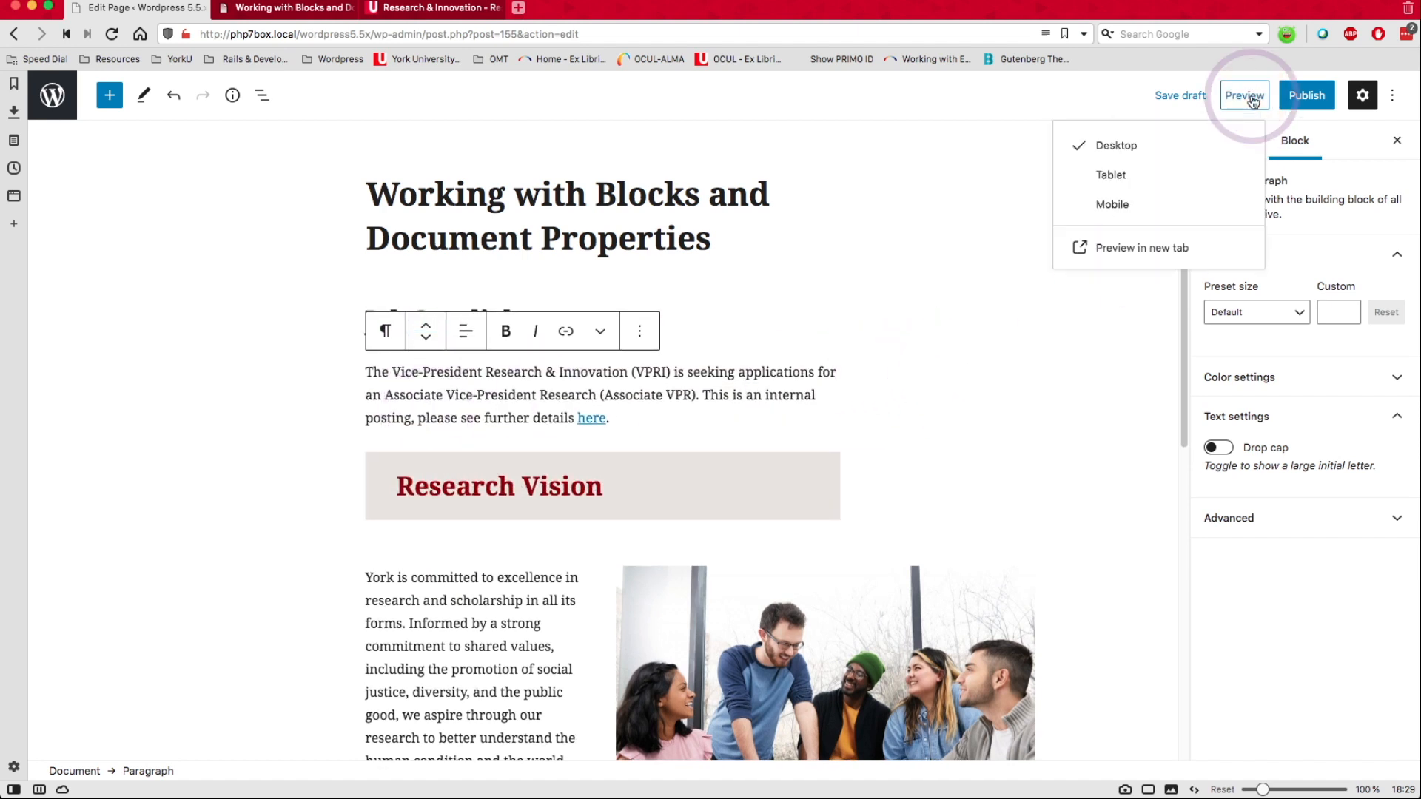
pyautogui.click(1085, 254)
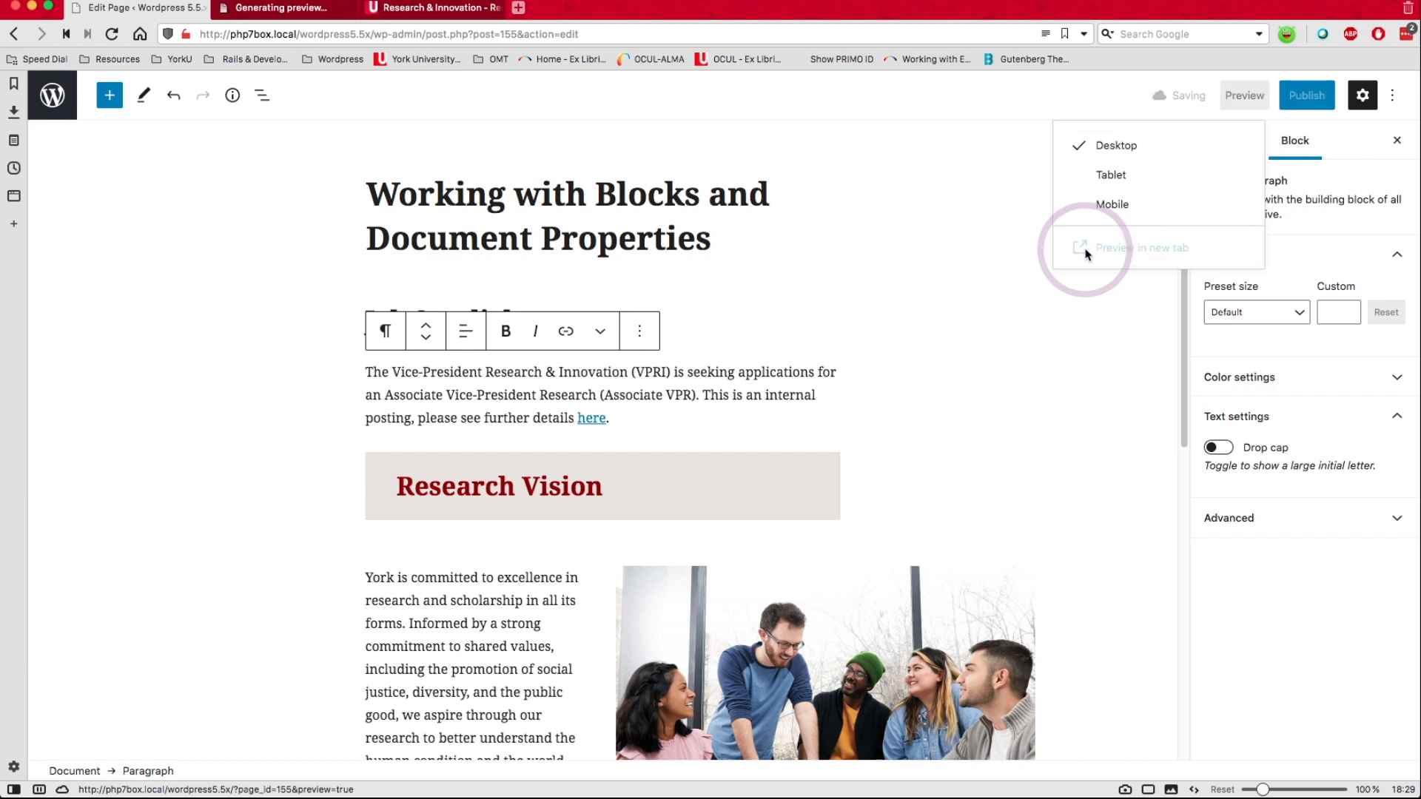
pyautogui.click(299, 18)
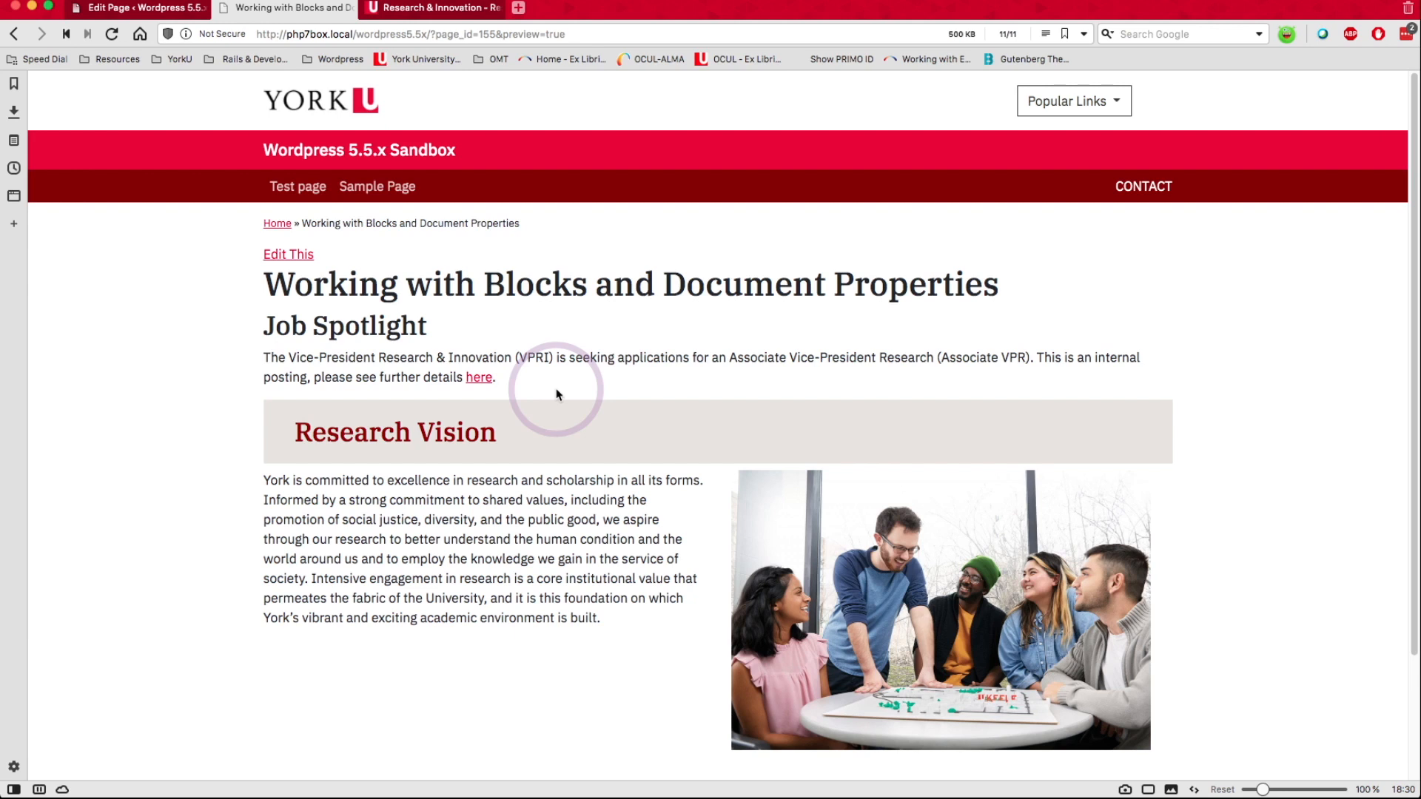
pyautogui.scroll(-1, 318, 500)
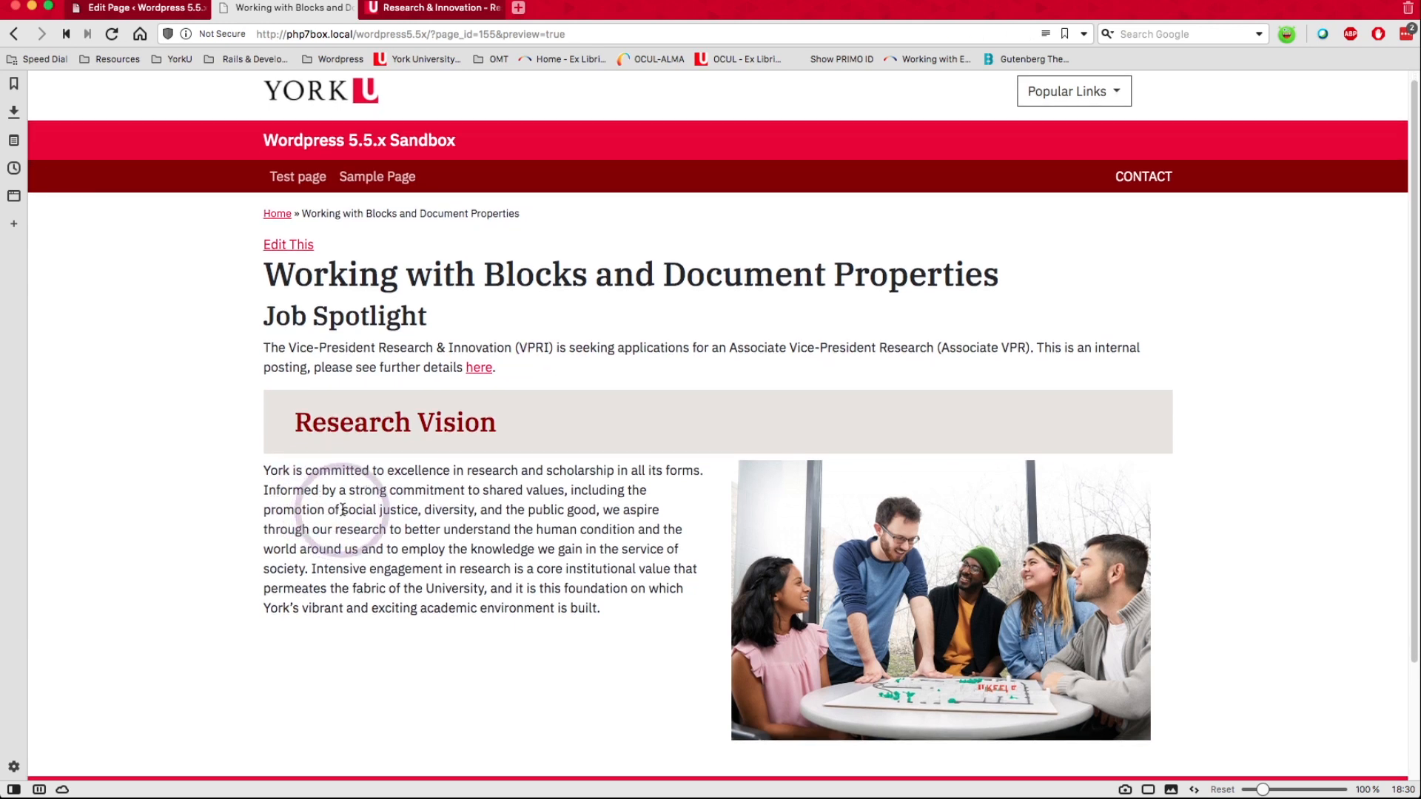
pyautogui.scroll(-3, 342, 521)
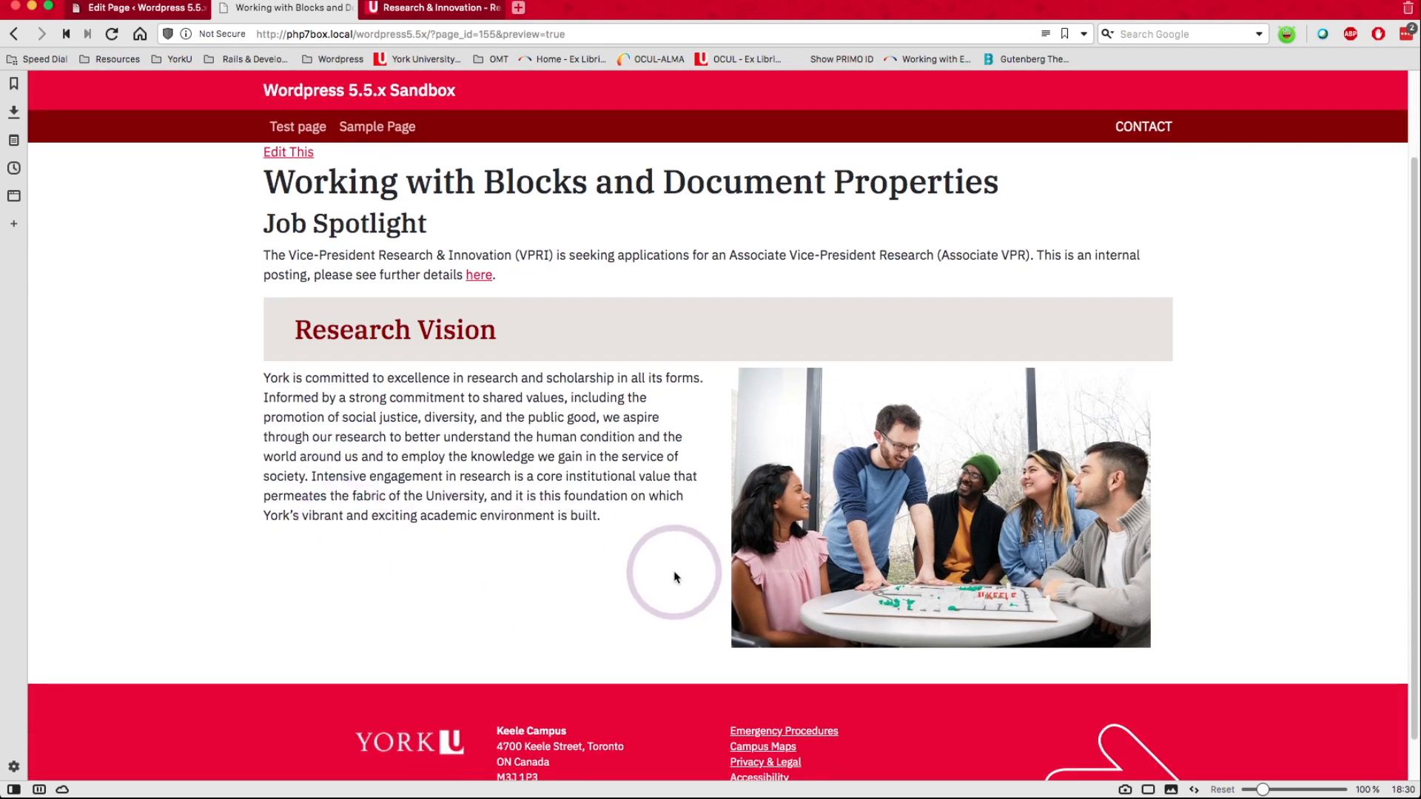
pyautogui.scroll(1, 321, 398)
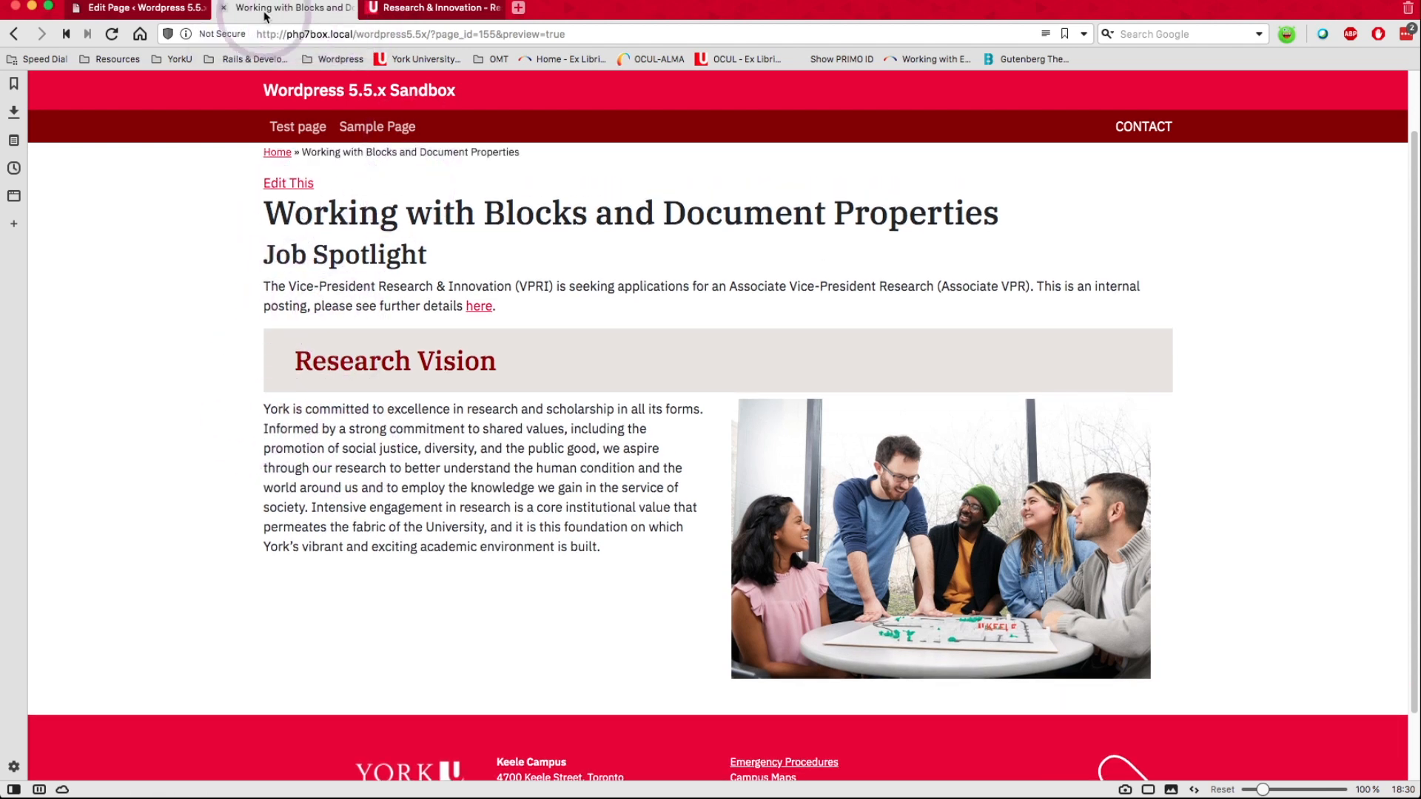
# - Return to the page editor and enable the drop cap on the column paragraph beginning "York is committed"
pyautogui.moveTo(172, 15)
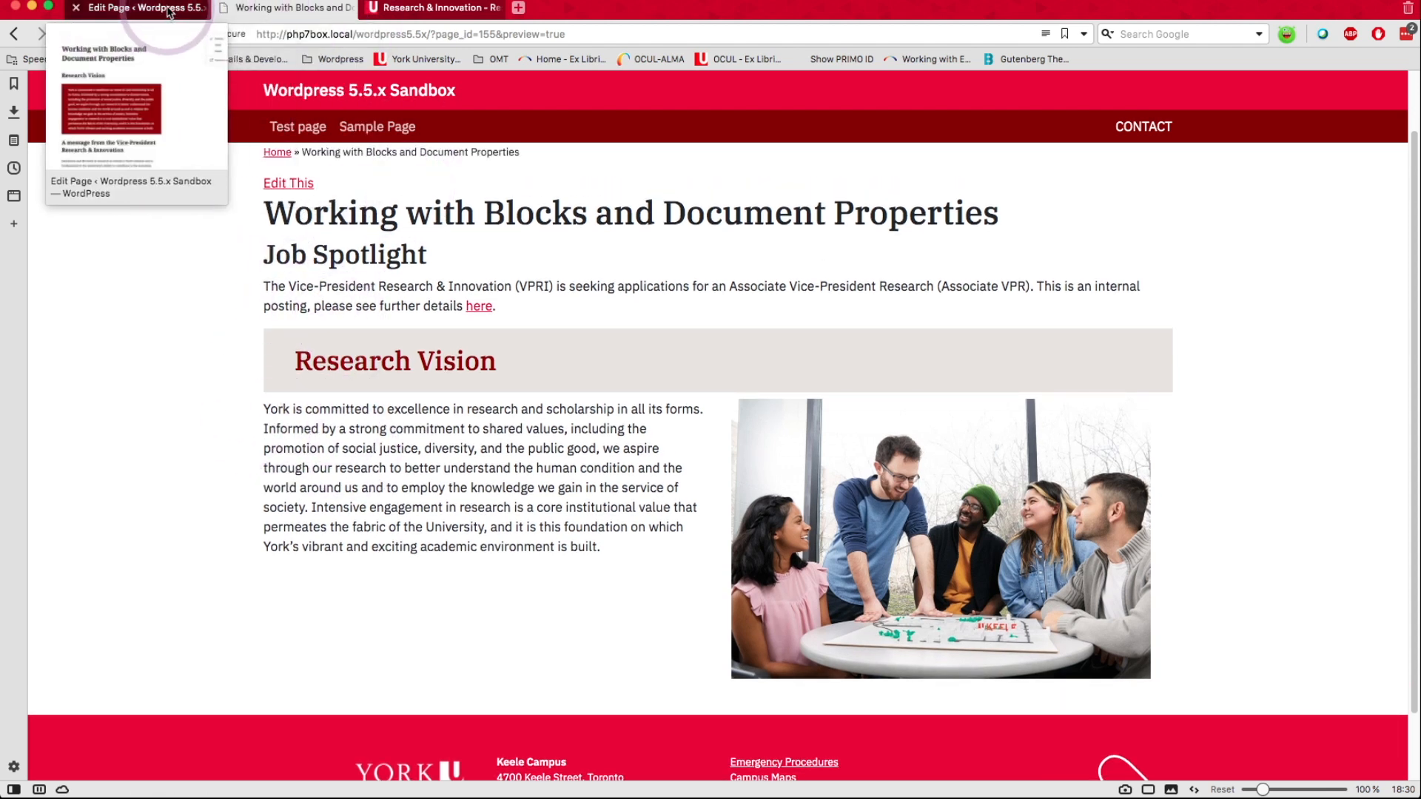
pyautogui.click(170, 11)
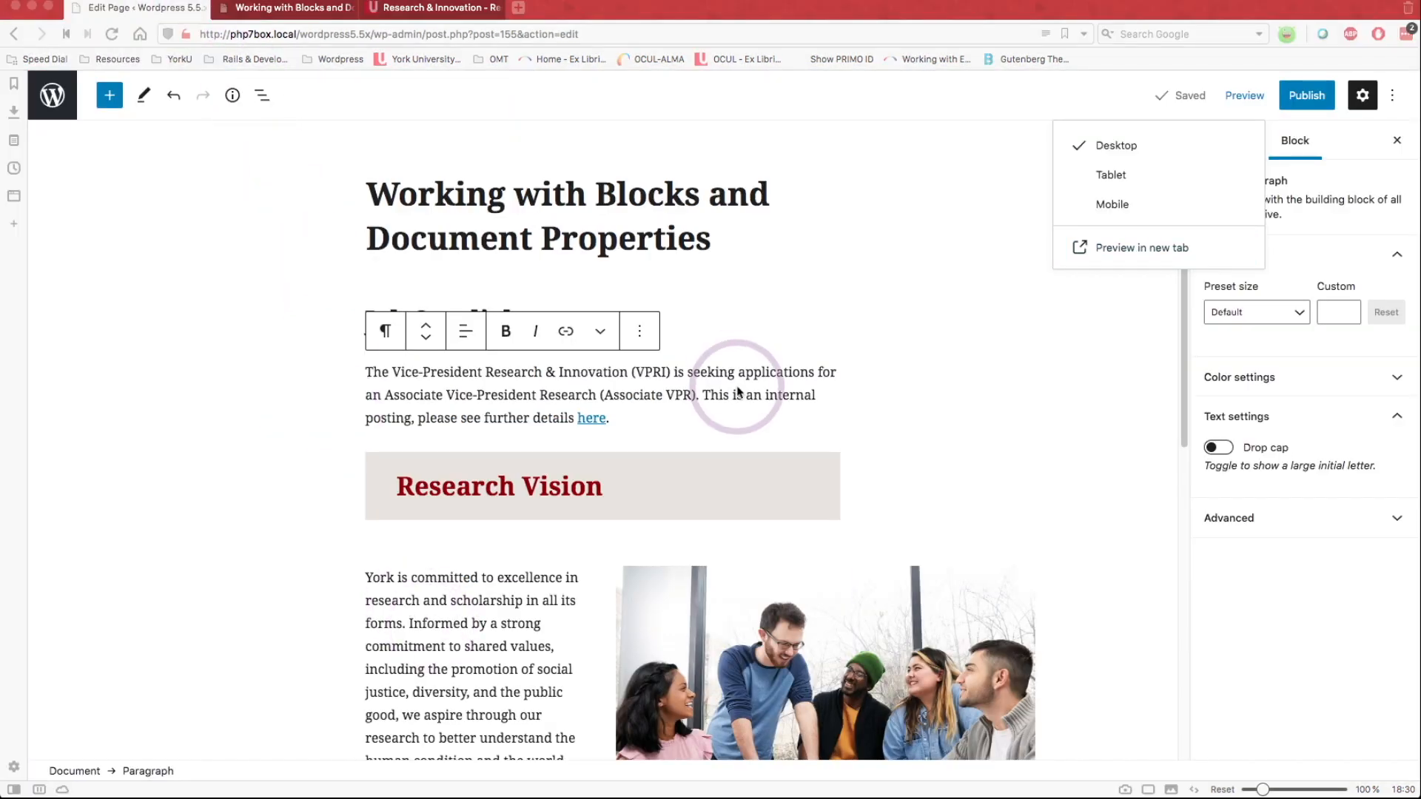
pyautogui.click(738, 393)
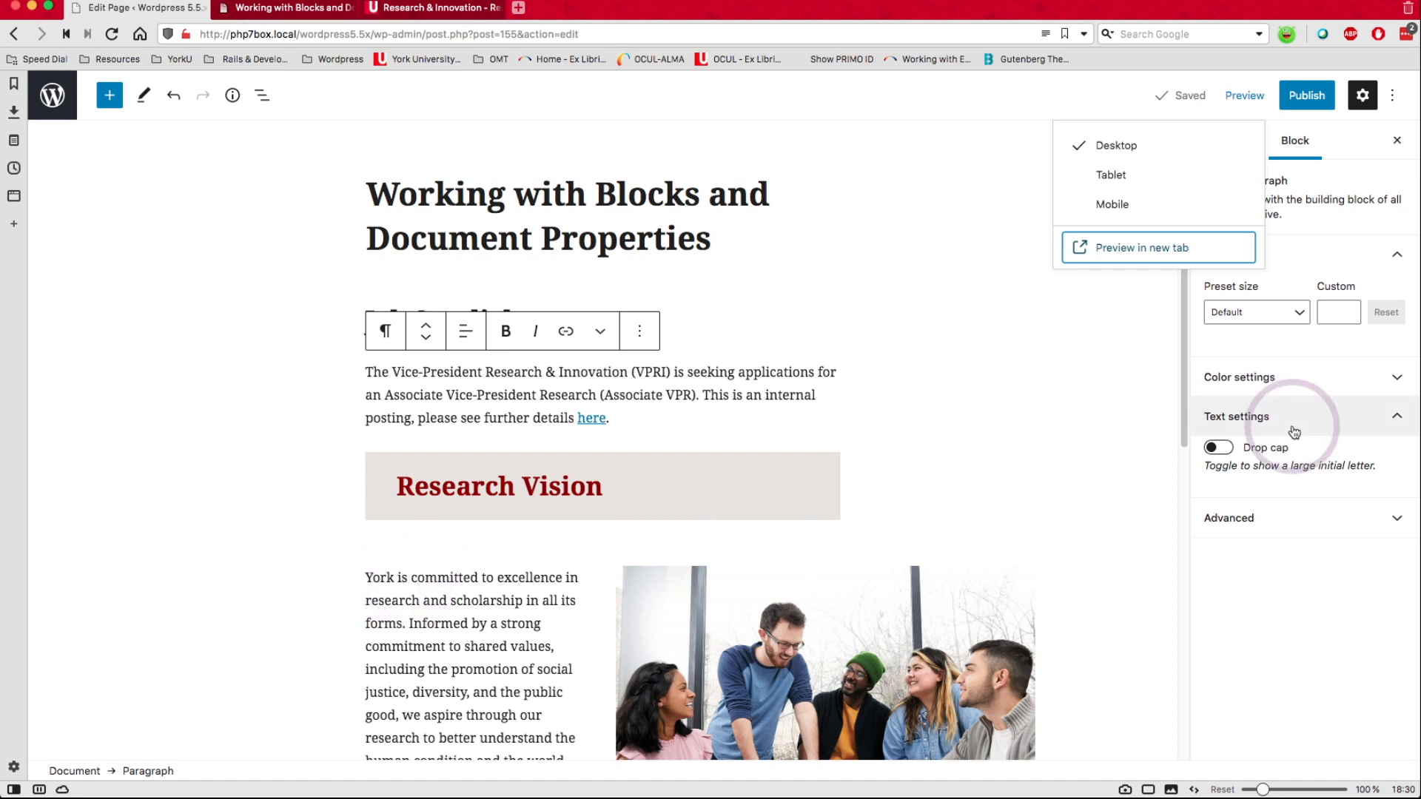
pyautogui.click(479, 578)
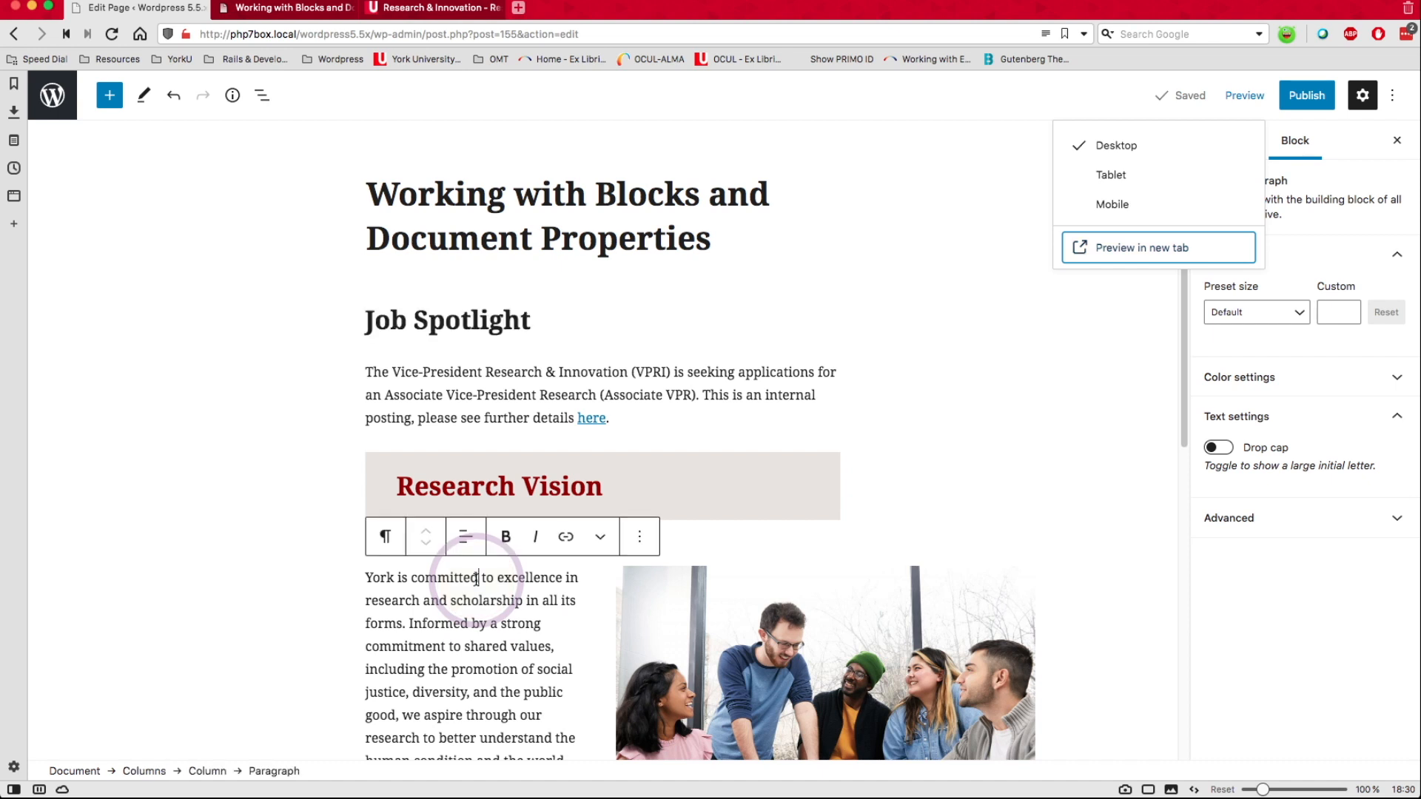
pyautogui.click(1218, 449)
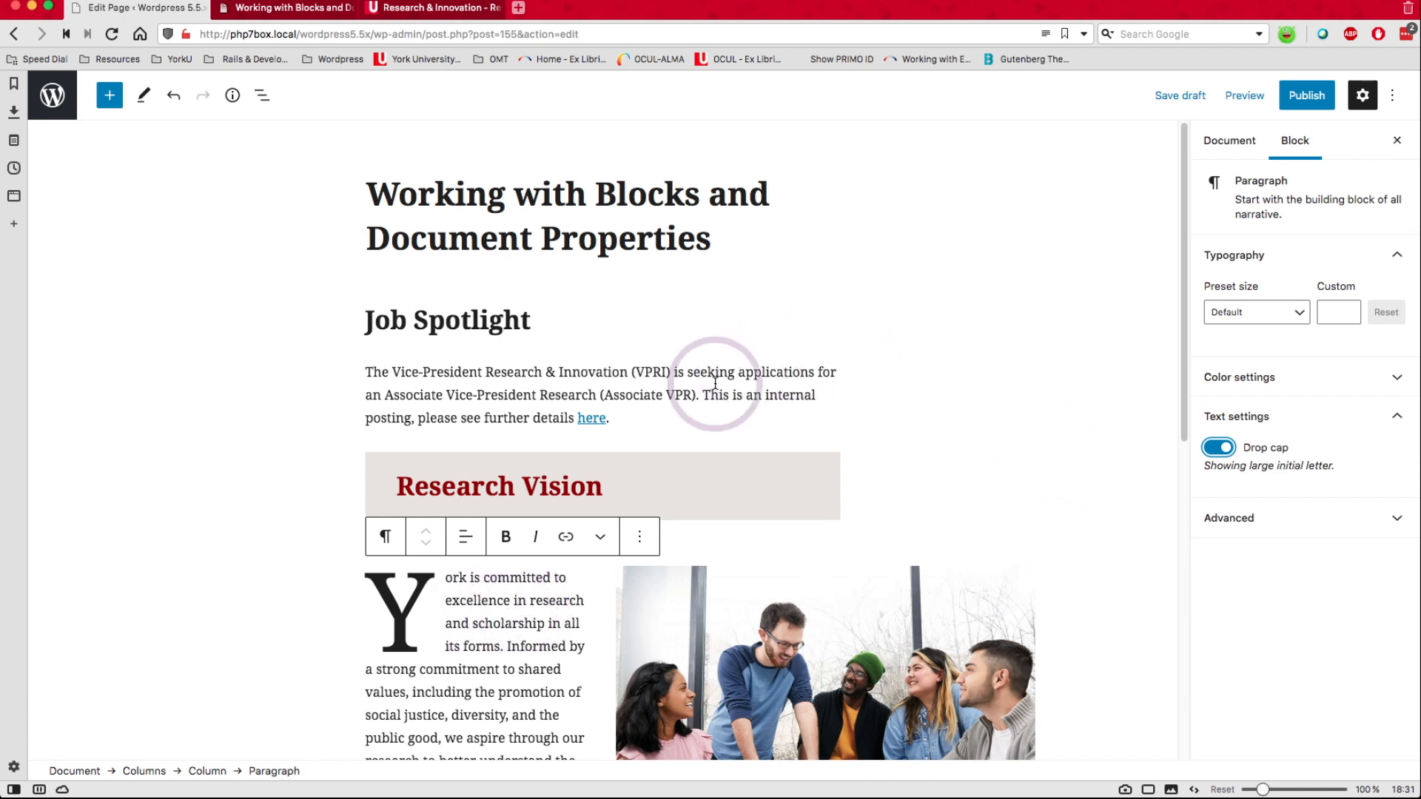
# - Remove the paragraph block beneath the Job Spotlight heading
pyautogui.click(448, 378)
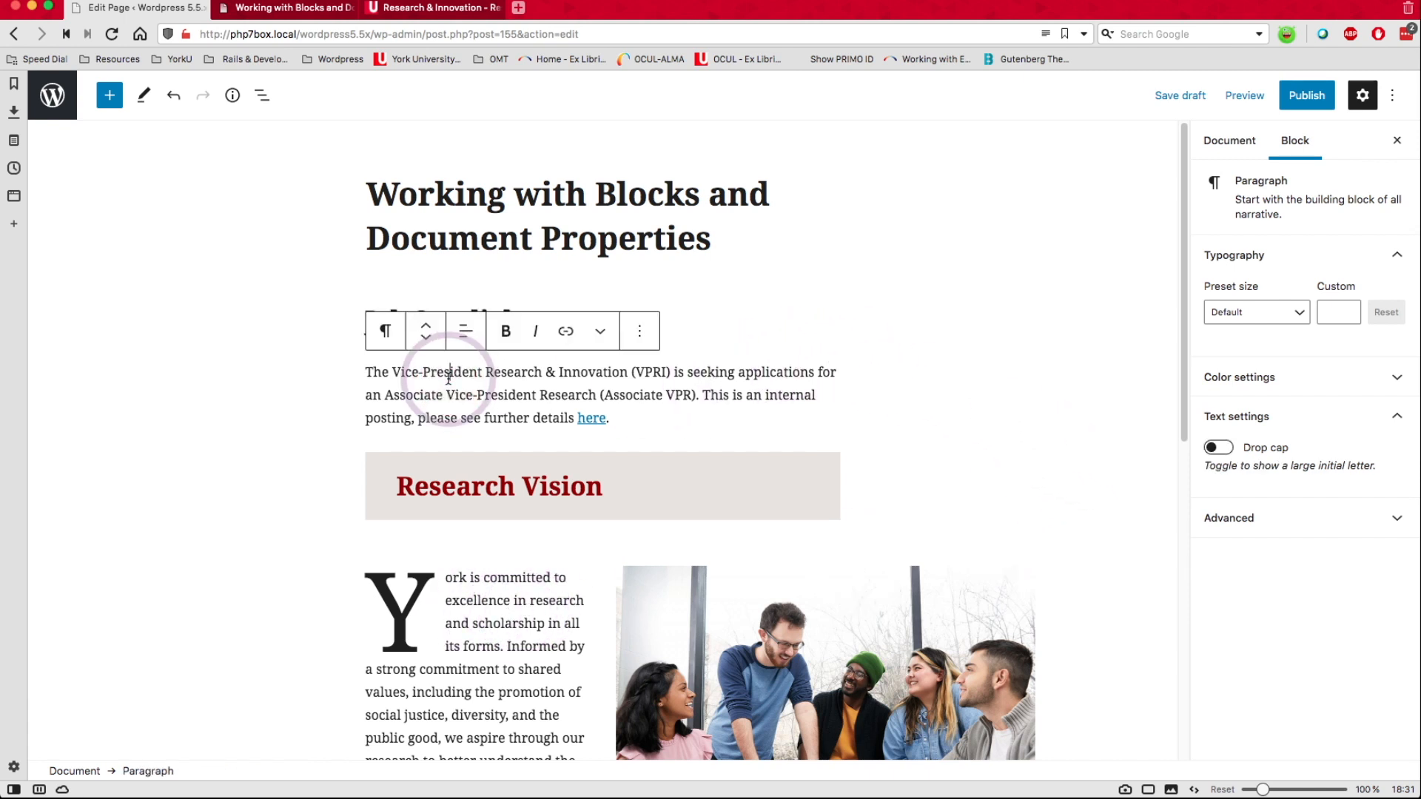
pyautogui.click(639, 334)
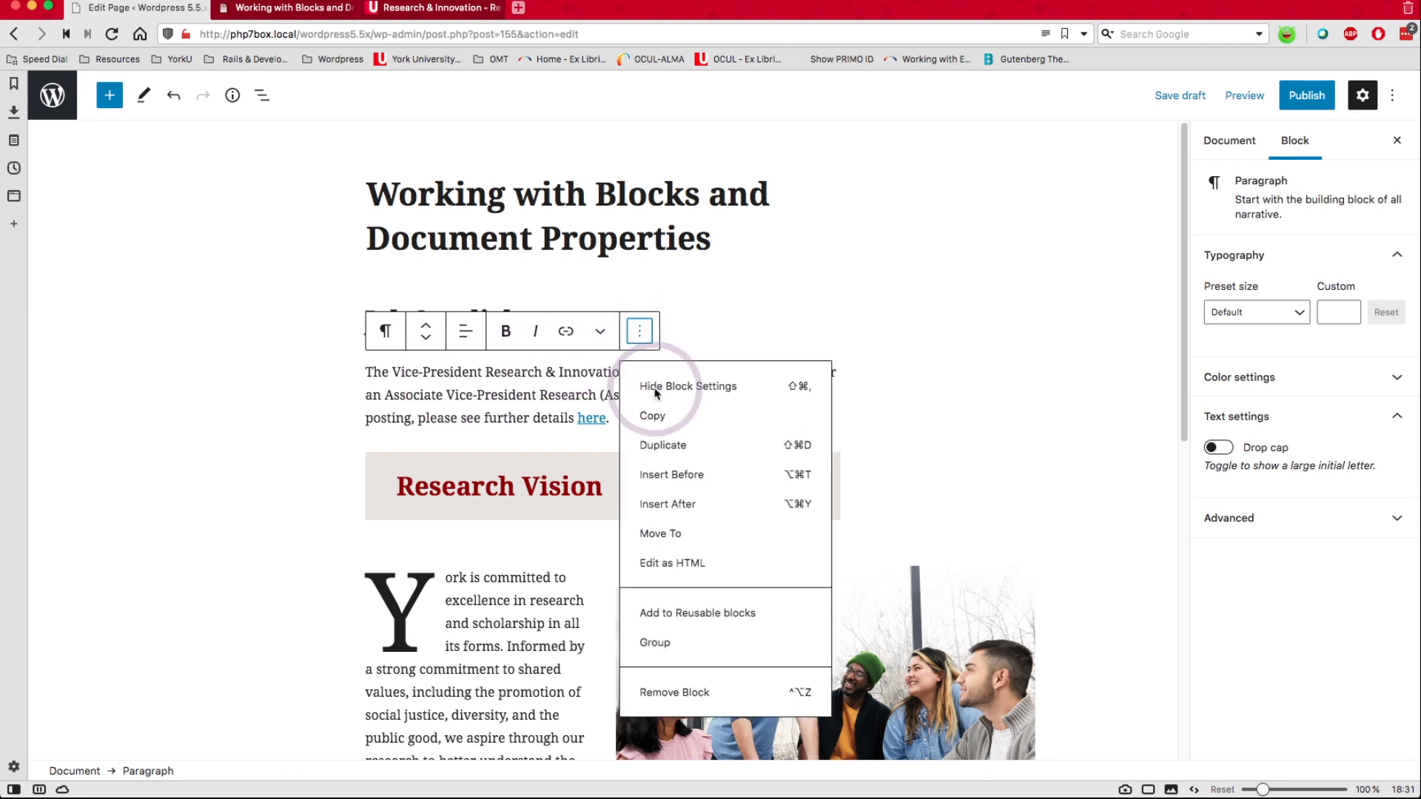
pyautogui.click(681, 696)
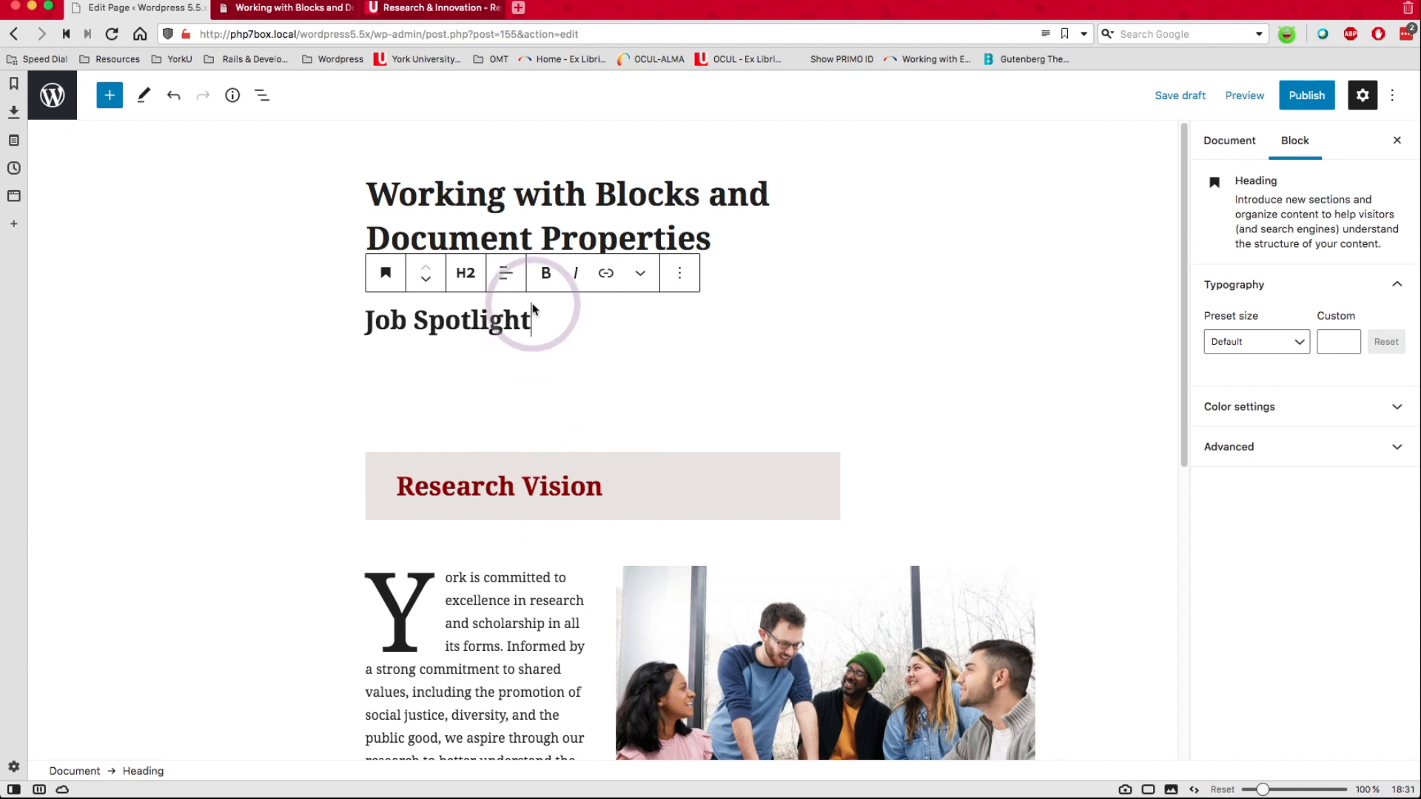
# - Duplicate the Job Spotlight heading block above the Research Vision heading
pyautogui.click(679, 274)
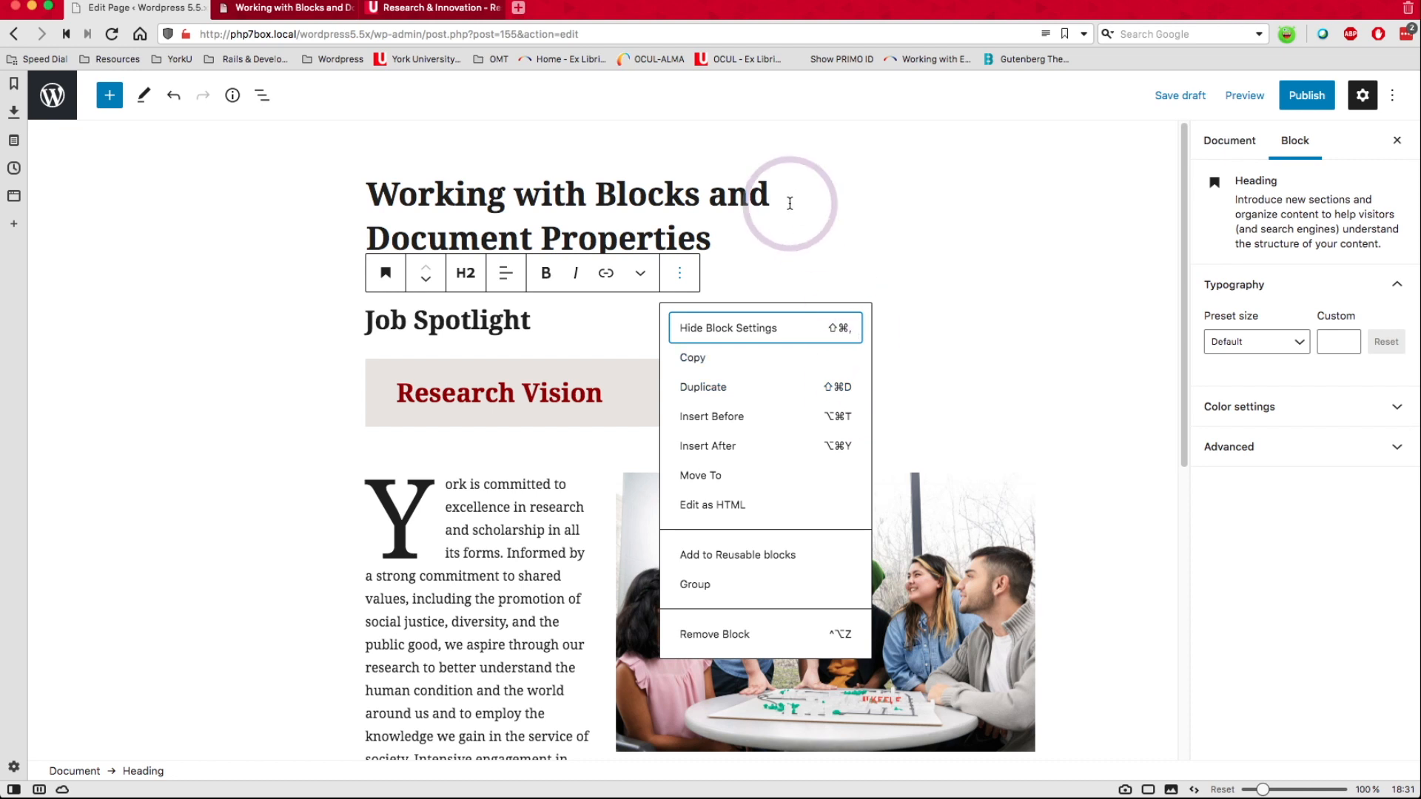
pyautogui.click(786, 275)
pyautogui.click(482, 321)
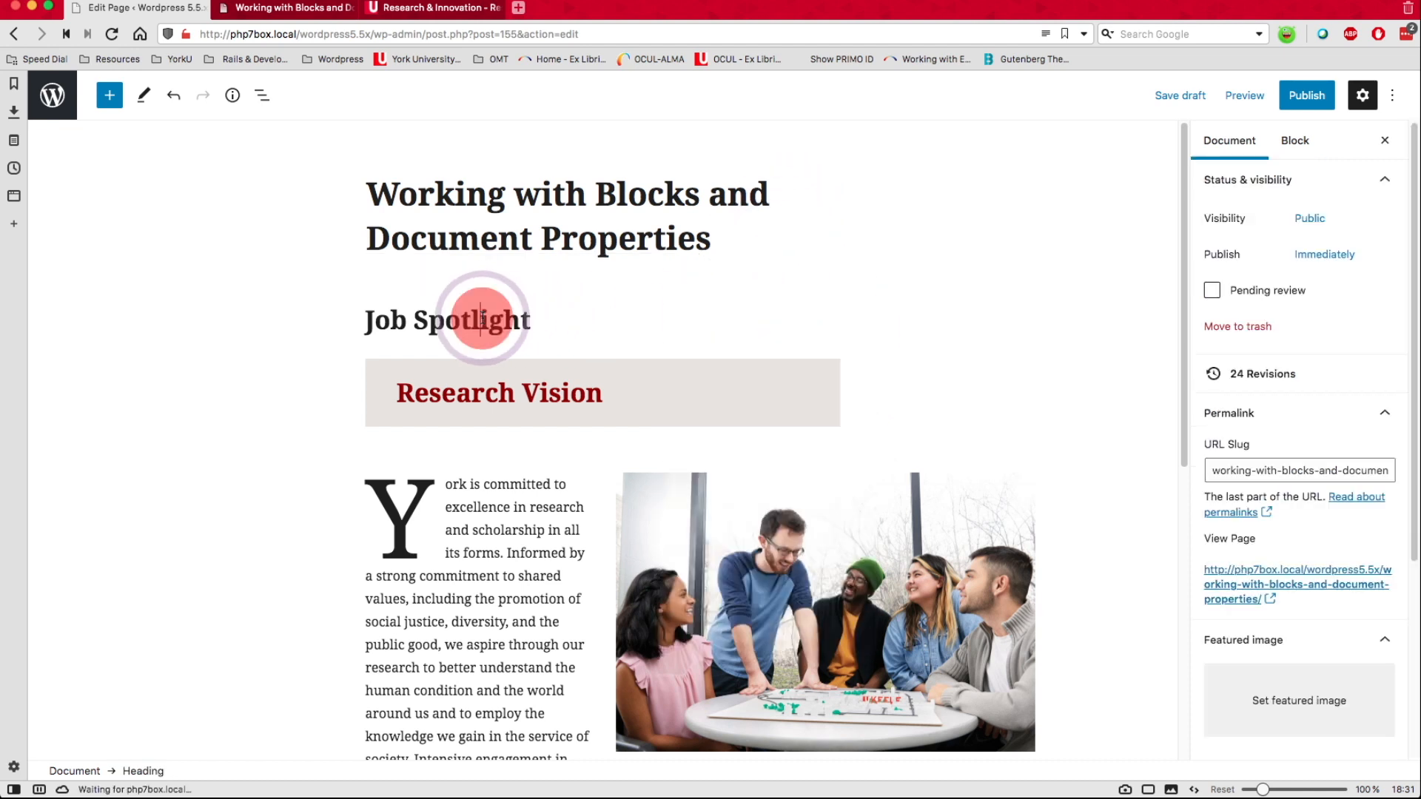
pyautogui.click(841, 342)
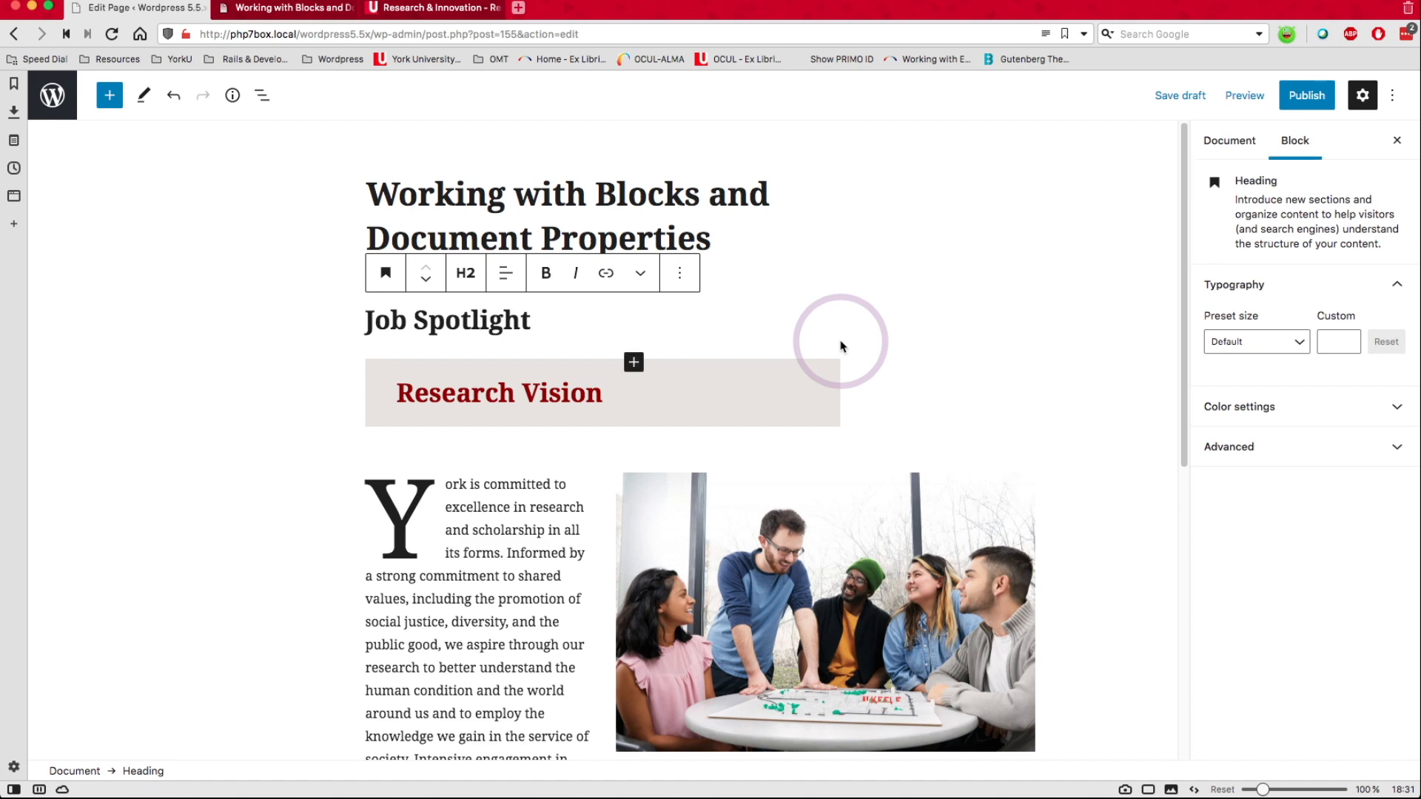
pyautogui.press('super+shift+d')
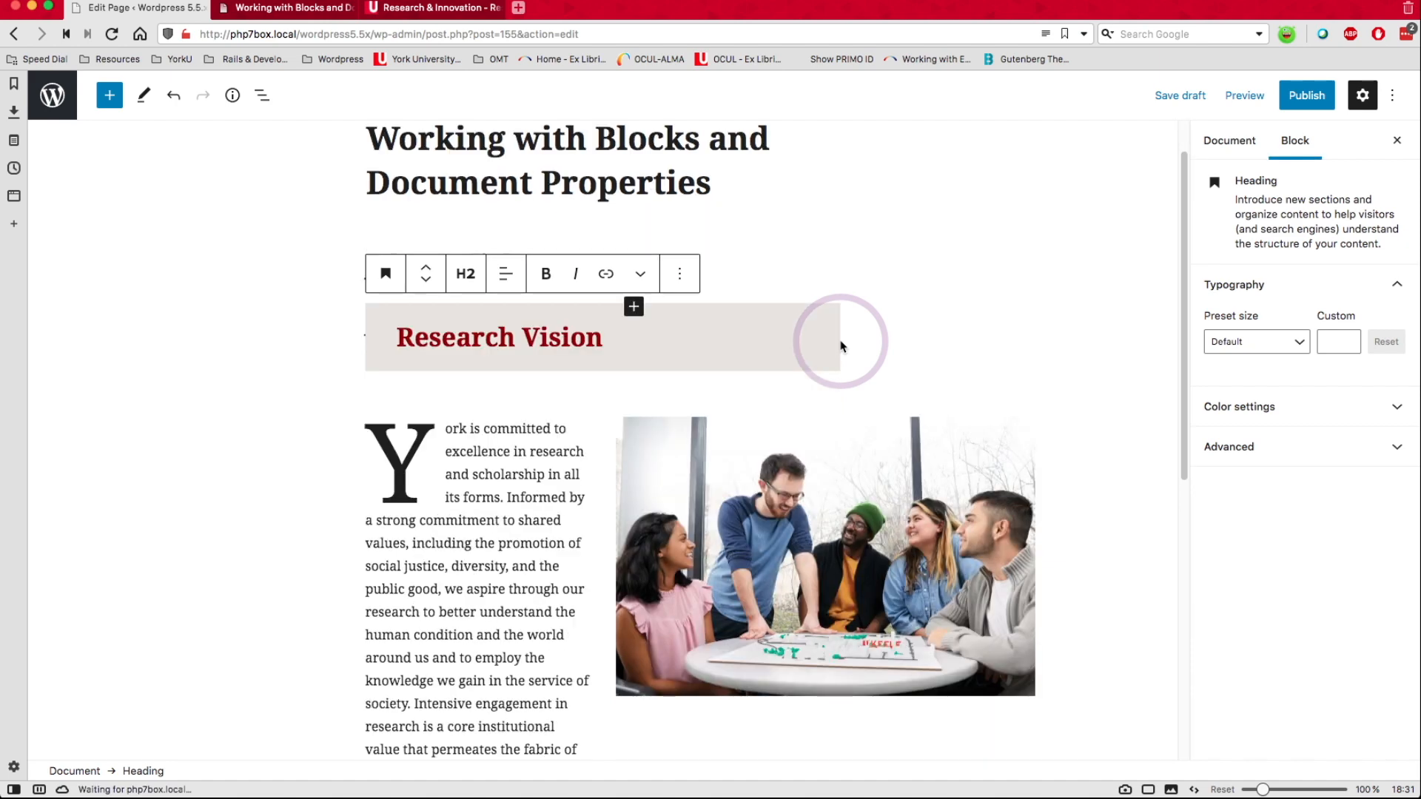
pyautogui.click(781, 318)
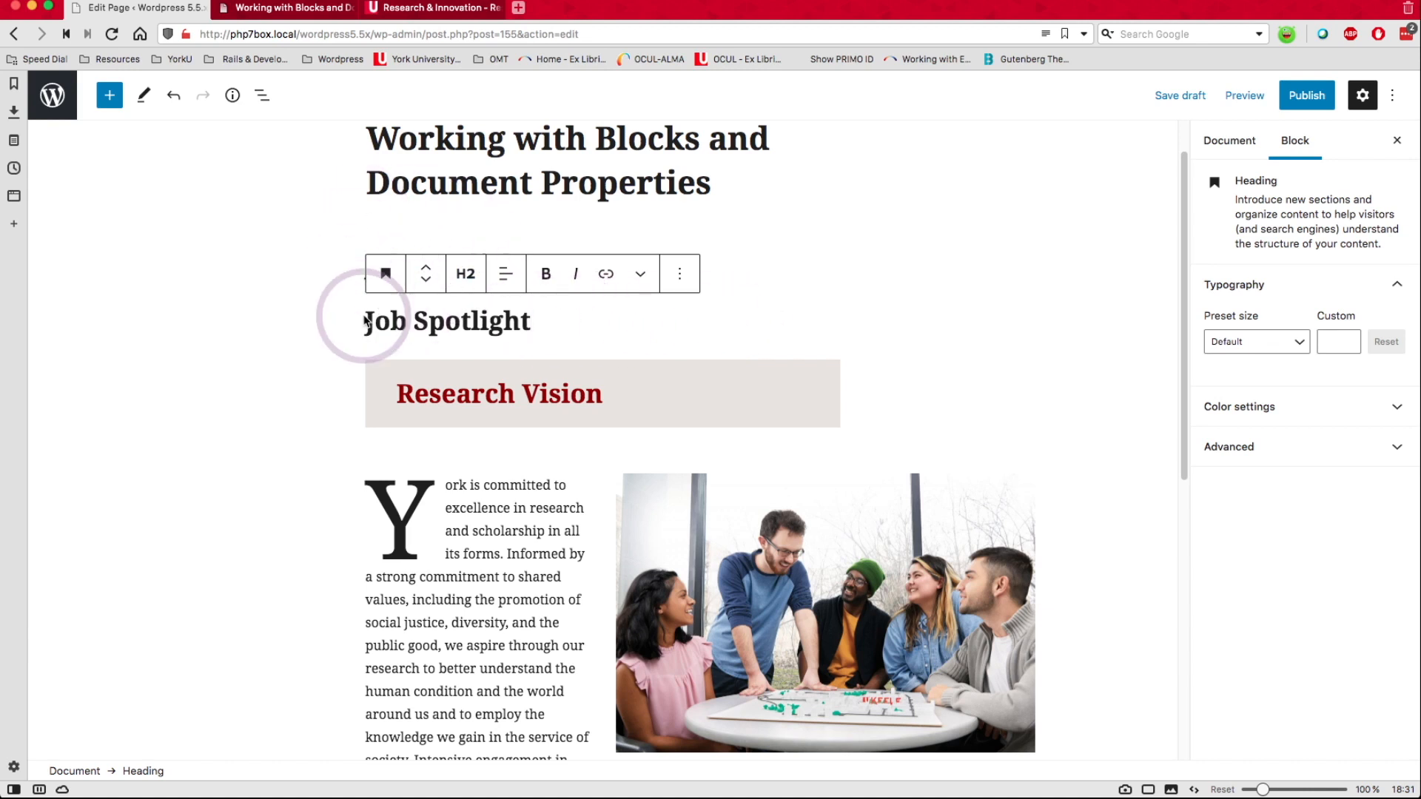
pyautogui.click(705, 406)
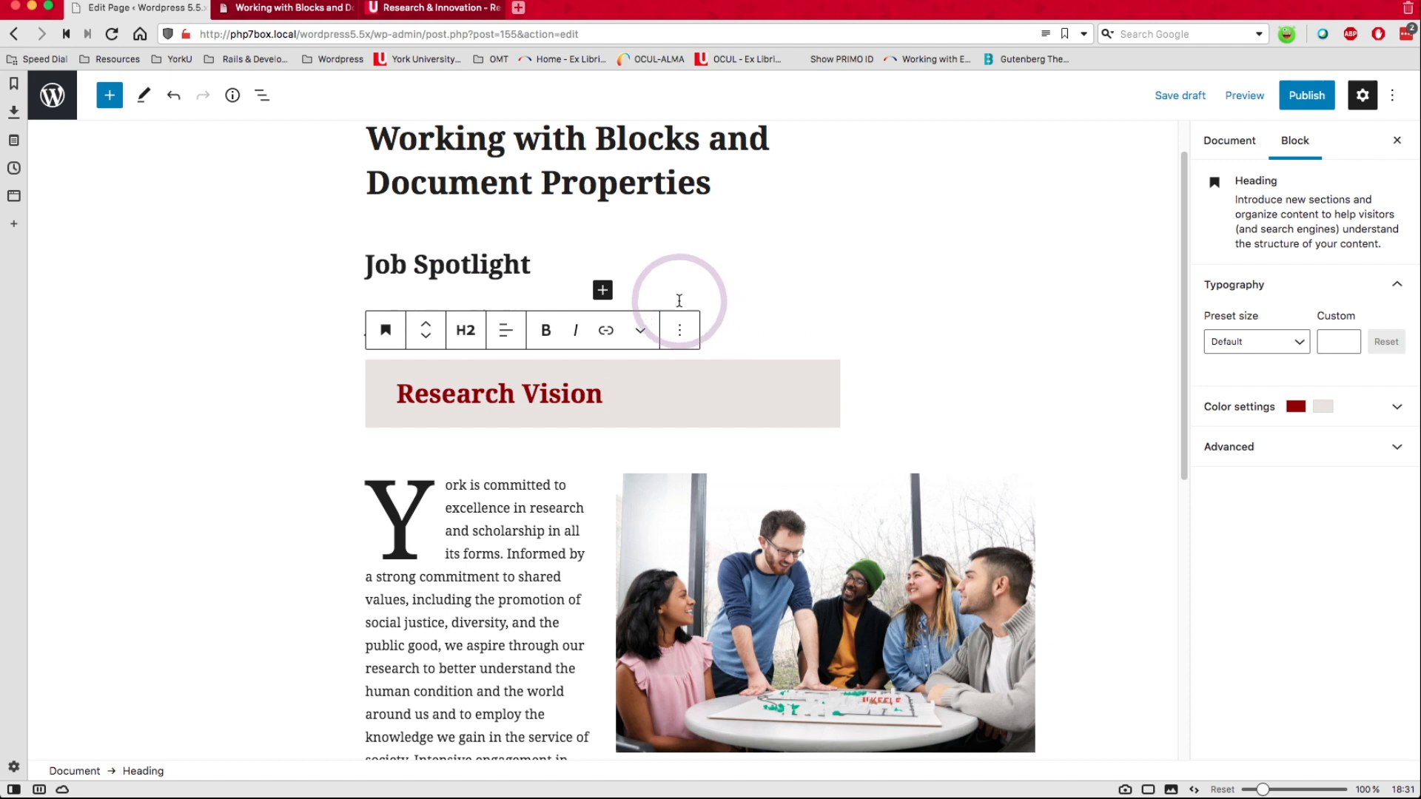
pyautogui.click(577, 265)
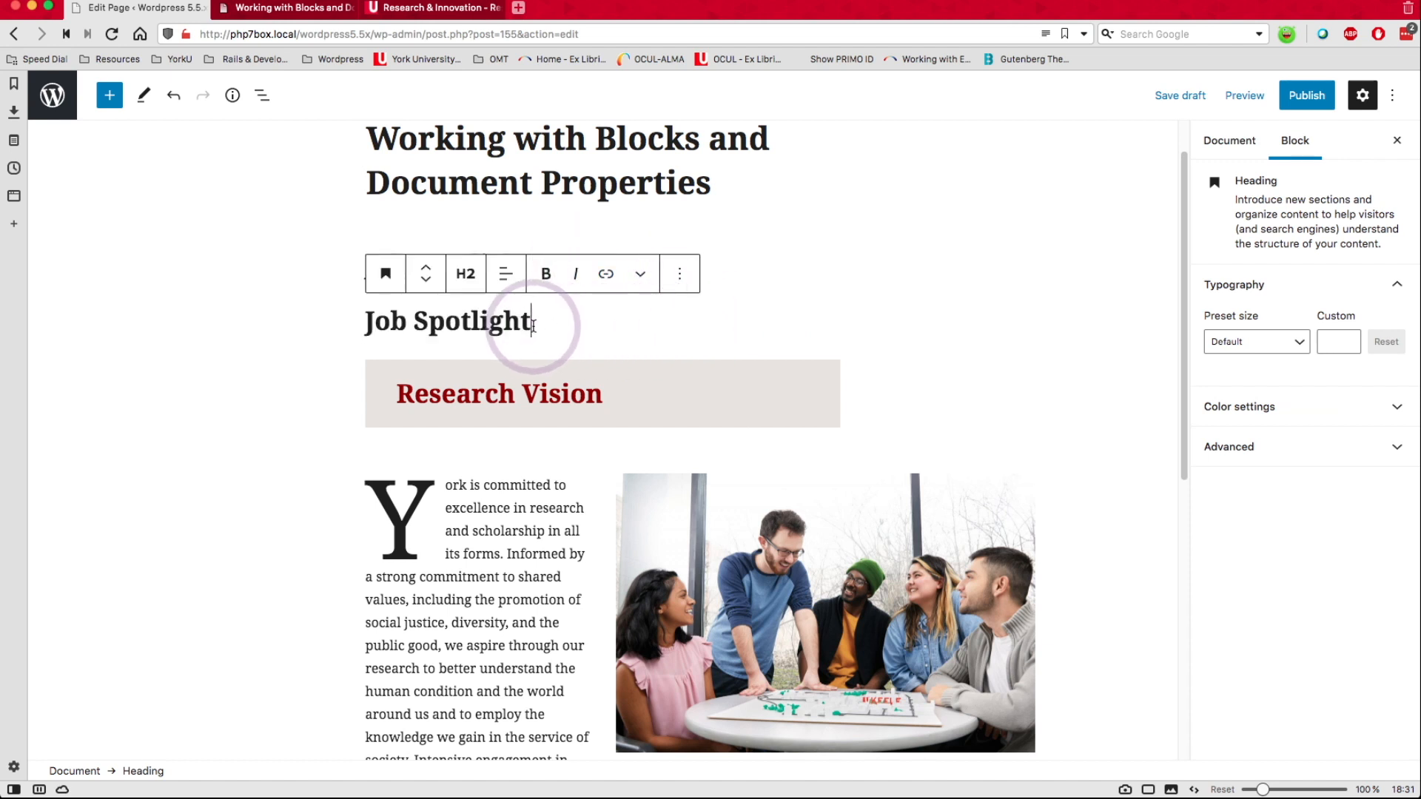
# - Select both Job Spotlight headings together and move them down below the paragraph and image columns
pyautogui.click(353, 262)
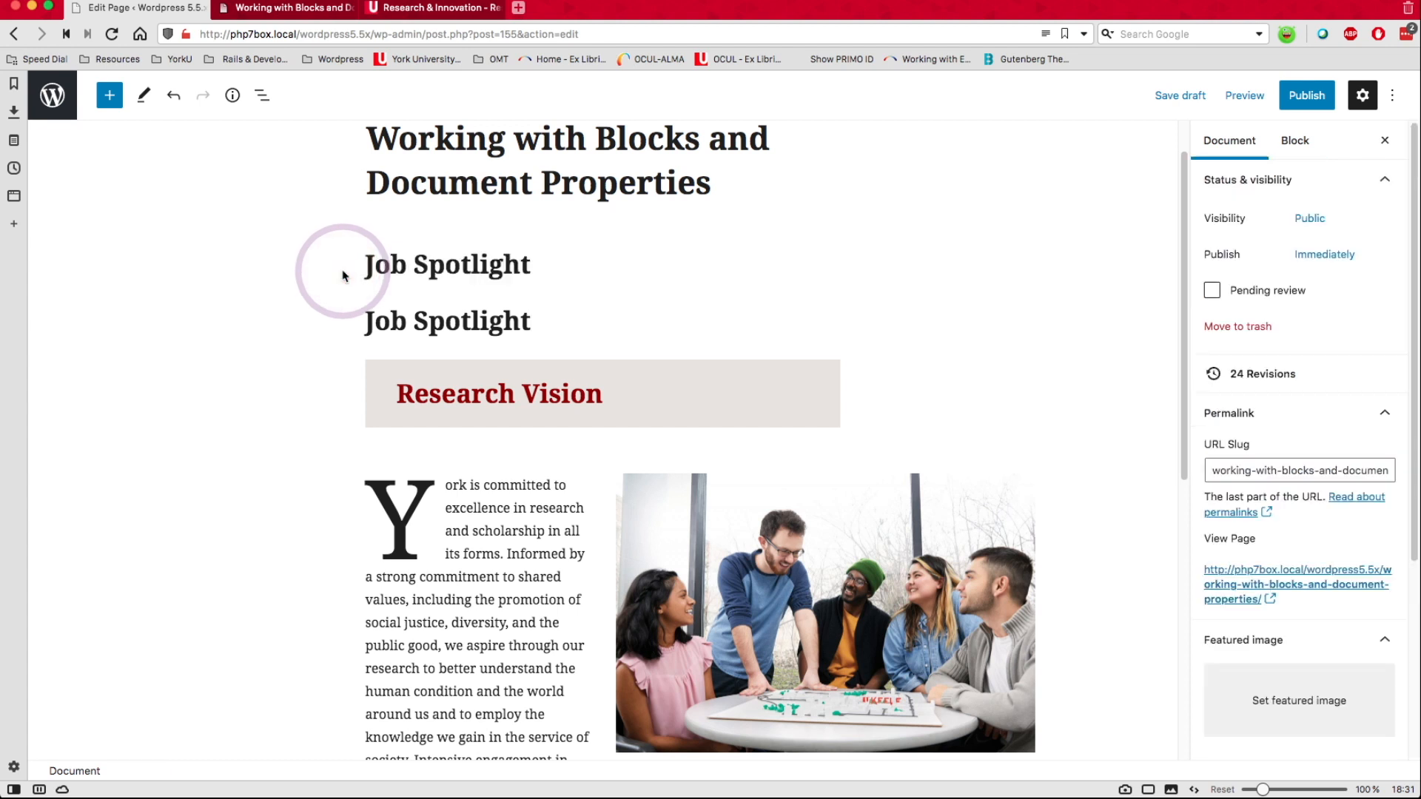
pyautogui.moveTo(370, 263); pyautogui.dragTo(536, 304)
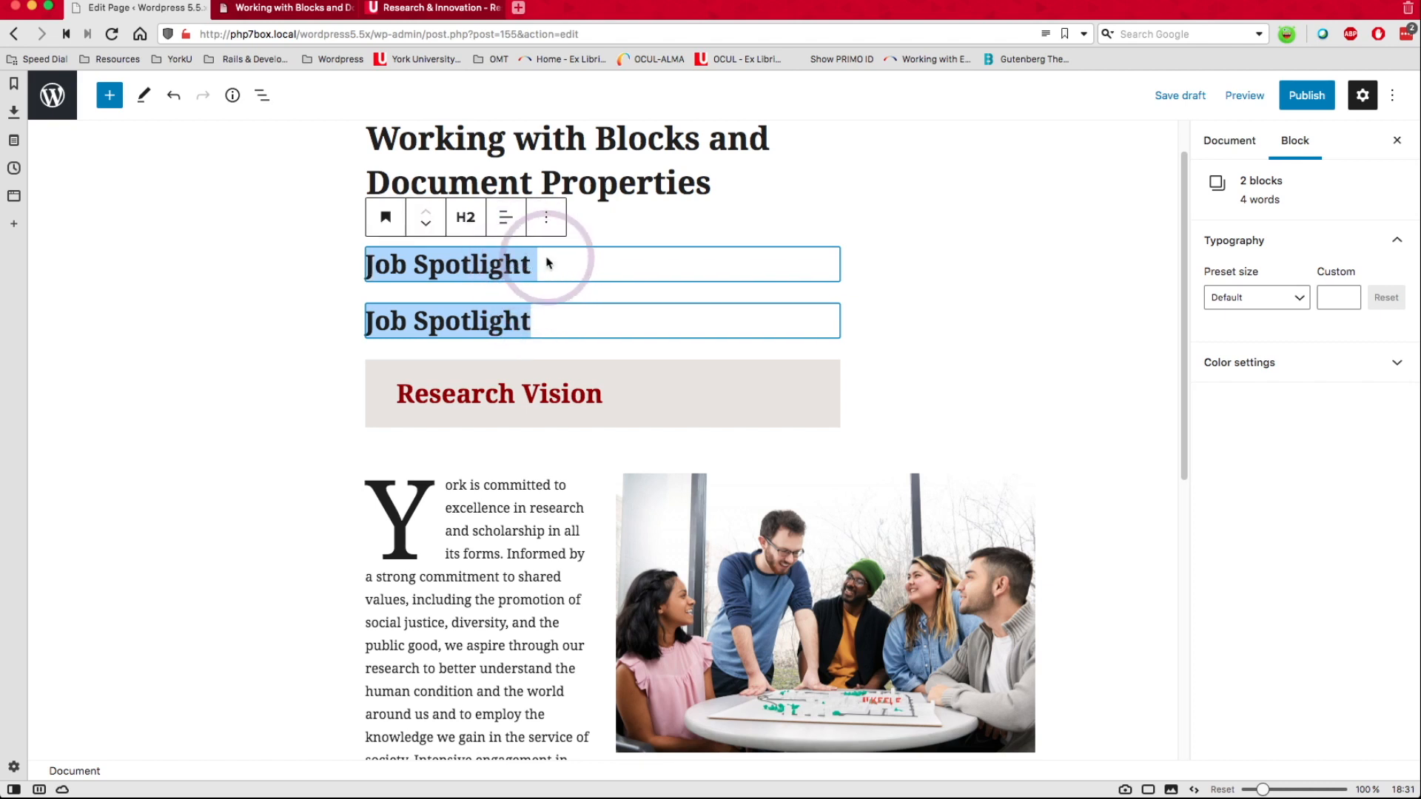
pyautogui.click(429, 223)
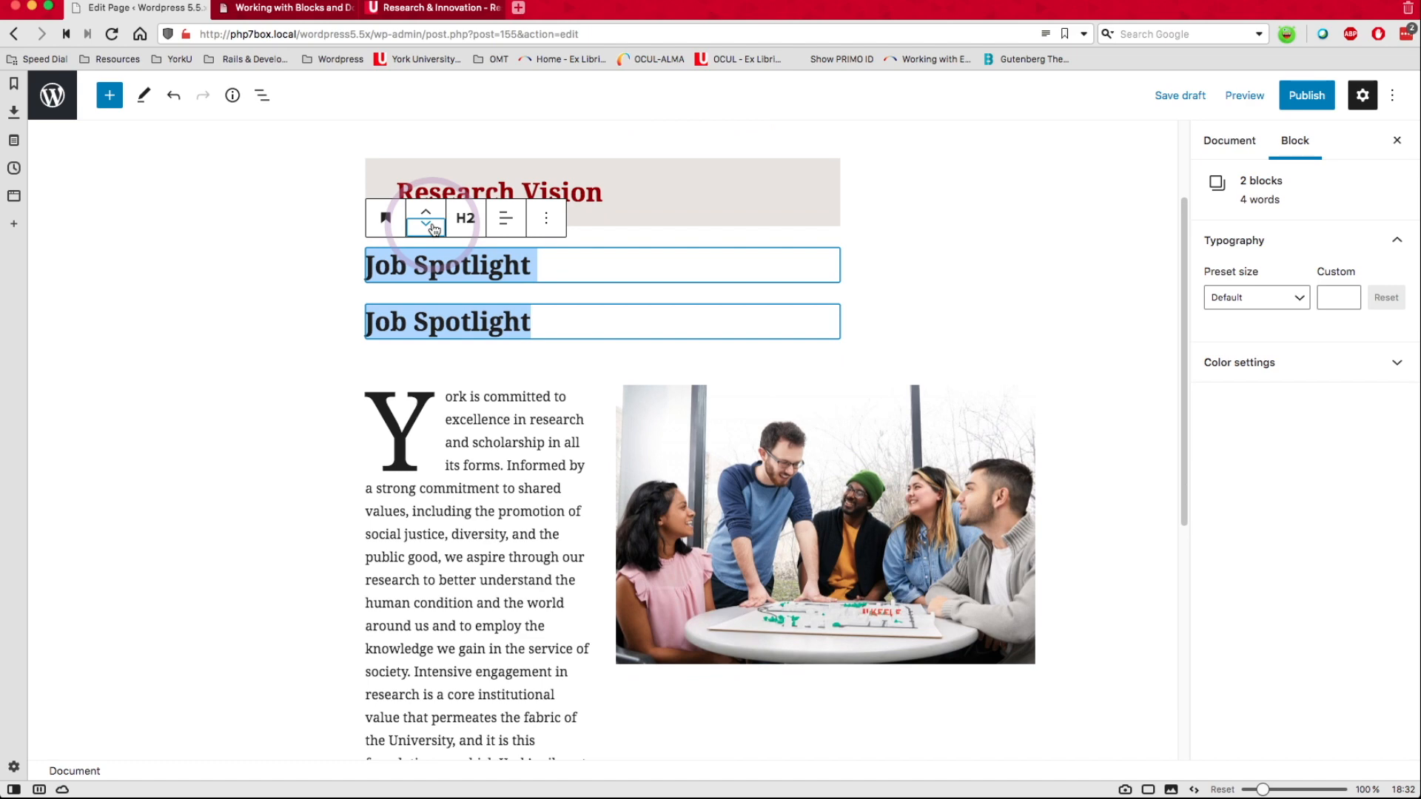
pyautogui.click(434, 230)
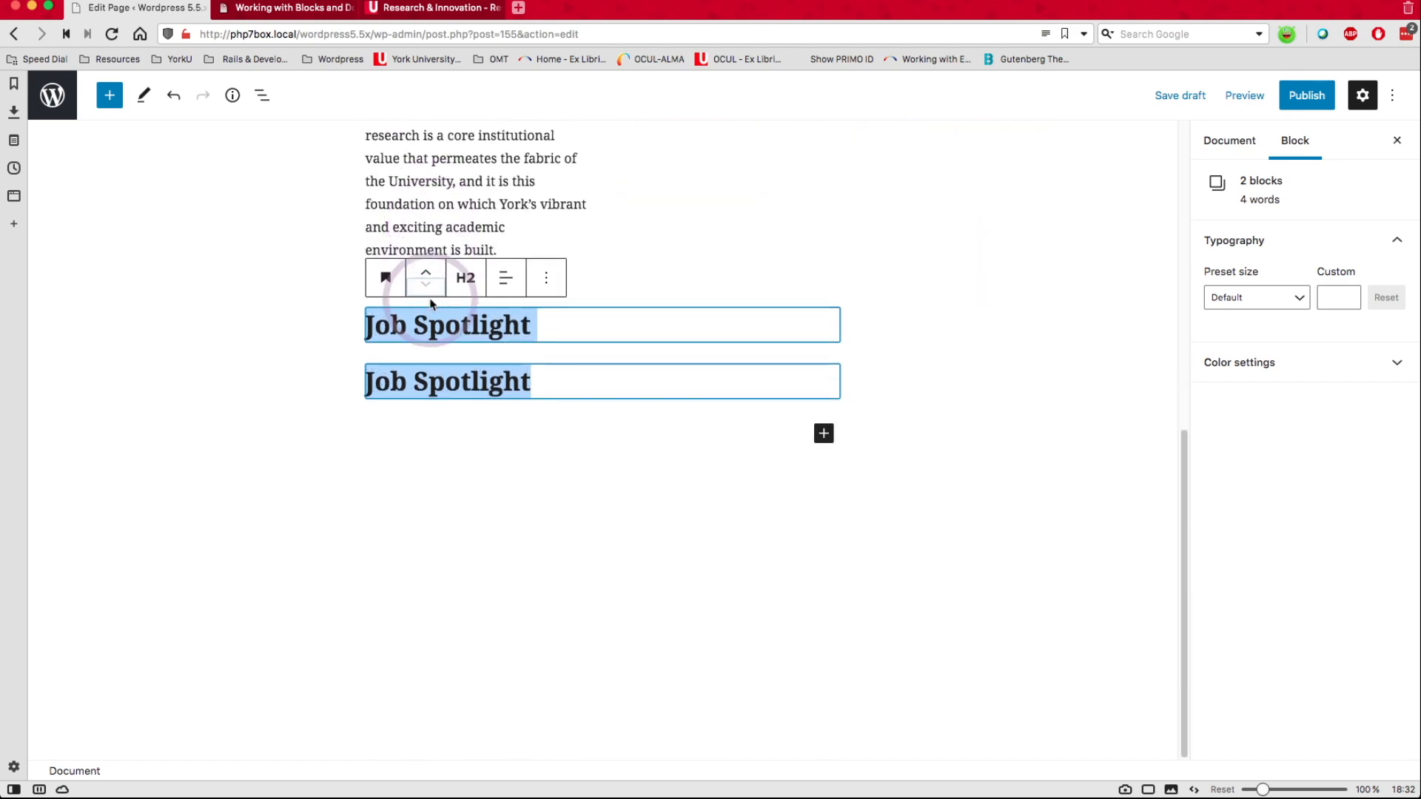
# - Remove the two selected Job Spotlight heading blocks from beneath the columns
pyautogui.click(546, 277)
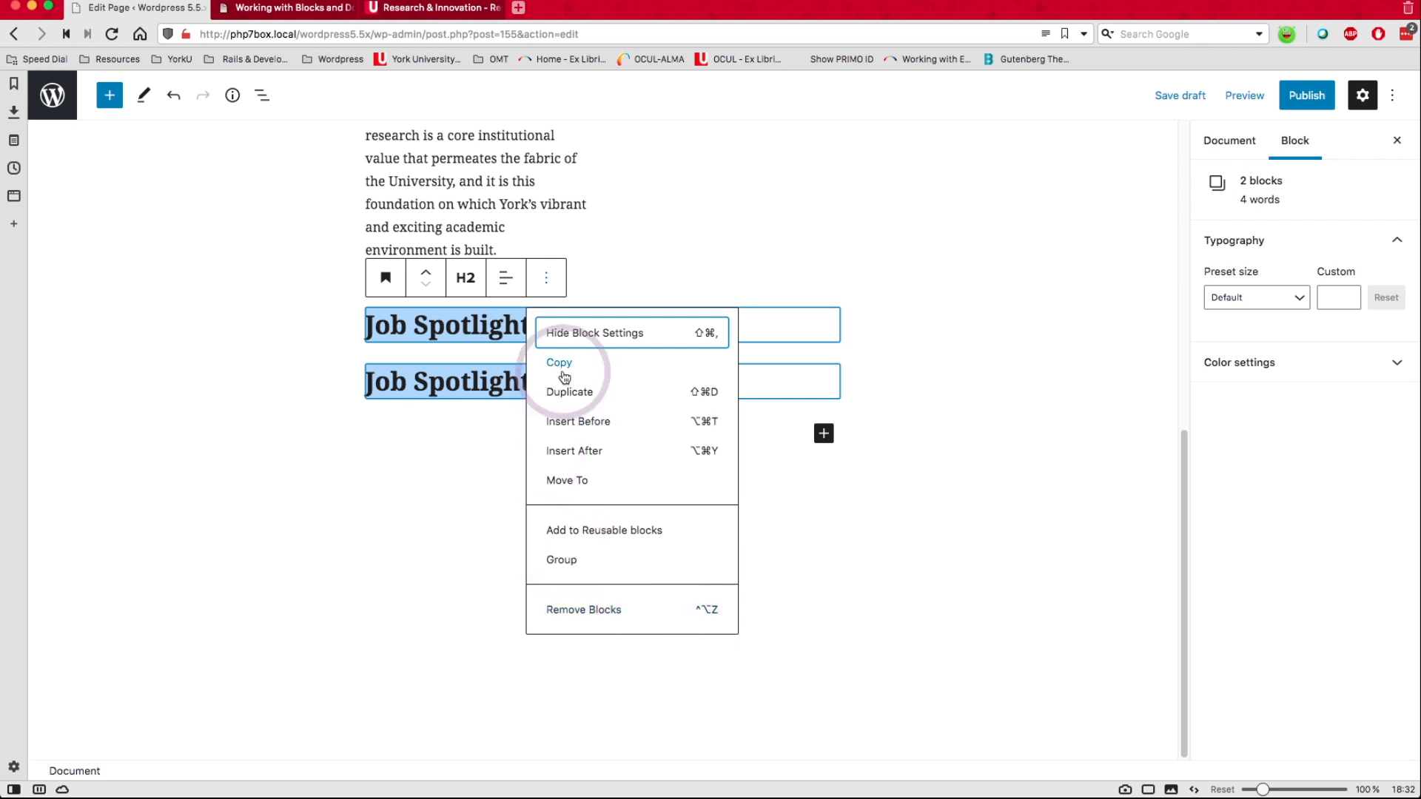
pyautogui.click(589, 609)
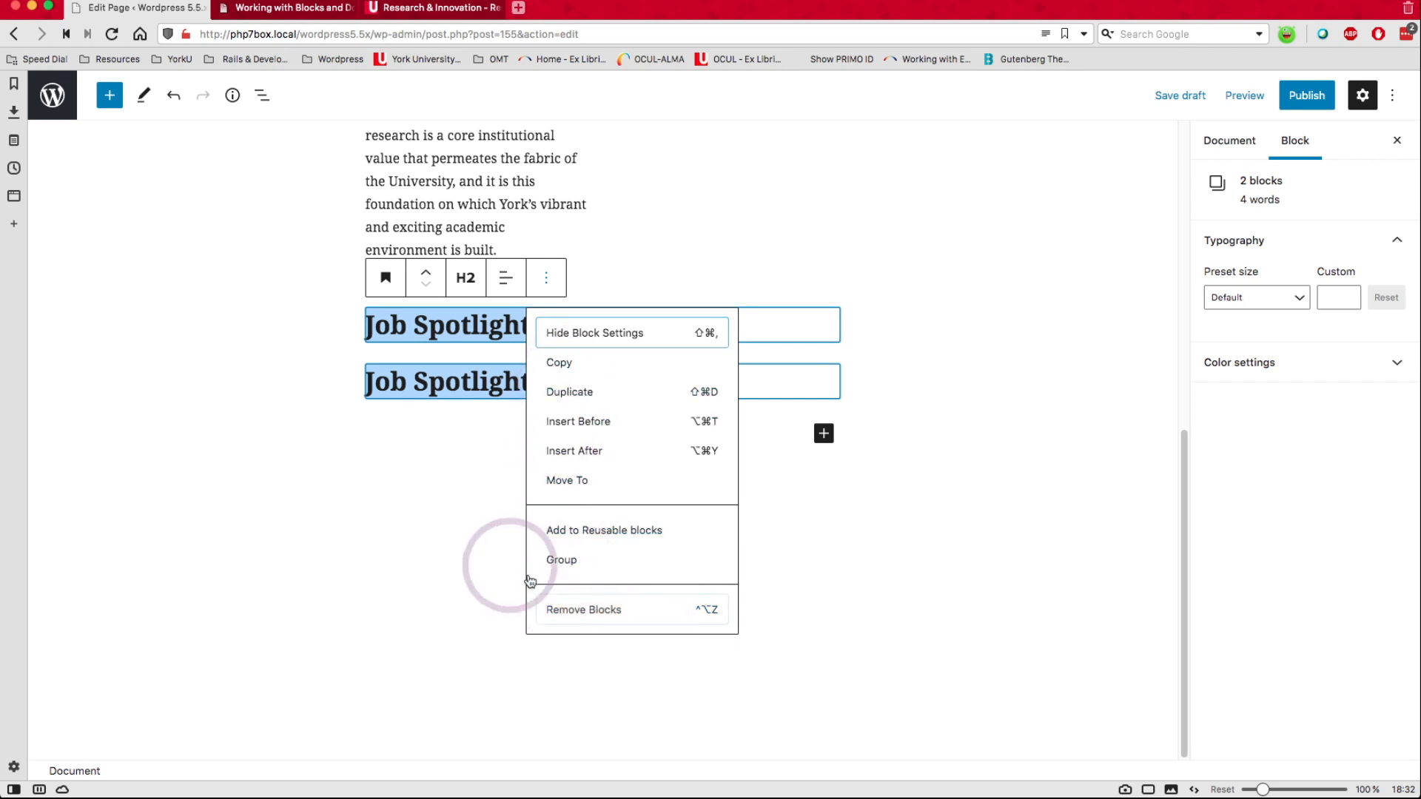
pyautogui.scroll(2, 303, 477)
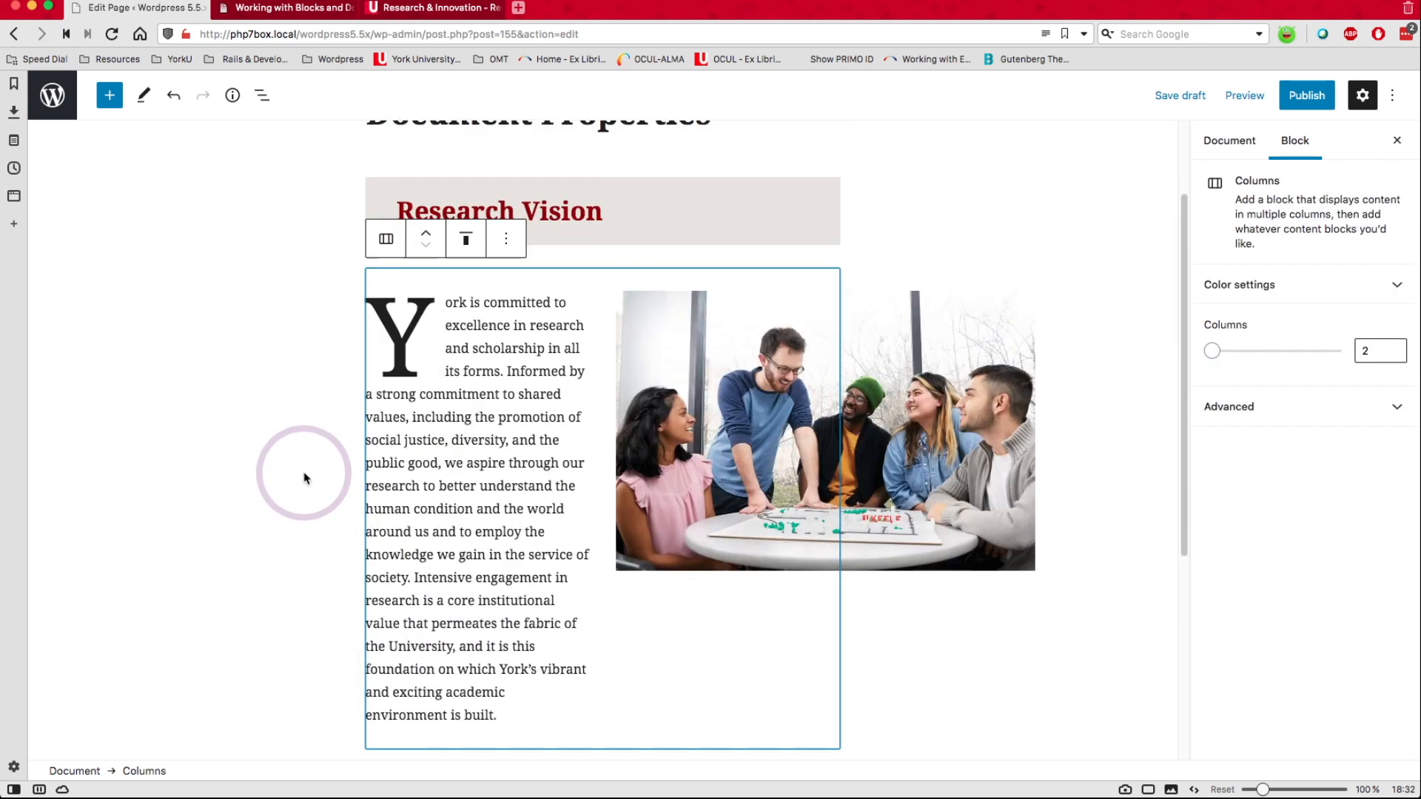
pyautogui.scroll(2, 303, 477)
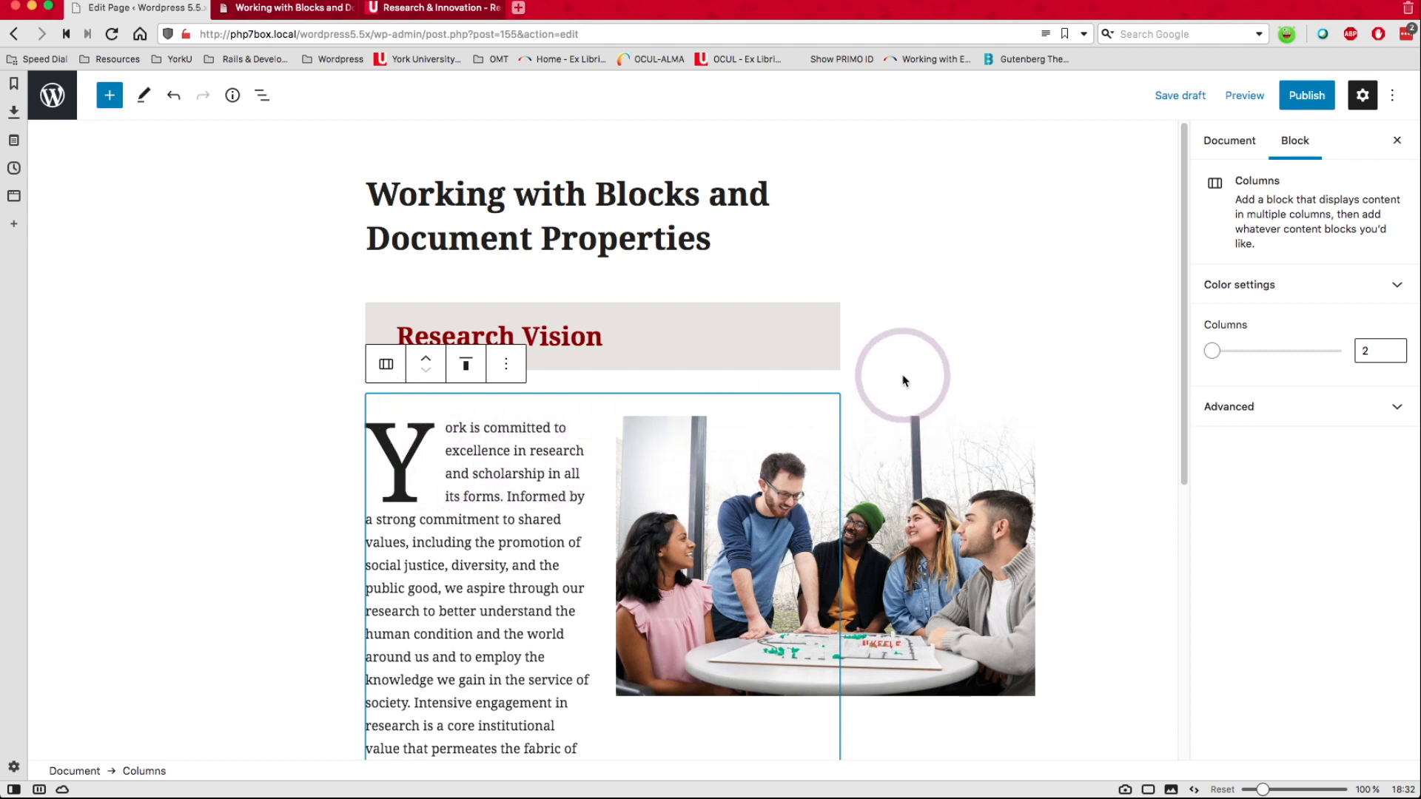
# - Examine the page's document settings, from visibility and permalink through featured image and discussion to the available page templates
pyautogui.click(1237, 150)
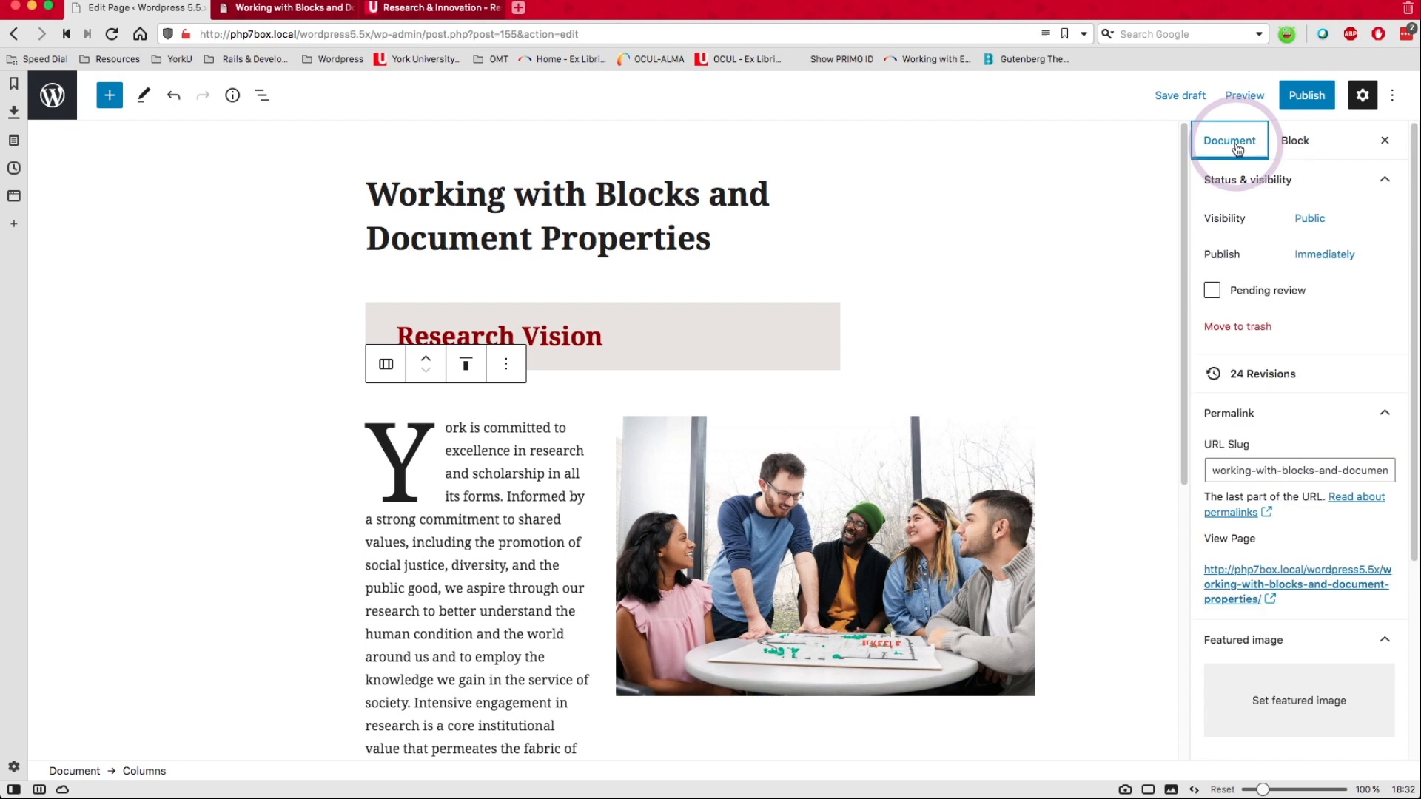
pyautogui.scroll(-1, 1330, 460)
pyautogui.scroll(-1, 1329, 459)
pyautogui.scroll(-4, 1327, 459)
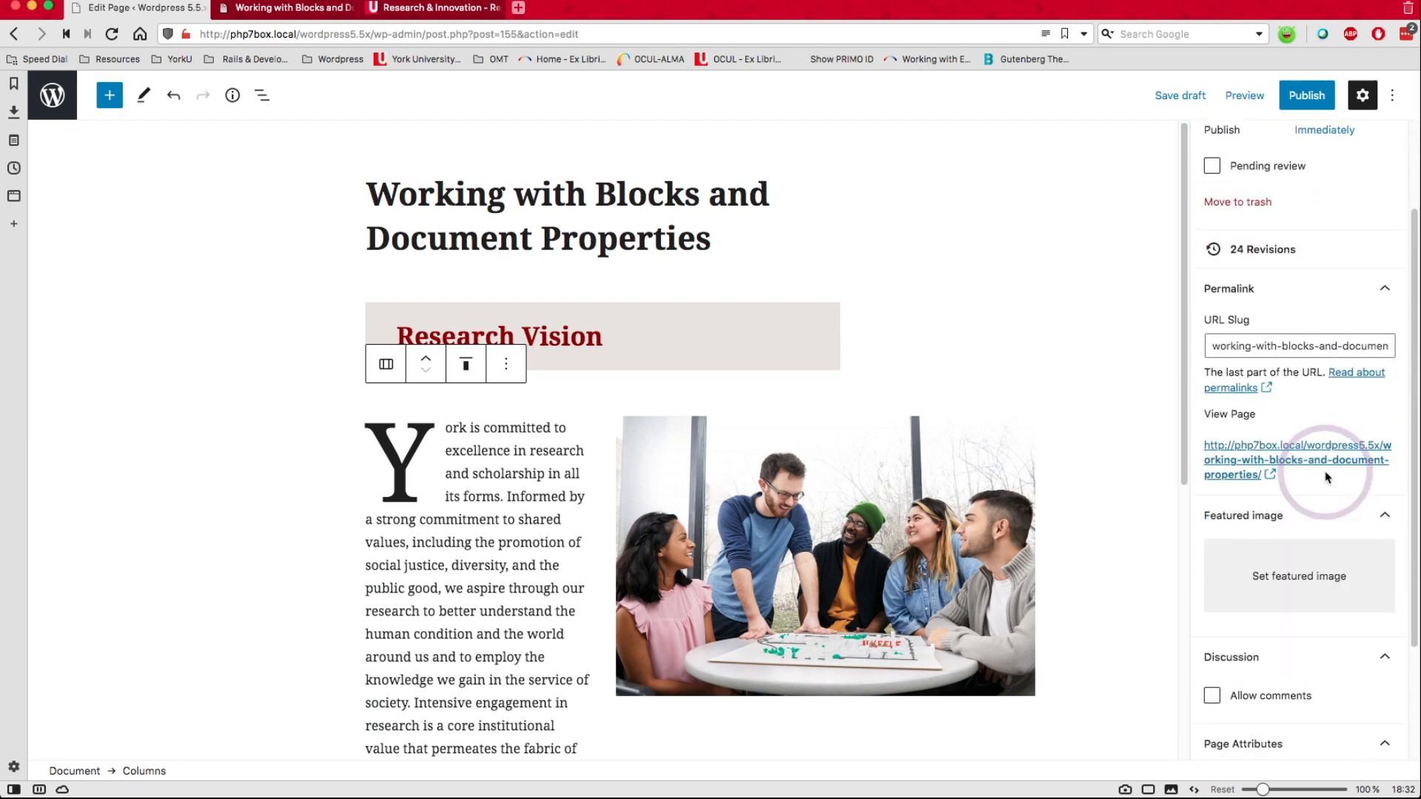
pyautogui.scroll(-3, 1326, 480)
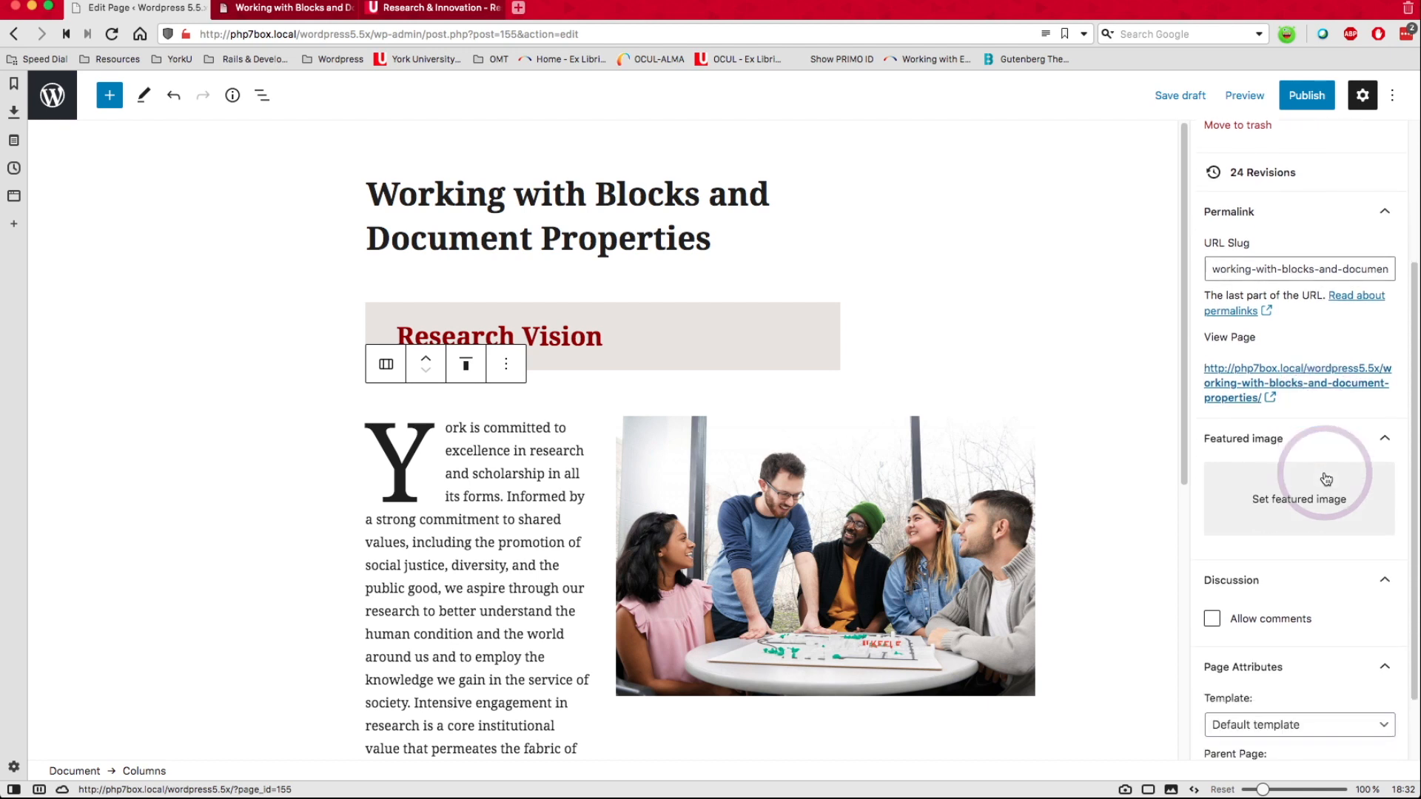
pyautogui.scroll(-3, 1314, 637)
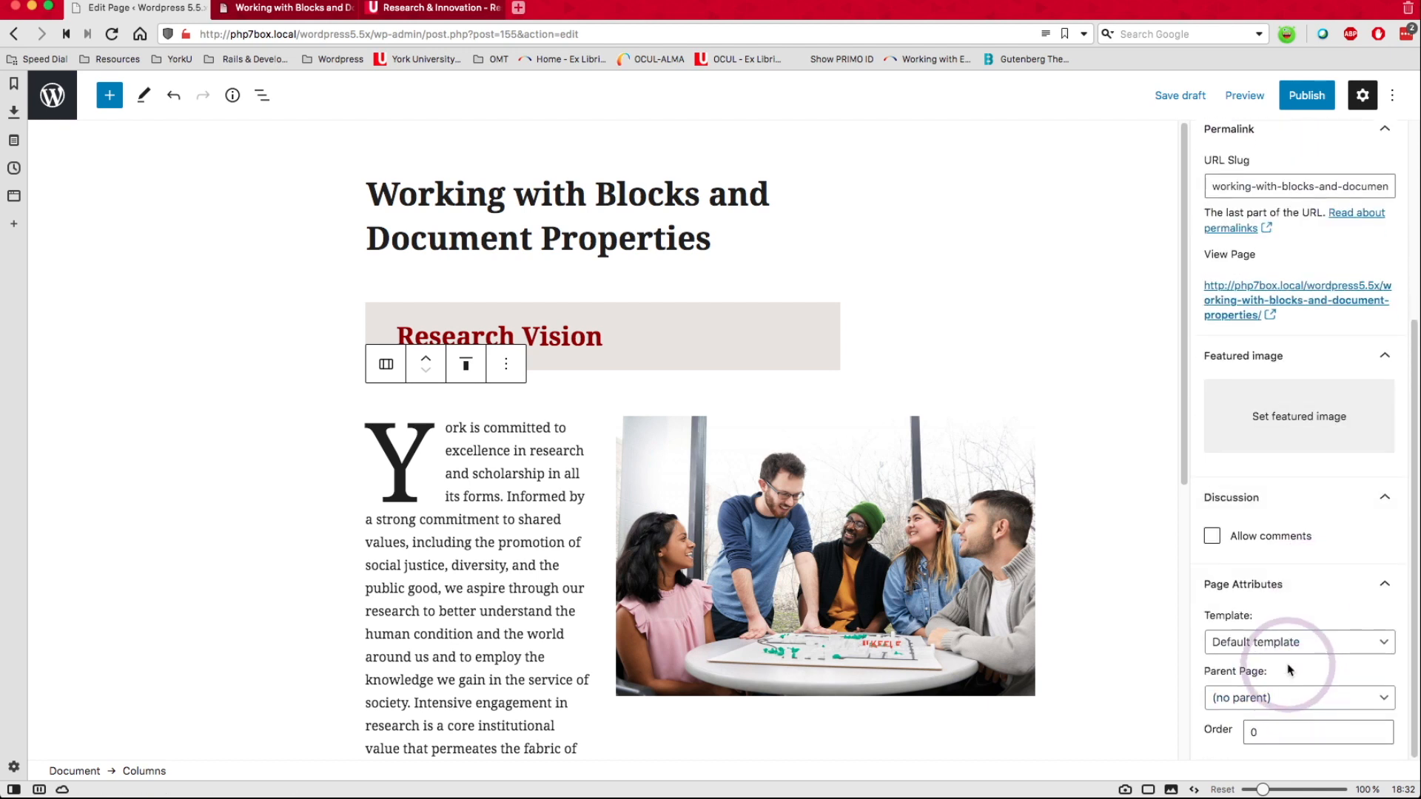
pyautogui.click(1366, 641)
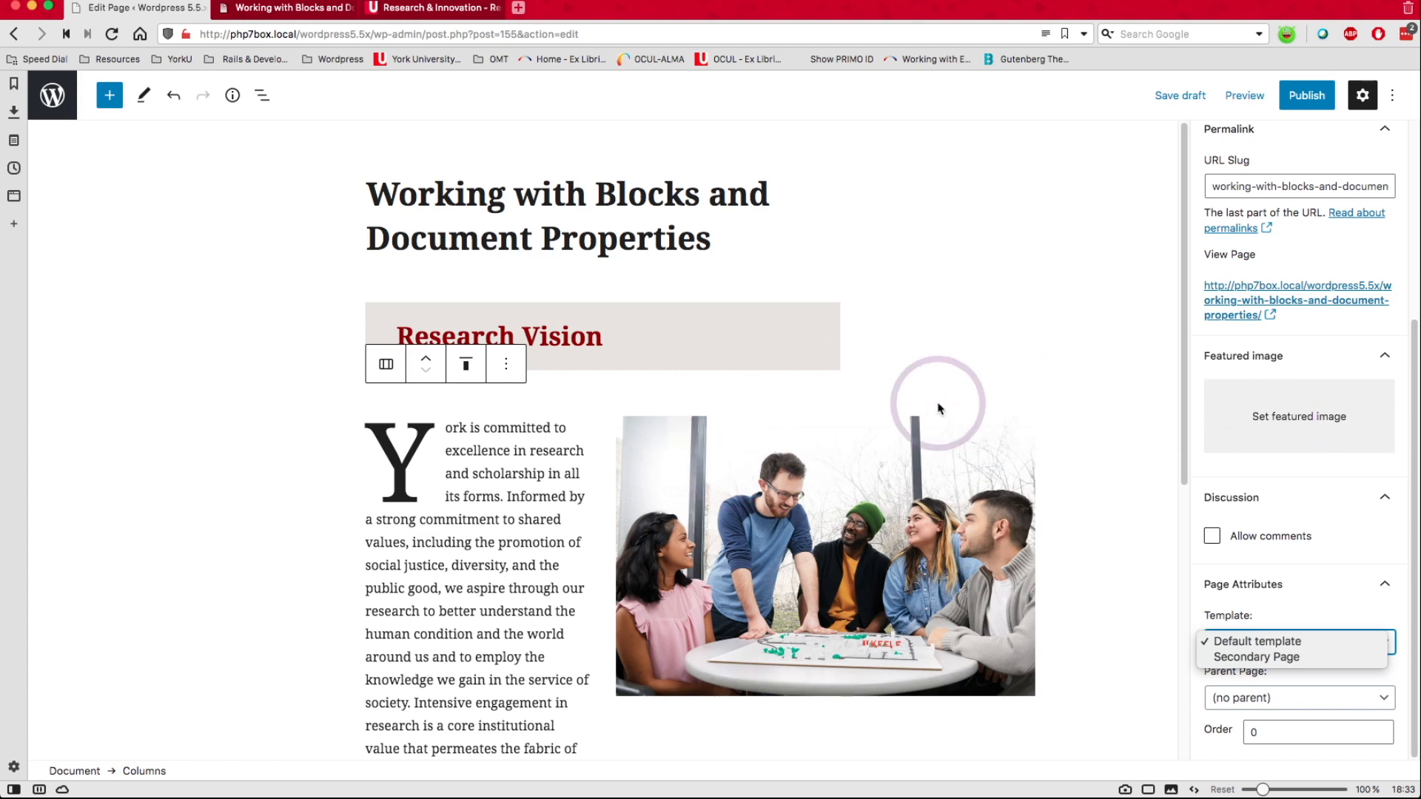
pyautogui.click(1234, 394)
# - Set banner-home.jpg from the media library as the page's featured image
pyautogui.click(1267, 417)
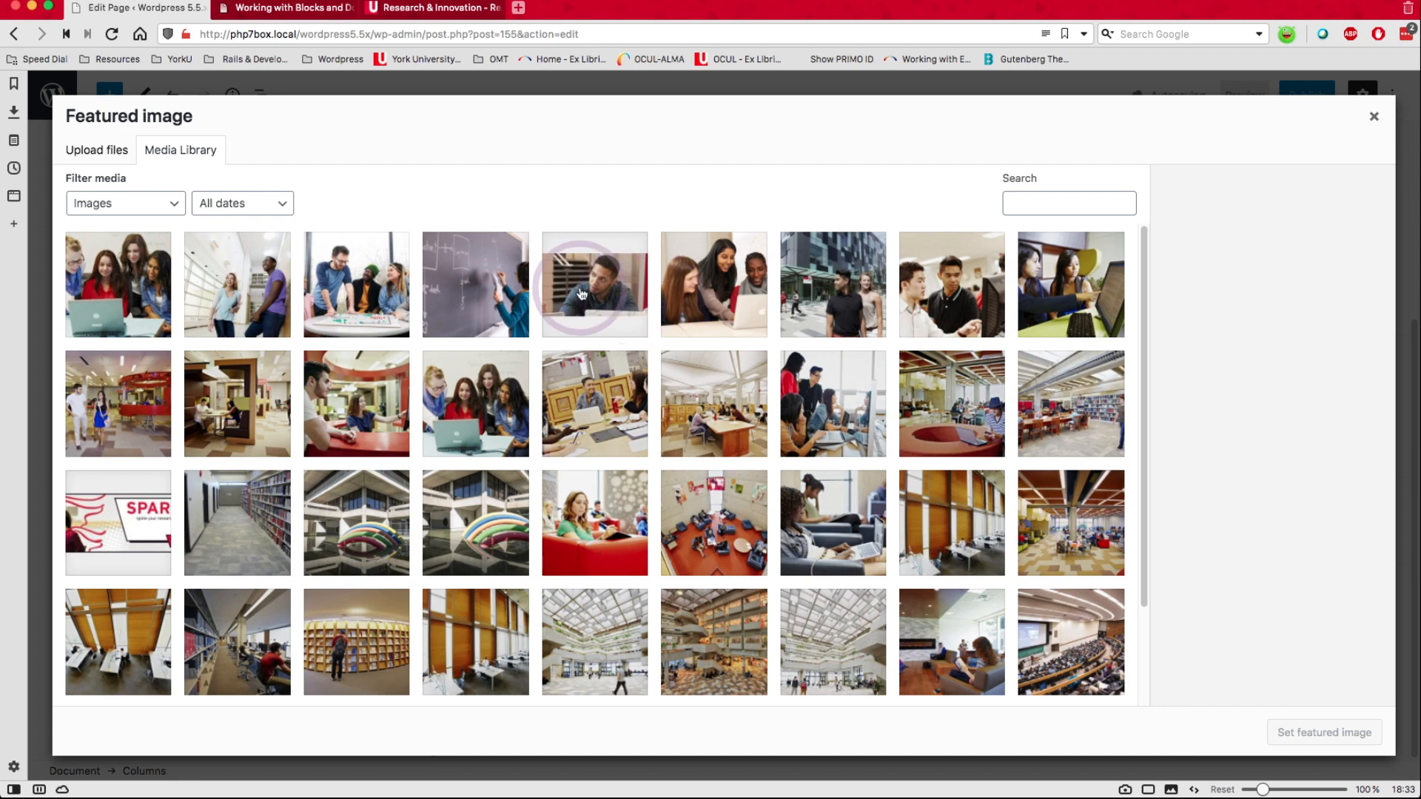
pyautogui.click(592, 296)
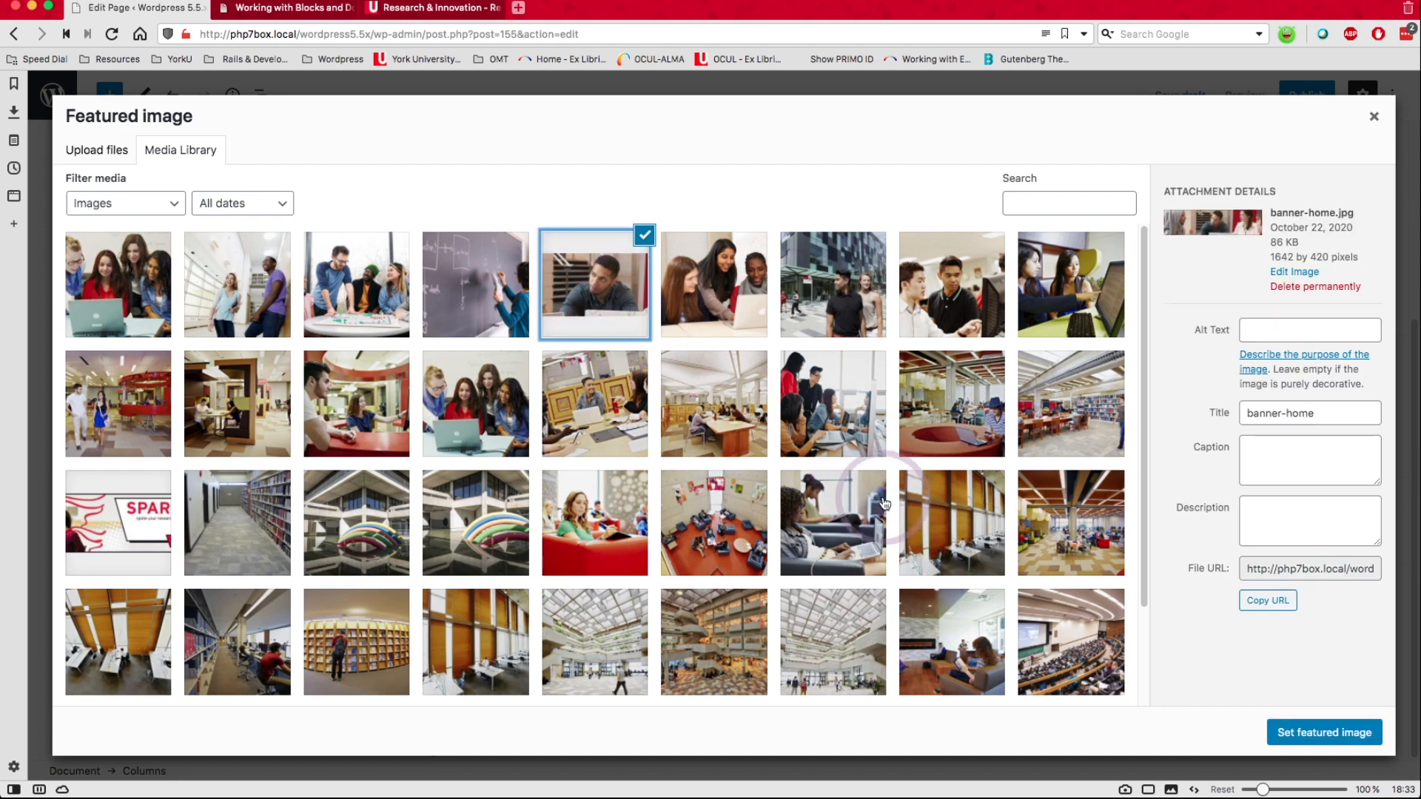
pyautogui.click(1336, 744)
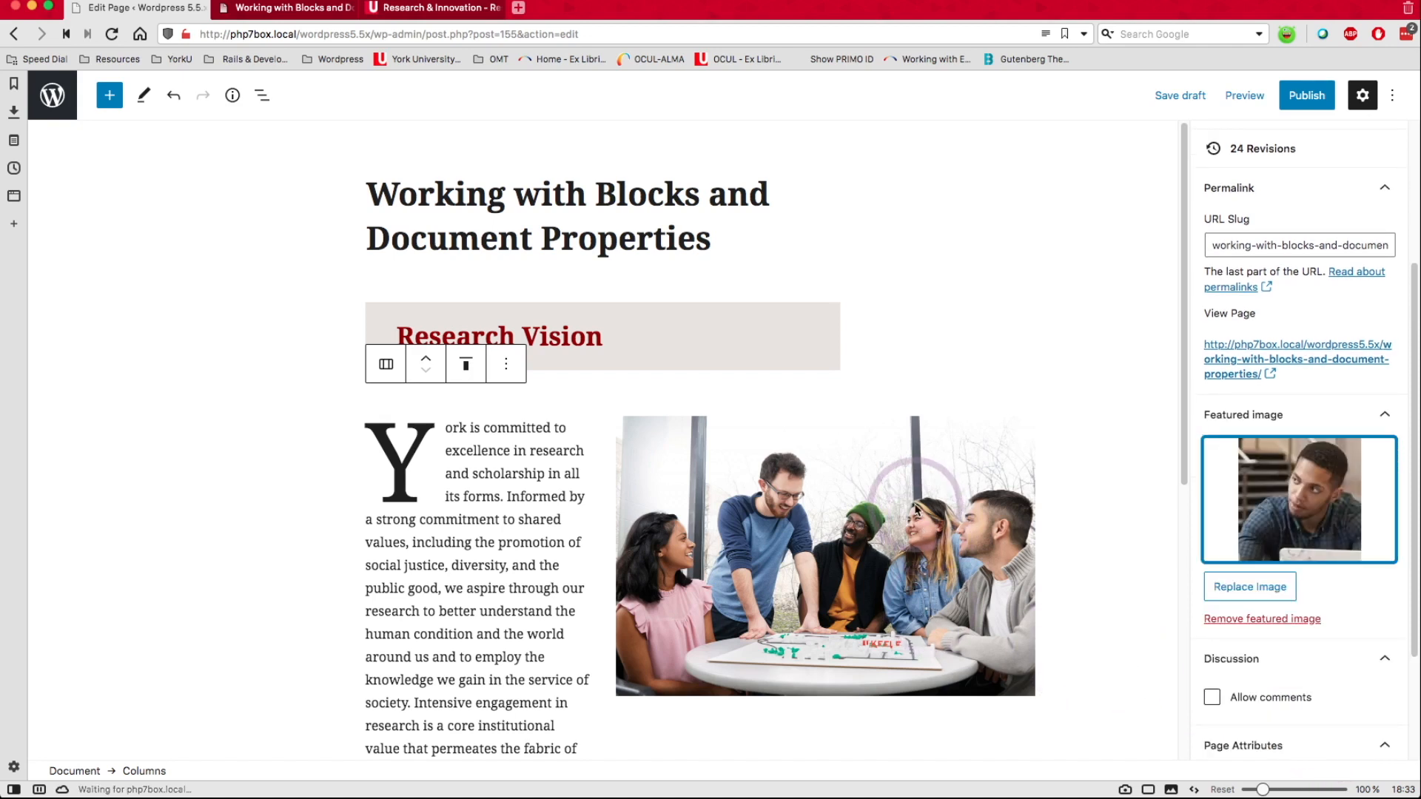
# - Preview the page in a new tab to check the featured image, and return to the page editor
pyautogui.click(1233, 104)
pyautogui.click(1097, 249)
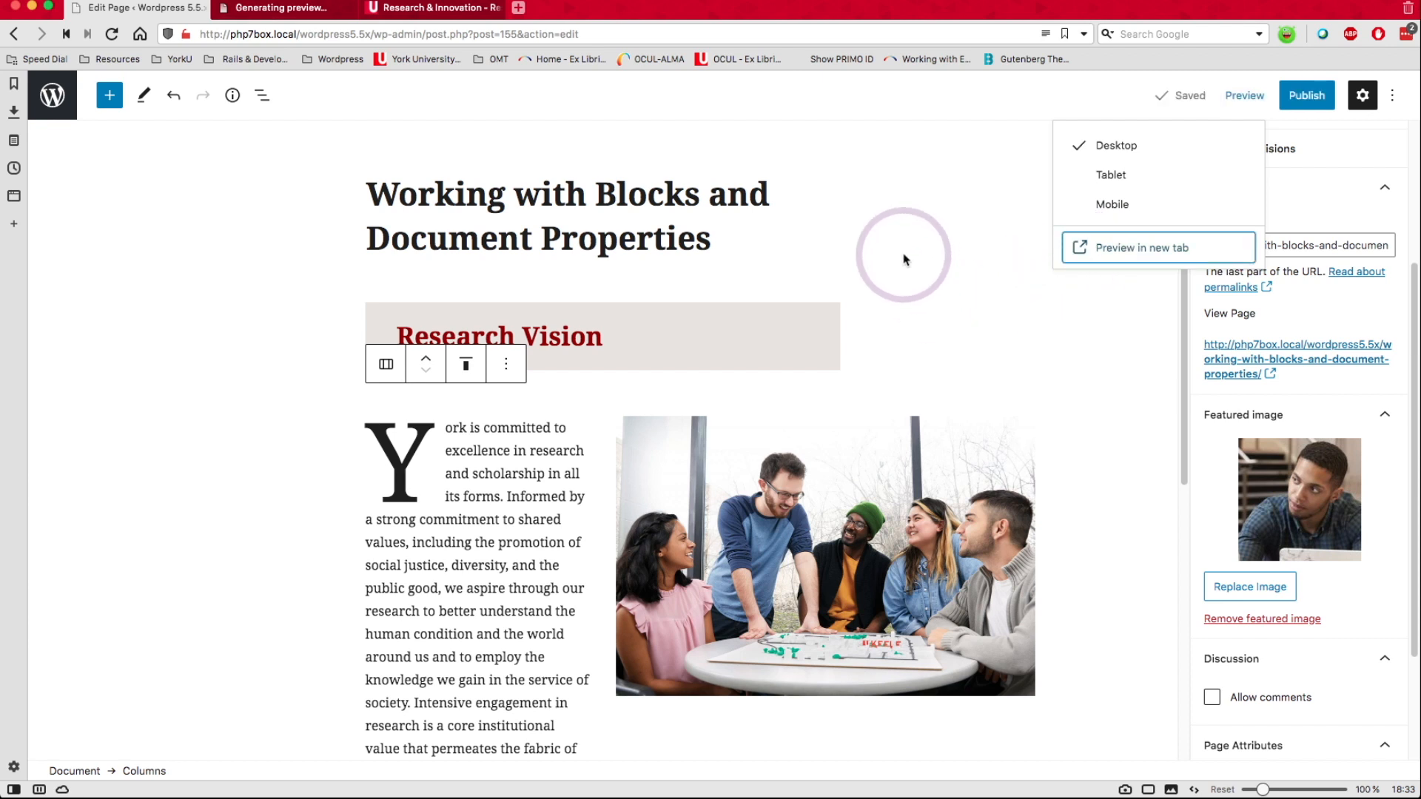
pyautogui.click(310, 11)
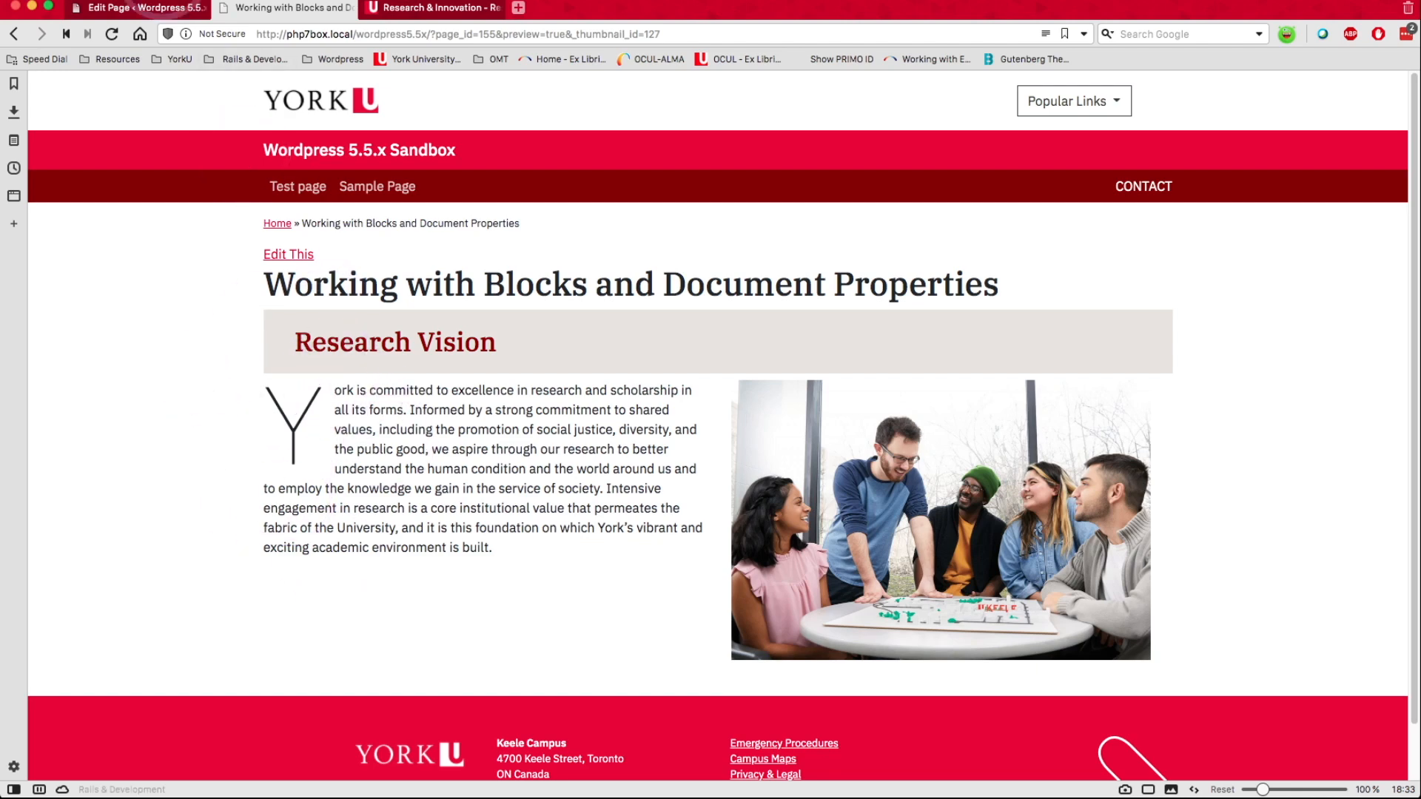
pyautogui.moveTo(163, 11)
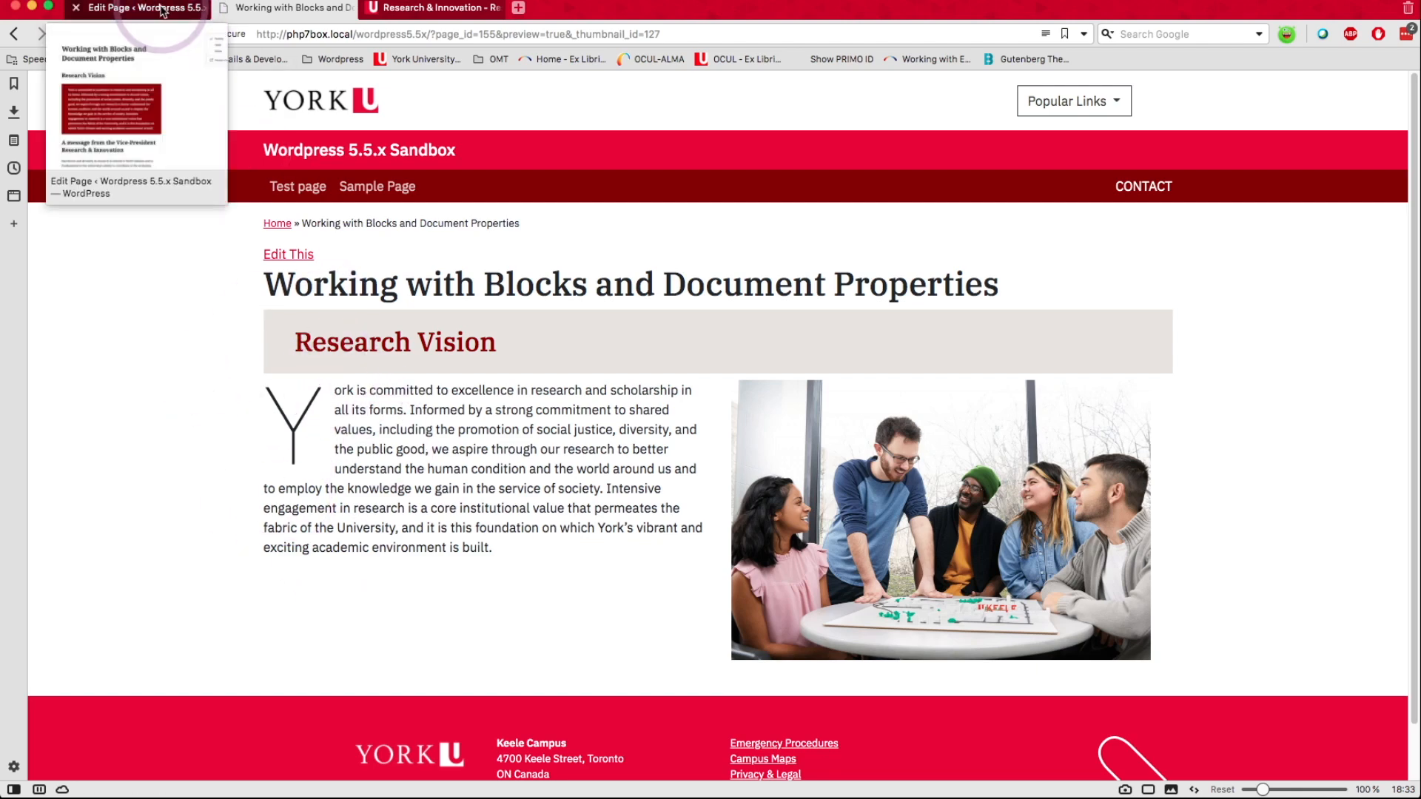
pyautogui.click(163, 11)
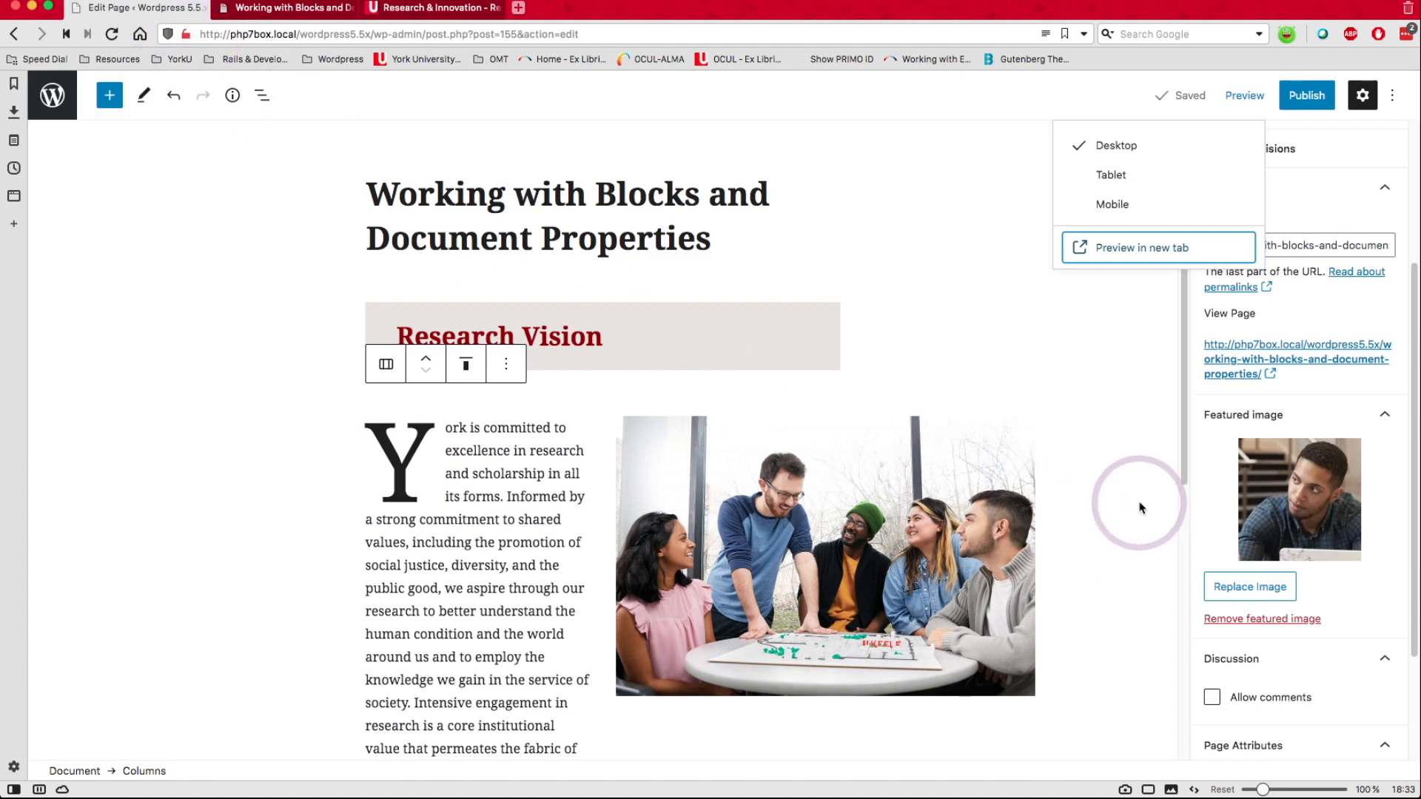
# - Publish the page Working with Blocks and Document Properties and view it on the site
pyautogui.click(1318, 101)
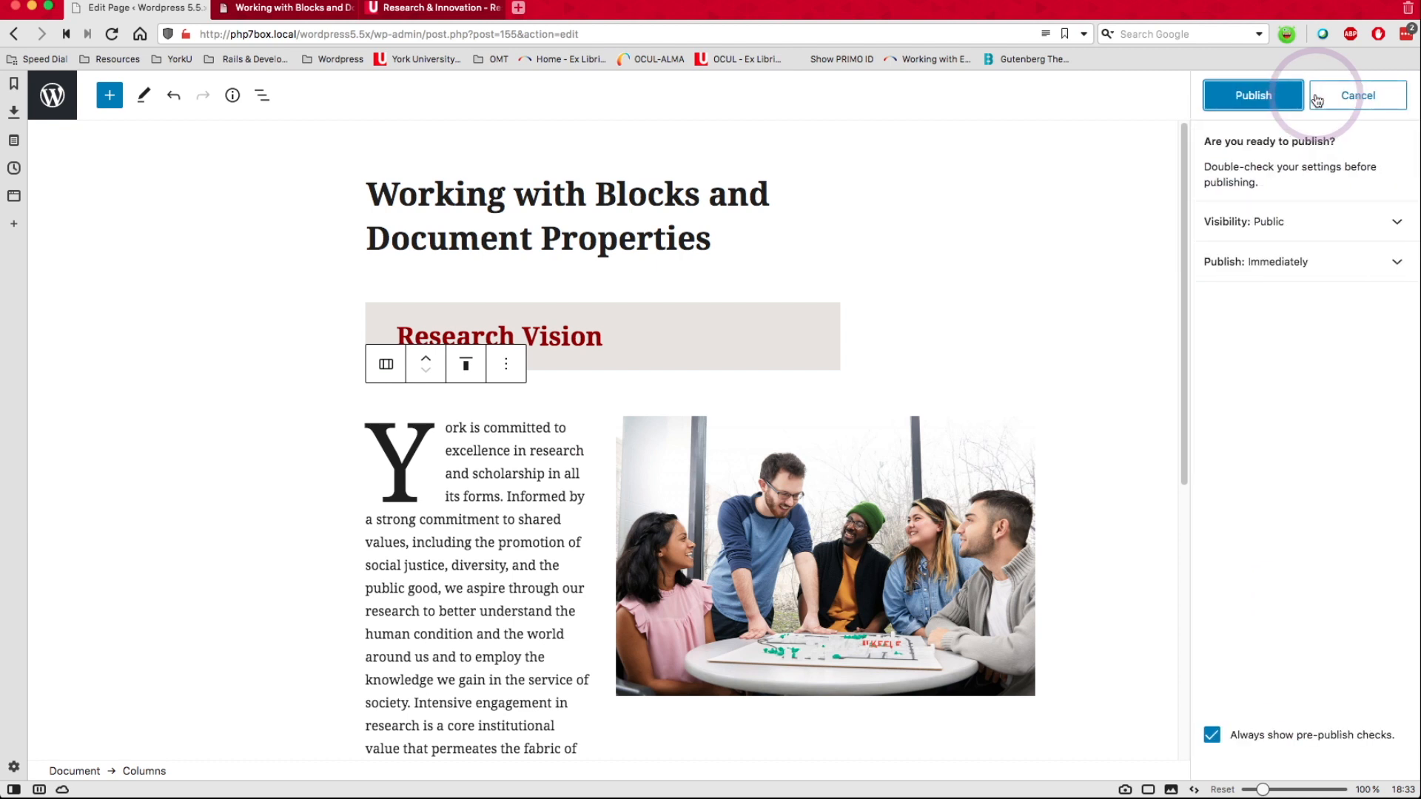
pyautogui.click(1267, 102)
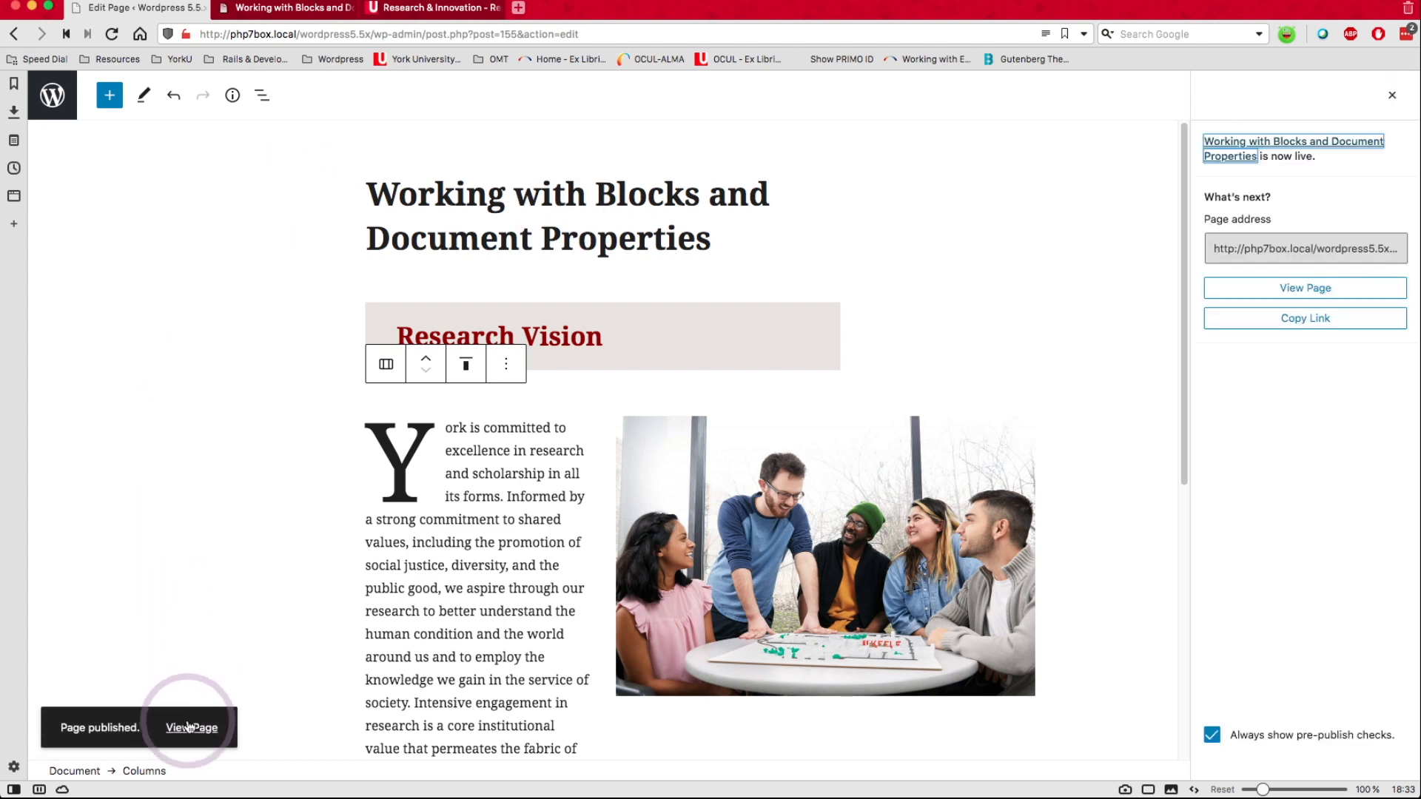
pyautogui.click(191, 729)
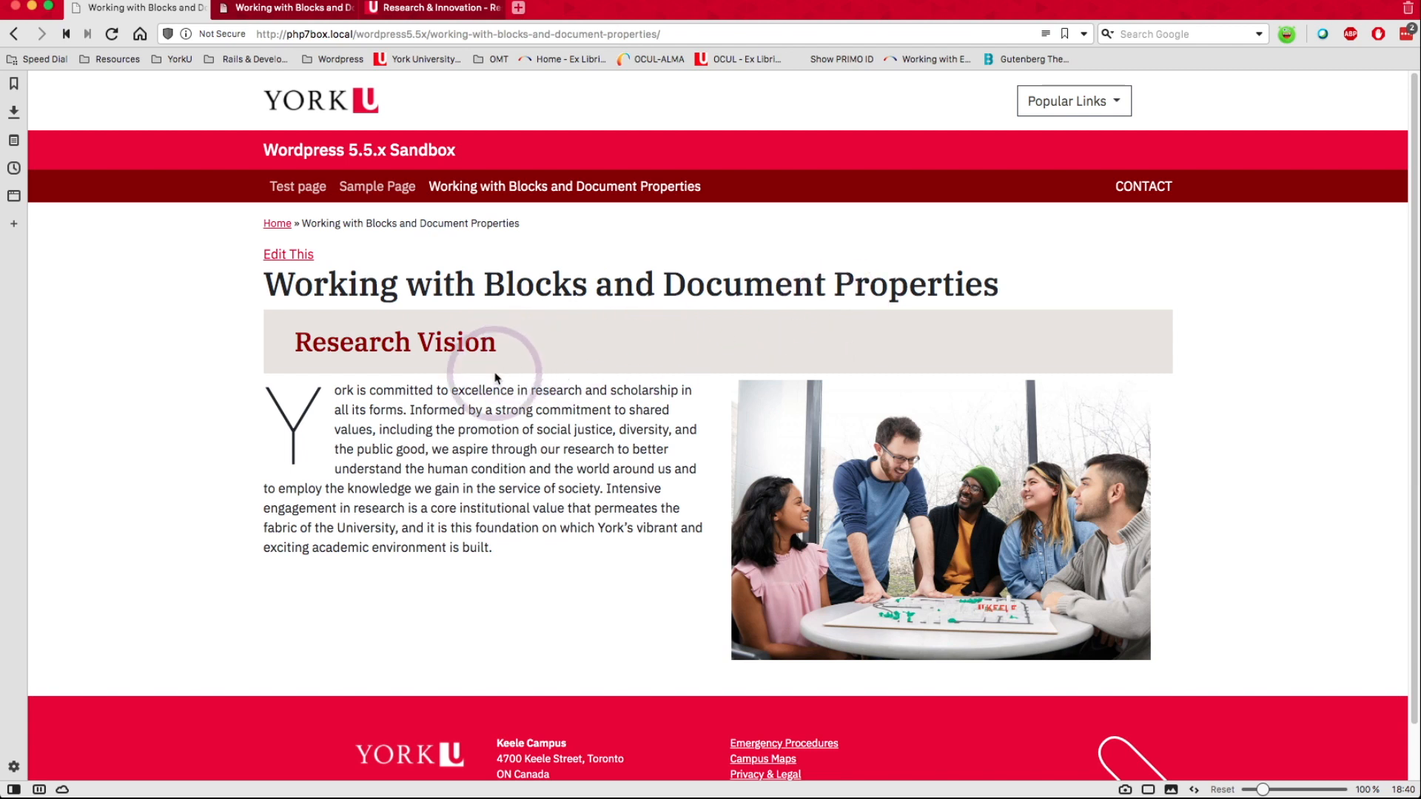
# - Reopen the published page for editing and set its template to Secondary Page
pyautogui.click(308, 261)
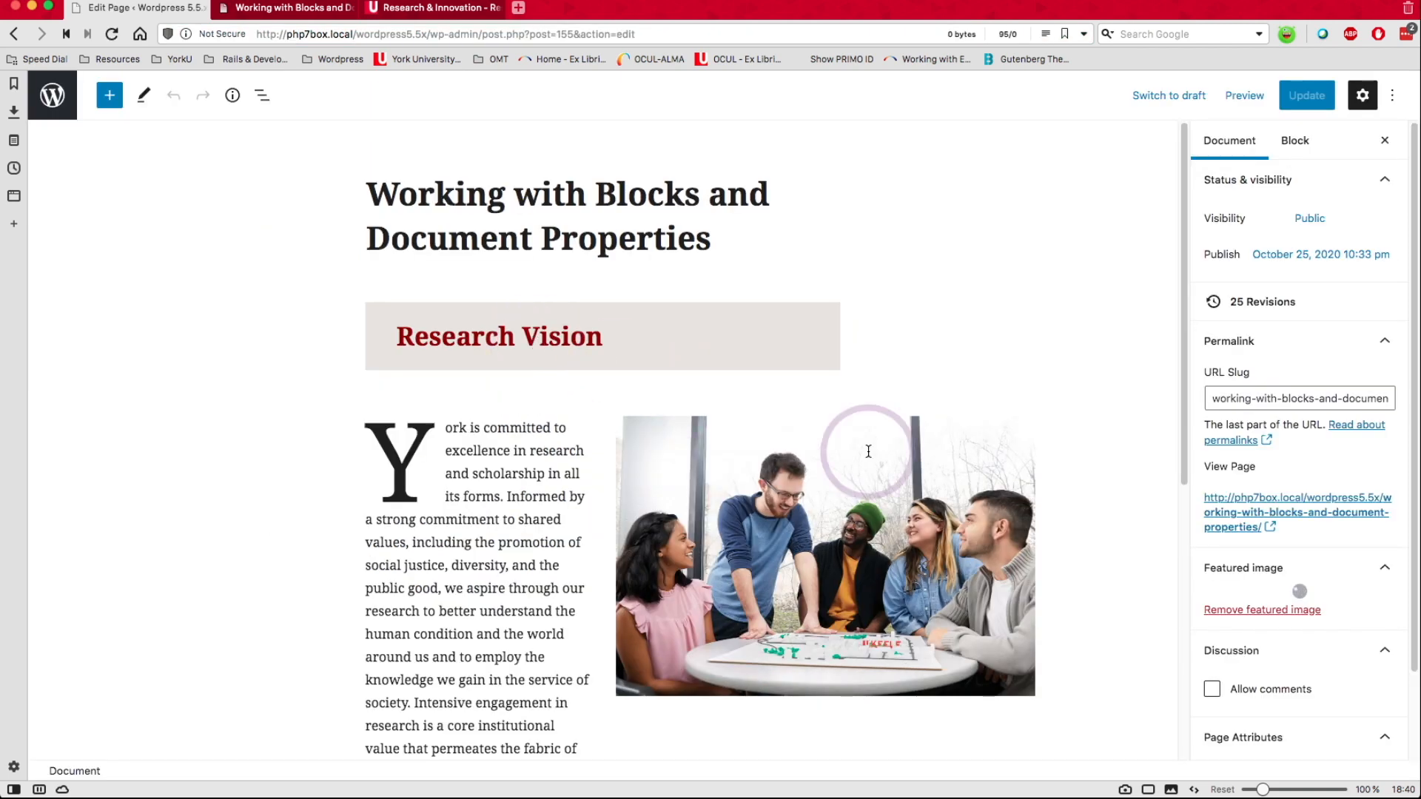
pyautogui.scroll(-3, 1251, 474)
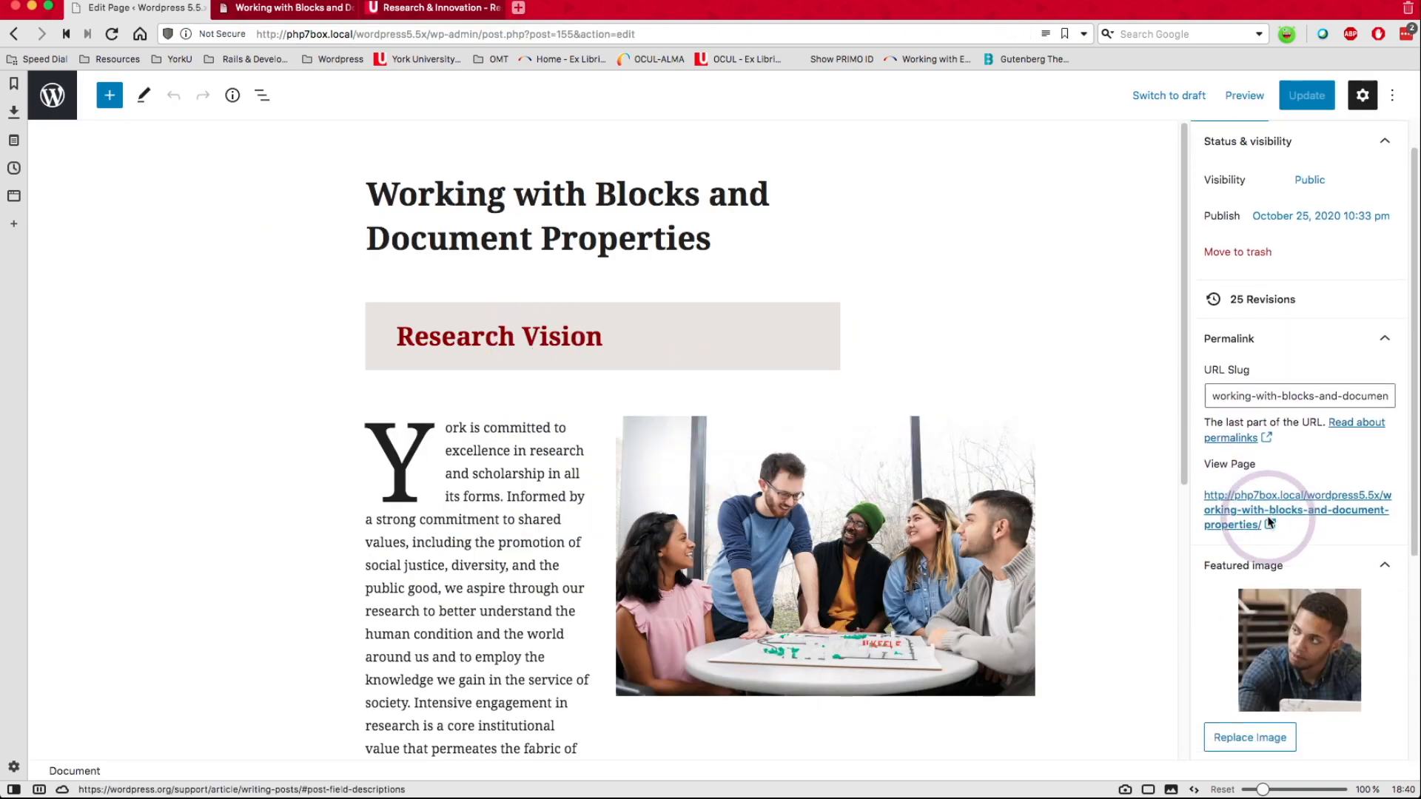
pyautogui.scroll(-5, 1269, 522)
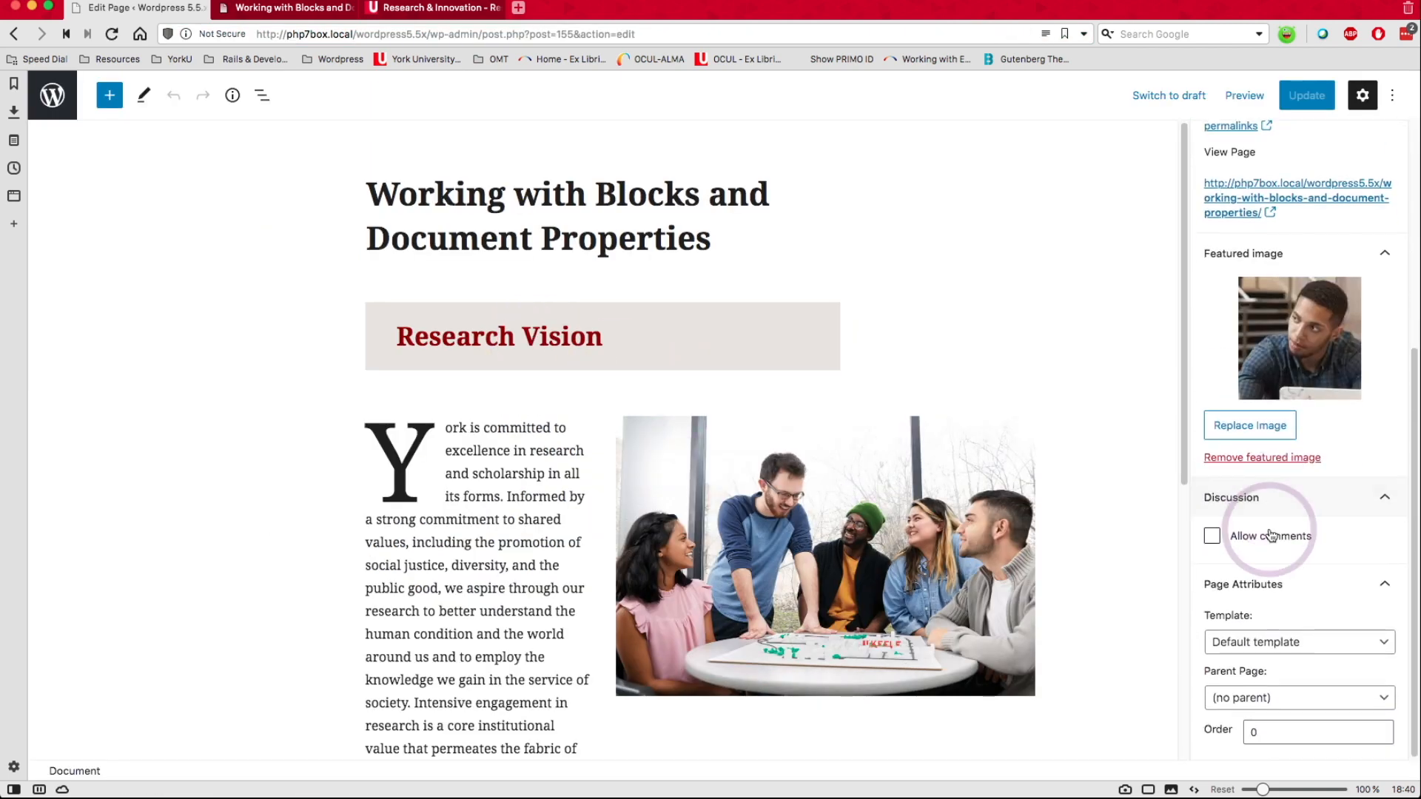
pyautogui.click(1289, 642)
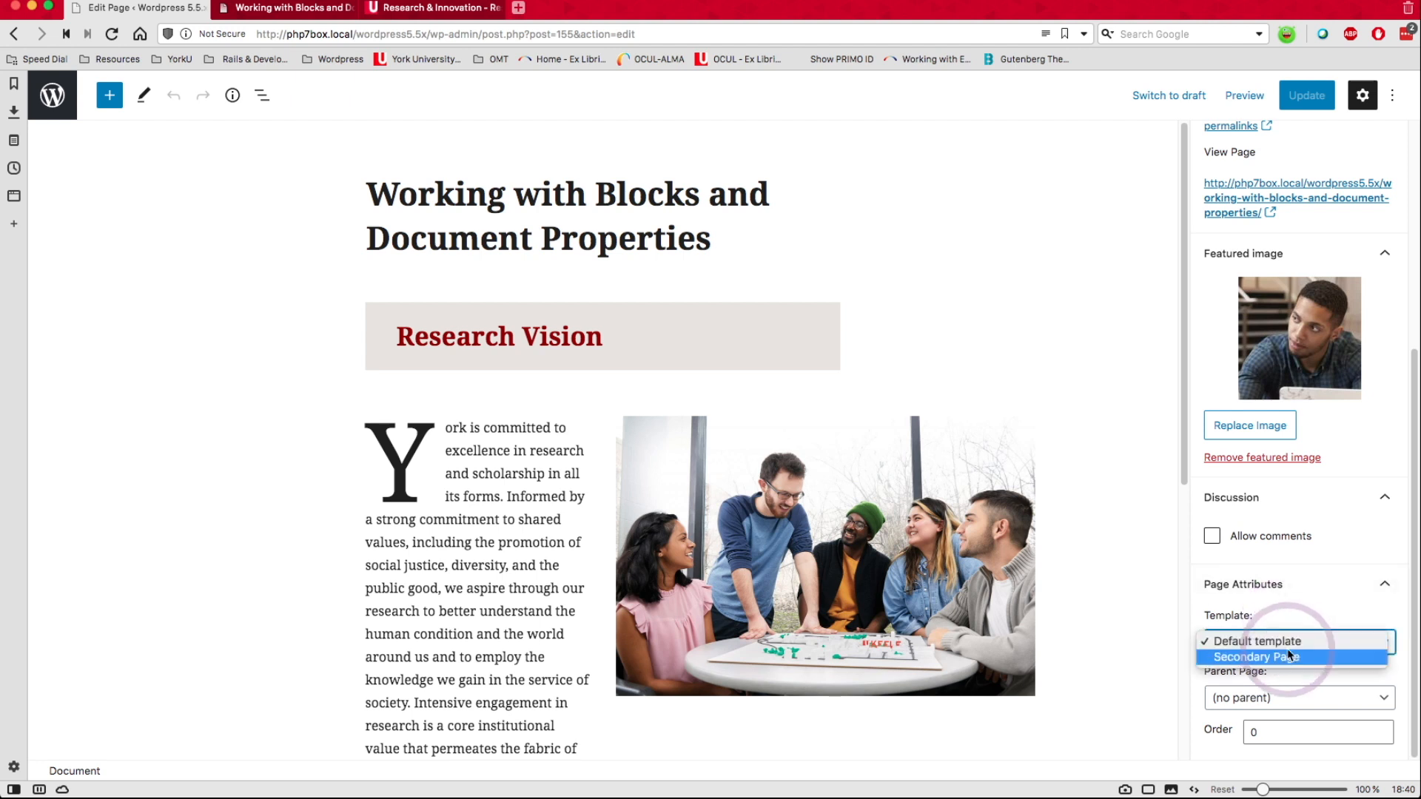
pyautogui.click(1289, 656)
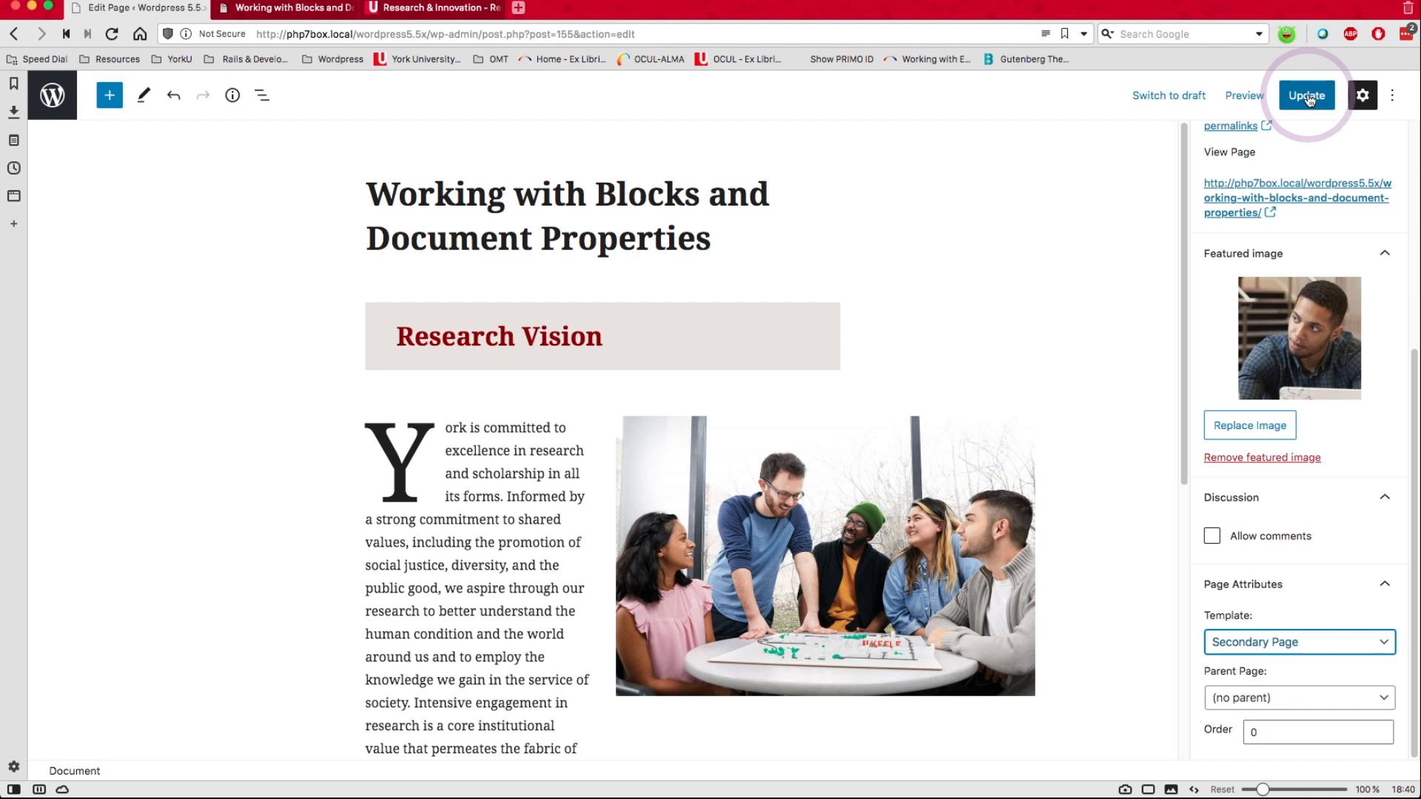
# - Preview the page with the Secondary Page template in a new tab, and return to the editor
pyautogui.click(1251, 102)
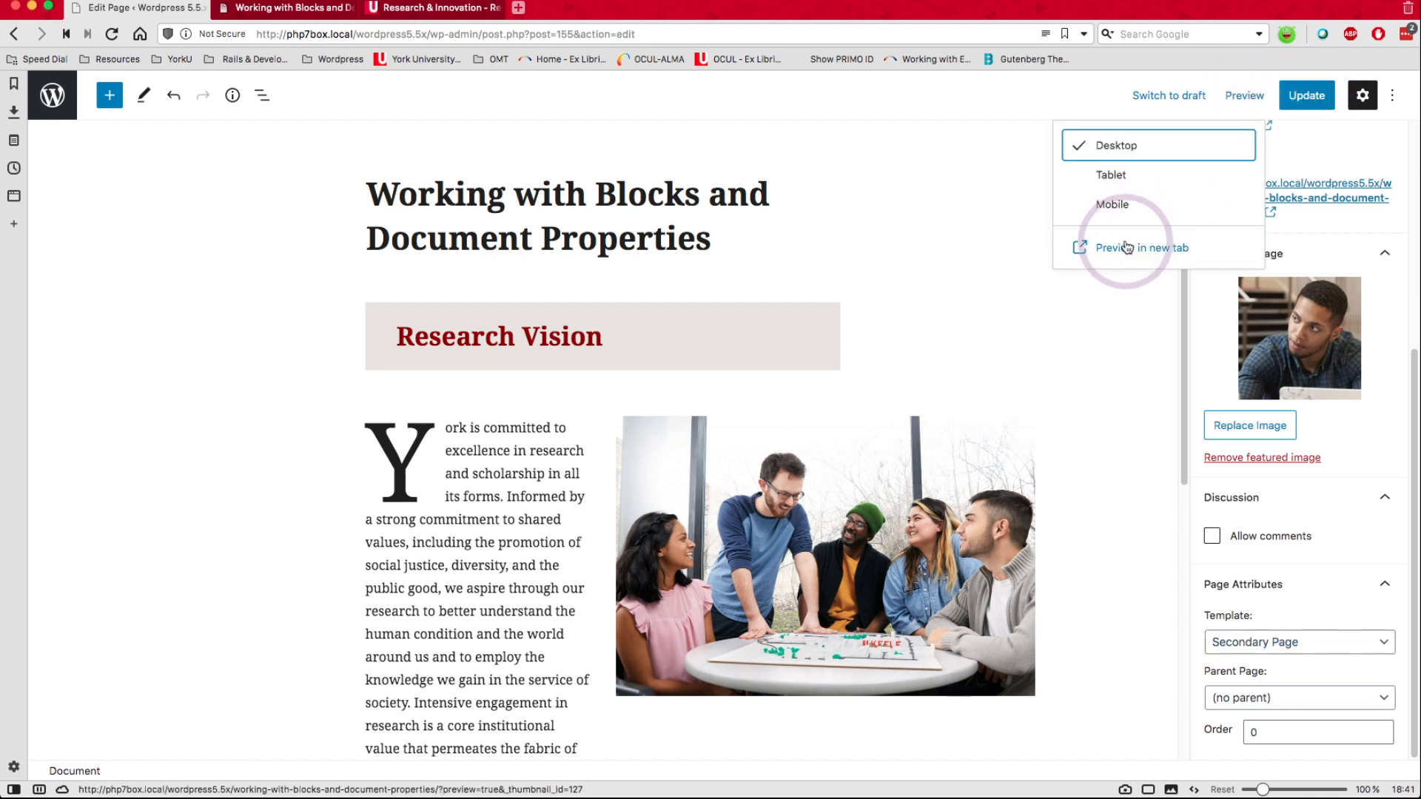
pyautogui.click(1126, 247)
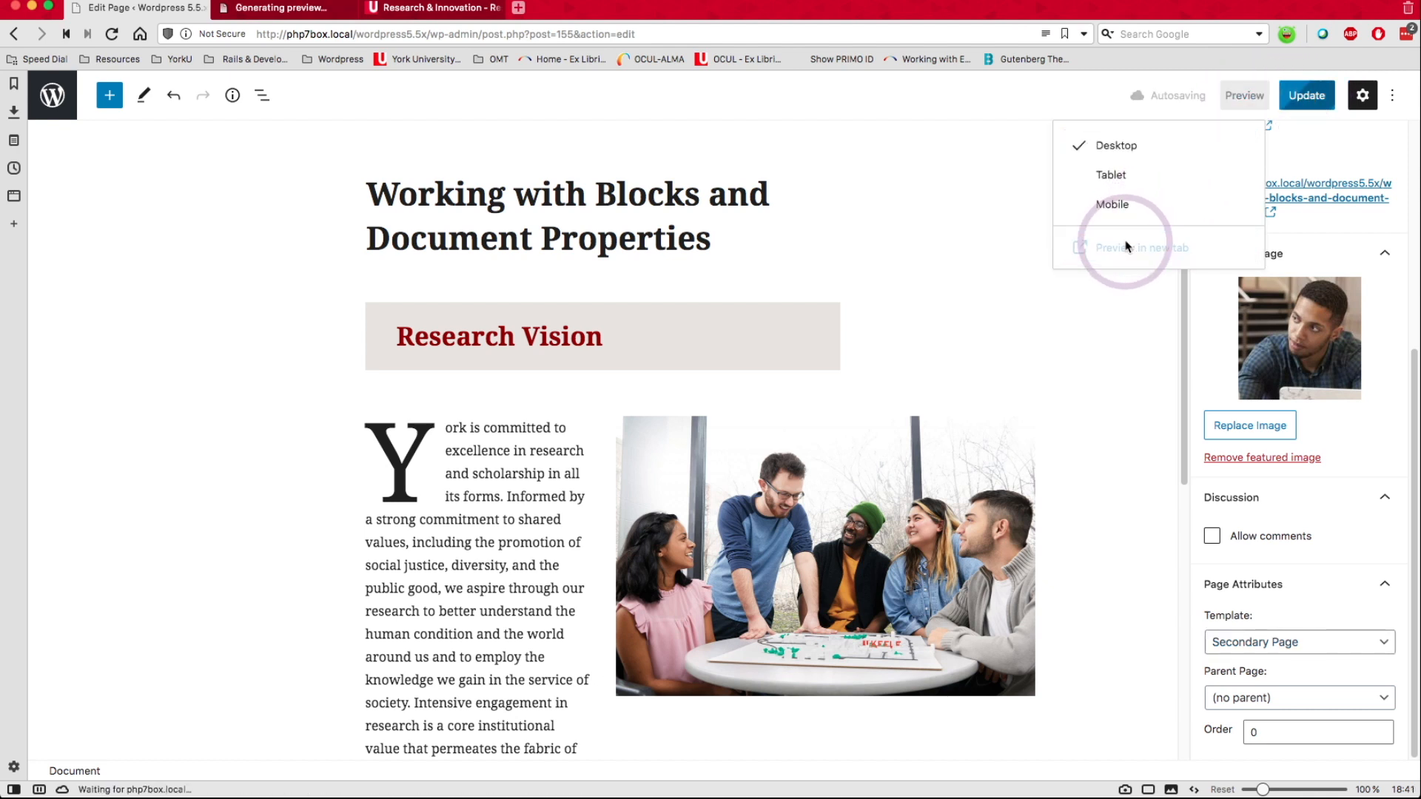
pyautogui.click(299, 14)
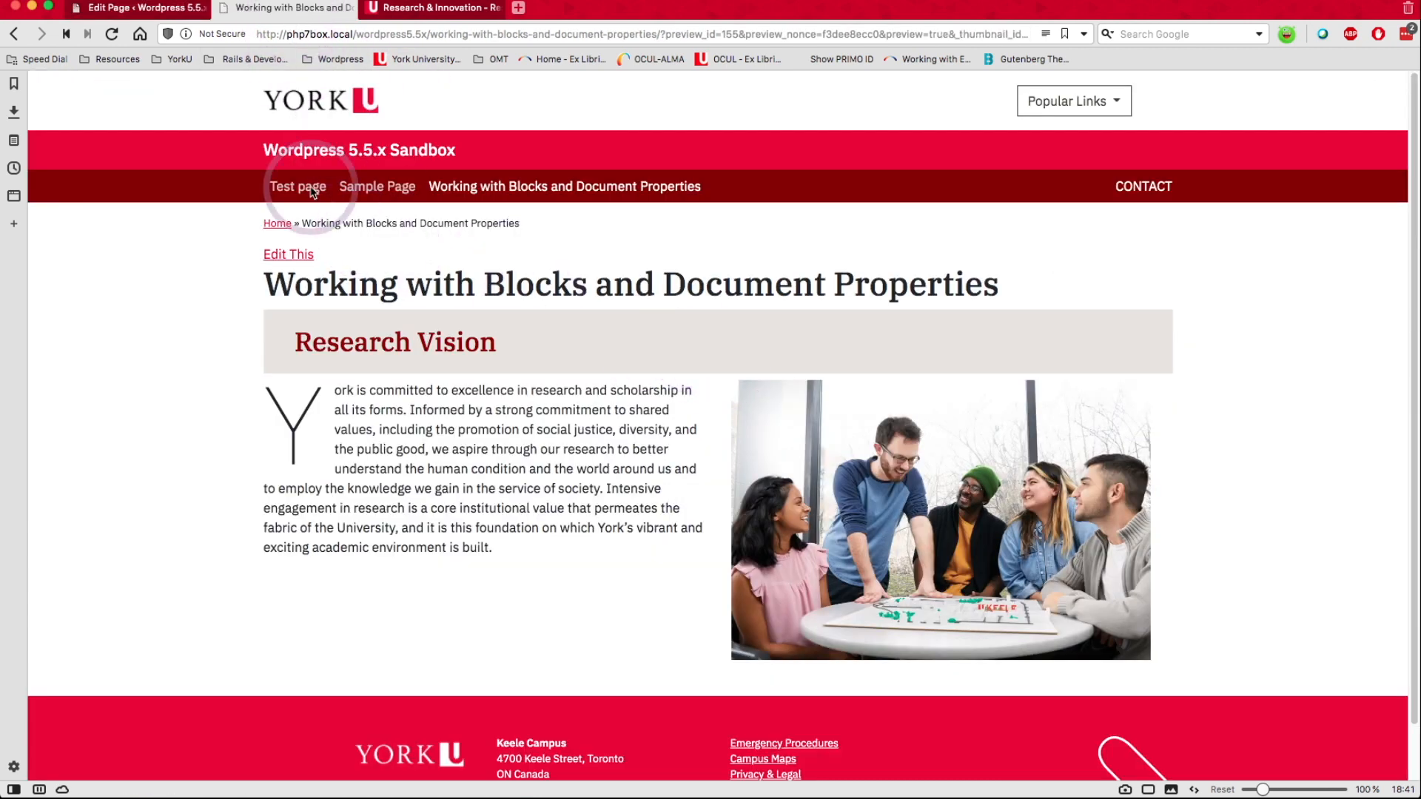
pyautogui.click(181, 13)
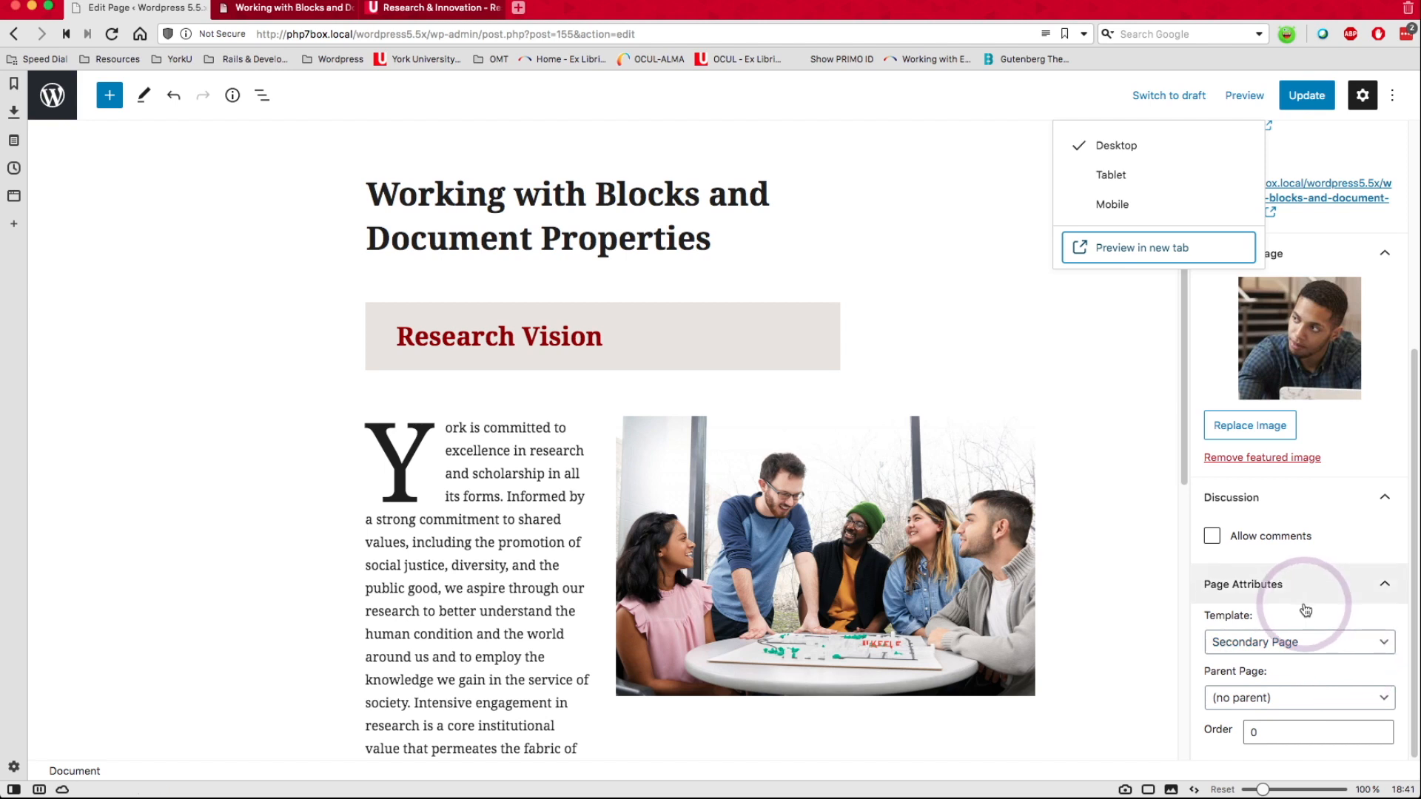
# - Update the page with the new template and check the live version before returning to its editor
pyautogui.click(1306, 96)
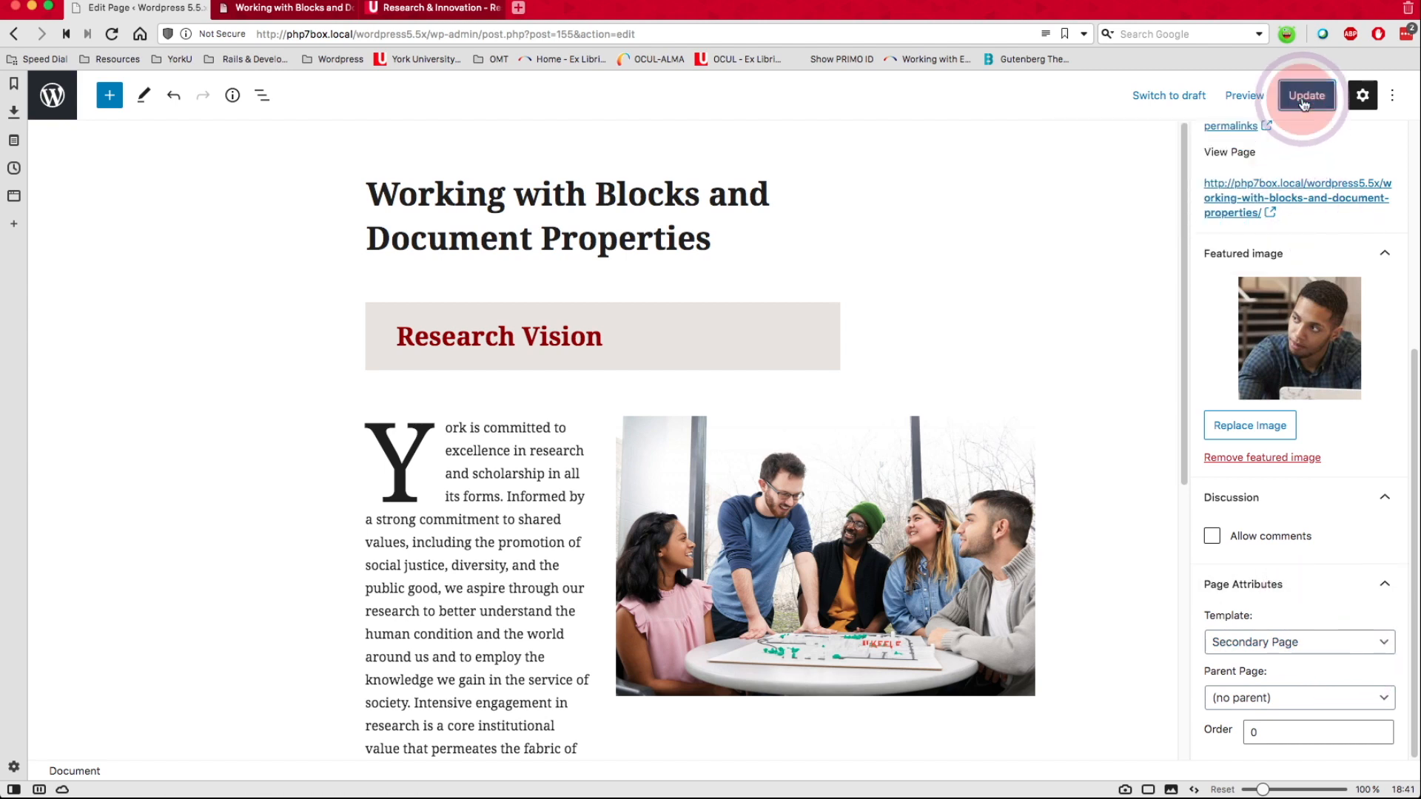
pyautogui.click(178, 730)
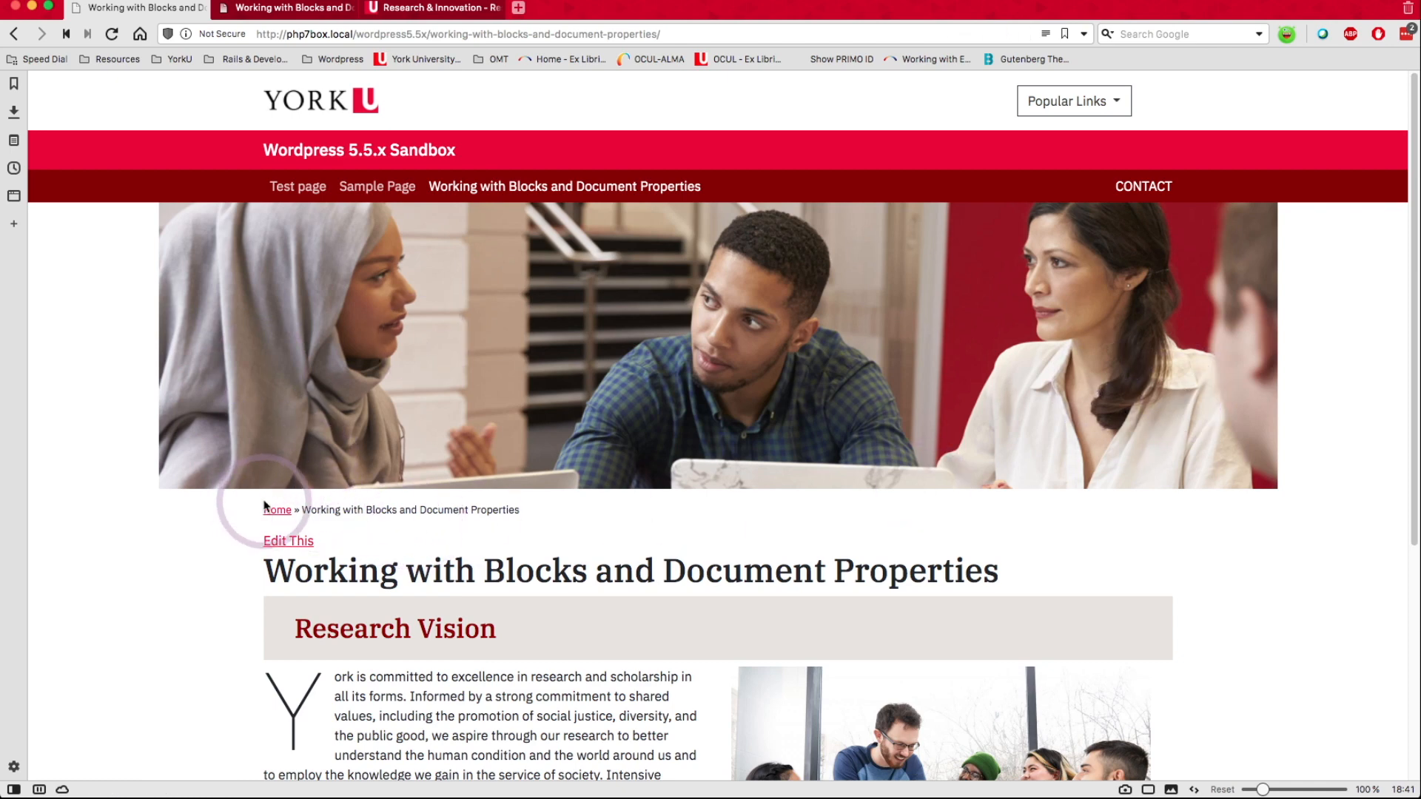
pyautogui.scroll(-2, 264, 506)
pyautogui.scroll(2, 270, 546)
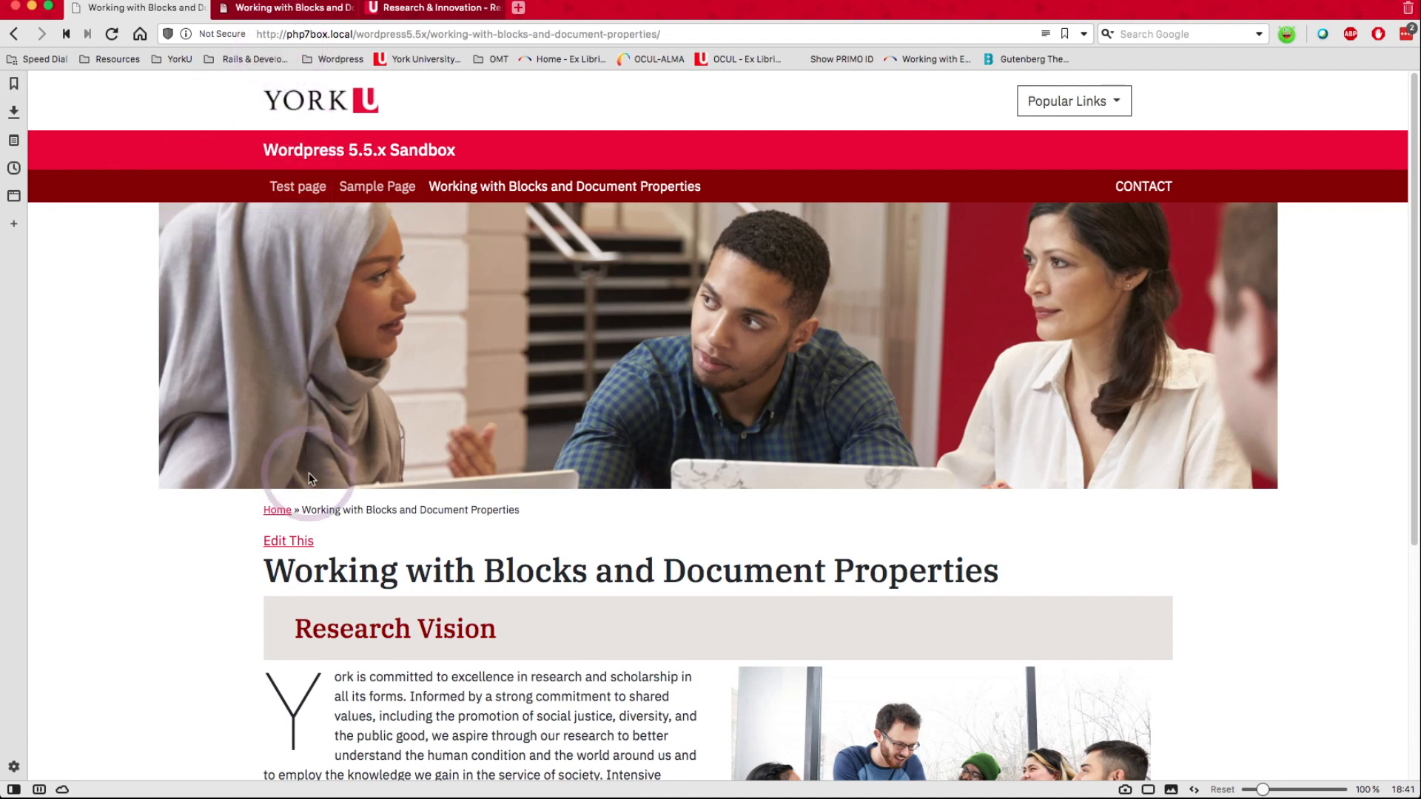
pyautogui.click(308, 541)
pyautogui.click(796, 471)
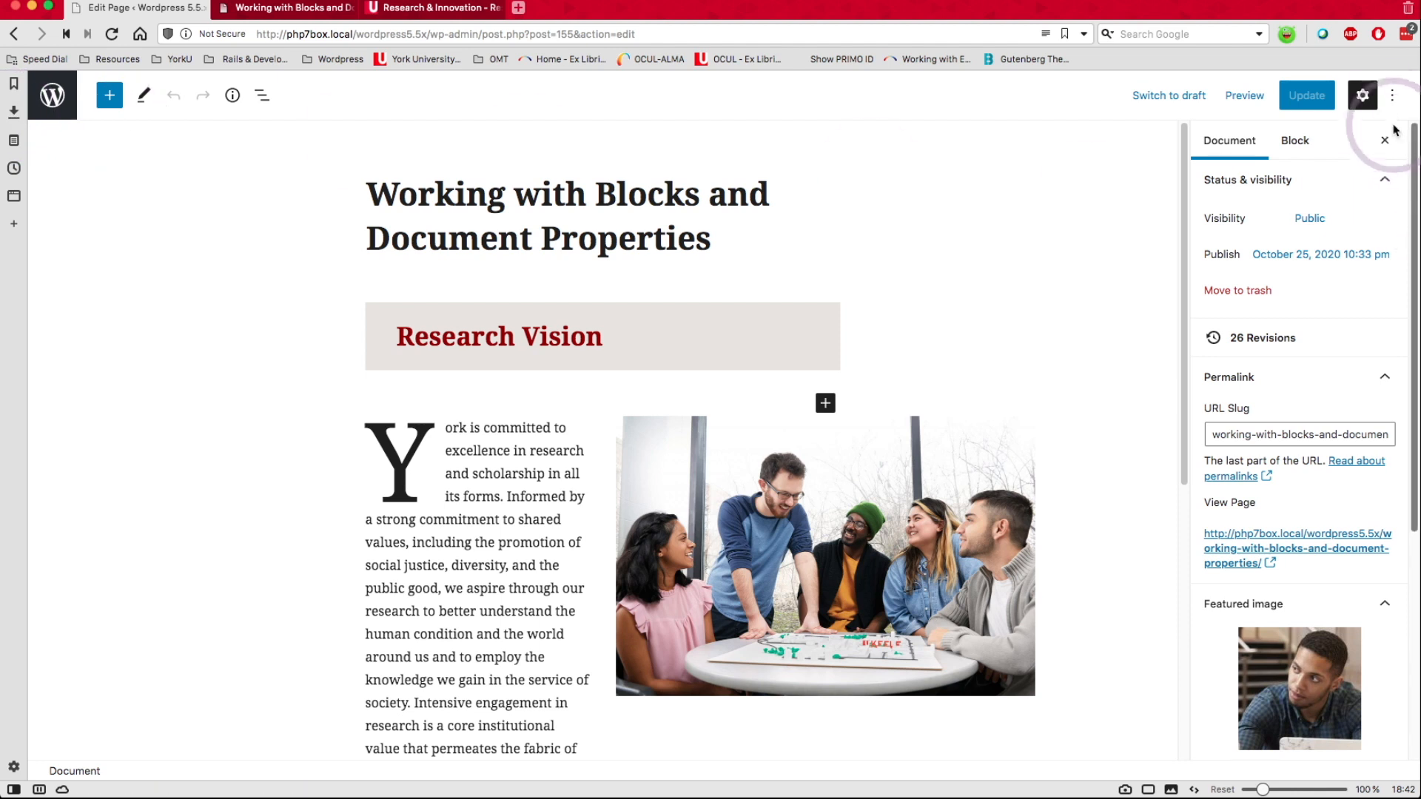
# - Turn off the editor's fullscreen mode to bring up the admin menu, and turn fullscreen mode back on
pyautogui.click(1395, 99)
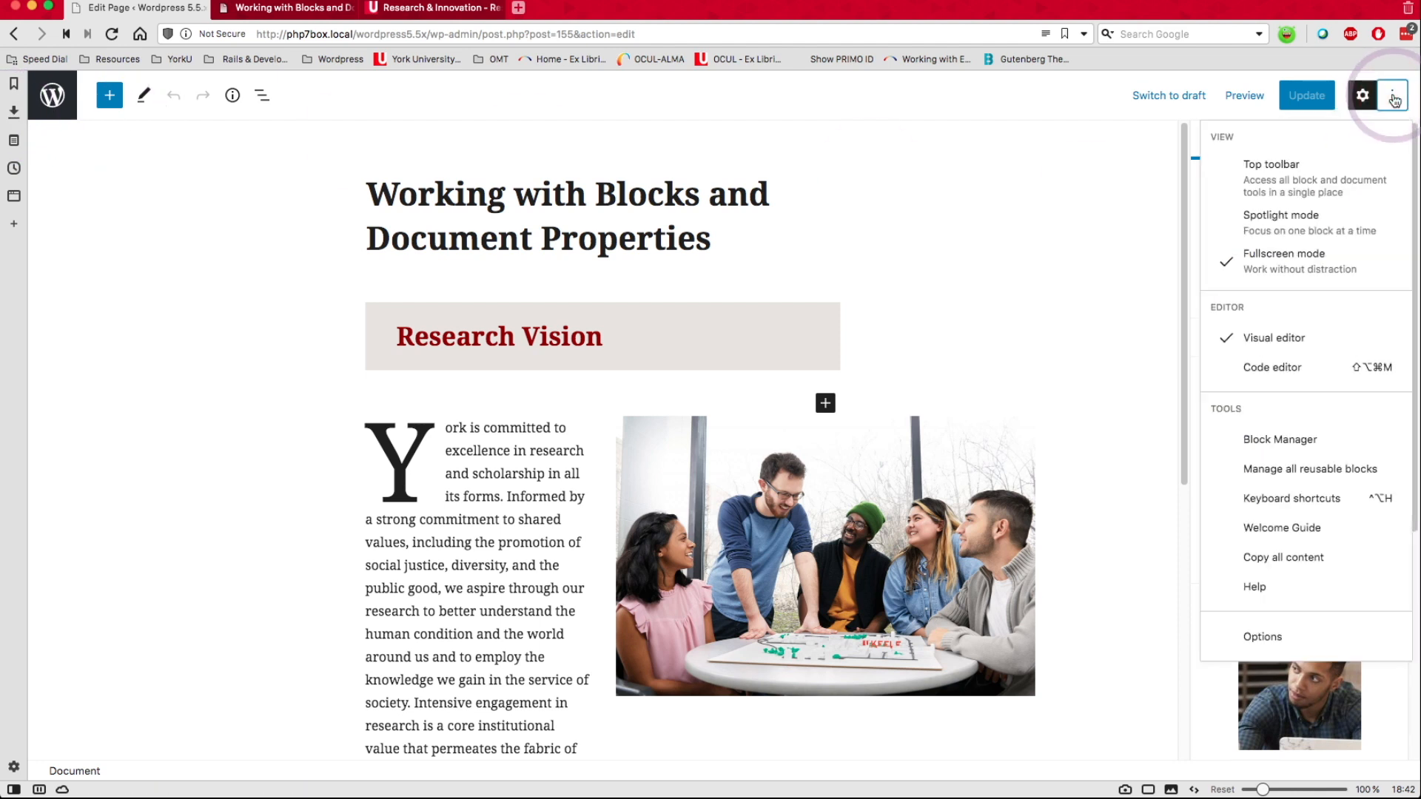
pyautogui.click(1267, 270)
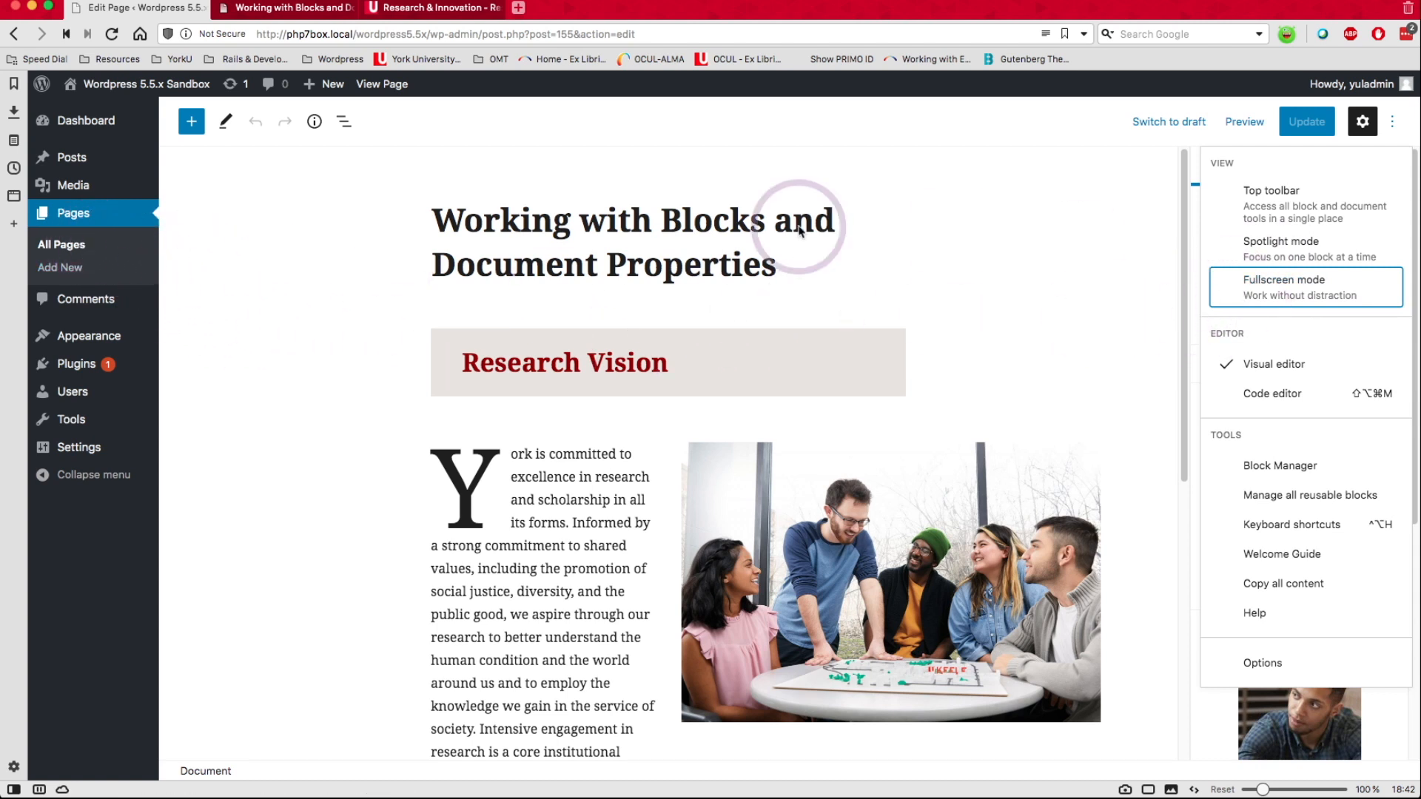
pyautogui.moveTo(112, 93)
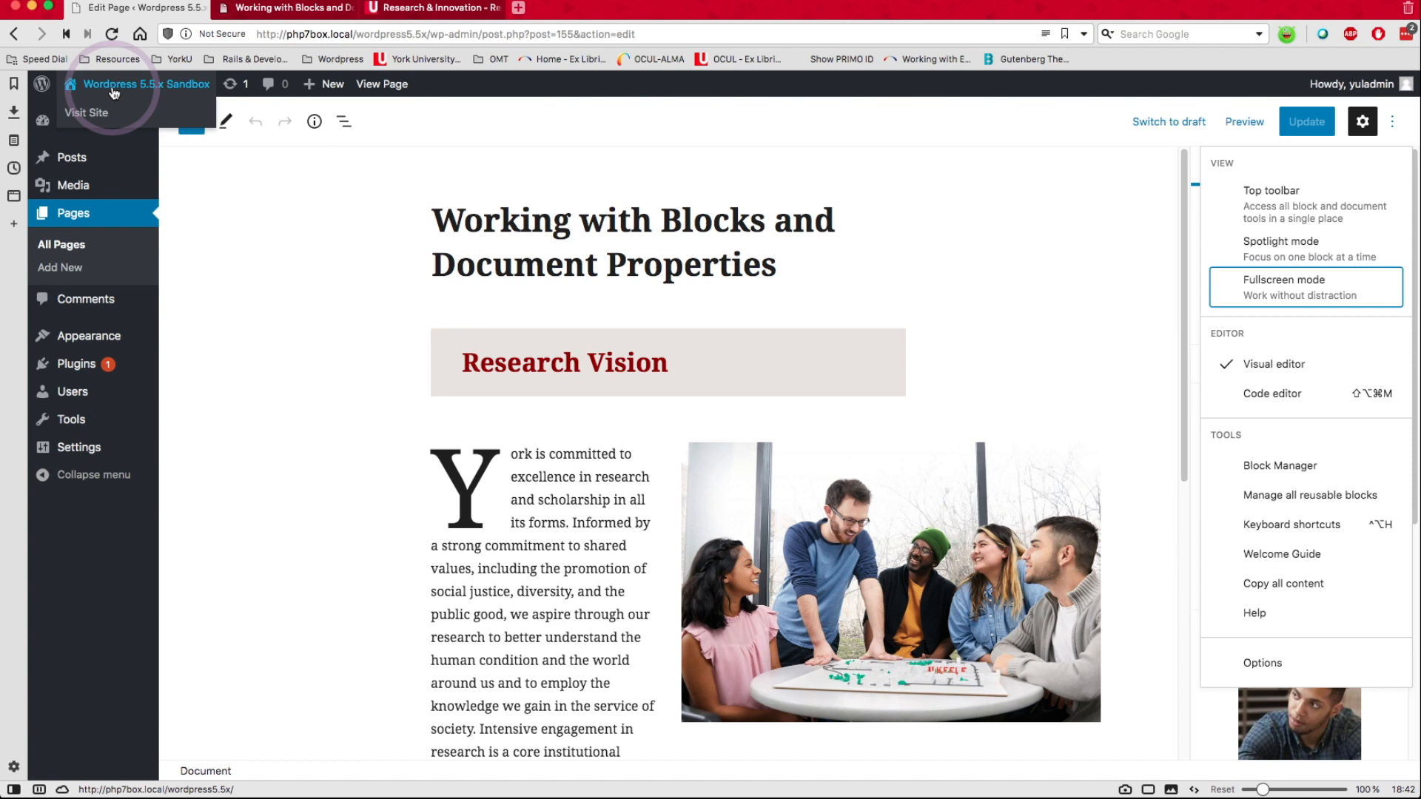
pyautogui.click(1330, 293)
pyautogui.click(1394, 95)
pyautogui.click(1397, 97)
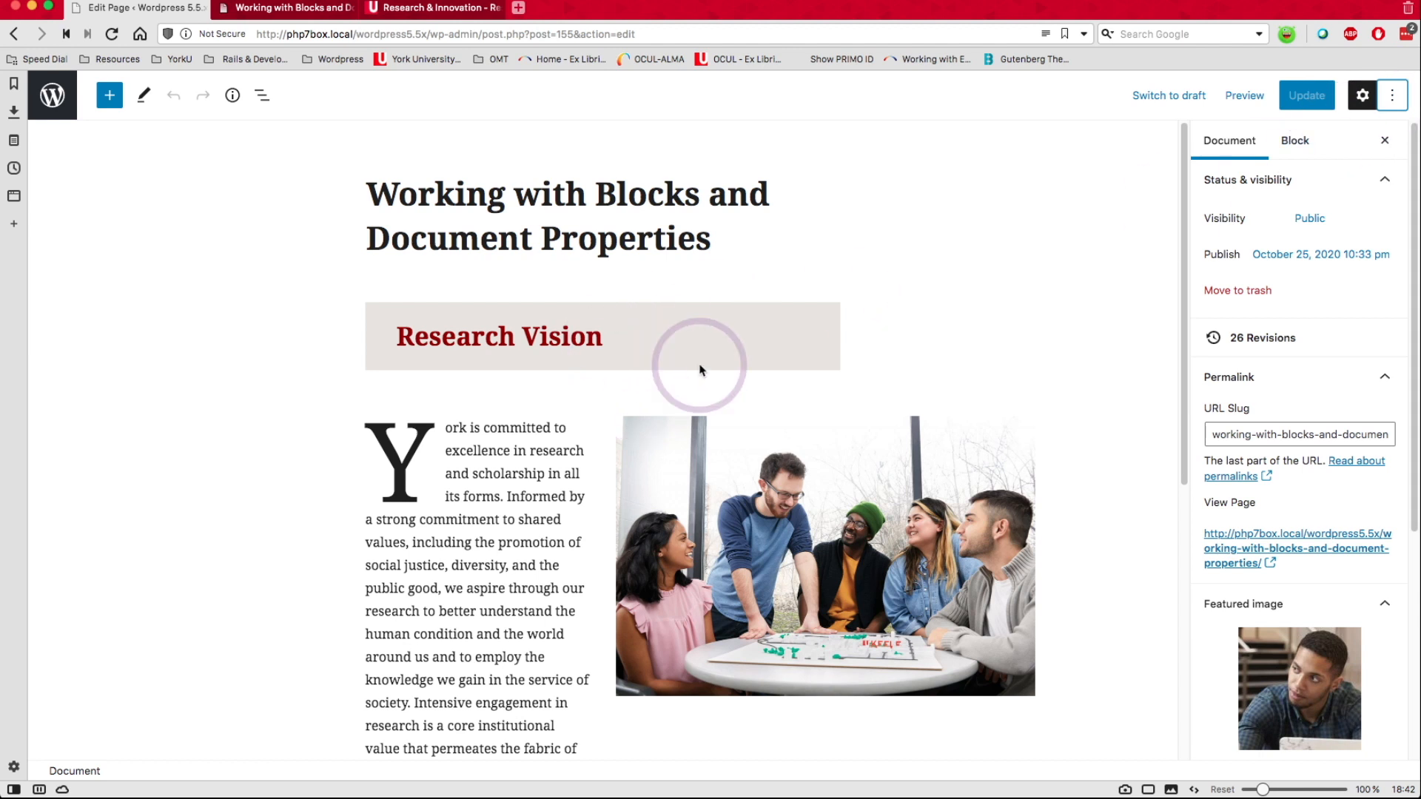
pyautogui.moveTo(775, 402)
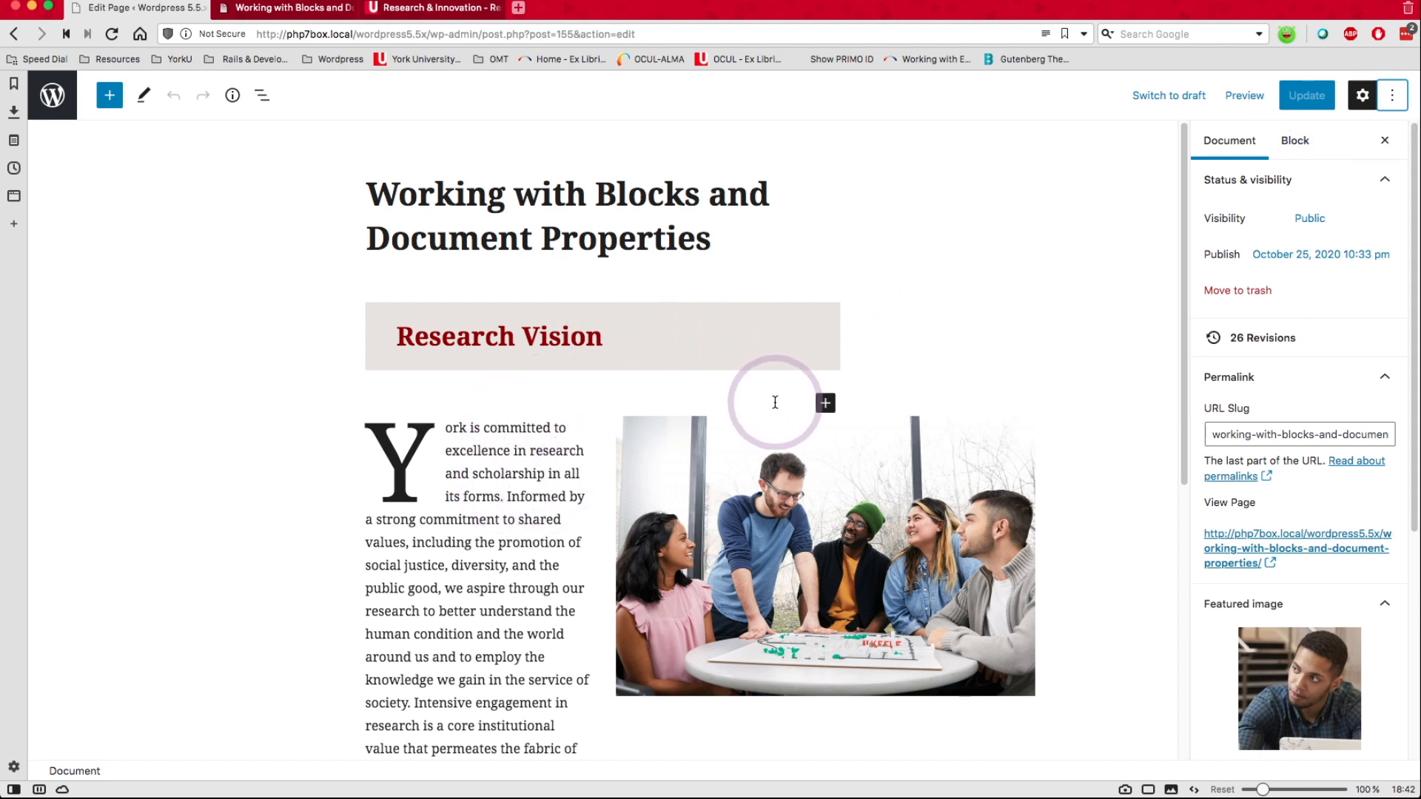